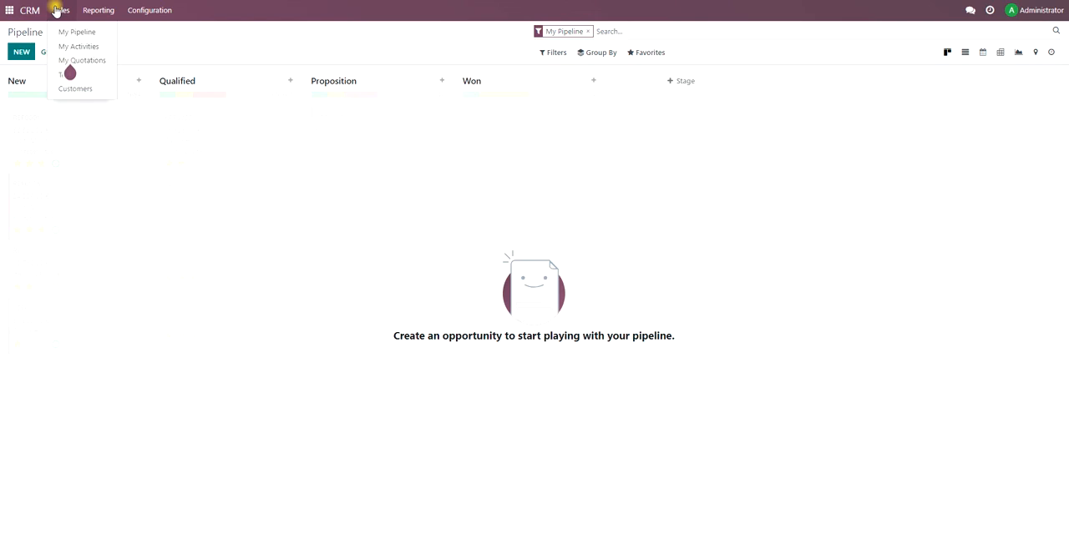
Look over the customer records in CRM, check the same records in the Contacts app, and return to the app overview.
{"action": "left_click", "coordinate": [79, 88]}
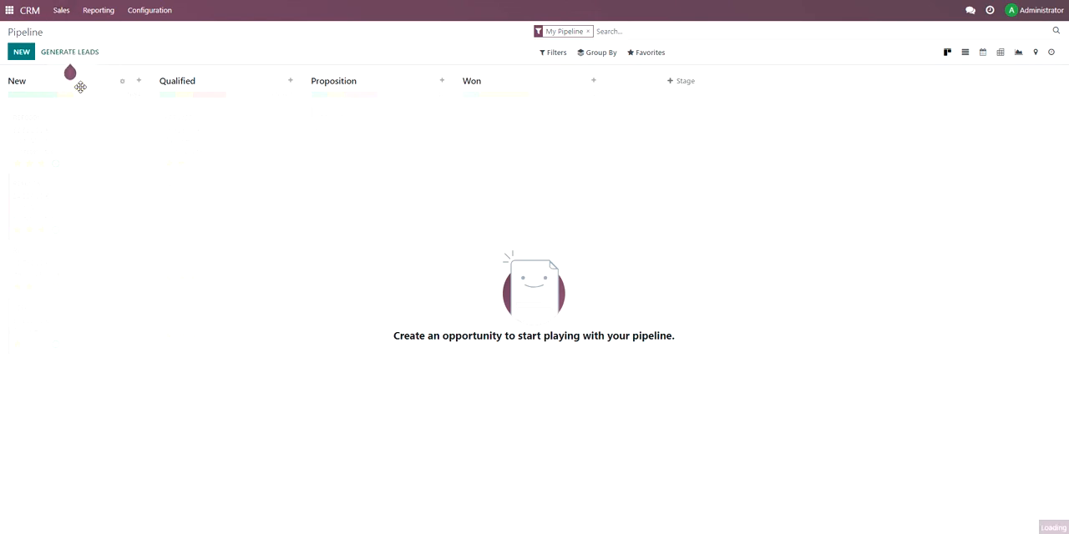
{"action": "left_click", "coordinate": [10, 10]}
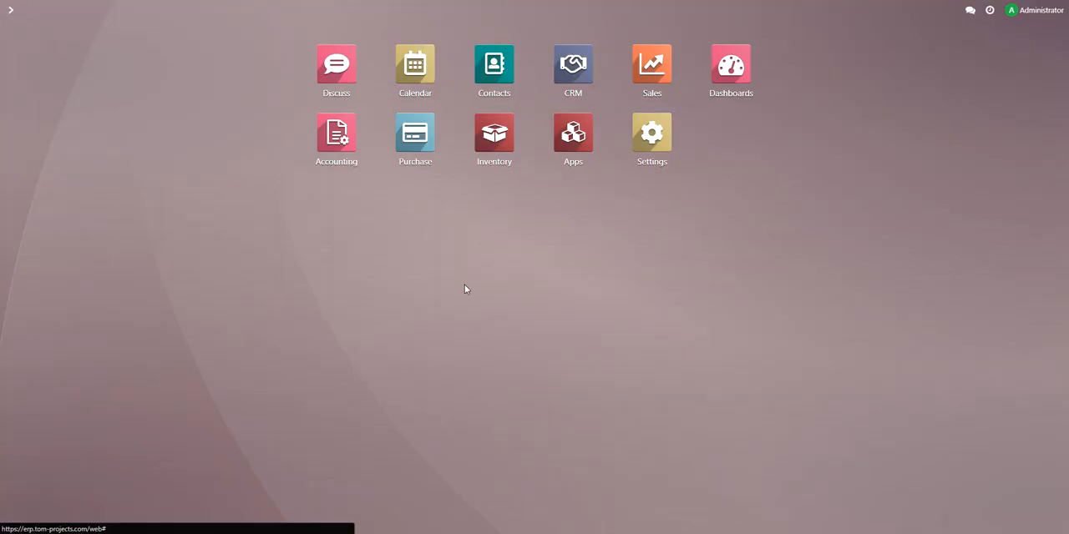
{"action": "left_click", "coordinate": [498, 87]}
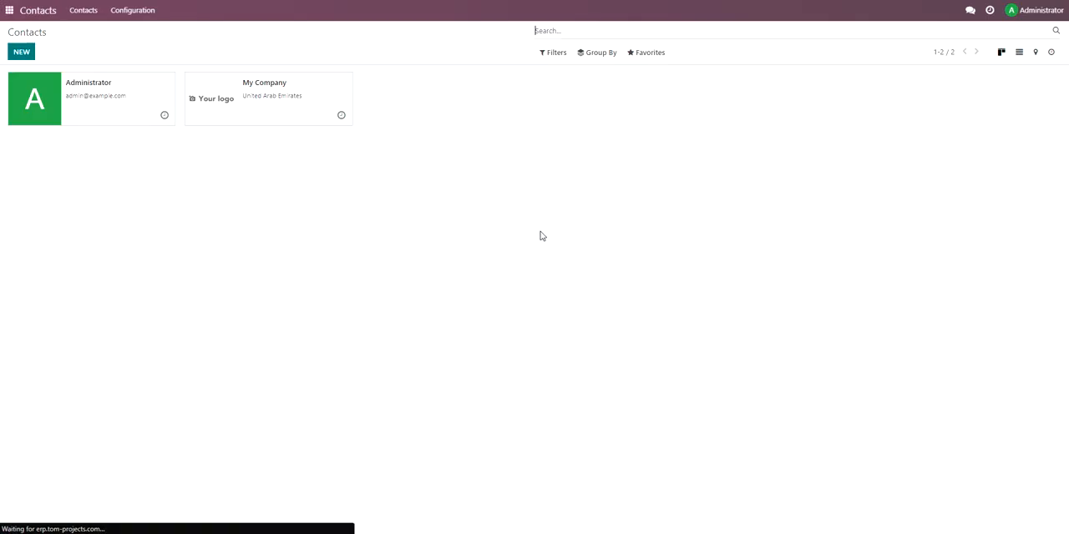
{"action": "left_click", "coordinate": [4, 10]}
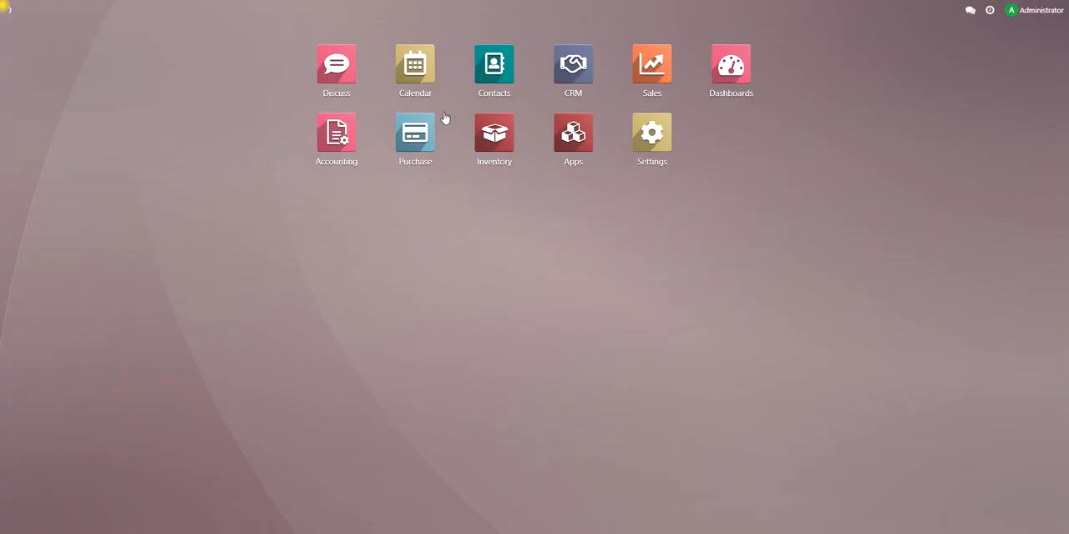
Create a new individual customer in the CRM app's customer list and name it Customer#1.
{"action": "left_click", "coordinate": [584, 69]}
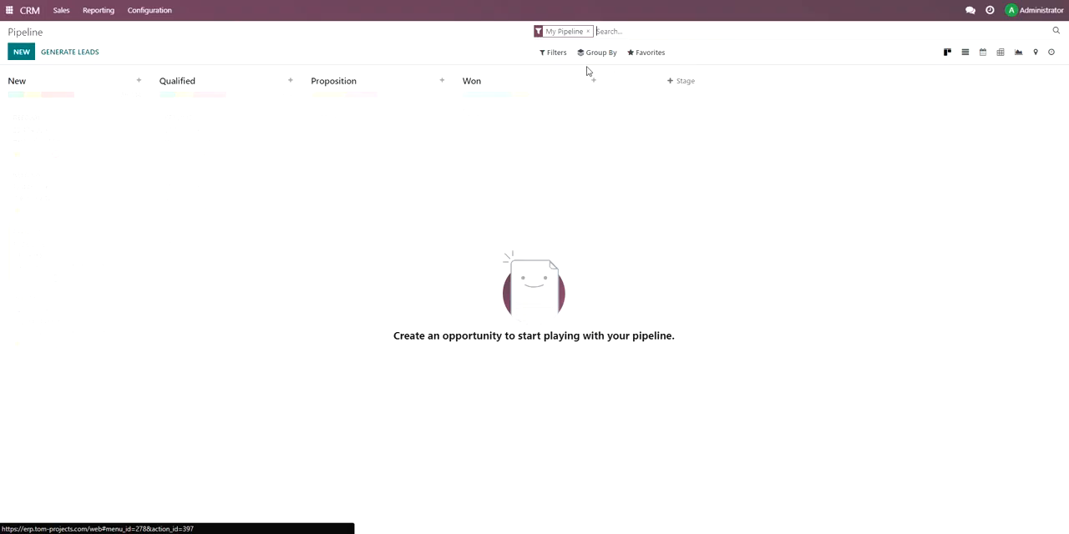
{"action": "left_click", "coordinate": [61, 10]}
{"action": "left_click", "coordinate": [67, 88]}
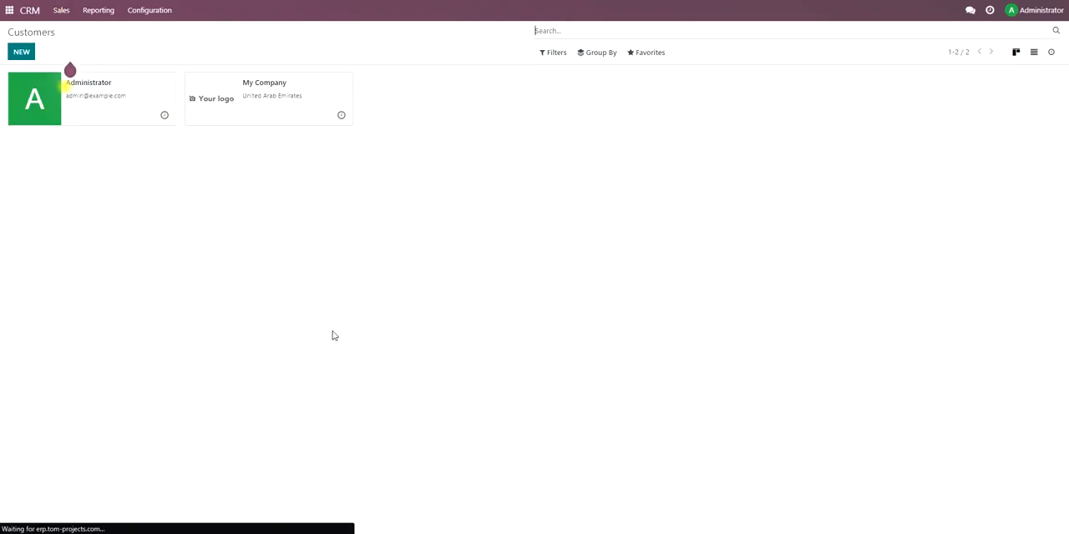
{"action": "left_click", "coordinate": [23, 54]}
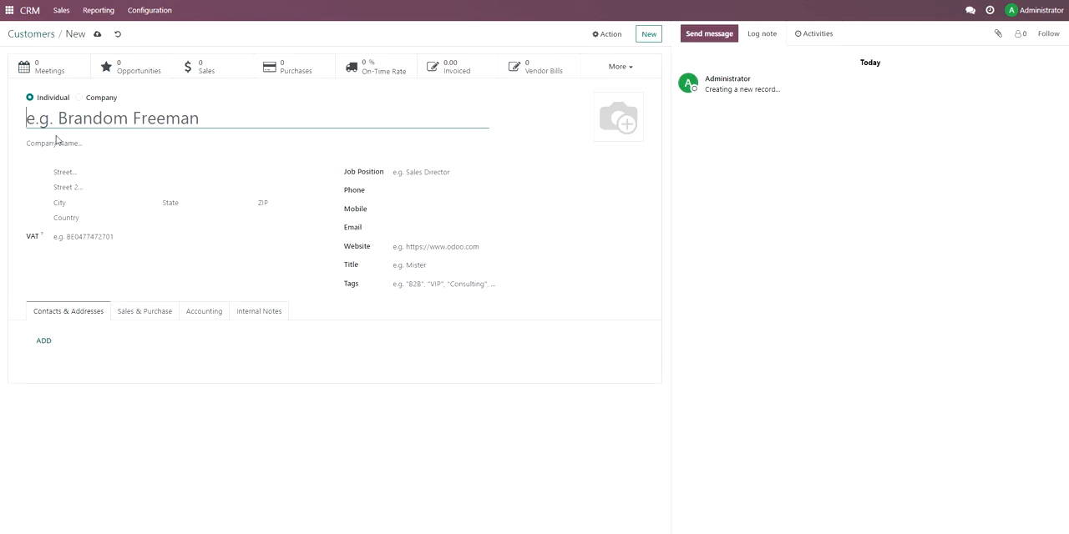
{"action": "type", "text": "Customer"}
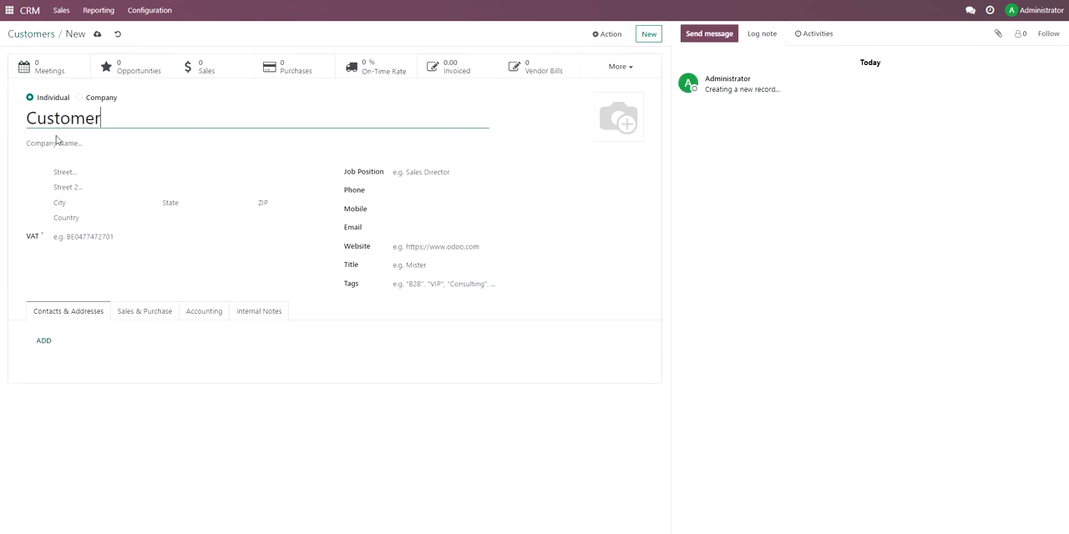
{"action": "type", "text": "#1"}
Set the customer's city to Dubai and the country to United Arab Emirates.
{"action": "left_click", "coordinate": [85, 205]}
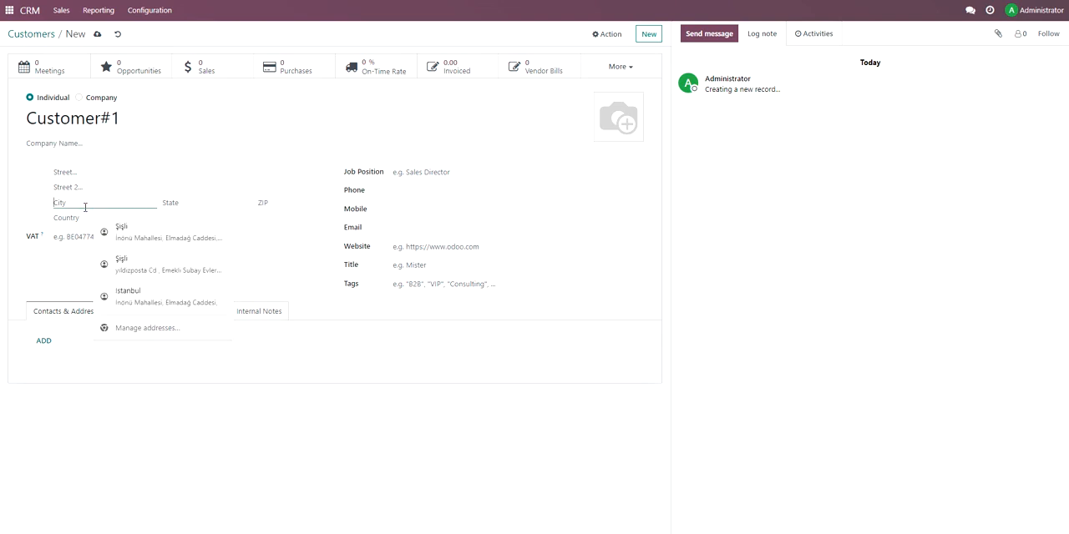
{"action": "type", "text": "Dubai"}
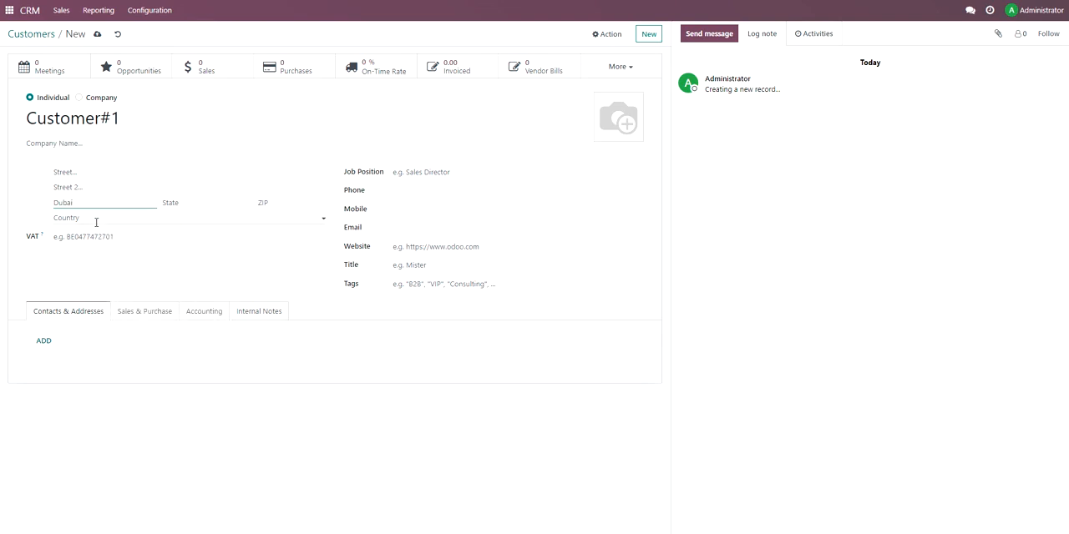
{"action": "left_click", "coordinate": [96, 221]}
{"action": "type", "text": "United"}
{"action": "left_click", "coordinate": [97, 237]}
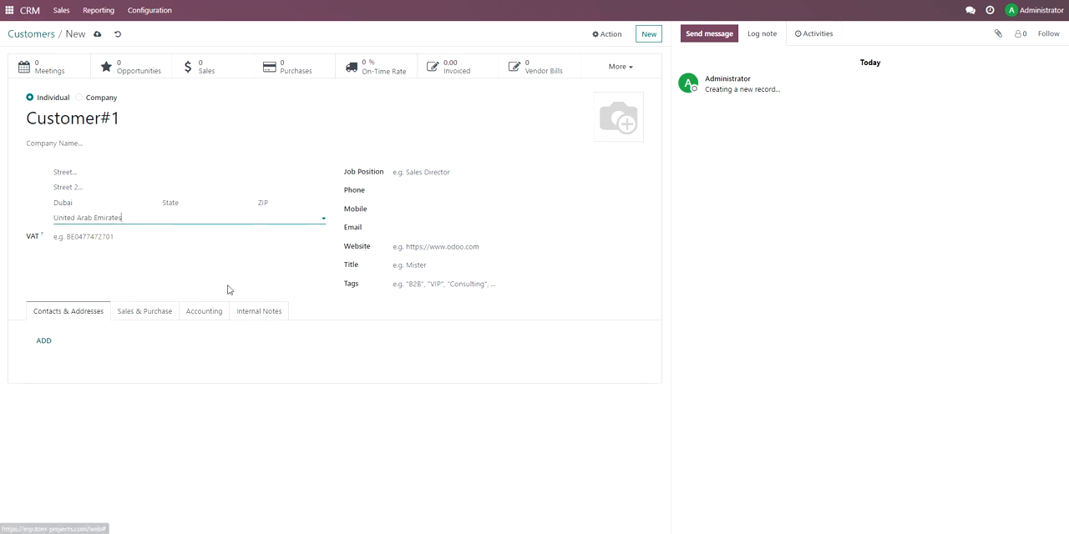
Enter the customer's phone number and the job position C.E.O, and save the record.
{"action": "left_click", "coordinate": [421, 191]}
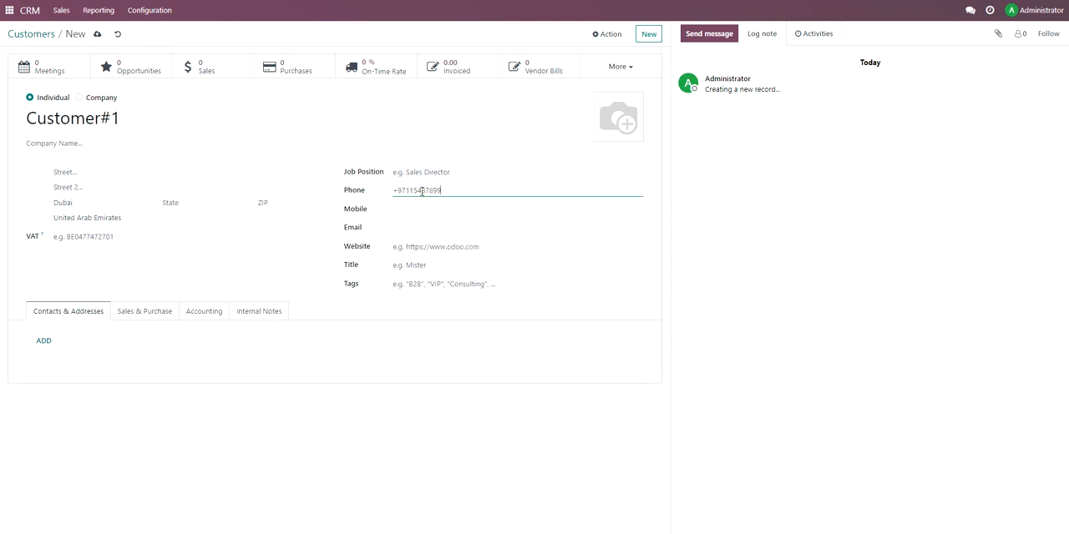
{"action": "left_click", "coordinate": [418, 172]}
{"action": "type", "text": "c"}
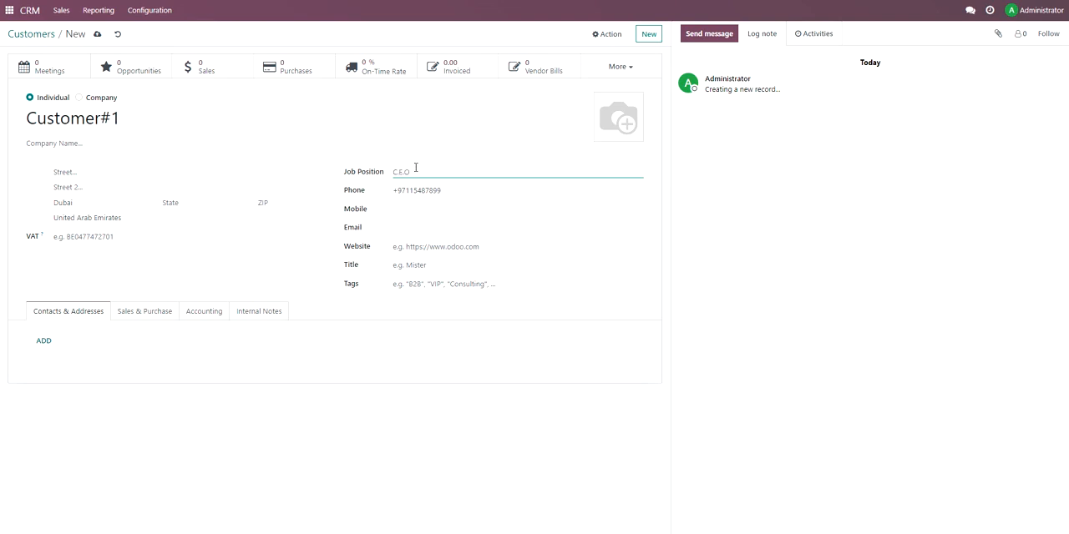
{"action": "left_click", "coordinate": [466, 422]}
{"action": "mouse_move", "coordinate": [627, 111]}
{"action": "left_click", "coordinate": [96, 35]}
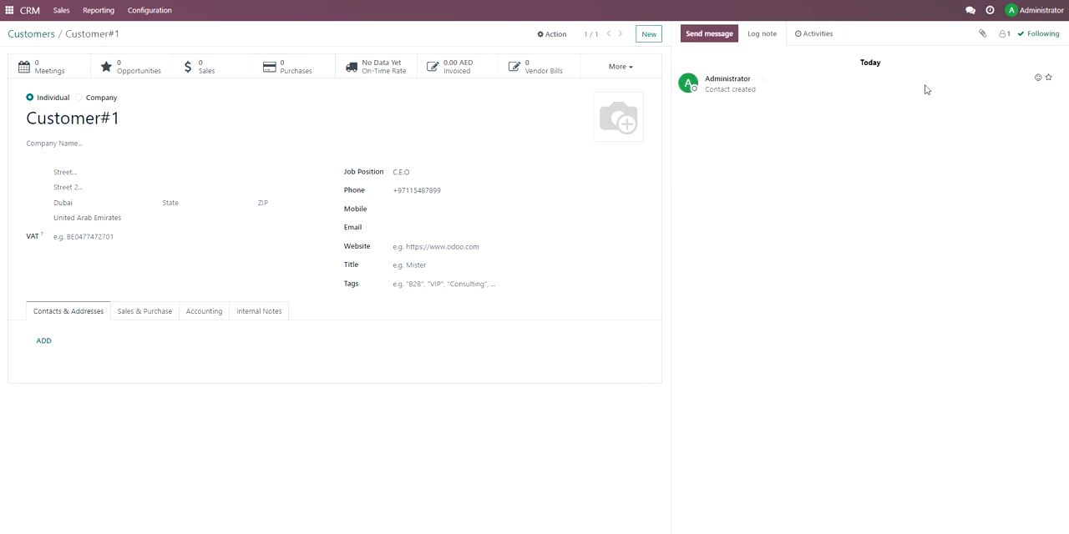
Return to the customers overview, view it as a list, and switch back to cards.
{"action": "left_click", "coordinate": [34, 34]}
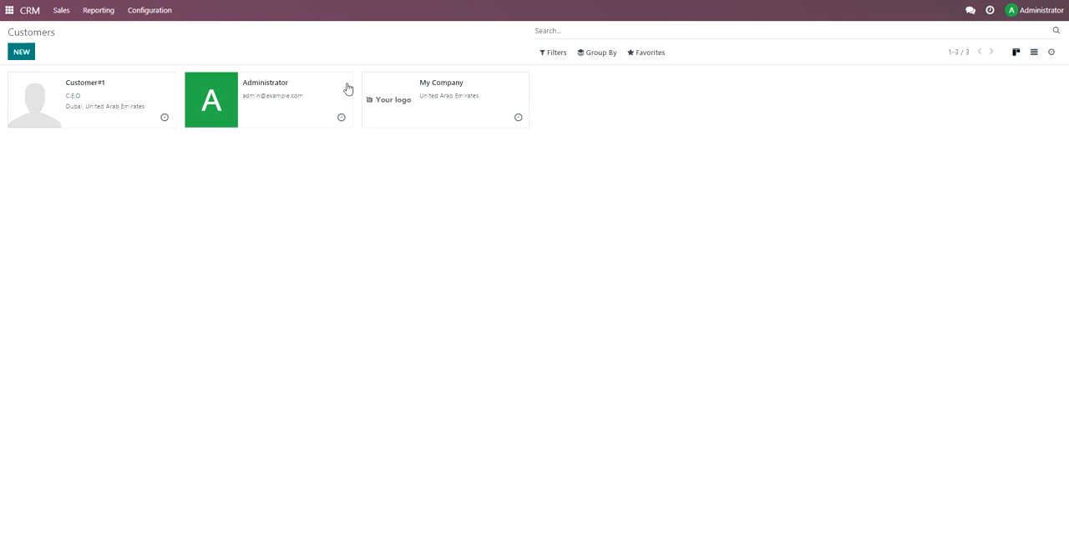
{"action": "left_click", "coordinate": [1037, 55]}
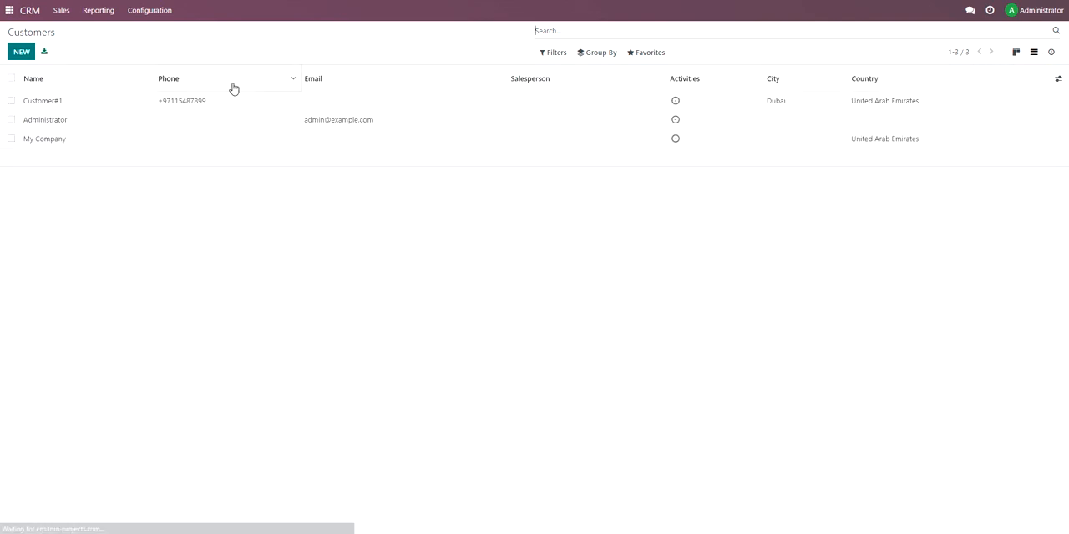
{"action": "left_click", "coordinate": [1017, 53]}
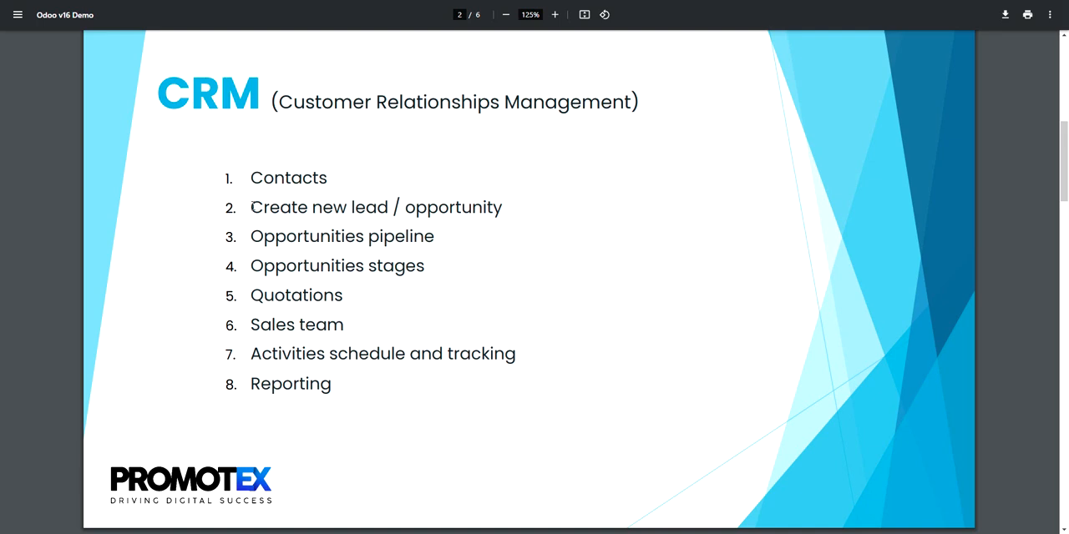
Switch to the Odoo v16 Demo PDF and highlight the agenda item "Create new lead / opportunity".
{"action": "left_click_drag", "start_coordinate": [251, 207], "coordinate": [506, 208]}
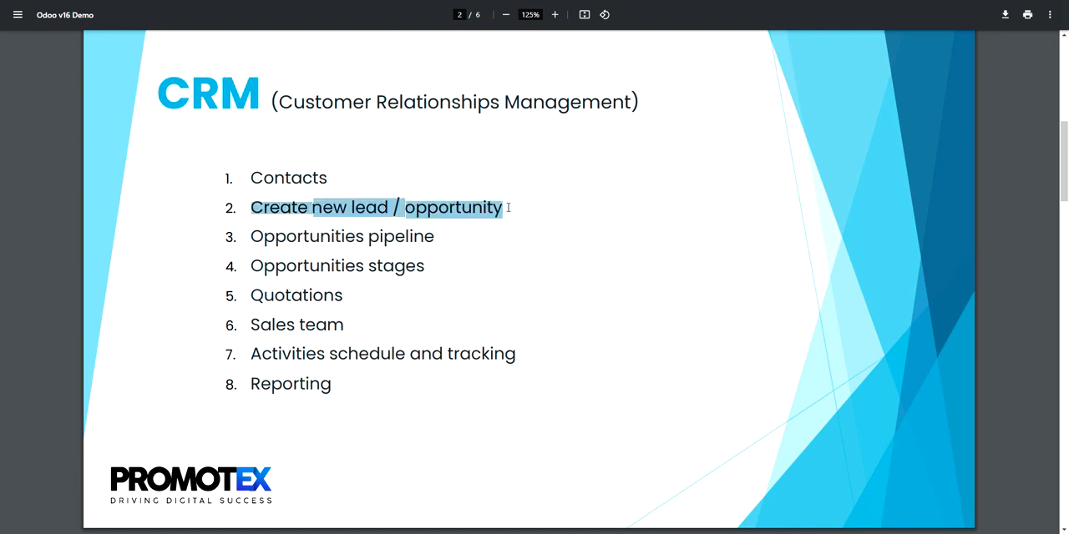
{"action": "left_click", "coordinate": [507, 208]}
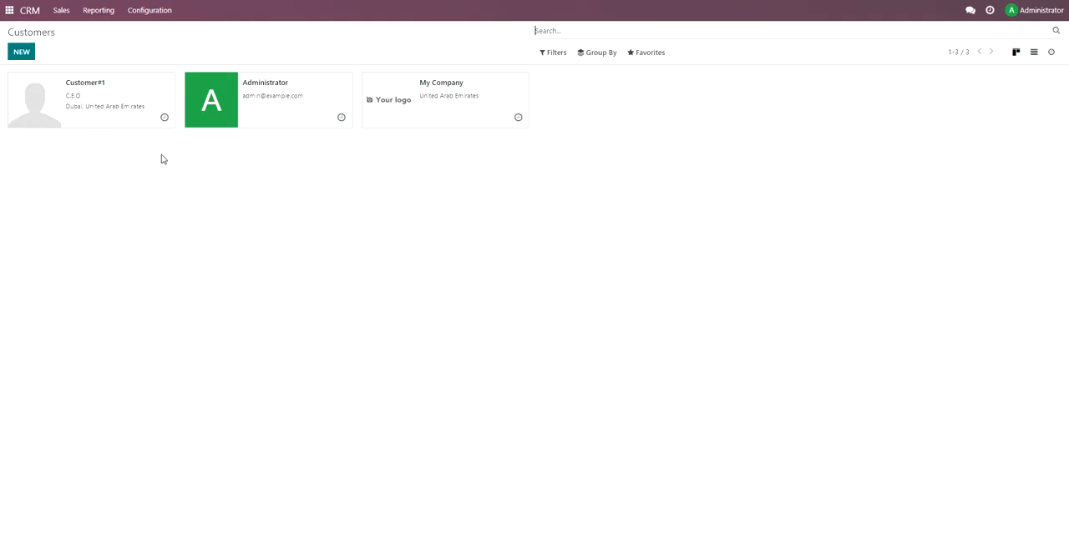
Start a new opportunity in the CRM pipeline and create Contact#1 as its organization/contact.
{"action": "left_click", "coordinate": [61, 10]}
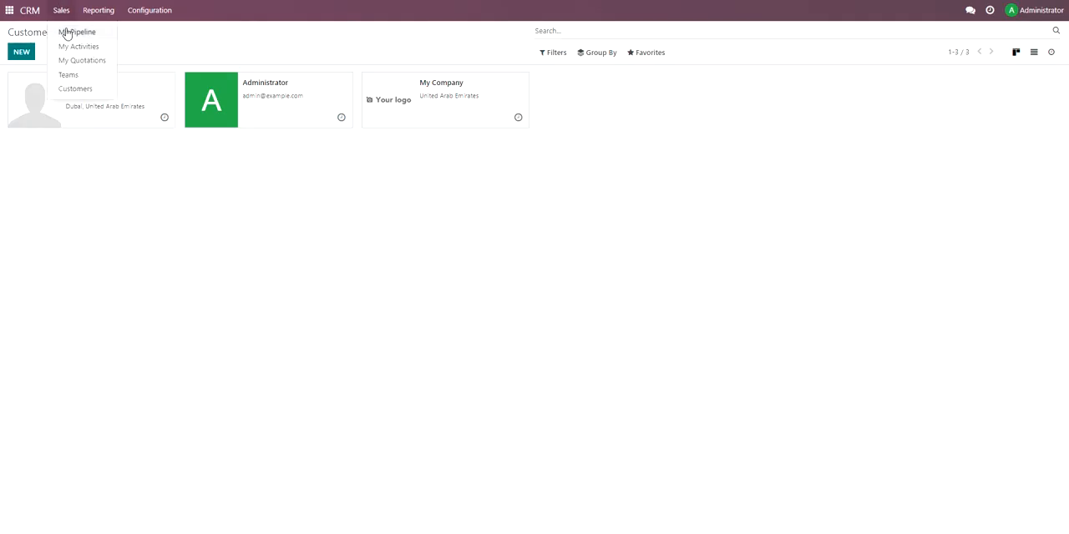
{"action": "left_click", "coordinate": [40, 12]}
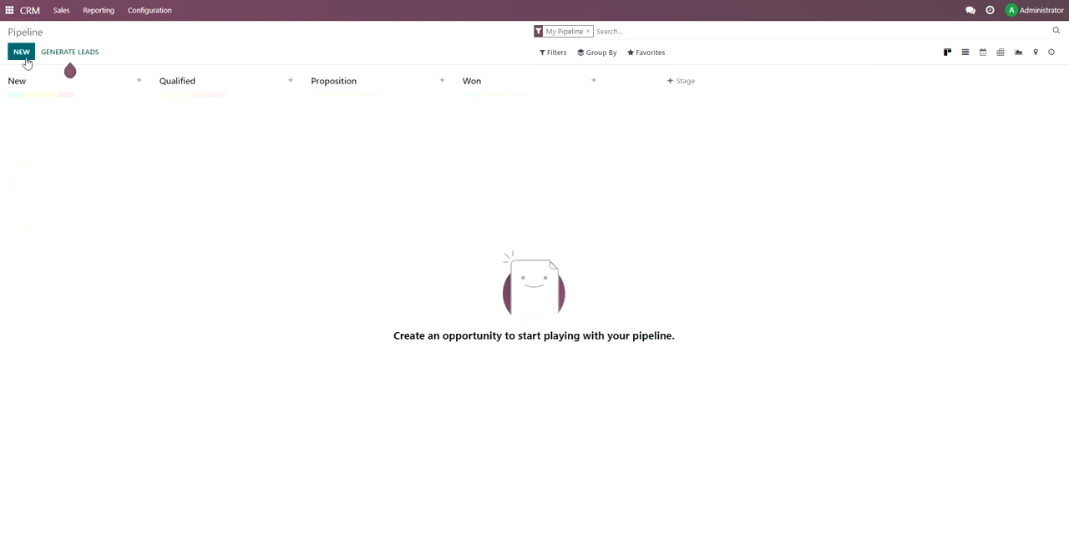
{"action": "left_click", "coordinate": [24, 55]}
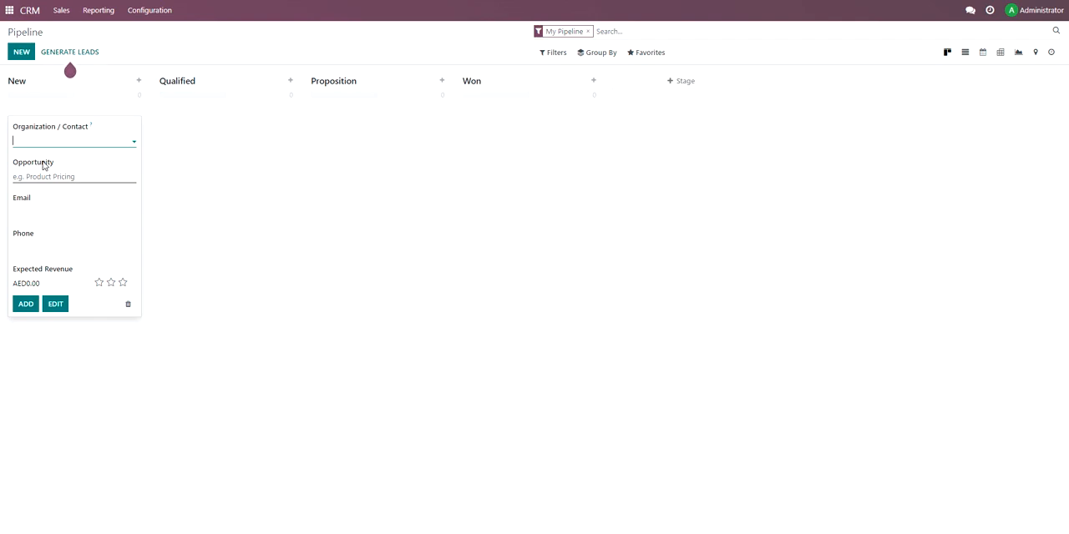
{"action": "type", "text": "on"}
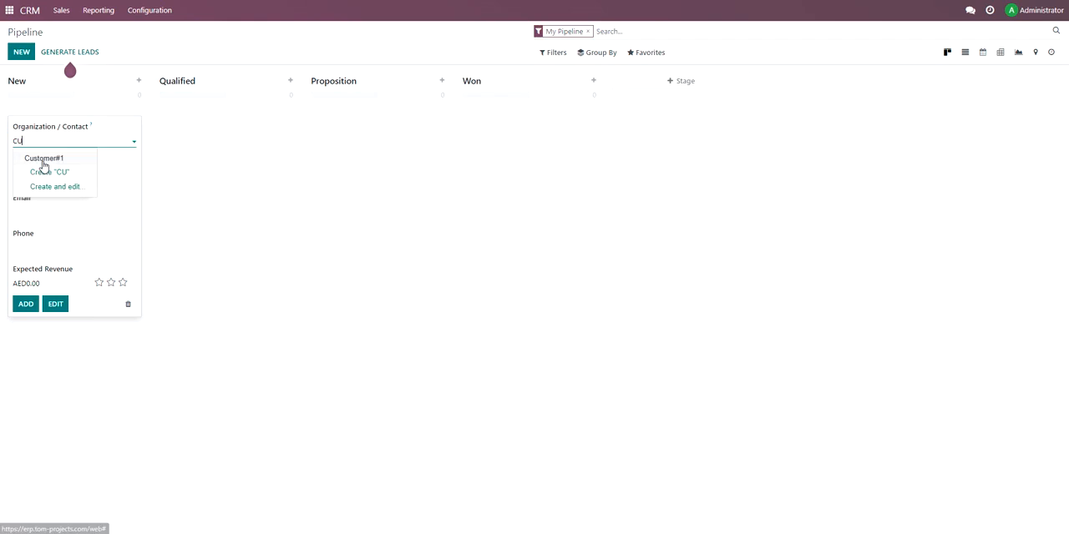
{"action": "type", "text": "tact#1"}
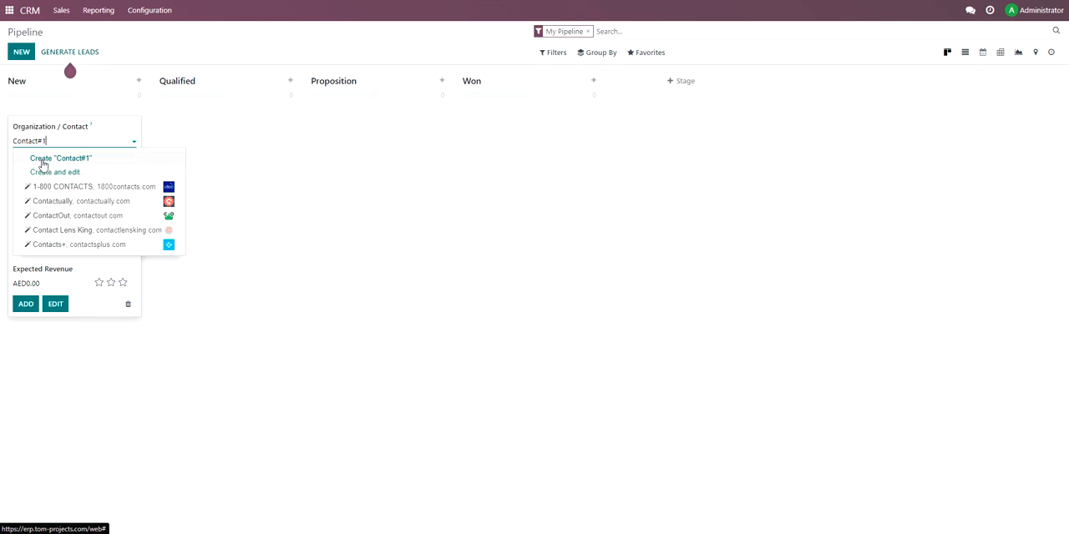
{"action": "left_click", "coordinate": [56, 159]}
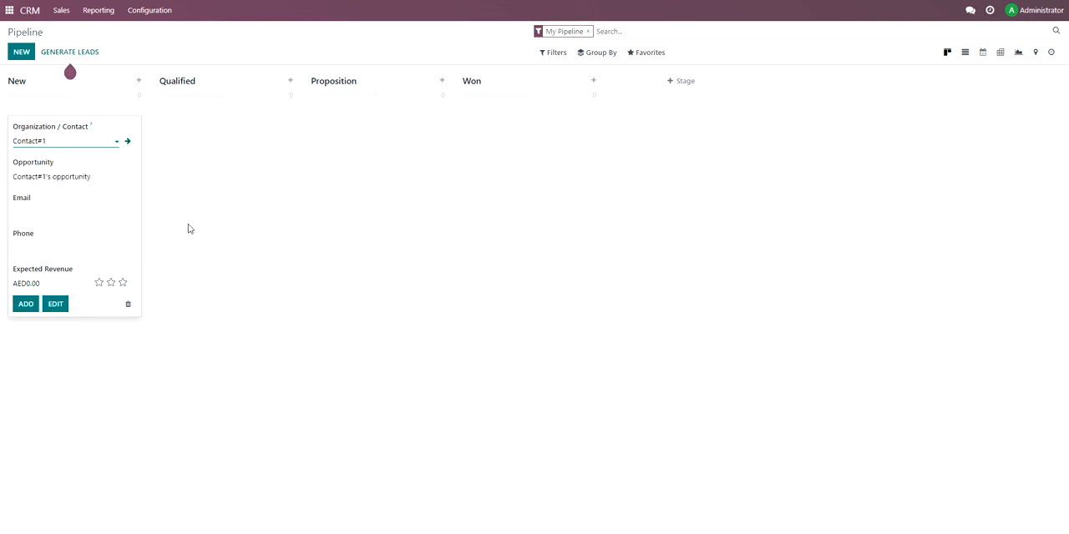
Name the opportunity "Contact#1's opportunity - product-1" and enter the contact's phone number.
{"action": "left_click_drag", "start_coordinate": [13, 176], "coordinate": [97, 176]}
{"action": "left_click", "coordinate": [38, 176]}
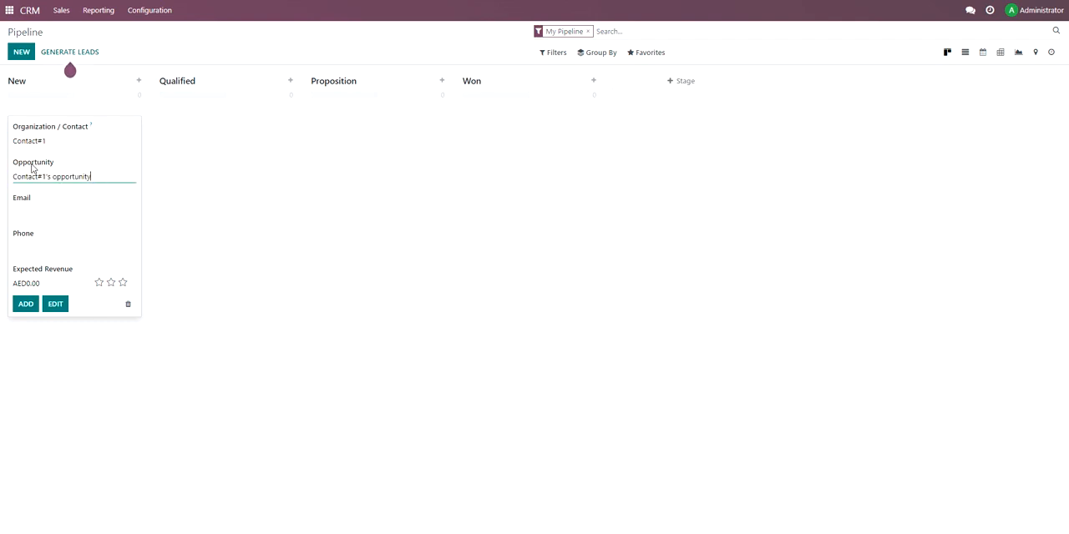
{"action": "left_click_drag", "start_coordinate": [52, 176], "coordinate": [112, 189]}
{"action": "left_click", "coordinate": [88, 177]}
{"action": "type", "text": "product-1"}
{"action": "left_click", "coordinate": [34, 250]}
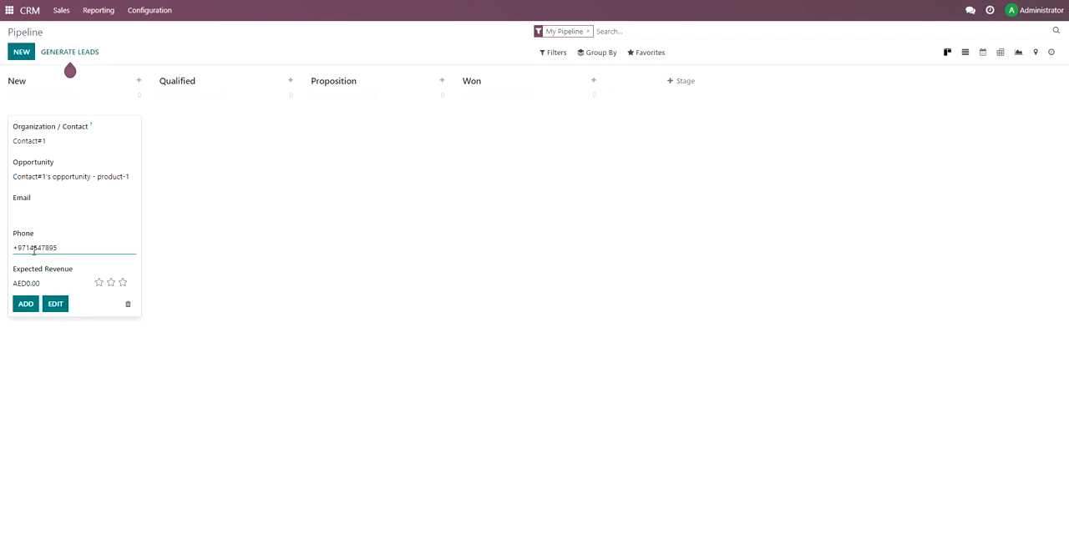
Check which existing contacts can be chosen as the opportunity's organization/contact.
{"action": "left_click", "coordinate": [29, 140]}
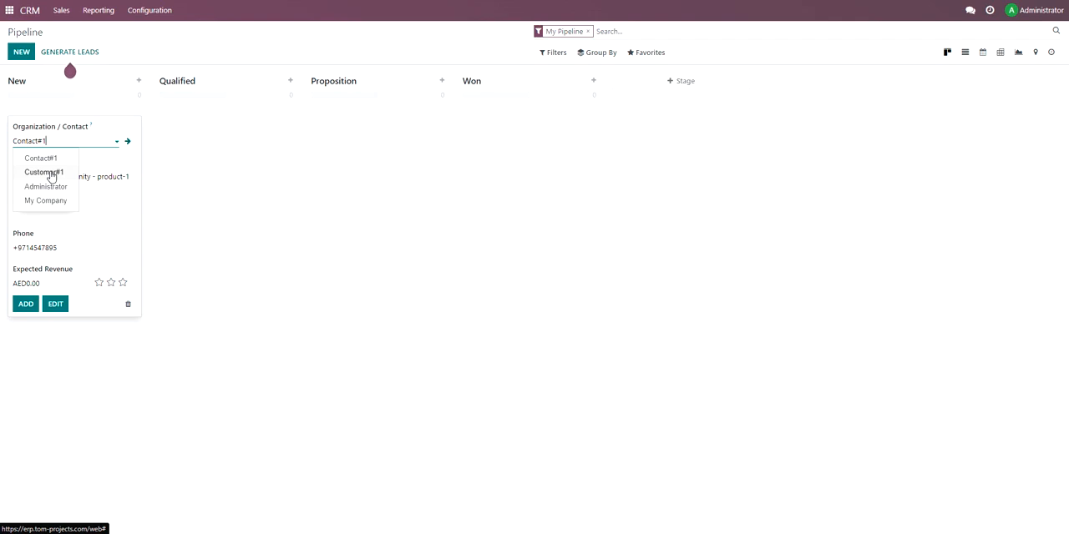
{"action": "left_click", "coordinate": [93, 211]}
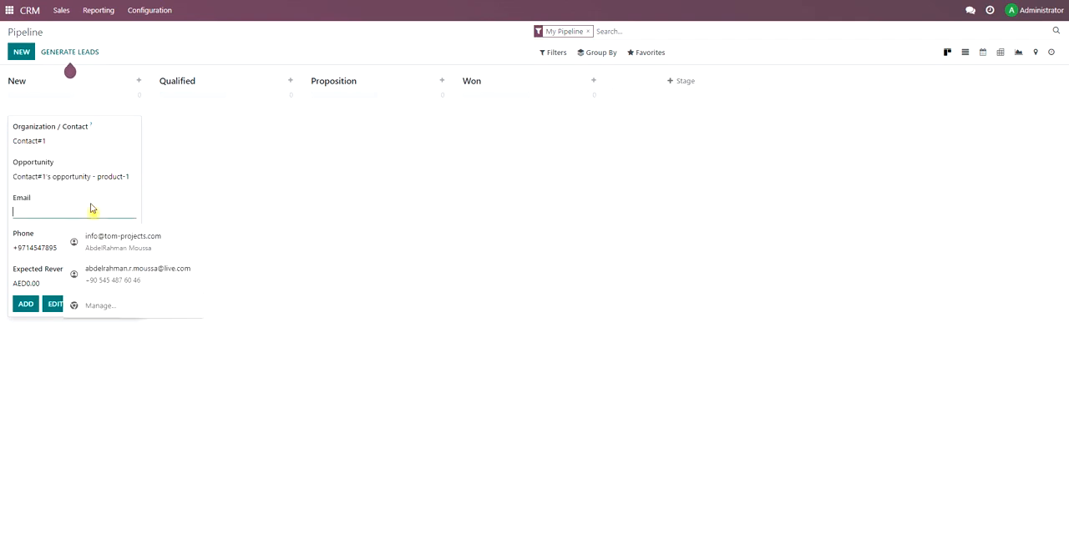
{"action": "left_click", "coordinate": [52, 243]}
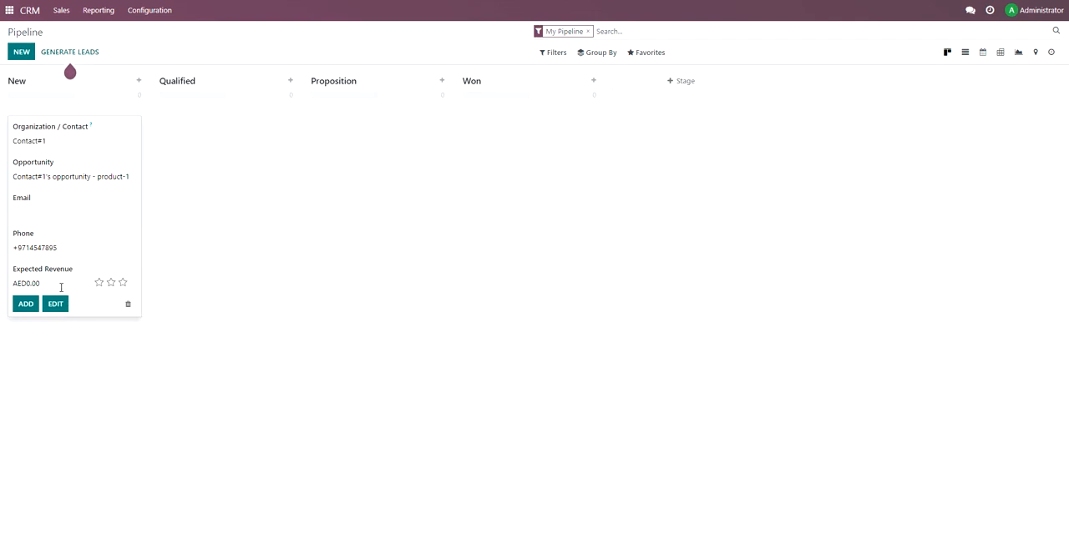
Set the expected revenue to AED 20,000 and the priority to Very High, add the opportunity, and discard the blank follow-up form.
{"action": "left_click", "coordinate": [41, 282]}
{"action": "type", "text": "20,000"}
{"action": "left_click", "coordinate": [98, 309]}
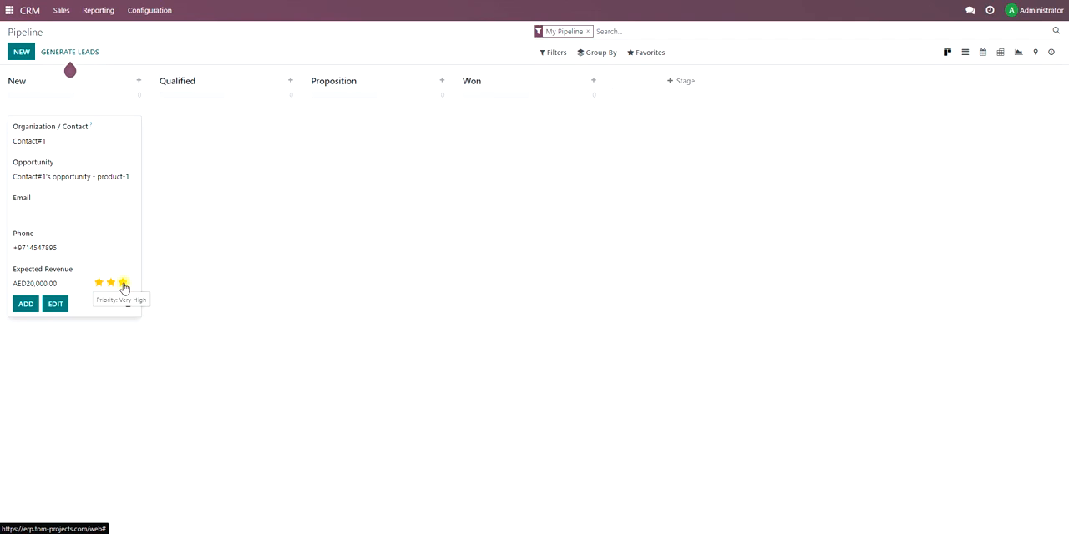
{"action": "left_click", "coordinate": [123, 284]}
{"action": "left_click", "coordinate": [23, 303]}
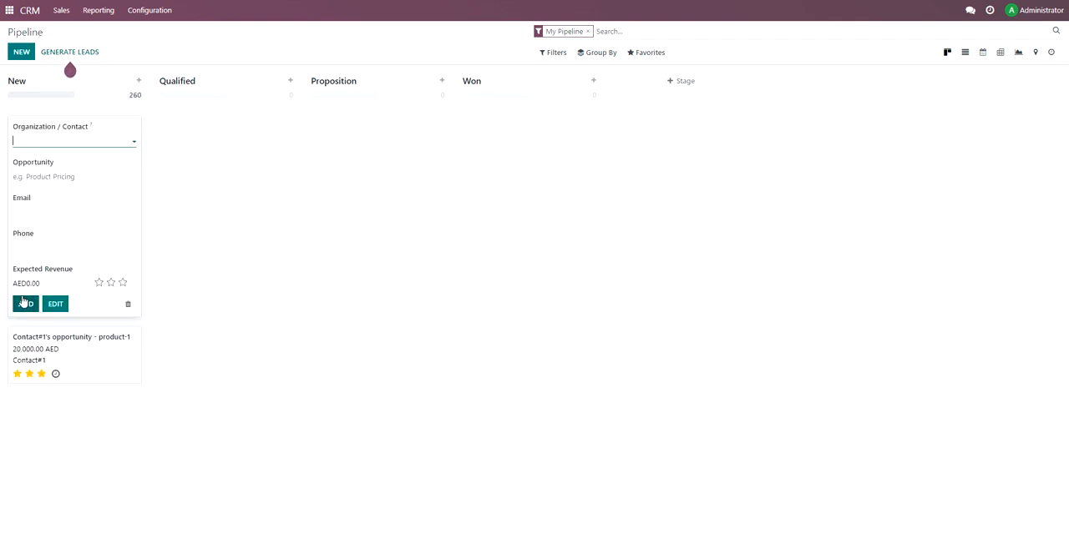
{"action": "left_click", "coordinate": [128, 304]}
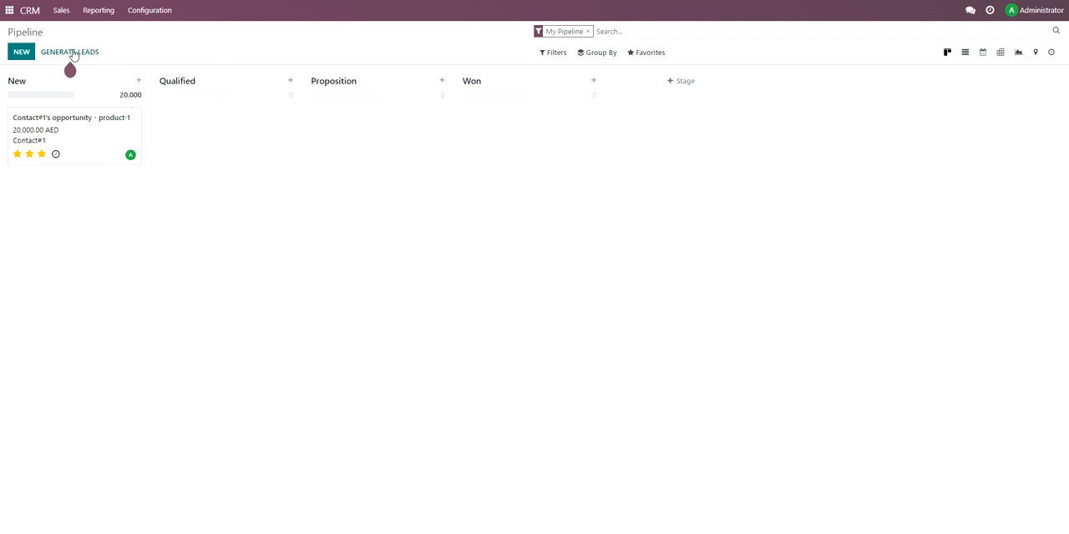
Check the New stage's revenue total and move the product-1 opportunity to the Qualified stage.
{"action": "left_click_drag", "start_coordinate": [118, 94], "coordinate": [142, 95]}
{"action": "left_click", "coordinate": [151, 174]}
{"action": "mouse_move", "coordinate": [79, 79]}
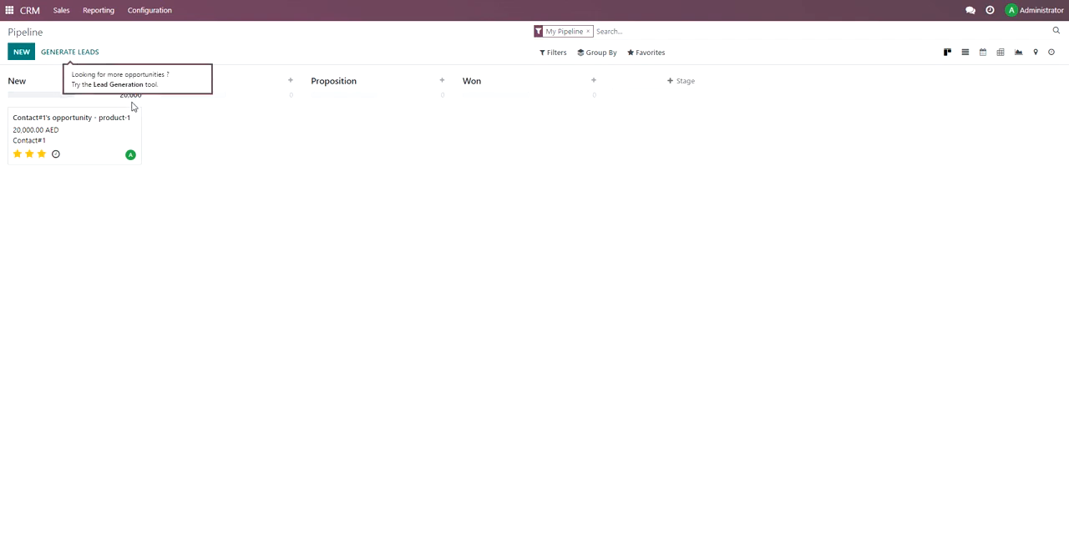
{"action": "mouse_move", "coordinate": [74, 126]}
{"action": "left_mouse_down"}
{"action": "mouse_move", "coordinate": [143, 153]}
{"action": "mouse_move", "coordinate": [234, 117]}
{"action": "mouse_move", "coordinate": [71, 117]}
{"action": "left_mouse_up"}
{"action": "left_click_drag", "start_coordinate": [79, 115], "coordinate": [217, 114]}
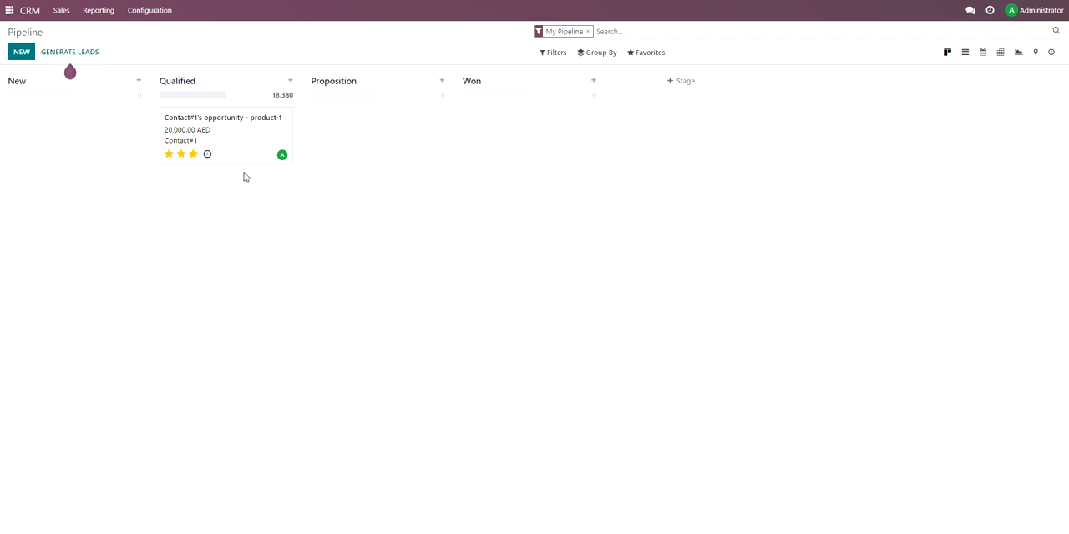
Check the Qualified stage's revenue total and move the product-1 opportunity back to the New stage.
{"action": "mouse_move", "coordinate": [273, 95]}
{"action": "left_mouse_down"}
{"action": "mouse_move", "coordinate": [299, 98]}
{"action": "mouse_move", "coordinate": [271, 96]}
{"action": "left_mouse_up"}
{"action": "left_click_drag", "start_coordinate": [270, 99], "coordinate": [295, 99]}
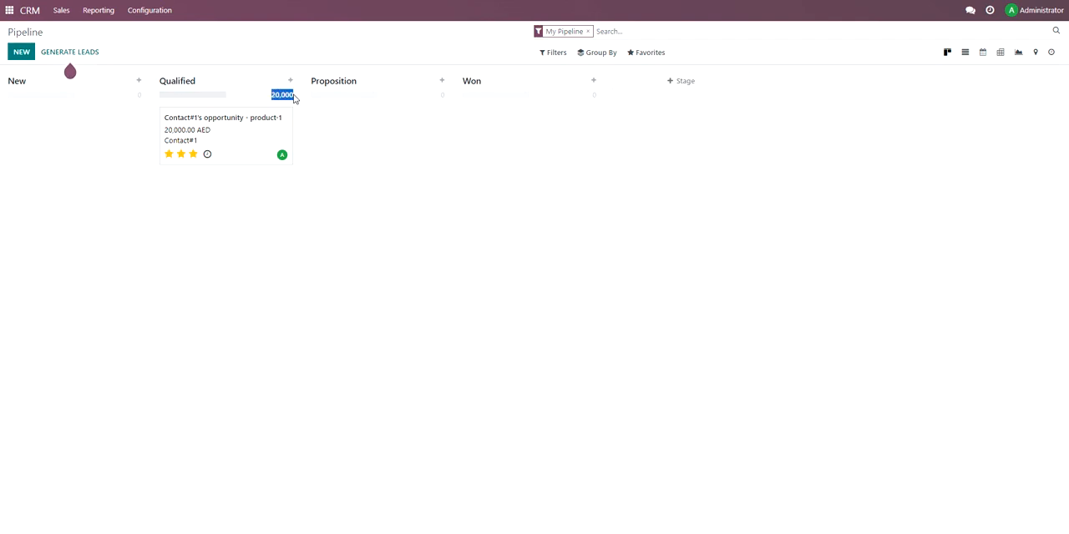
{"action": "left_click", "coordinate": [286, 196]}
{"action": "left_click_drag", "start_coordinate": [248, 122], "coordinate": [45, 127]}
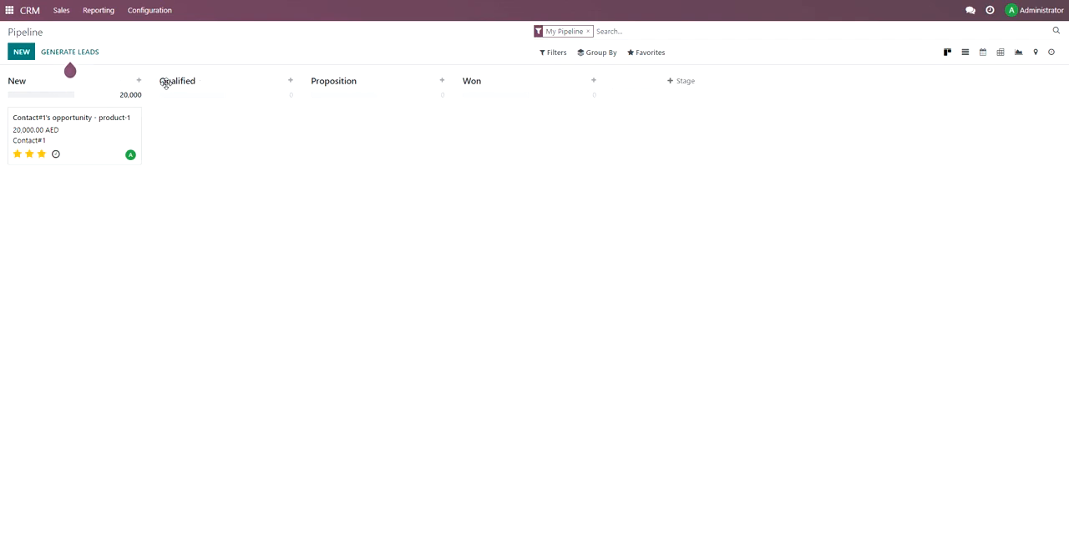
Add a new stage named Postponed to the pipeline.
{"action": "left_click", "coordinate": [678, 81]}
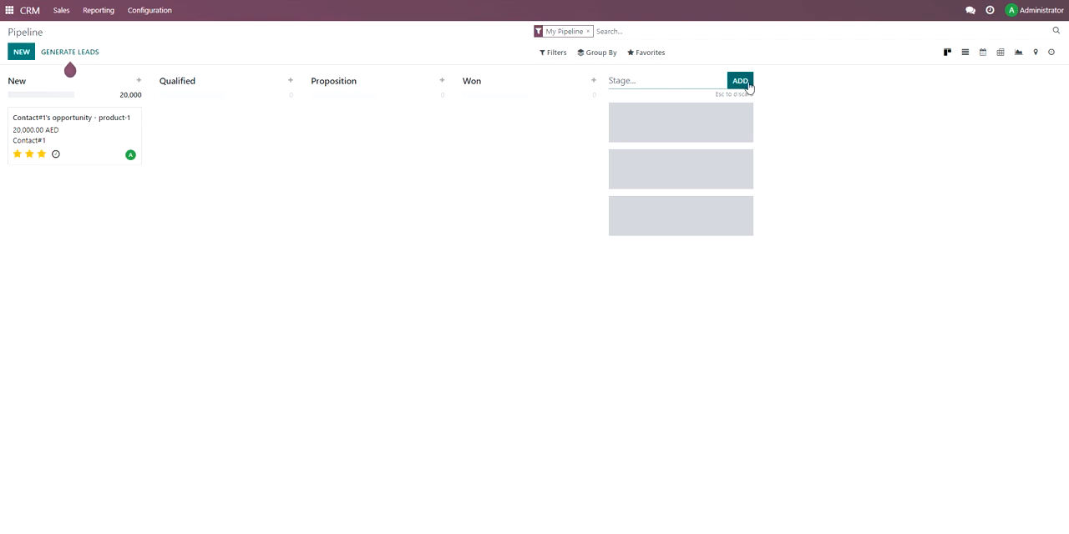
{"action": "type", "text": "Postponed"}
{"action": "left_click", "coordinate": [740, 81]}
{"action": "left_click", "coordinate": [930, 273]}
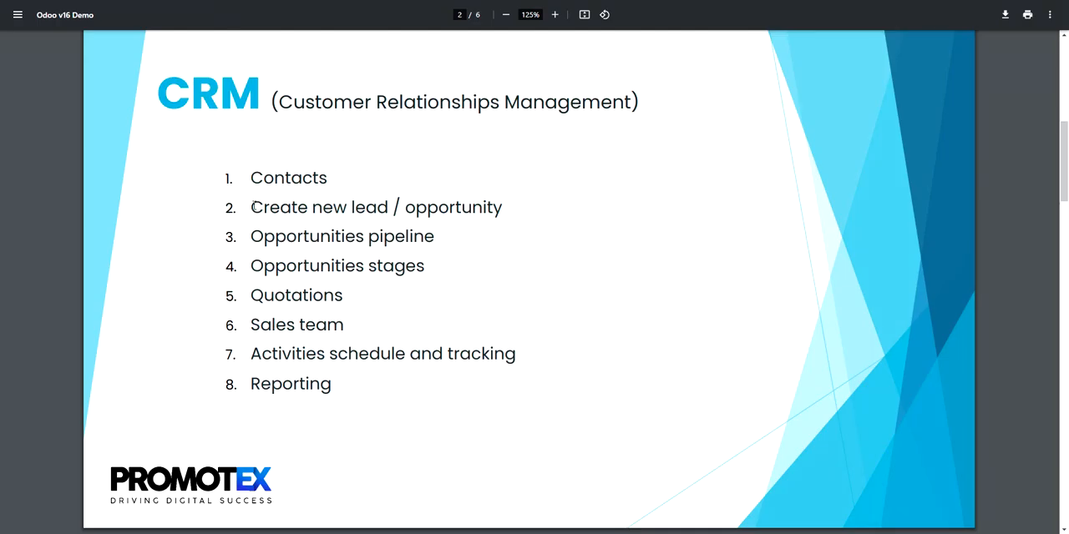
{"action": "left_click_drag", "start_coordinate": [253, 207], "coordinate": [499, 209]}
{"action": "left_click", "coordinate": [498, 209]}
{"action": "left_click_drag", "start_coordinate": [251, 238], "coordinate": [423, 238]}
{"action": "left_click", "coordinate": [371, 238]}
{"action": "left_click_drag", "start_coordinate": [251, 266], "coordinate": [405, 265]}
{"action": "left_click", "coordinate": [401, 267]}
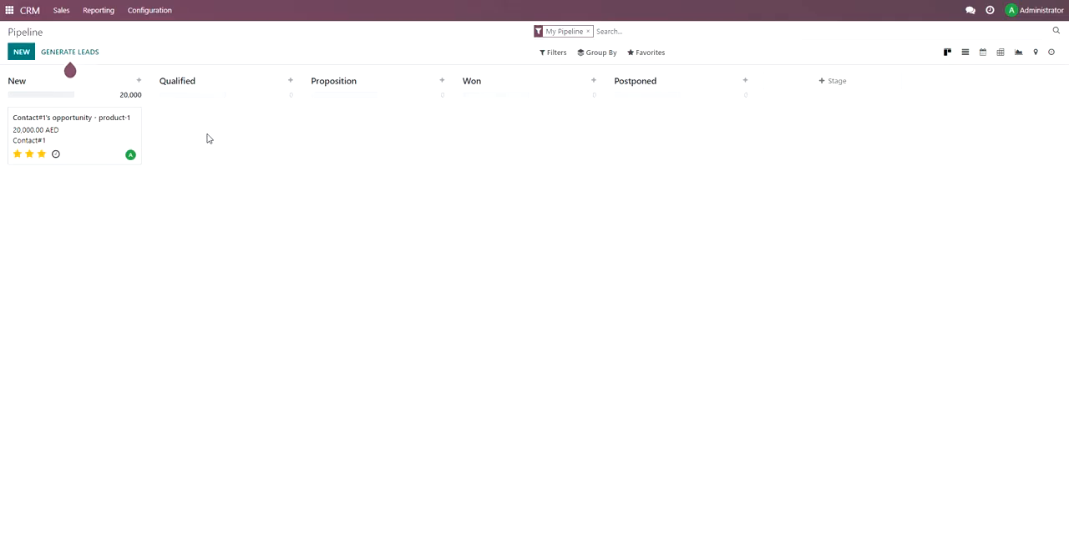
Create a new quotation from the product-1 opportunity and add an order line with a new product named Product-1, opening its full form.
{"action": "left_click", "coordinate": [107, 138]}
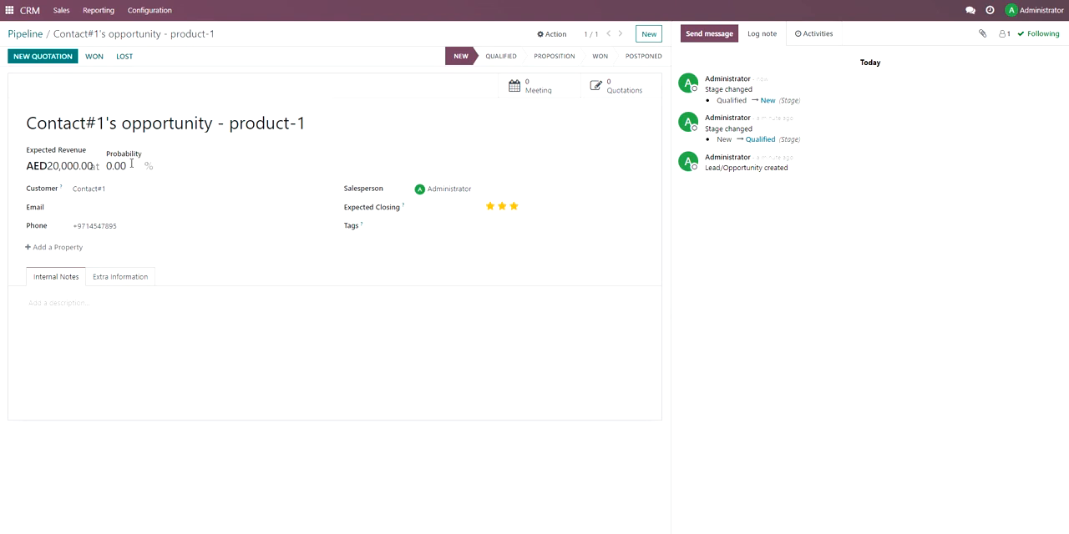
{"action": "left_click", "coordinate": [44, 59]}
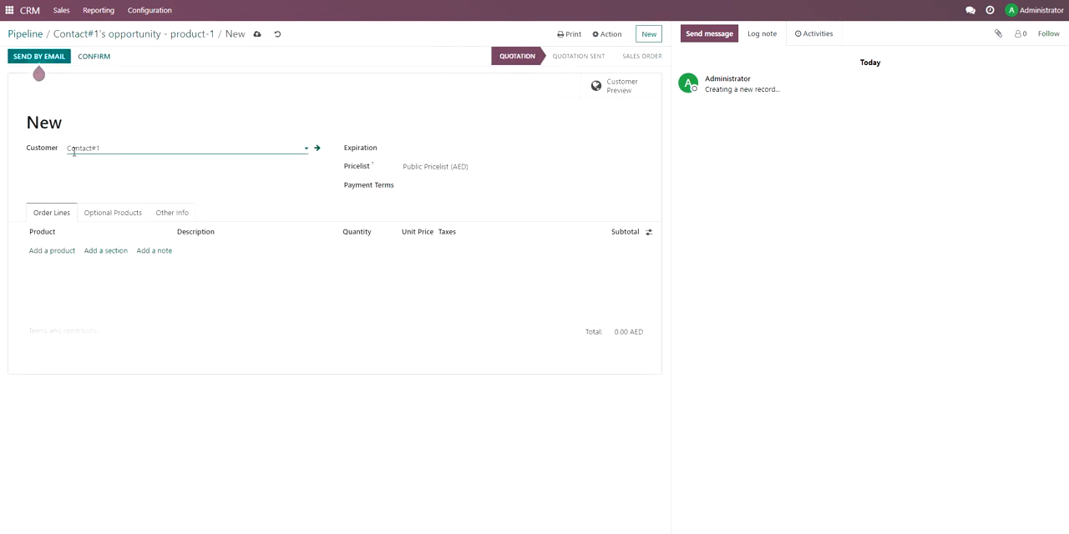
{"action": "left_click", "coordinate": [62, 250]}
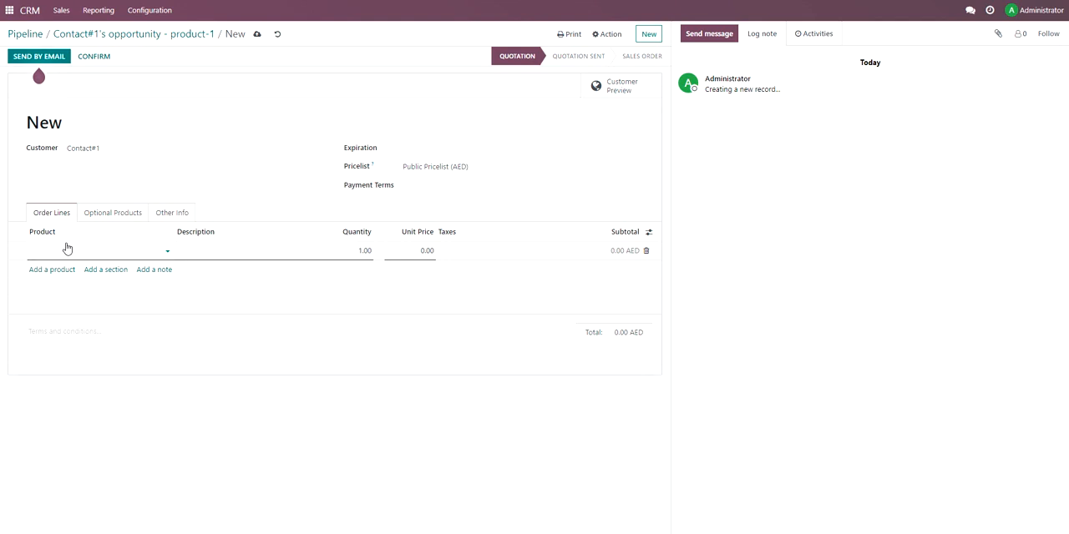
{"action": "type", "text": "Produc"}
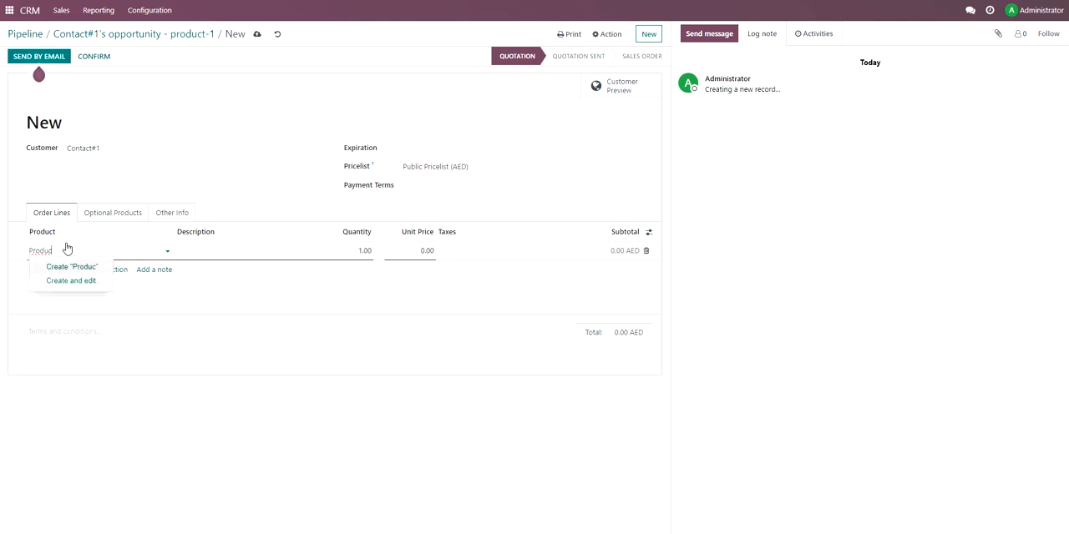
{"action": "type", "text": "t-1"}
{"action": "left_click", "coordinate": [87, 283]}
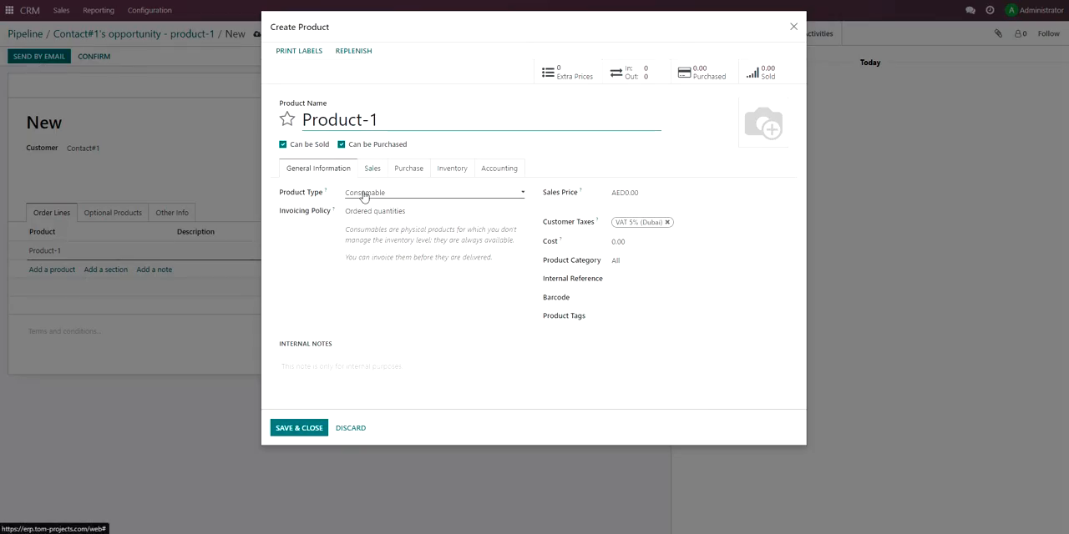
Set the product type to Storable Product and the invoicing policy to Ordered quantities.
{"action": "left_click", "coordinate": [364, 193]}
{"action": "left_click", "coordinate": [373, 224]}
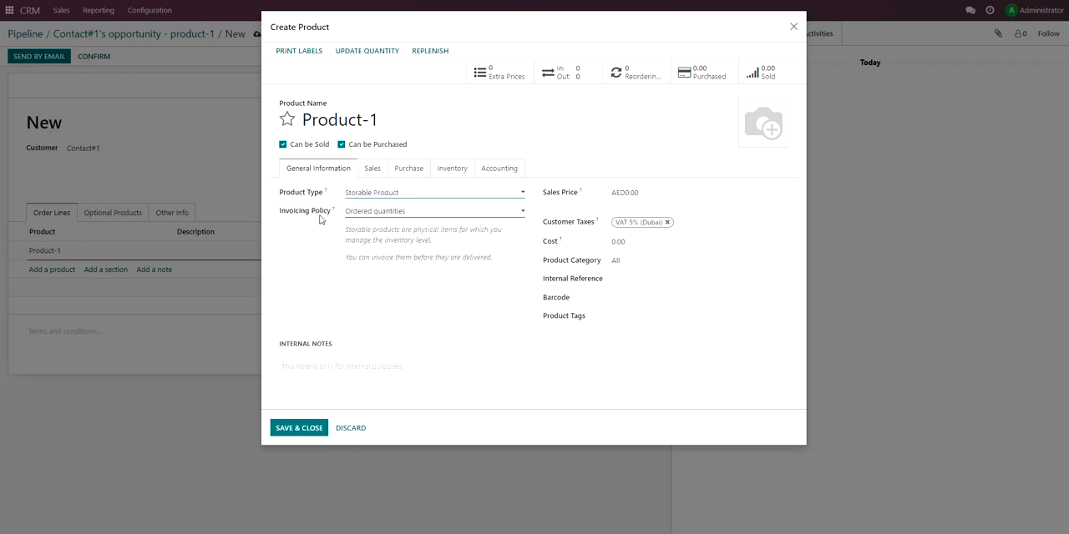
{"action": "left_click", "coordinate": [376, 193]}
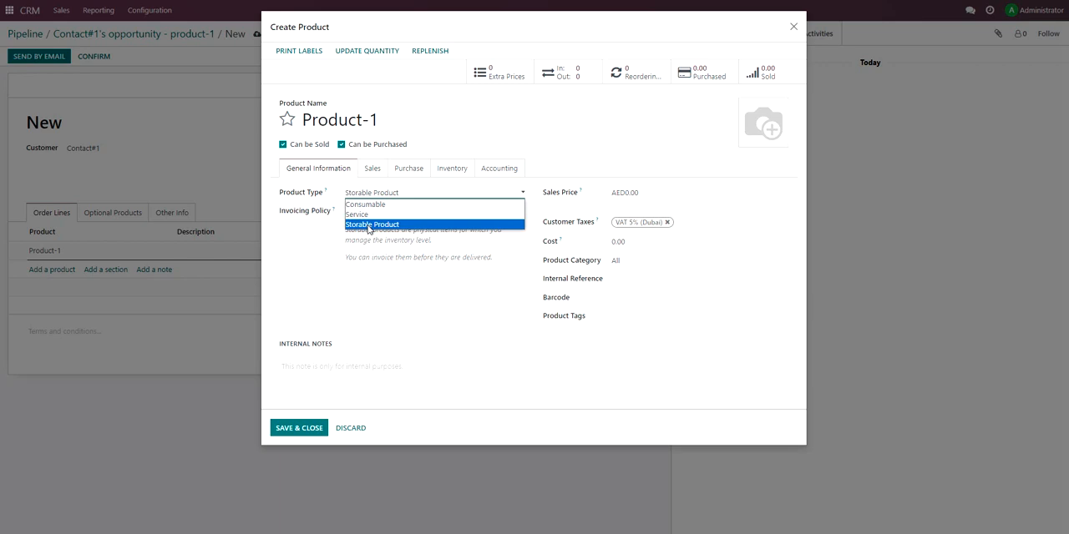
{"action": "left_click", "coordinate": [368, 226]}
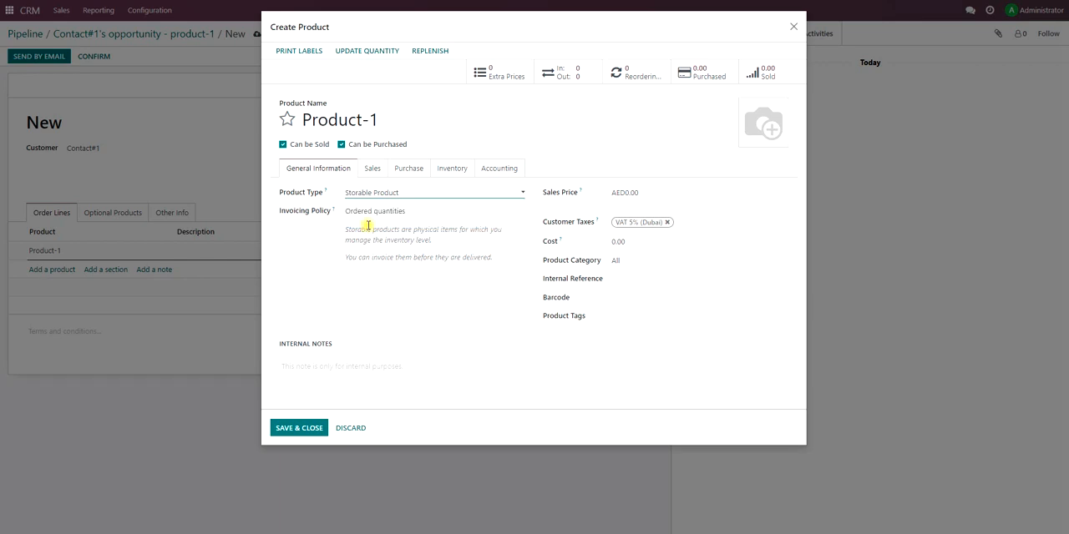
{"action": "left_click_drag", "start_coordinate": [282, 213], "coordinate": [325, 216]}
{"action": "left_click", "coordinate": [325, 215]}
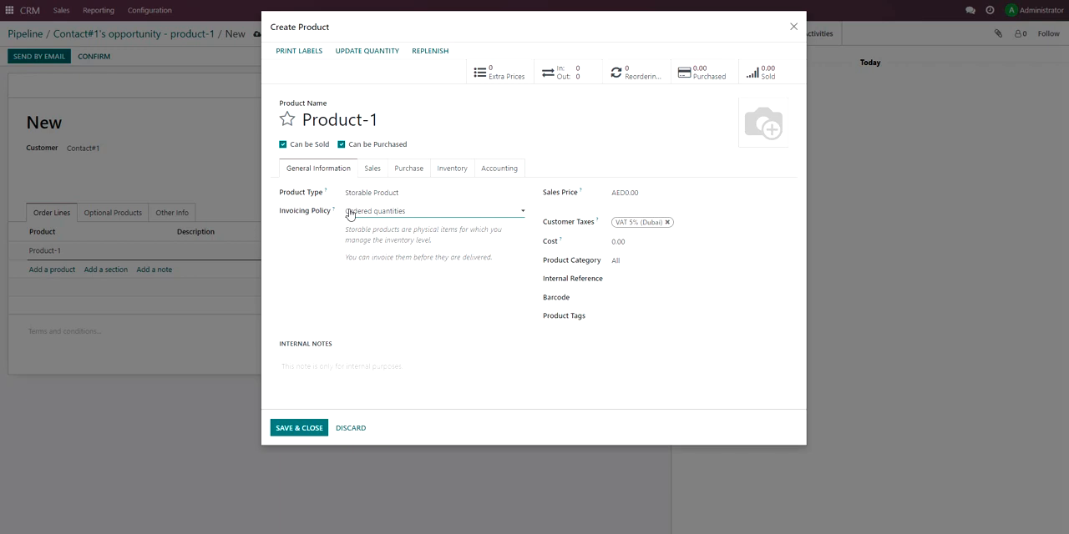
{"action": "left_click", "coordinate": [349, 214]}
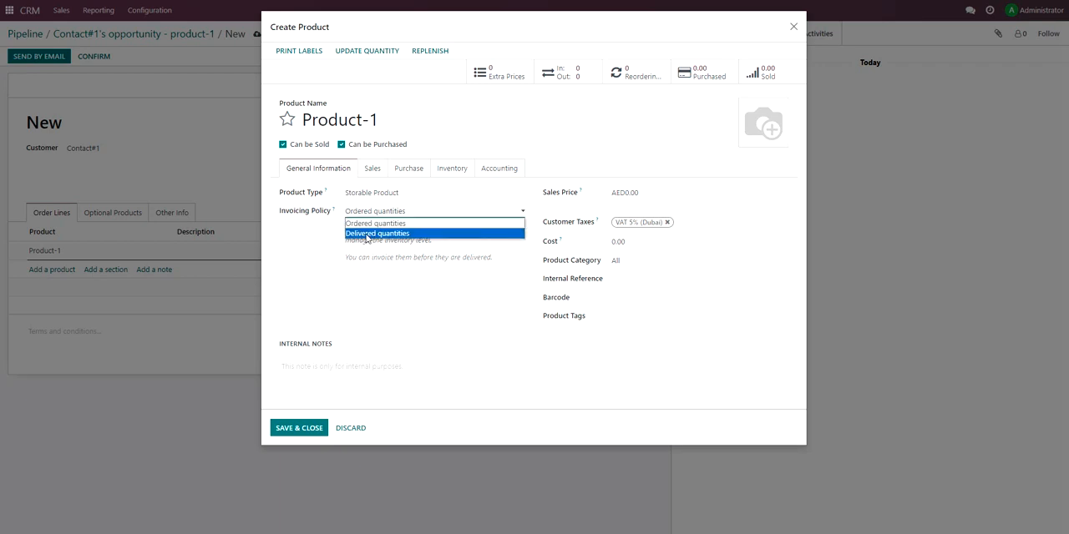
{"action": "left_click", "coordinate": [364, 226]}
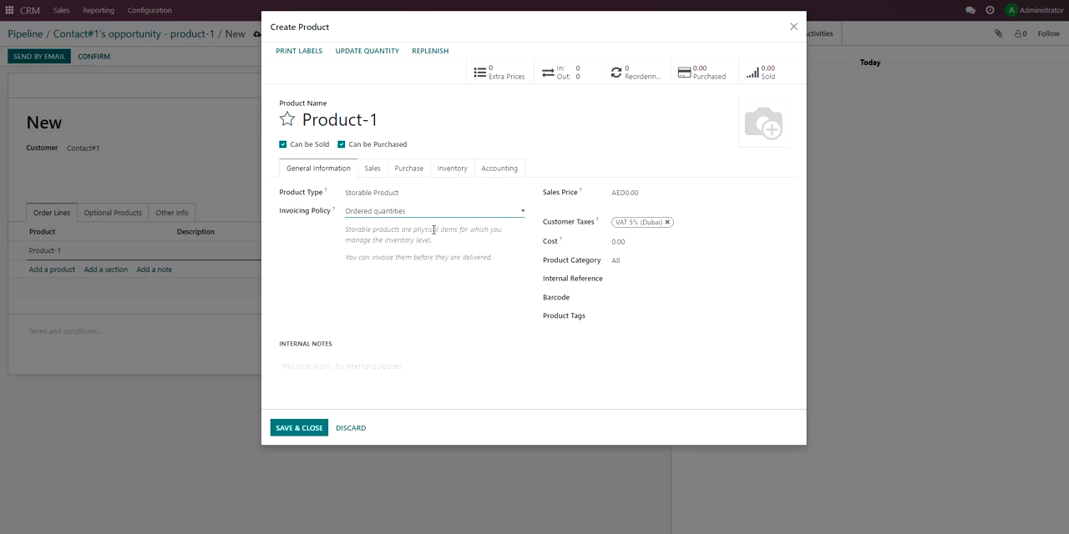
Remove the VAT 5% (Dubai) customer tax from Product-1 and set its sales price to AED 20,000.
{"action": "left_click", "coordinate": [668, 222]}
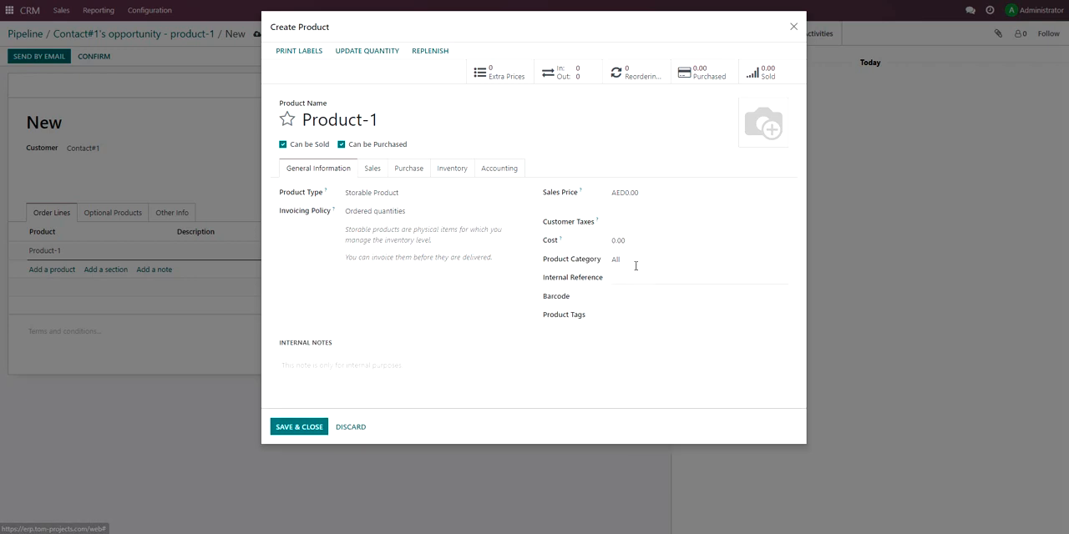
{"action": "left_click", "coordinate": [647, 191]}
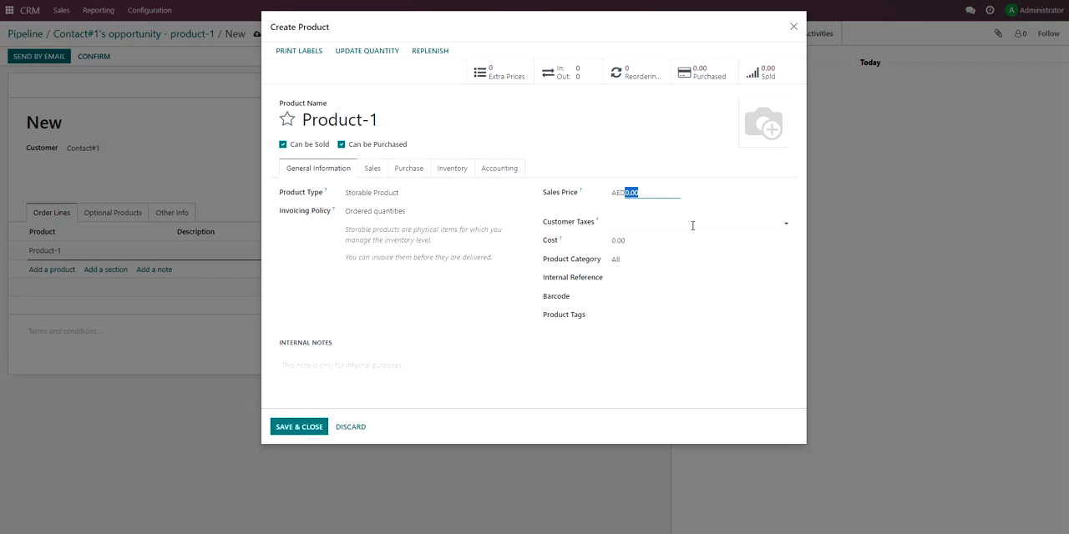
{"action": "type", "text": "20000"}
{"action": "left_click", "coordinate": [692, 226]}
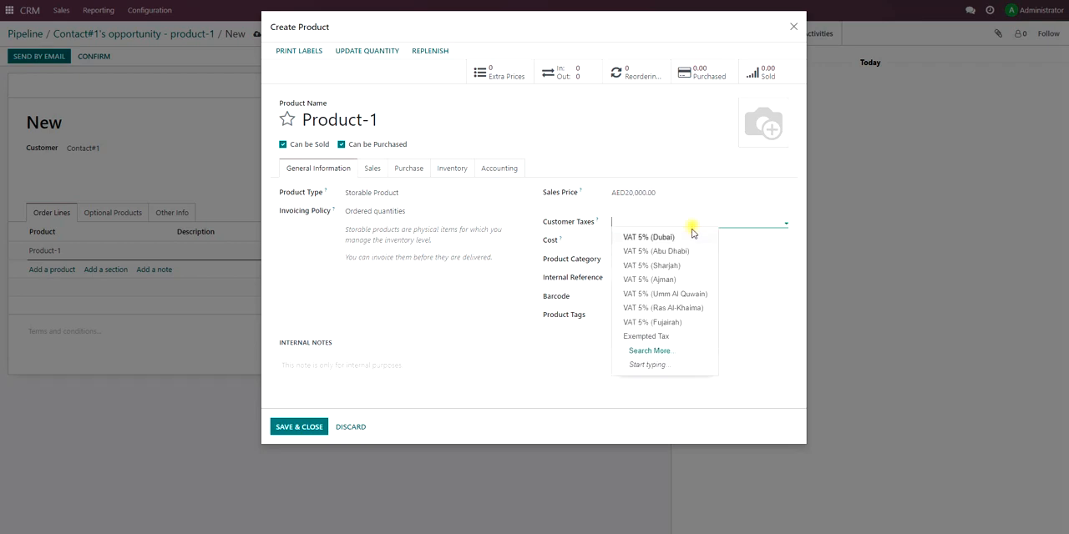
{"action": "left_click", "coordinate": [776, 314]}
Set the cost of Product-1 to 10,000.
{"action": "left_click", "coordinate": [632, 242]}
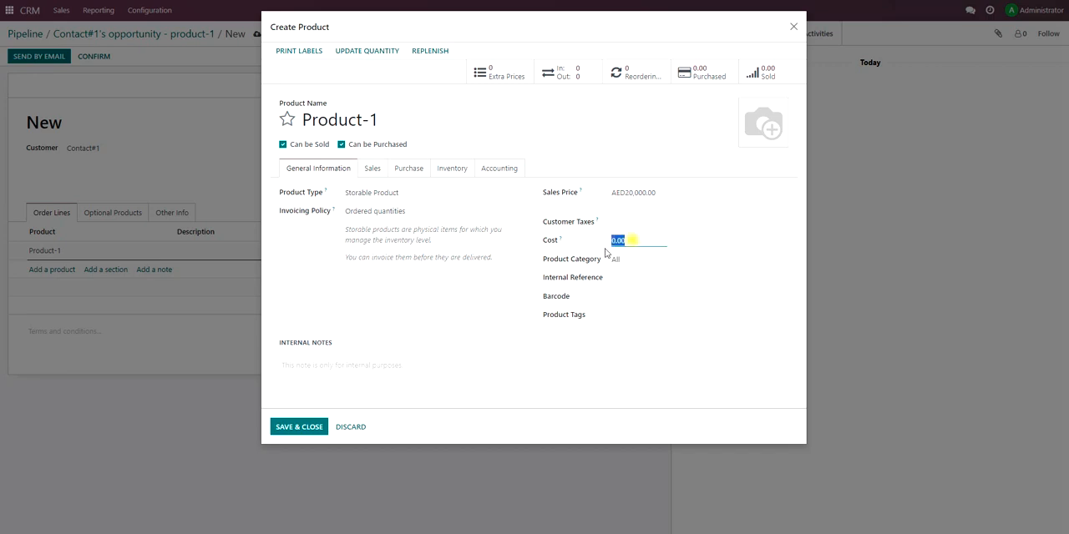
{"action": "type", "text": "10000"}
{"action": "left_click", "coordinate": [783, 308]}
Add a purchase vendor line for Product-1 with a new vendor named Vendor-1, entering the vendor's mobile number.
{"action": "left_click", "coordinate": [372, 169]}
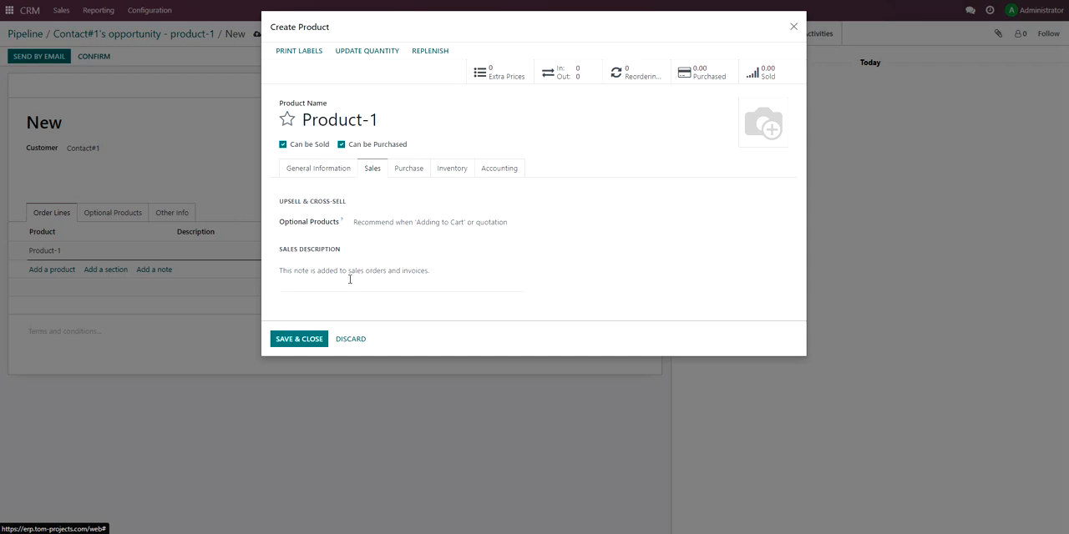
{"action": "left_click", "coordinate": [407, 173]}
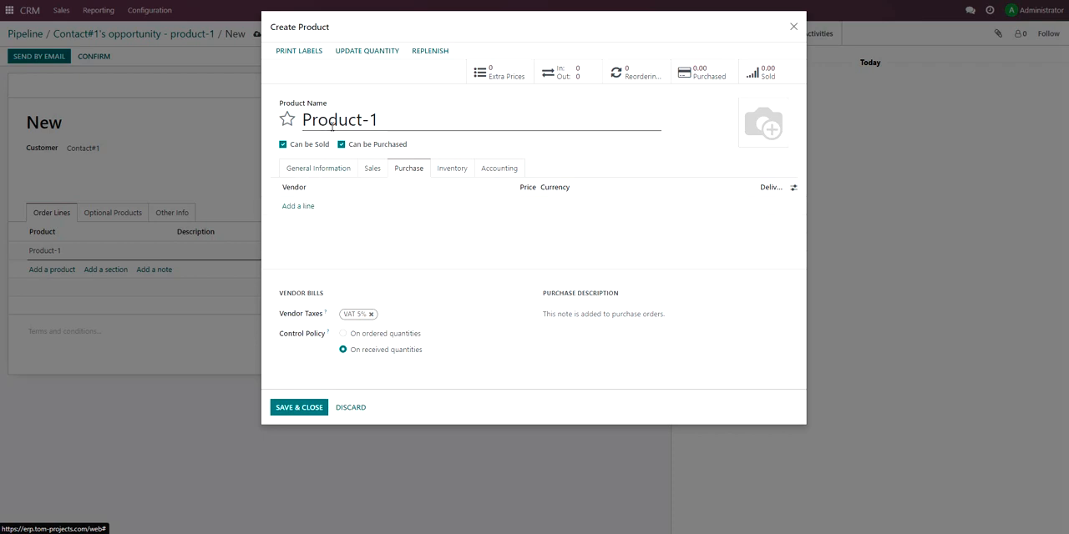
{"action": "left_click", "coordinate": [290, 207]}
{"action": "type", "text": "Vendor-1"}
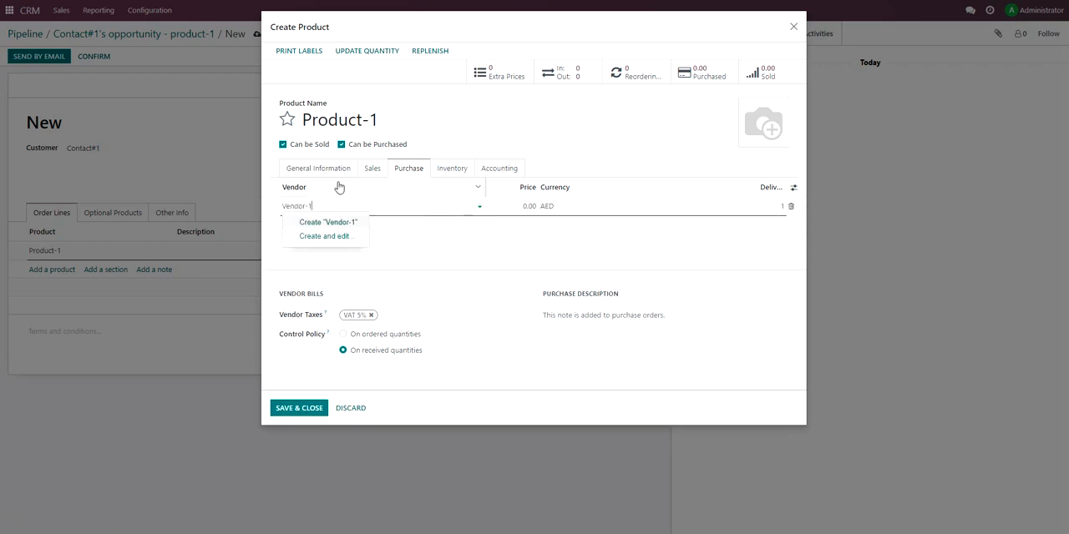
{"action": "left_click", "coordinate": [365, 238]}
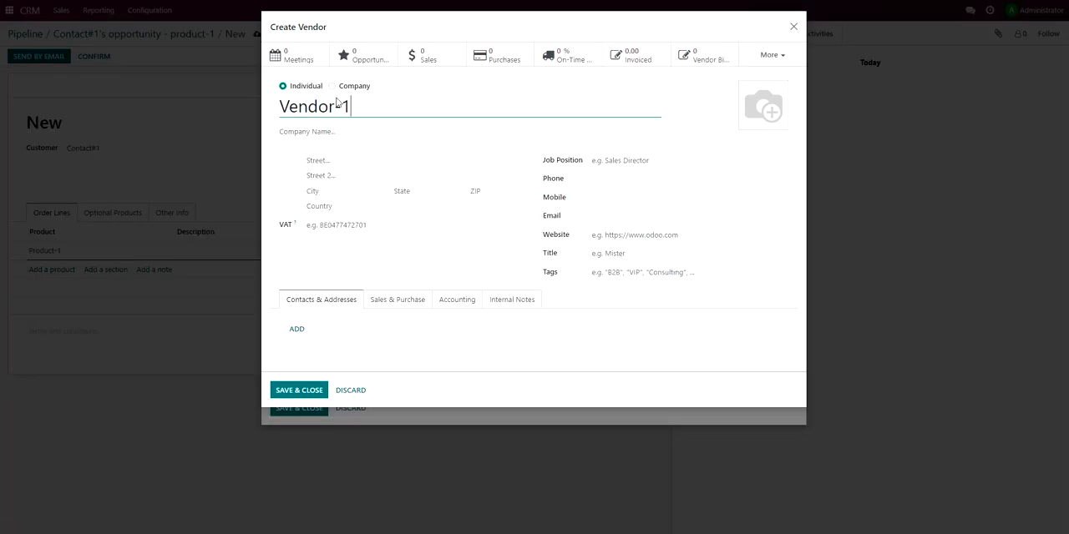
{"action": "left_click", "coordinate": [620, 196]}
{"action": "type", "text": "+97112345678"}
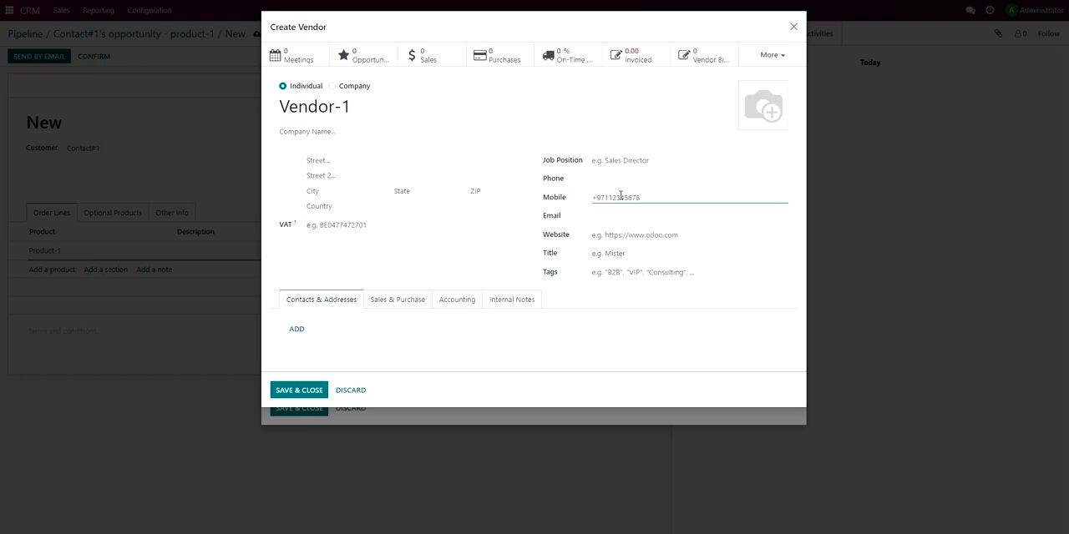
{"action": "left_click", "coordinate": [306, 389]}
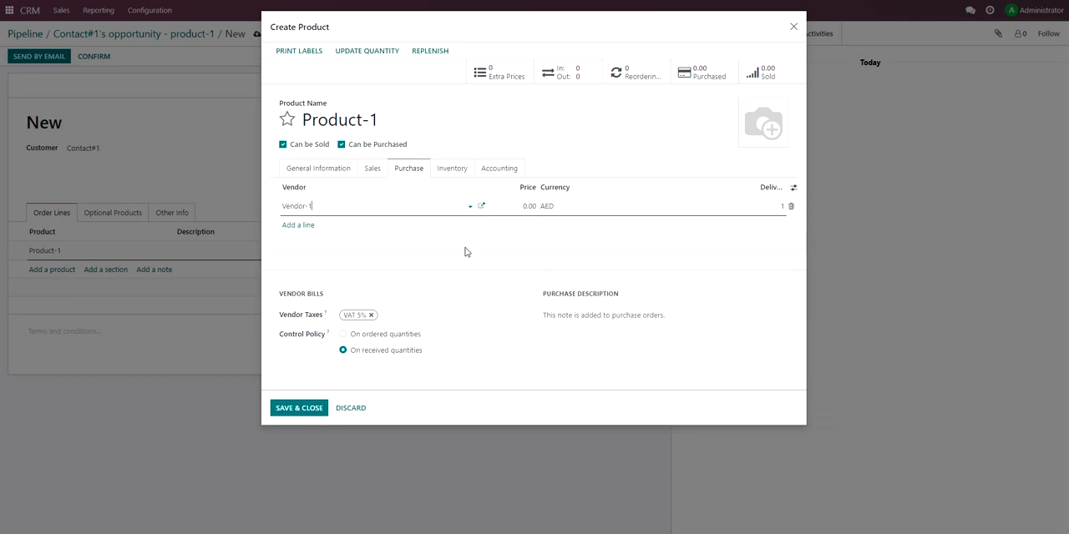
{"action": "left_click", "coordinate": [541, 143]}
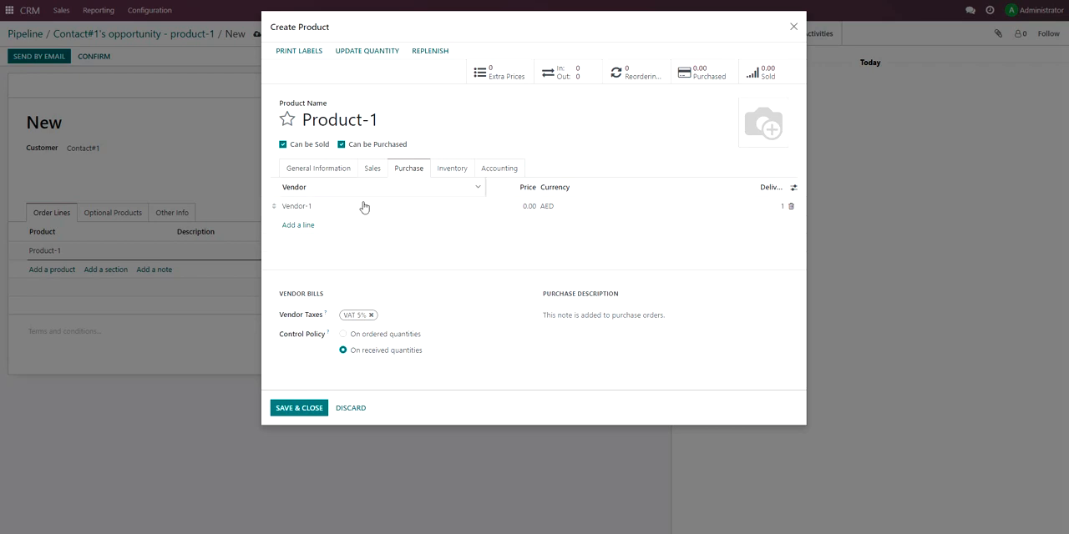
Review the general, inventory and accounting settings of Product-1 and save the product to the quotation line.
{"action": "left_click", "coordinate": [325, 175]}
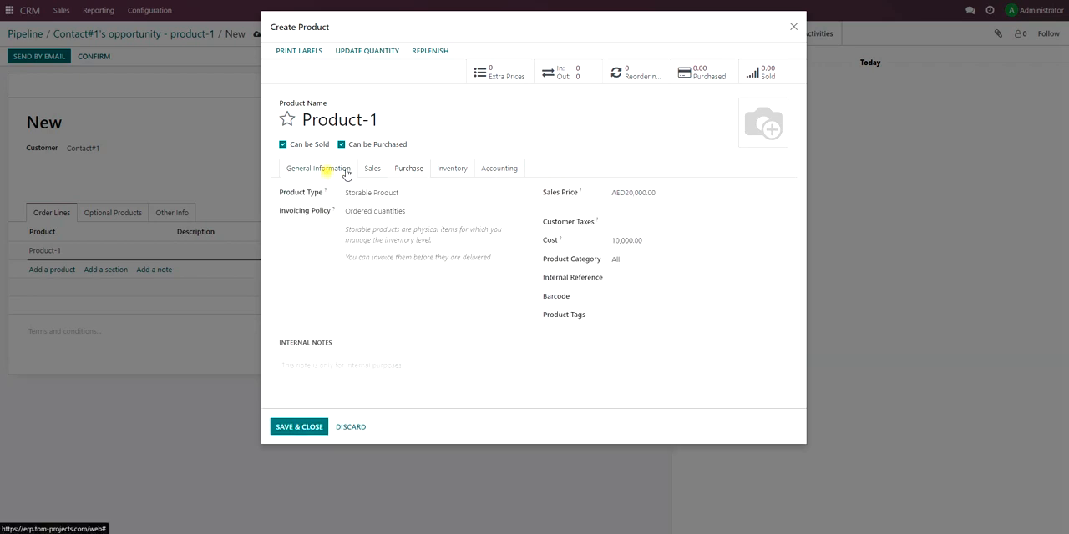
{"action": "left_click", "coordinate": [440, 173]}
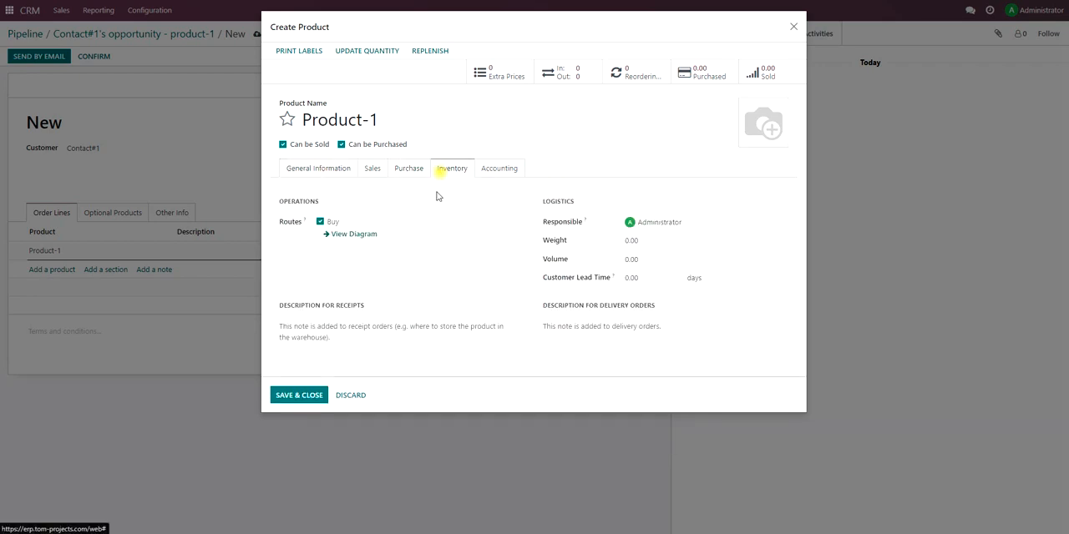
{"action": "left_click", "coordinate": [491, 171]}
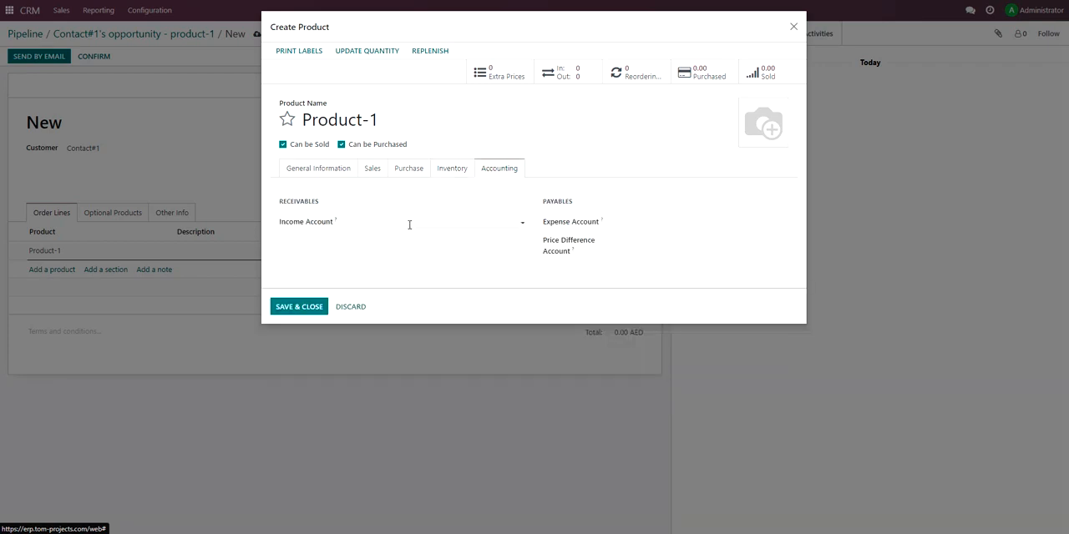
{"action": "left_click", "coordinate": [299, 171]}
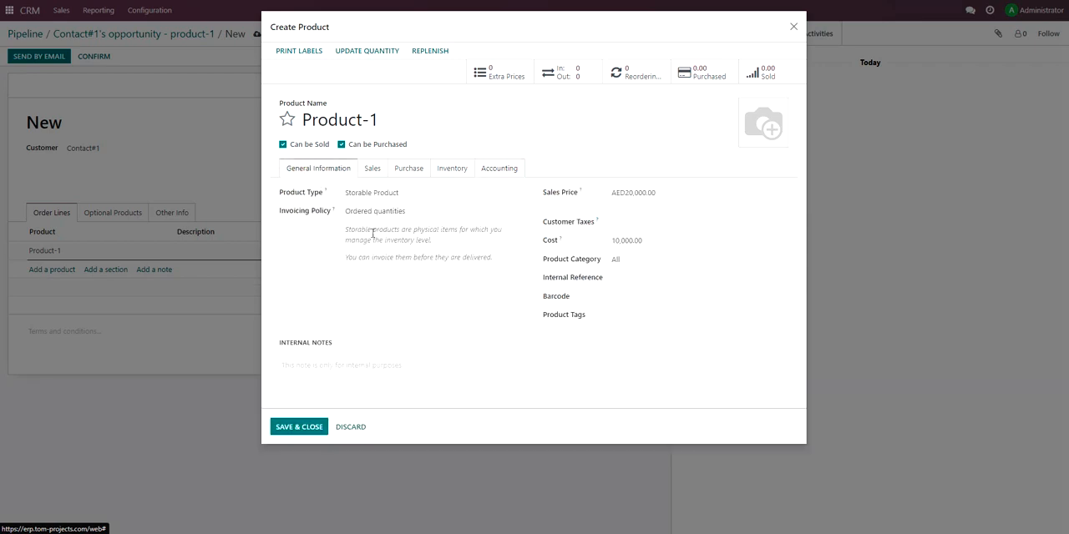
{"action": "left_click", "coordinate": [305, 433]}
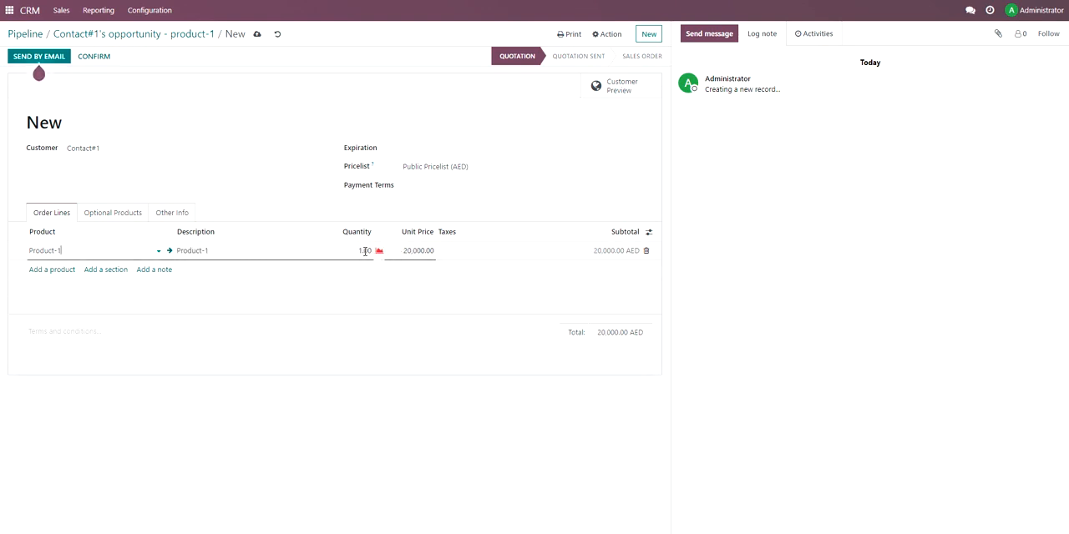
Set the Product-1 line's quantity to 5 and check the quotation total and the product's stock availability.
{"action": "left_click", "coordinate": [345, 251]}
{"action": "type", "text": "5"}
{"action": "left_click", "coordinate": [771, 294]}
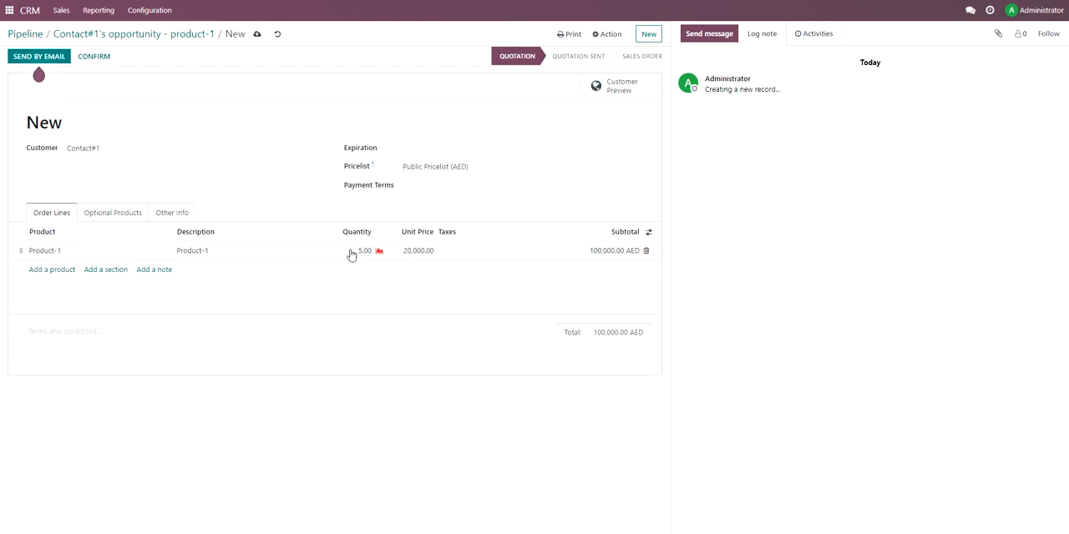
{"action": "left_click_drag", "start_coordinate": [593, 338], "coordinate": [631, 334]}
{"action": "left_click", "coordinate": [629, 334]}
{"action": "left_click", "coordinate": [379, 252]}
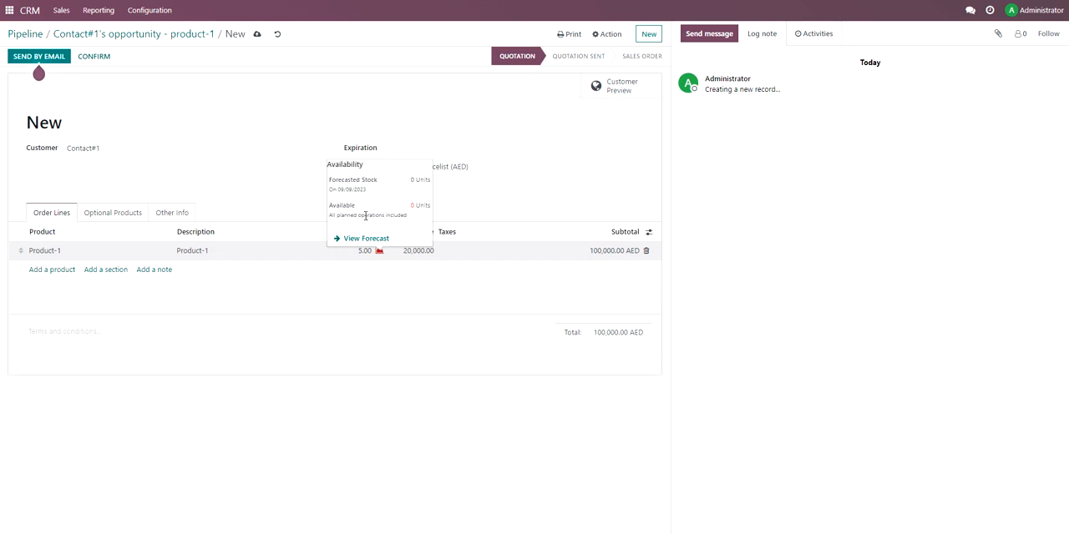
{"action": "left_click", "coordinate": [265, 84]}
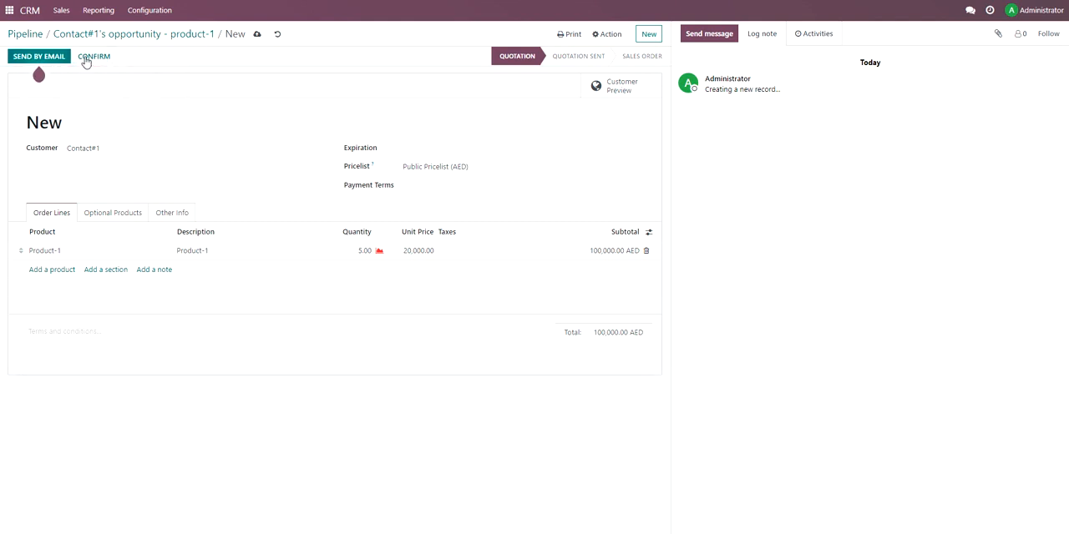
Save the quotation and return to the product-1 opportunity.
{"action": "left_click", "coordinate": [259, 34]}
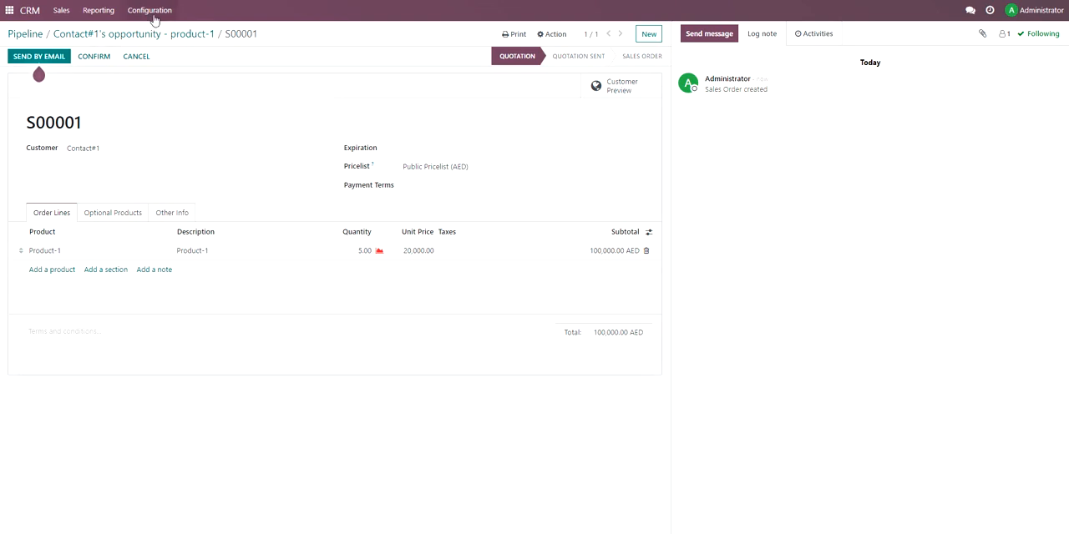
{"action": "left_click", "coordinate": [133, 34]}
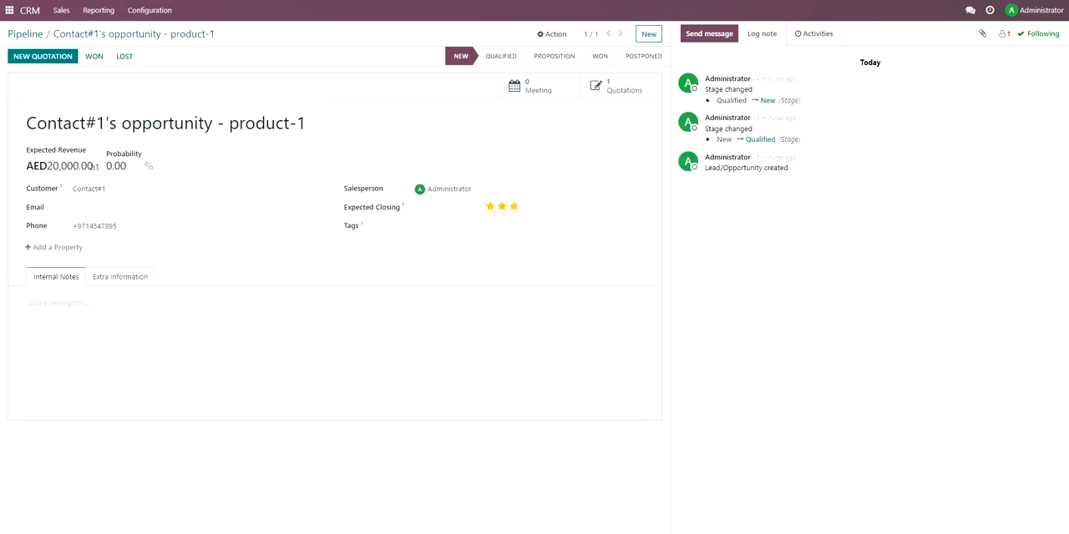
Return to the pipeline and review the CRM topic list in the demo PDF up to the sales team item.
{"action": "left_click", "coordinate": [39, 34]}
{"action": "key", "text": "ctrl+Tab"}
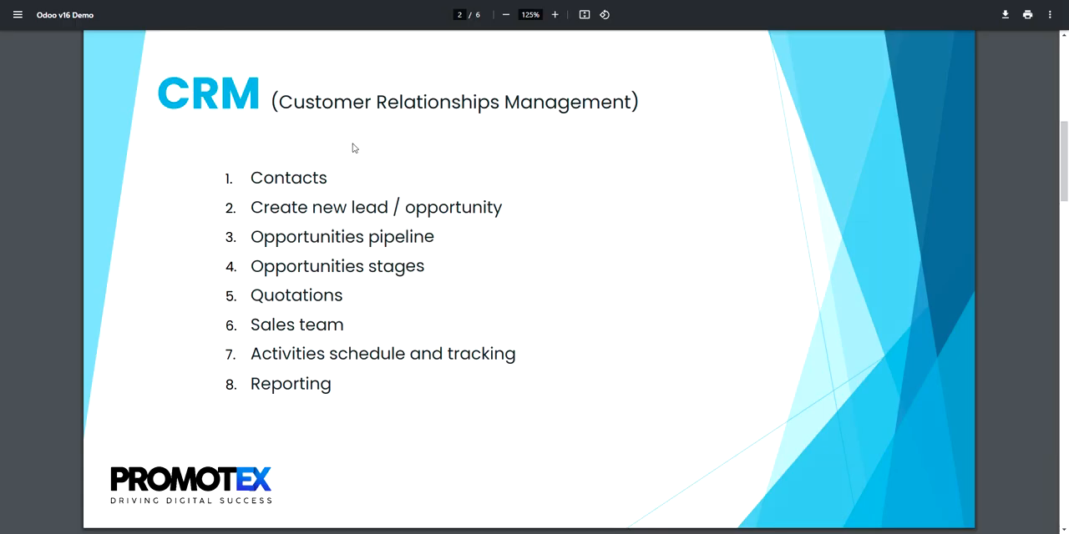
{"action": "left_click_drag", "start_coordinate": [255, 178], "coordinate": [336, 267]}
{"action": "left_click", "coordinate": [336, 269]}
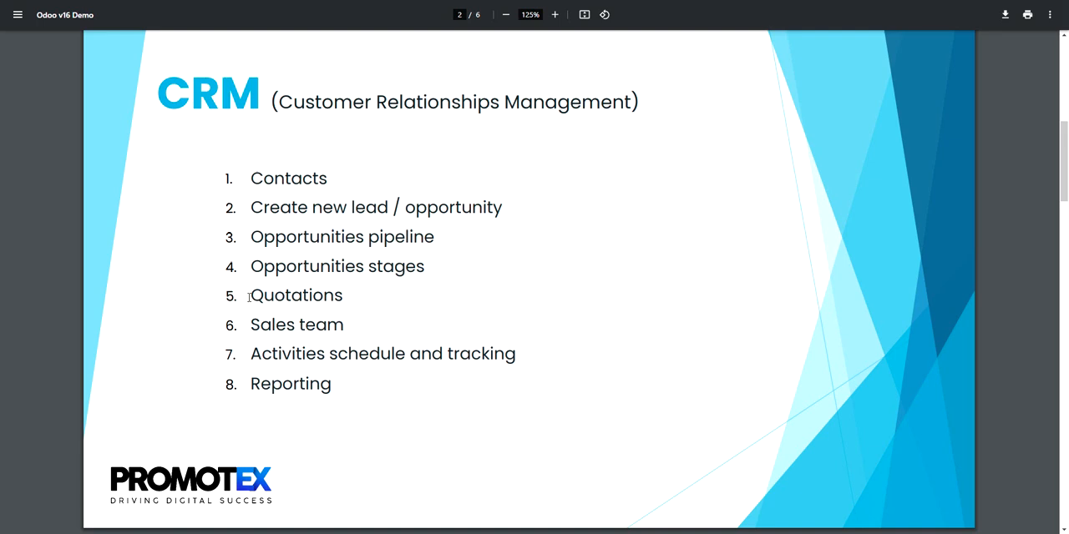
{"action": "triple_click", "coordinate": [282, 295]}
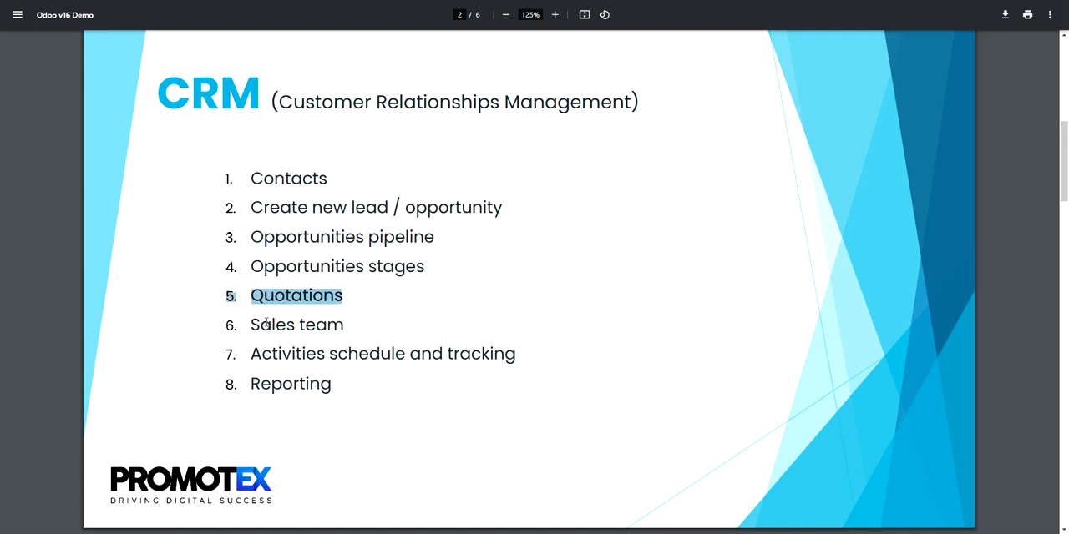
{"action": "left_click_drag", "start_coordinate": [252, 324], "coordinate": [342, 324]}
{"action": "left_click", "coordinate": [334, 325]}
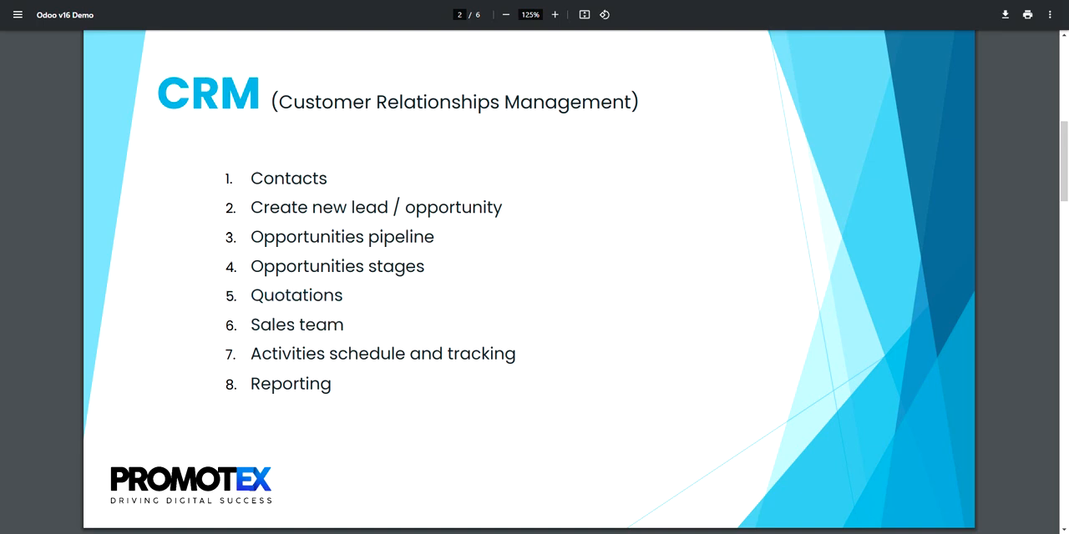
{"action": "key", "text": "ctrl+Tab"}
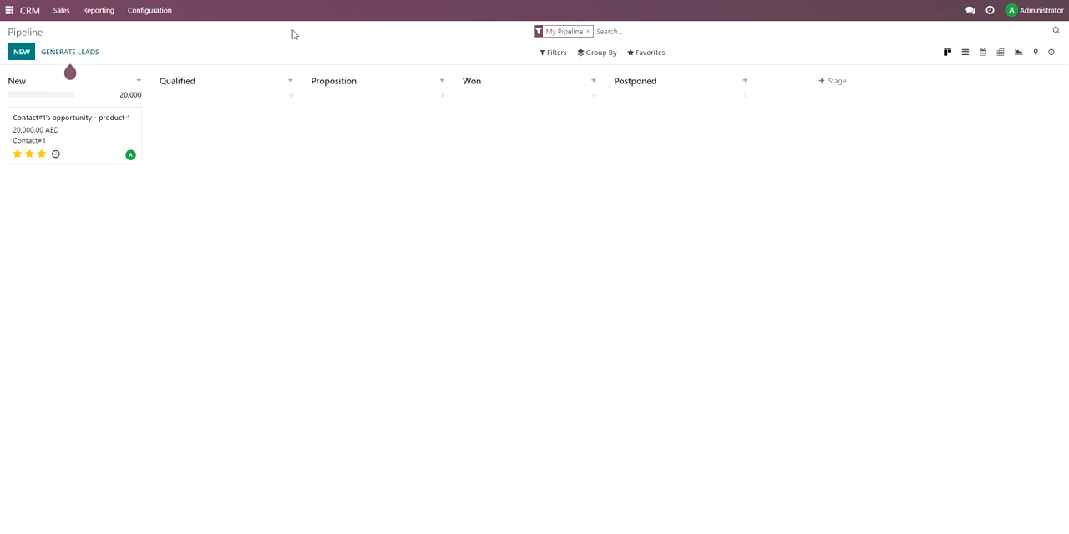
Create a new CRM sales team named Qatar Sales Team.
{"action": "left_click", "coordinate": [159, 13]}
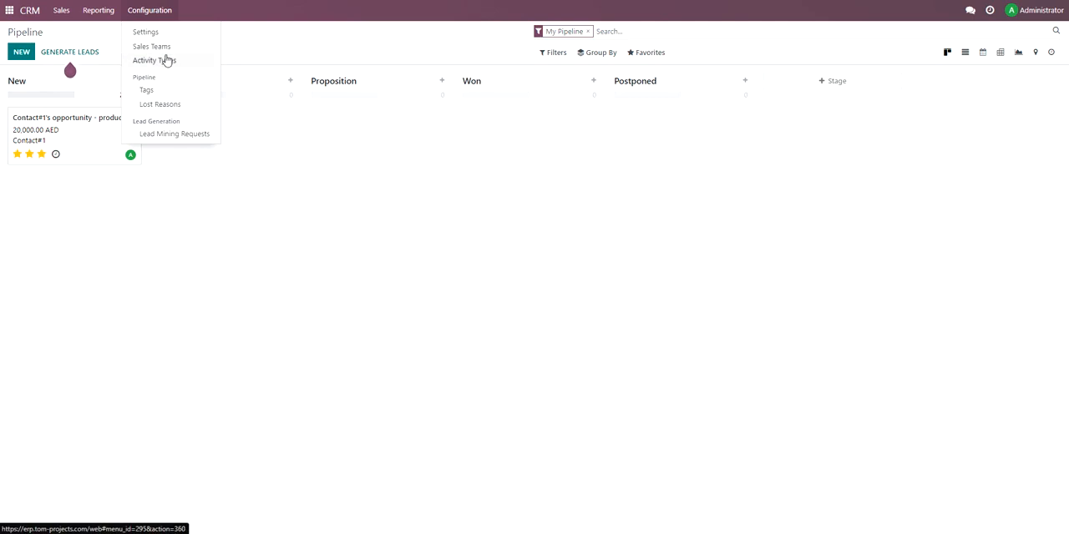
{"action": "left_click", "coordinate": [169, 48]}
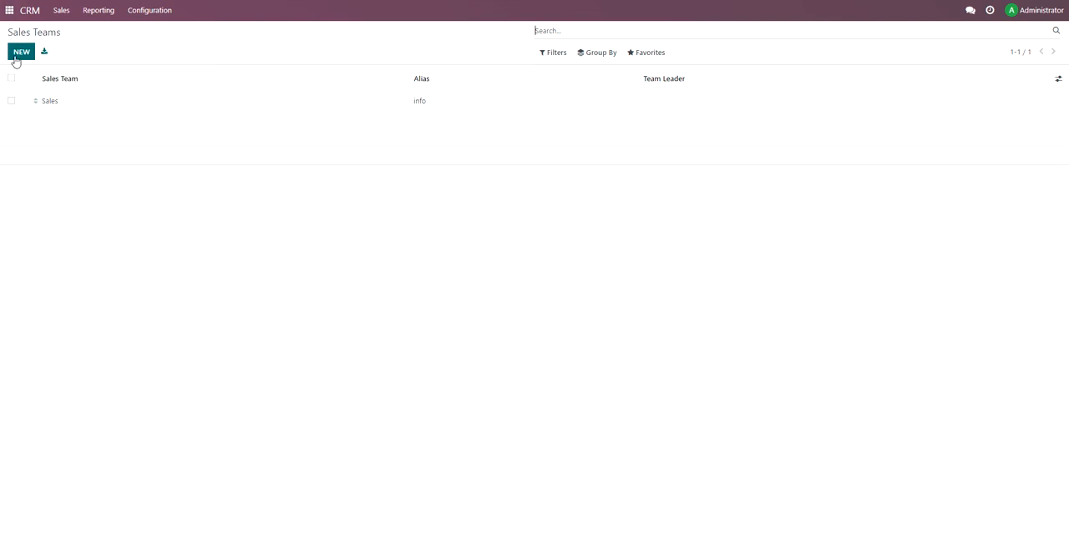
{"action": "left_click", "coordinate": [15, 57]}
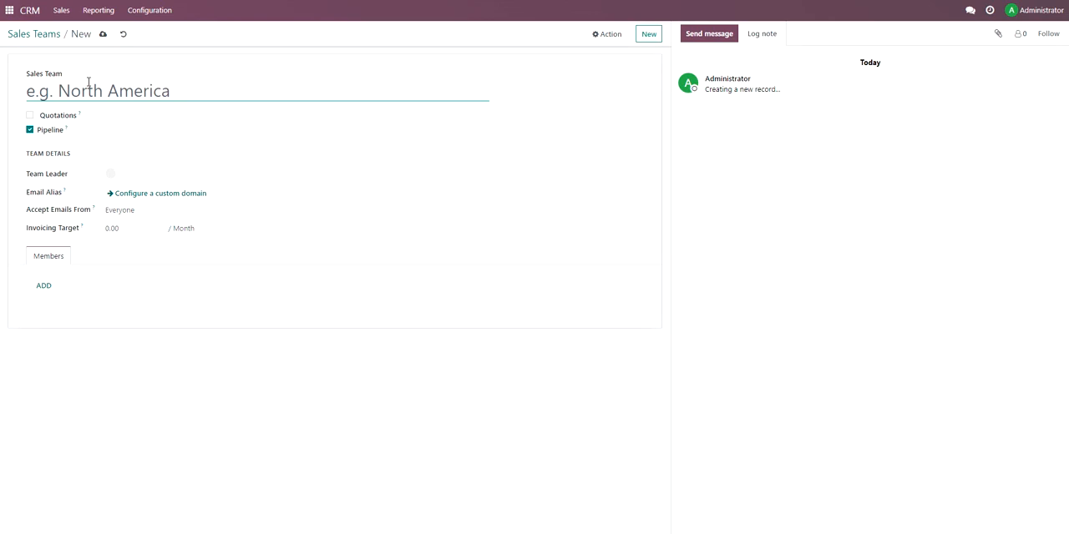
{"action": "type", "text": "Qtar"}
{"action": "key", "text": "BackSpace"}
{"action": "key", "text": "BackSpace"}
{"action": "type", "text": "tar-sale"}
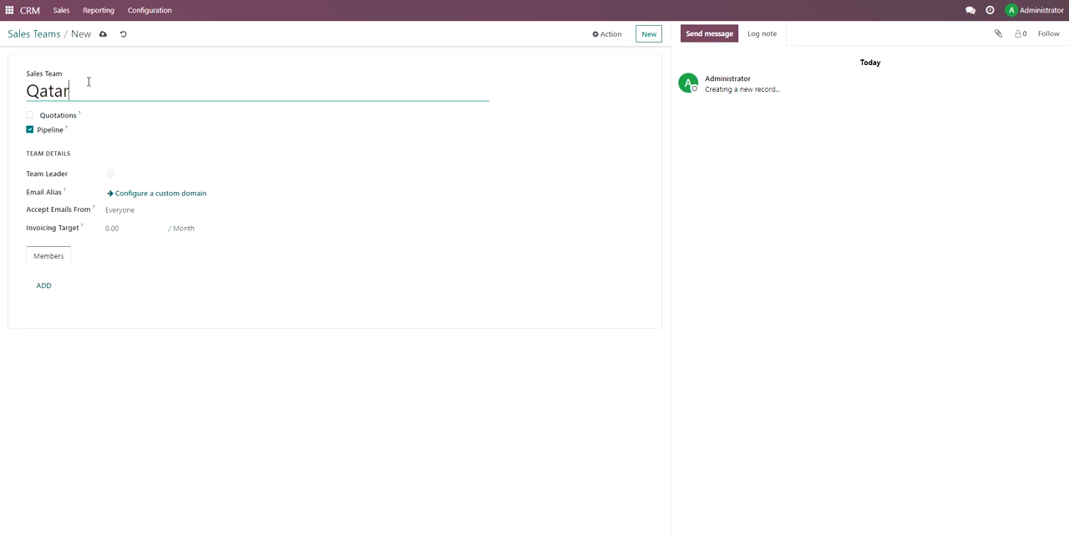
{"action": "key", "text": "BackSpace"}
{"action": "key", "text": "BackSpace"}
{"action": "key", "text": "BackSpace"}
{"action": "key", "text": "BackSpace"}
{"action": "type", "text": "Sale"}
{"action": "type", "text": "s-te"}
{"action": "key", "text": "BackSpace"}
{"action": "key", "text": "BackSpace"}
{"action": "type", "text": "Team"}
{"action": "left_click", "coordinate": [76, 92]}
{"action": "key", "text": "BackSpace"}
{"action": "left_click", "coordinate": [116, 90]}
{"action": "key", "text": "BackSpace"}
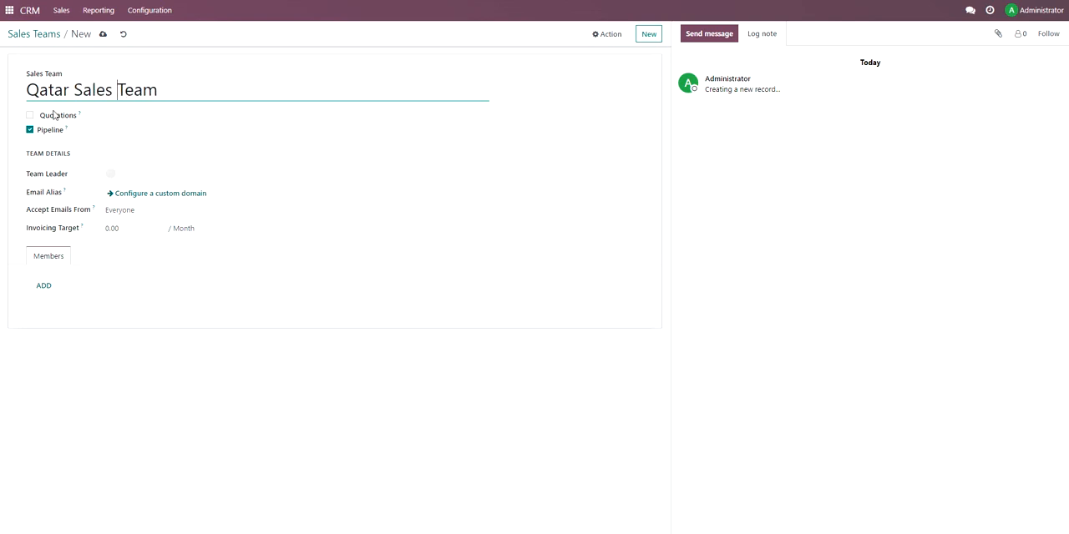
Assign Administrator as the team leader of Qatar Sales Team and save the team.
{"action": "left_click", "coordinate": [122, 174]}
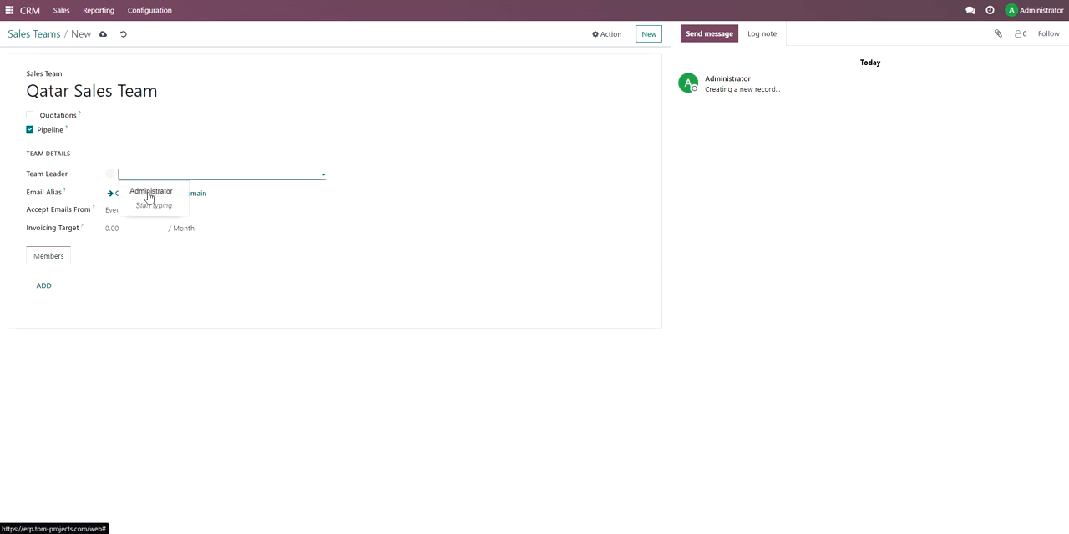
{"action": "left_click", "coordinate": [149, 193]}
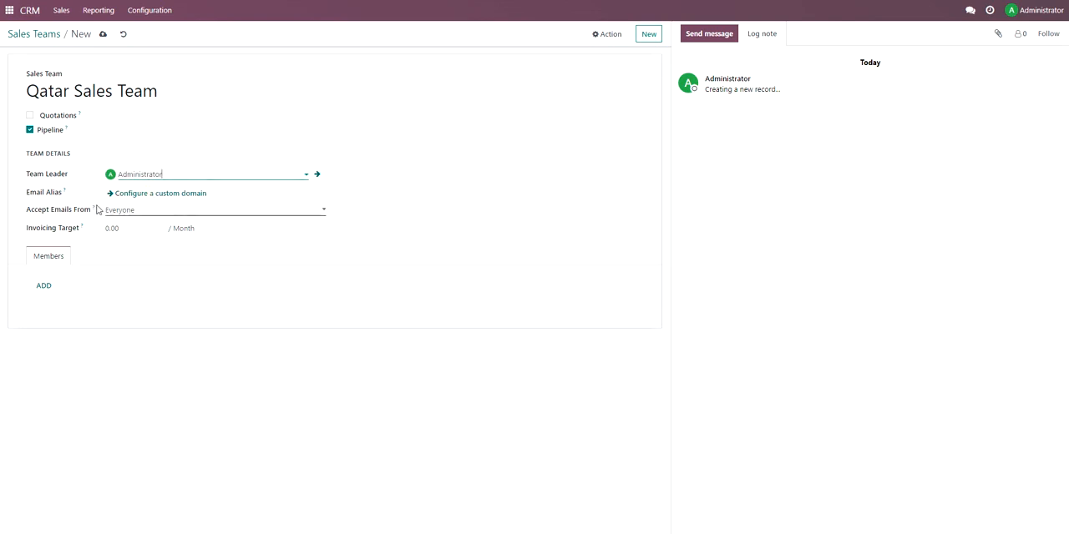
{"action": "left_click", "coordinate": [103, 34]}
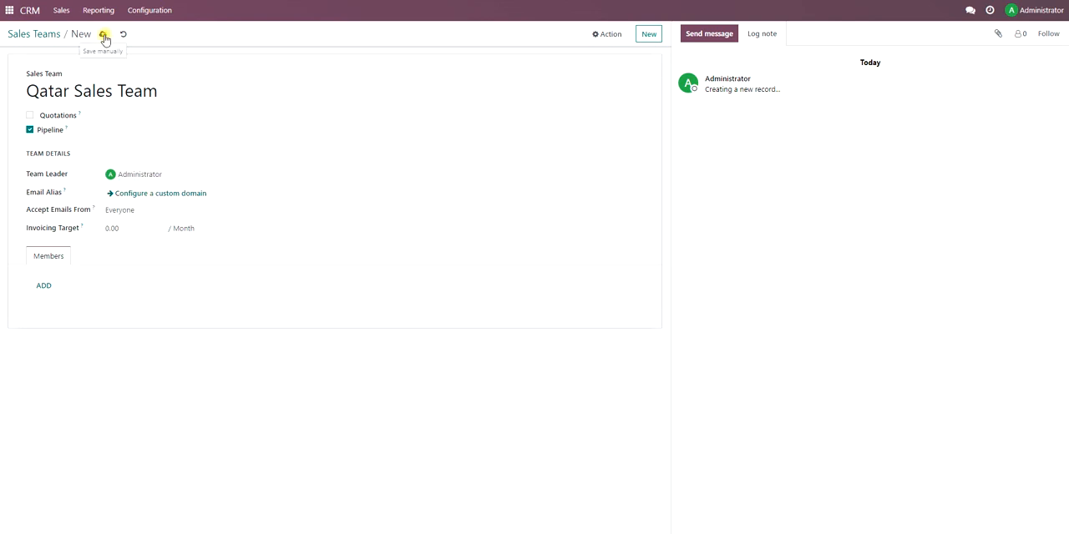
Open the product-1 opportunity from the pipeline and review its extra information, including the sales team setting.
{"action": "left_click", "coordinate": [55, 11]}
{"action": "left_click", "coordinate": [60, 33]}
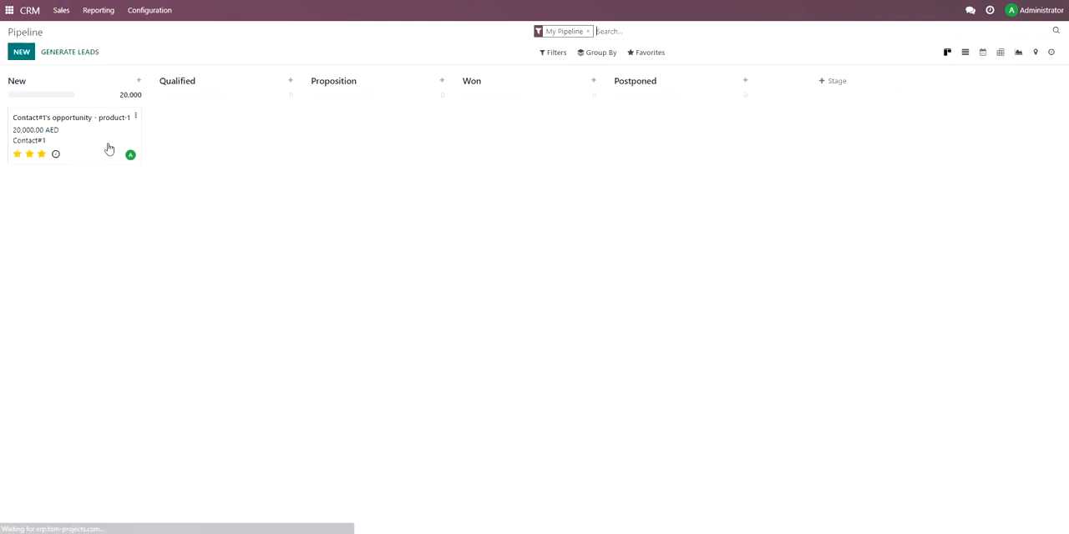
{"action": "left_click", "coordinate": [96, 134]}
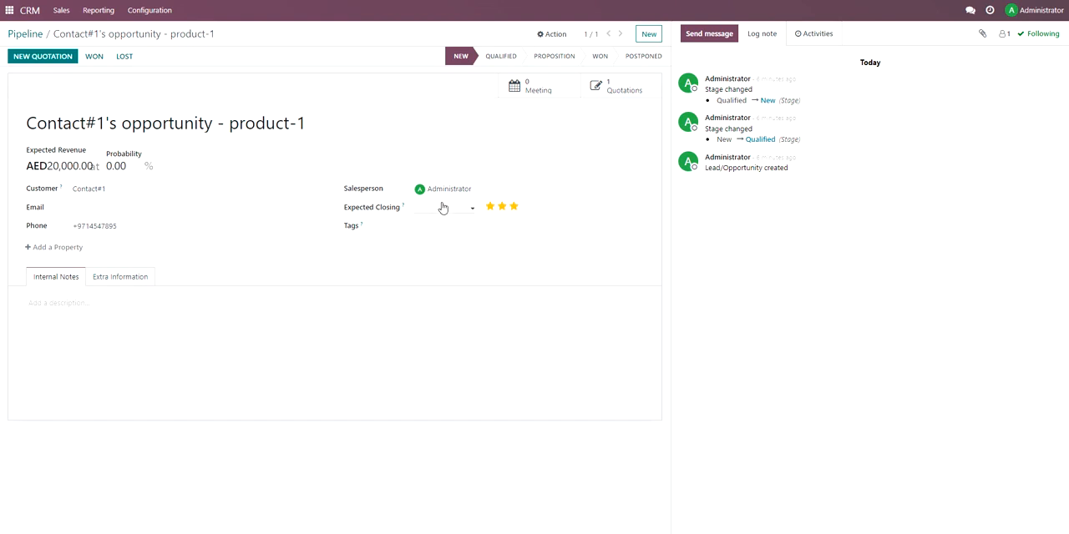
{"action": "left_click", "coordinate": [94, 281]}
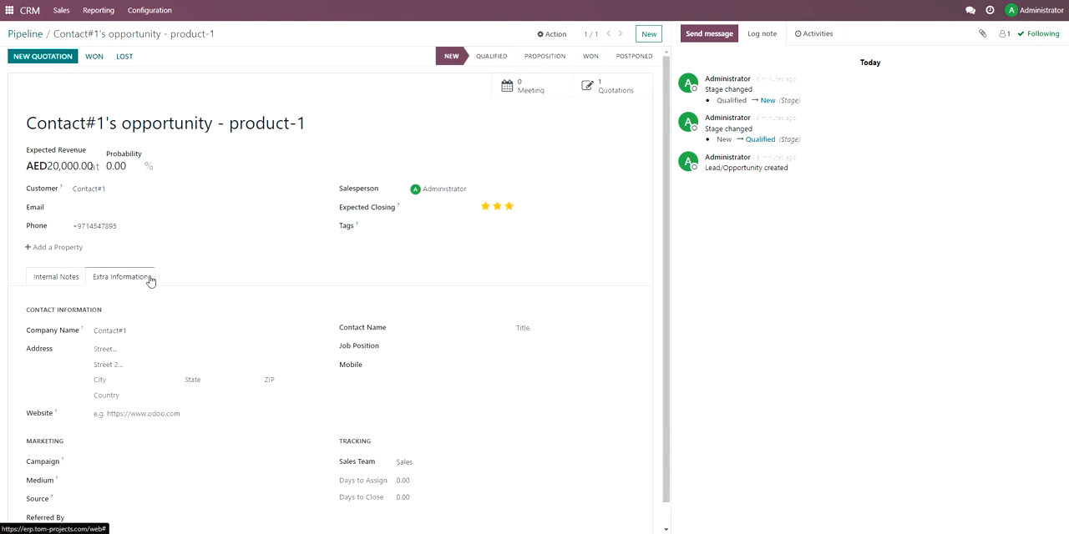
{"action": "scroll", "coordinate": [150, 281], "scroll_direction": "down", "scroll_amount": 1}
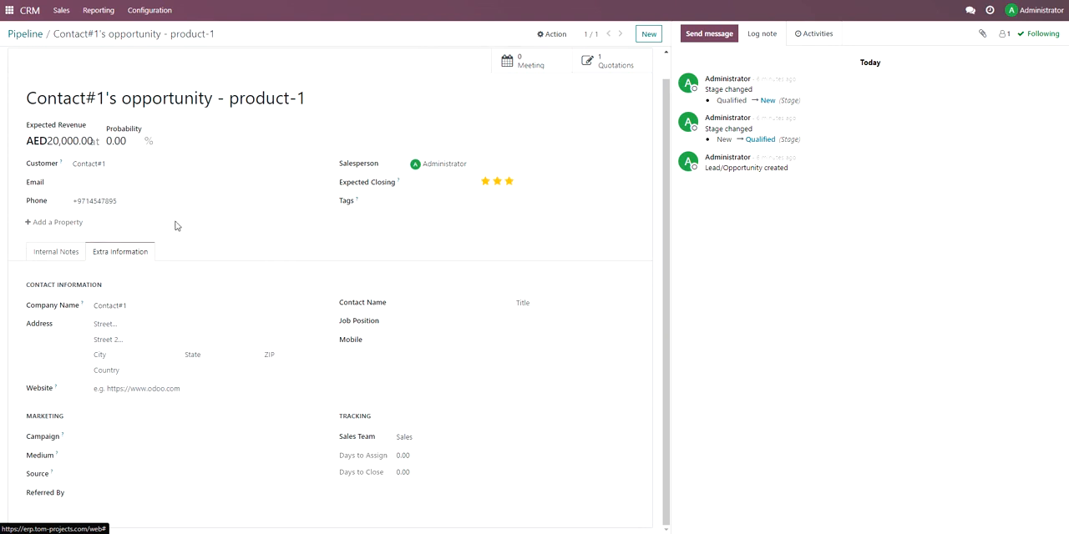
{"action": "scroll", "coordinate": [125, 247], "scroll_direction": "up", "scroll_amount": 1}
{"action": "left_click", "coordinate": [67, 277]}
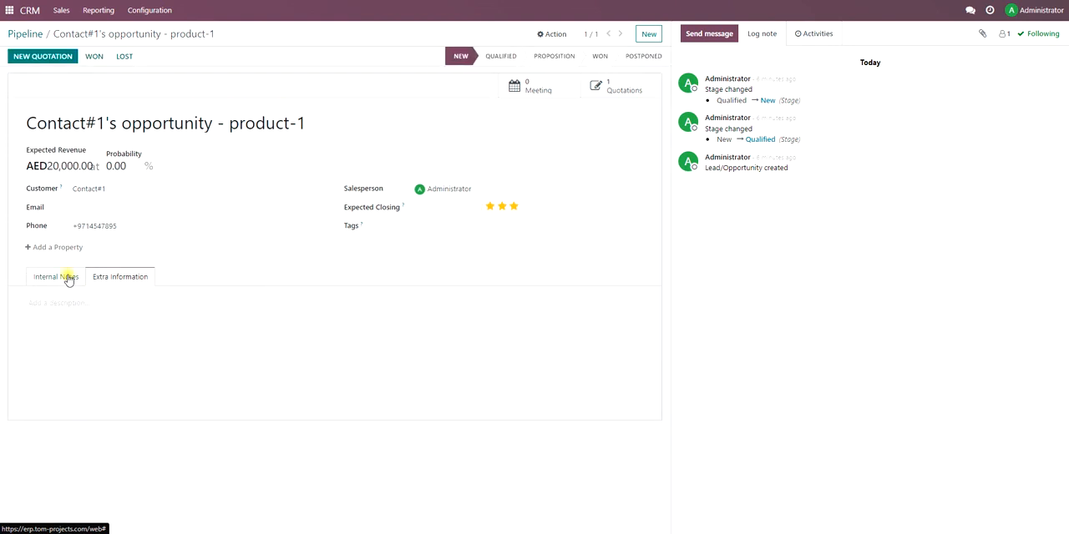
Set the sales team of quotation S00001 to Qatar Sales Team and save the quotation.
{"action": "left_click", "coordinate": [61, 12]}
{"action": "left_click", "coordinate": [84, 62]}
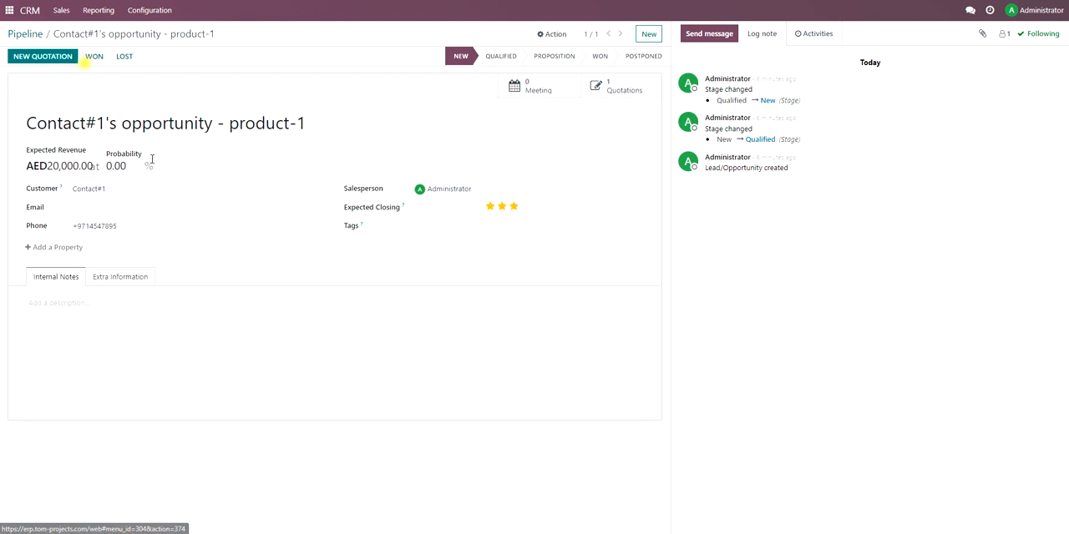
{"action": "left_click", "coordinate": [88, 101]}
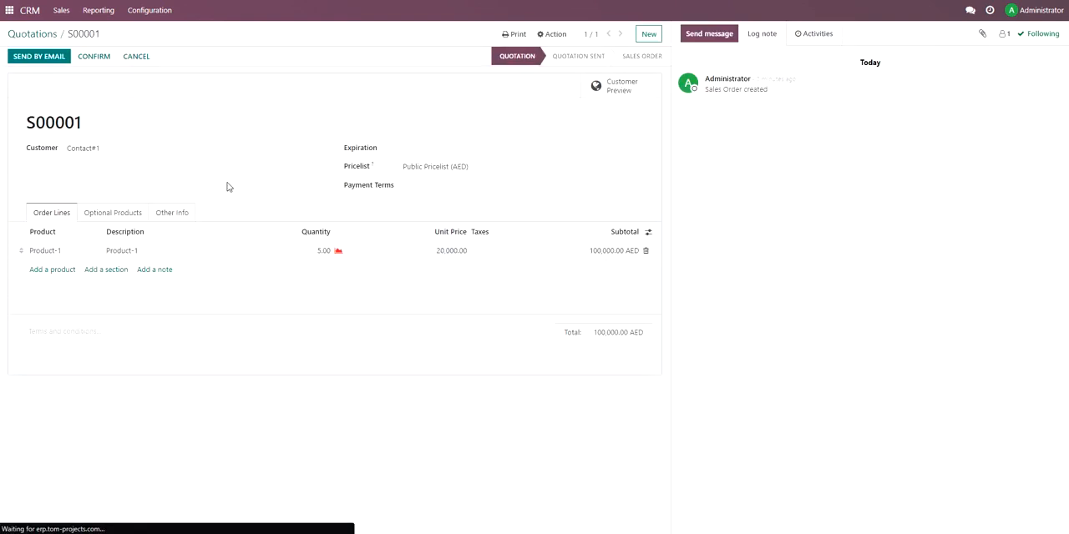
{"action": "left_click", "coordinate": [123, 214]}
{"action": "left_click", "coordinate": [170, 213]}
{"action": "left_click", "coordinate": [115, 285]}
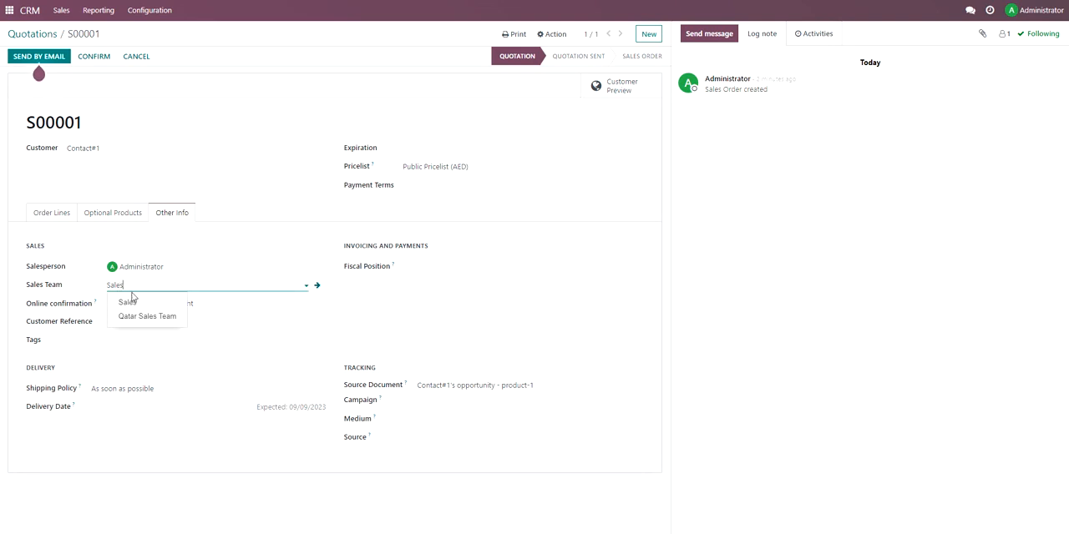
{"action": "left_click", "coordinate": [139, 317]}
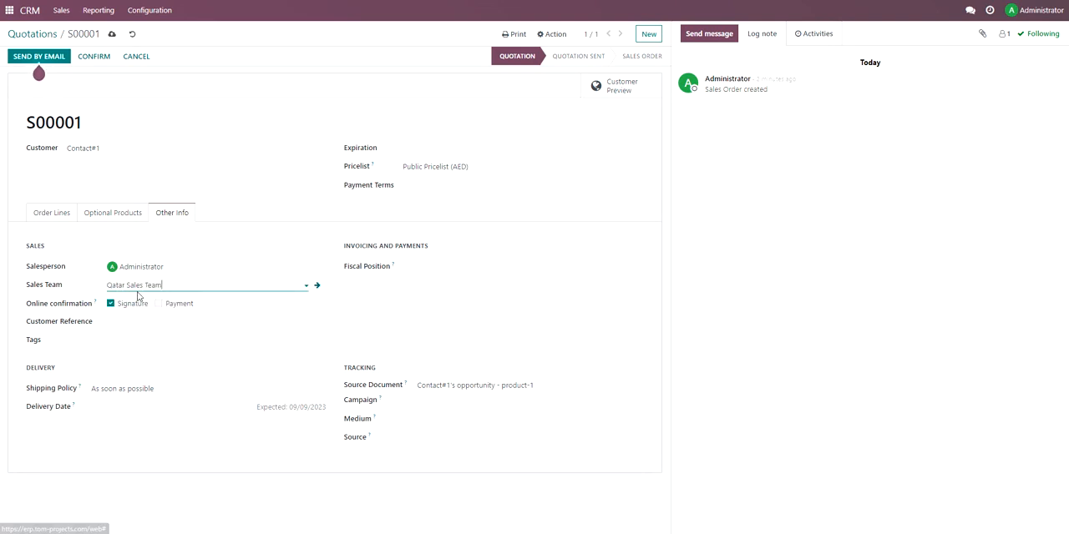
{"action": "left_click", "coordinate": [112, 34]}
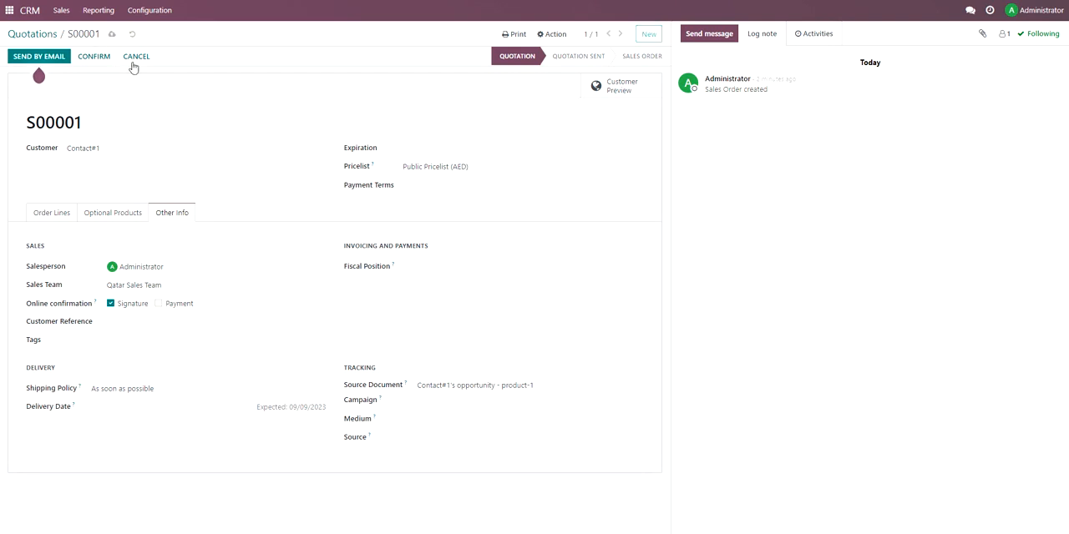
Leave the quotation, look briefly at the product-1 opportunity and return to the pipeline board.
{"action": "left_click", "coordinate": [26, 33]}
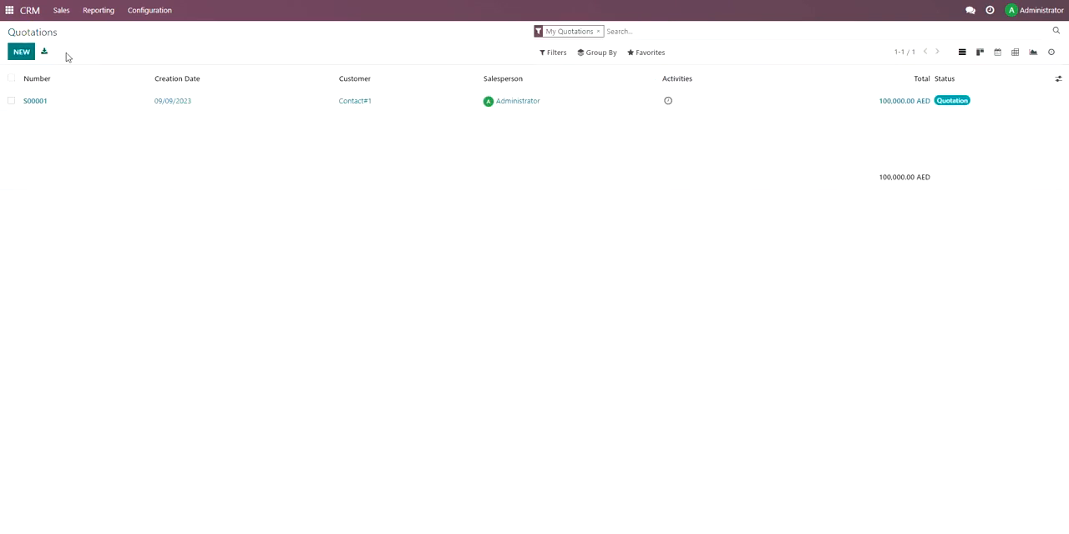
{"action": "left_click", "coordinate": [39, 10]}
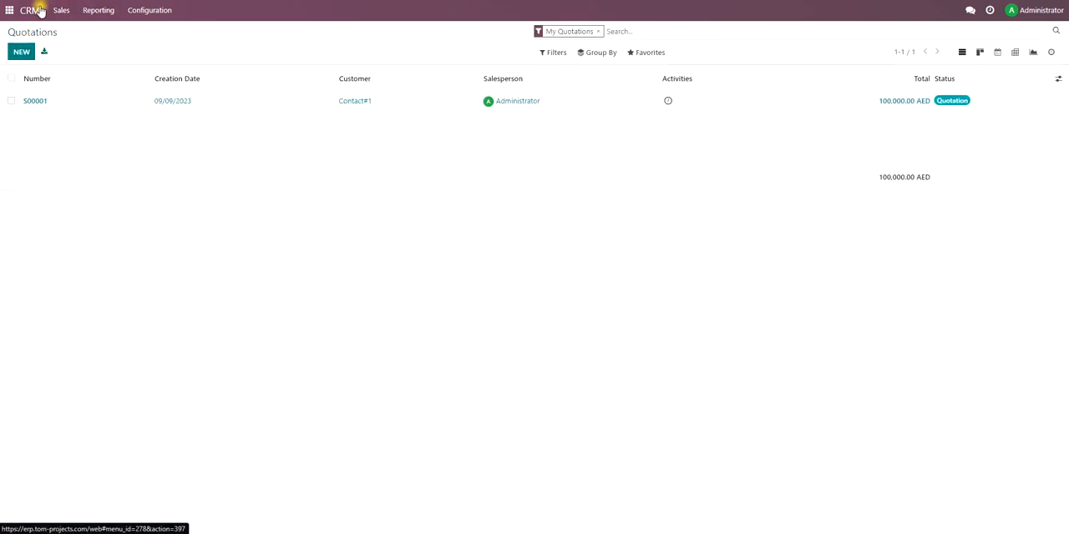
{"action": "left_click", "coordinate": [113, 131]}
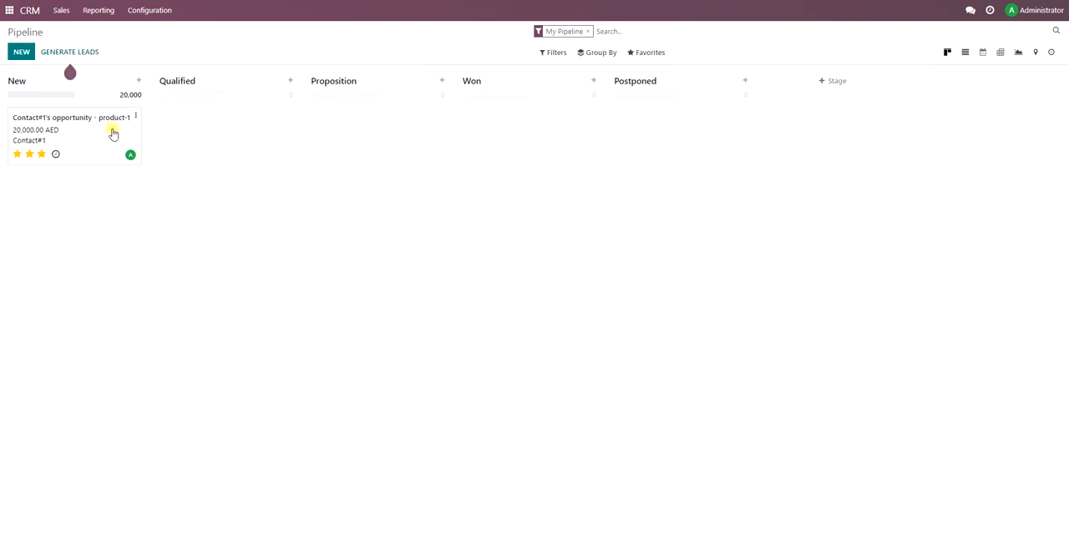
{"action": "left_click", "coordinate": [37, 33]}
Start scheduling an activity of type Call for the product-1 opportunity with the summary "First call".
{"action": "left_click", "coordinate": [55, 156]}
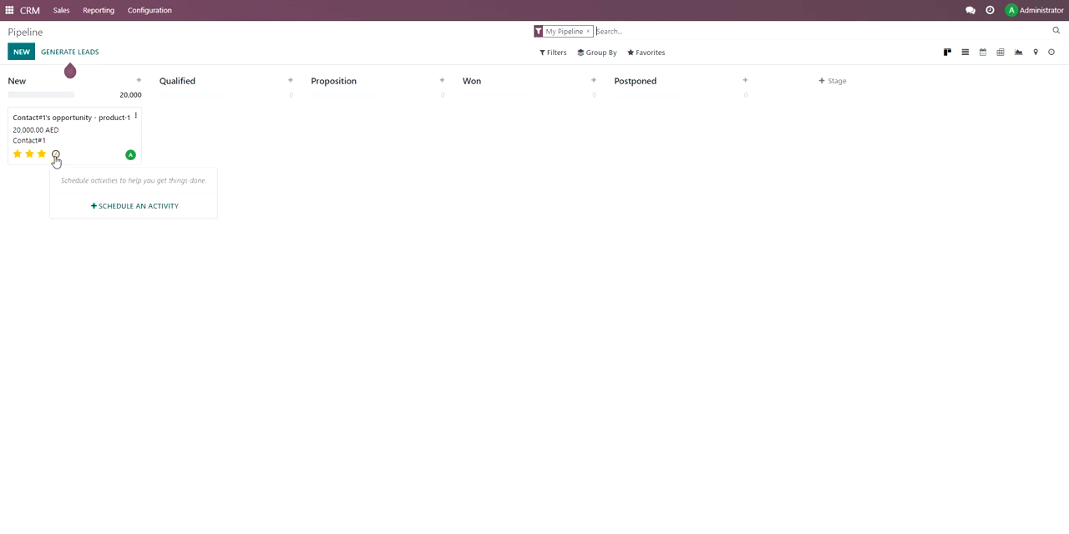
{"action": "left_click", "coordinate": [115, 209]}
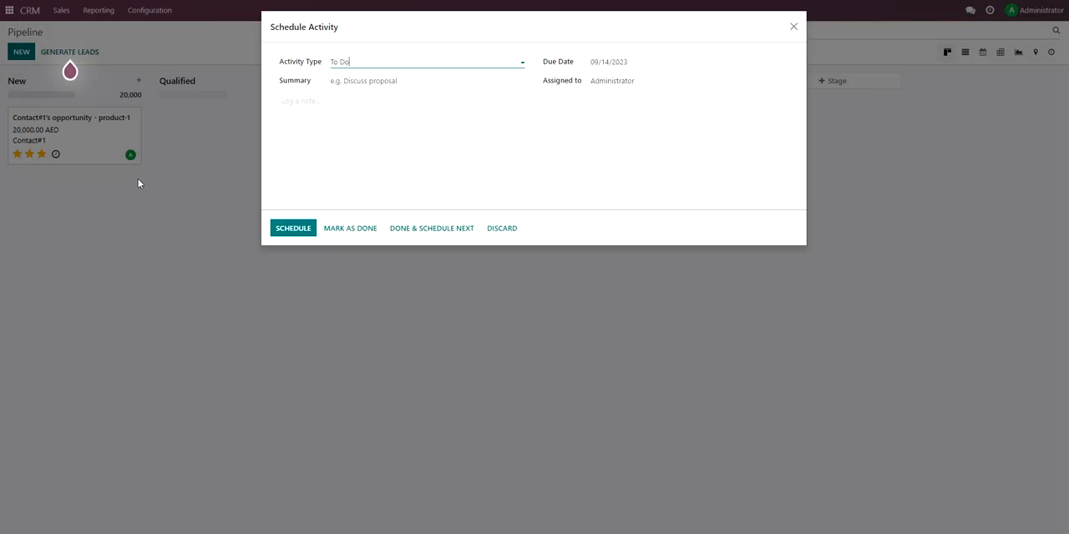
{"action": "left_click", "coordinate": [373, 64]}
{"action": "left_click", "coordinate": [361, 95]}
{"action": "left_click", "coordinate": [357, 86]}
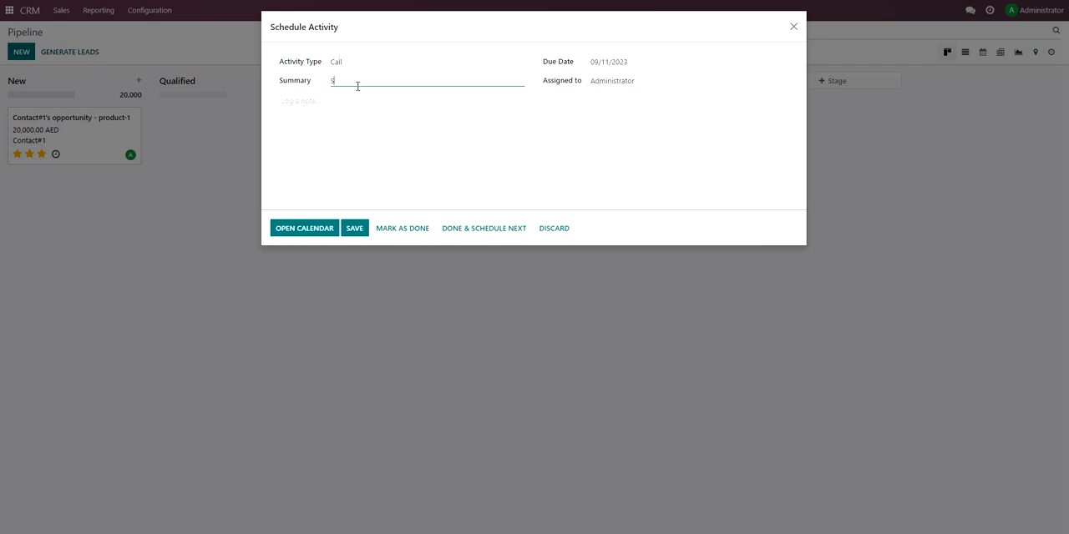
{"action": "type", "text": "First call"}
Set the call's due date to 09/10/2023, assign it to Administrator and save the activity.
{"action": "left_click", "coordinate": [605, 63]}
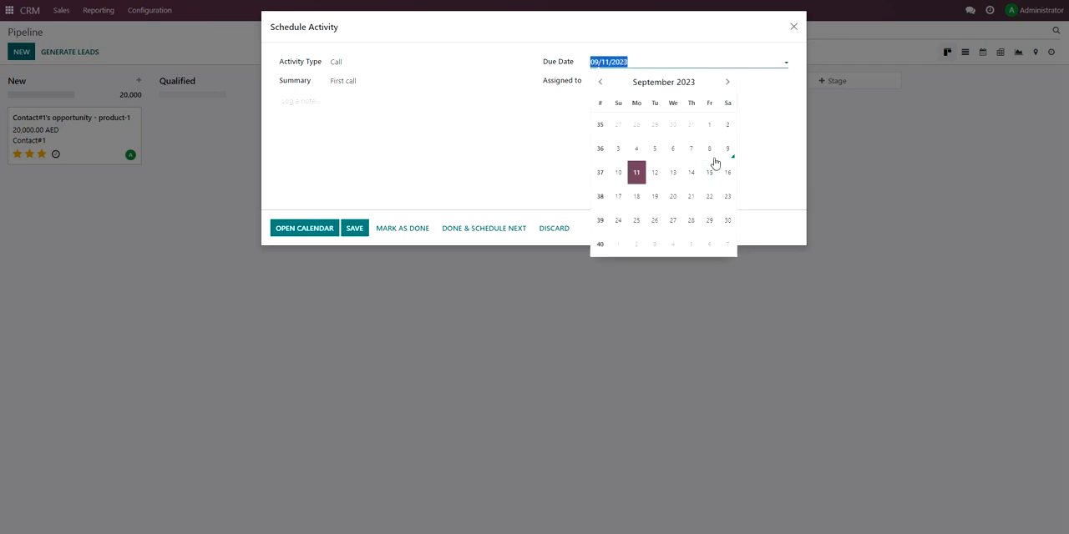
{"action": "left_click", "coordinate": [617, 172]}
{"action": "left_click", "coordinate": [617, 81]}
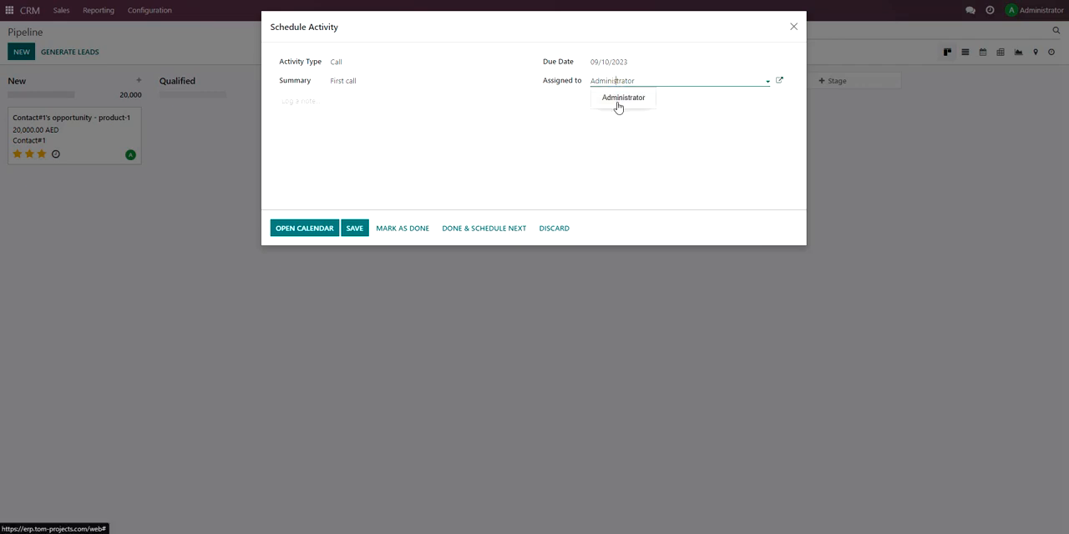
{"action": "left_click", "coordinate": [618, 104]}
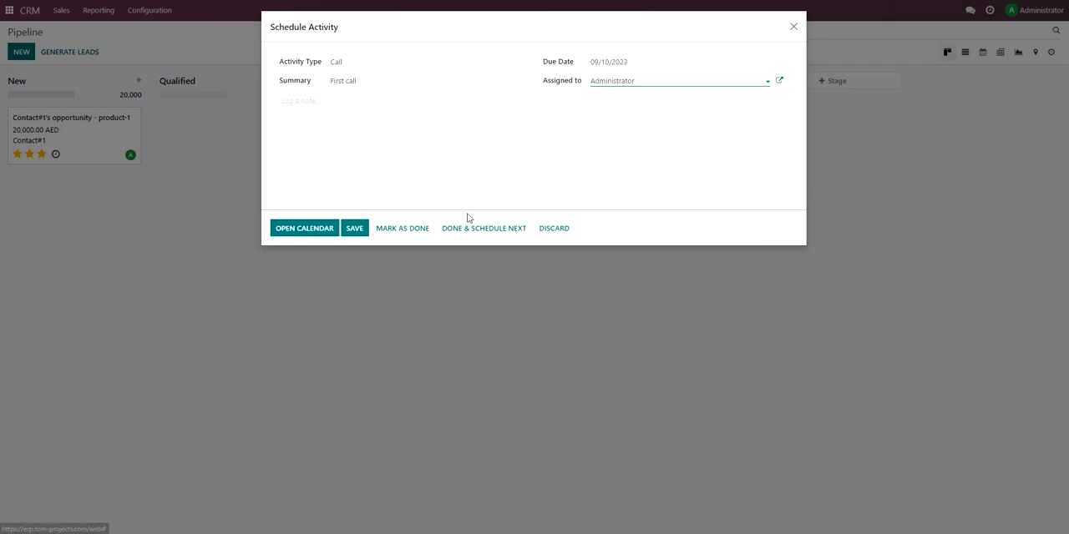
{"action": "left_click", "coordinate": [360, 230]}
{"action": "left_click", "coordinate": [359, 259]}
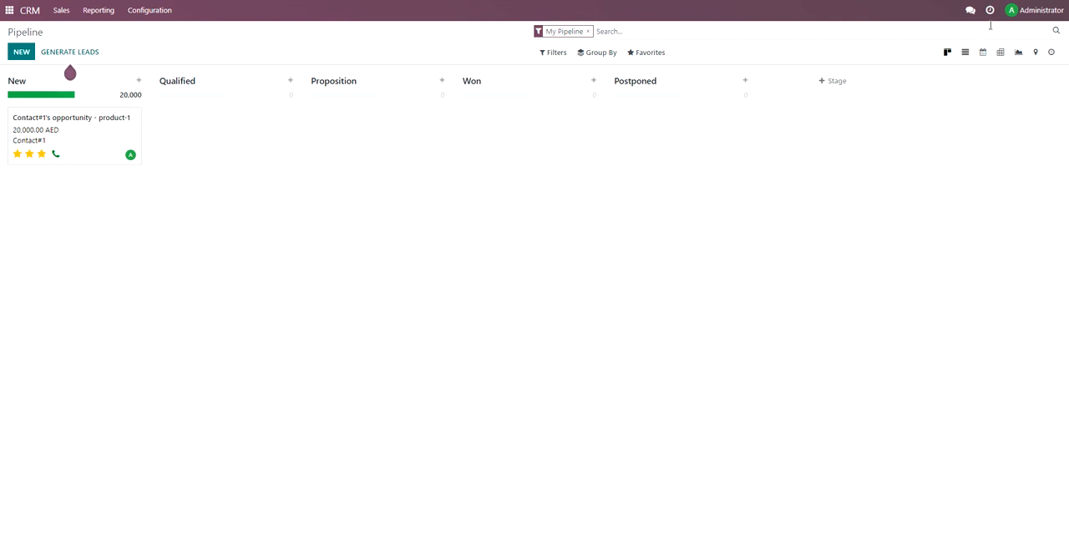
View the future Lead/Opportunity activities from the activity notifications.
{"action": "left_click", "coordinate": [995, 15]}
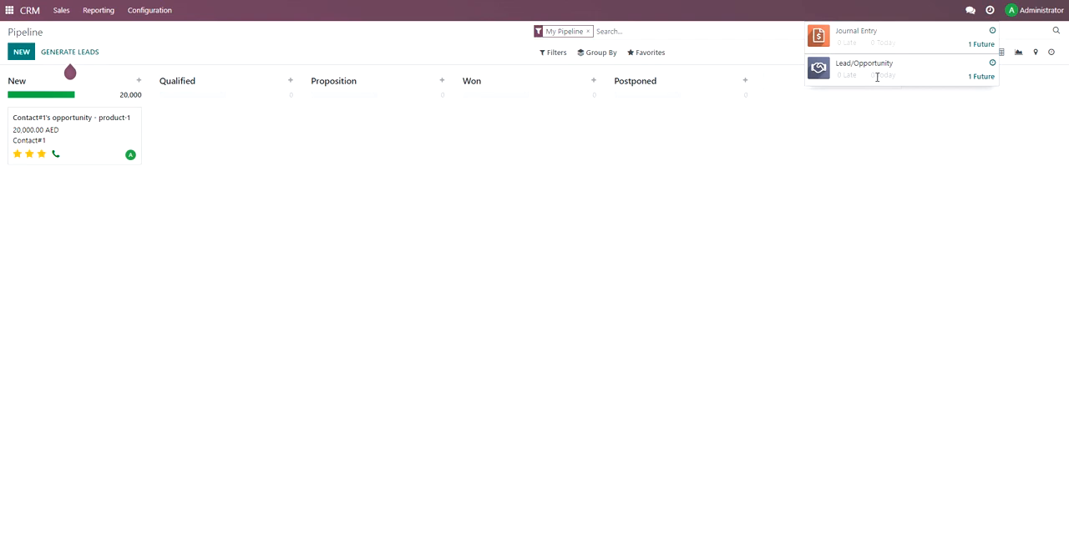
{"action": "left_click", "coordinate": [974, 77]}
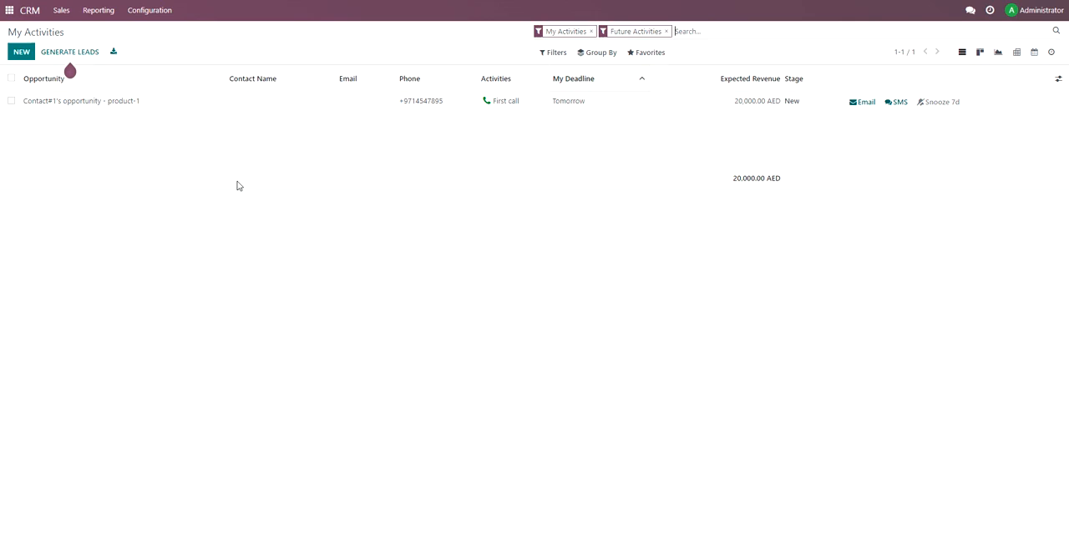
Open the product-1 opportunity from the activities list and mark its "First call" activity done with the feedback "Very good".
{"action": "left_click", "coordinate": [136, 108]}
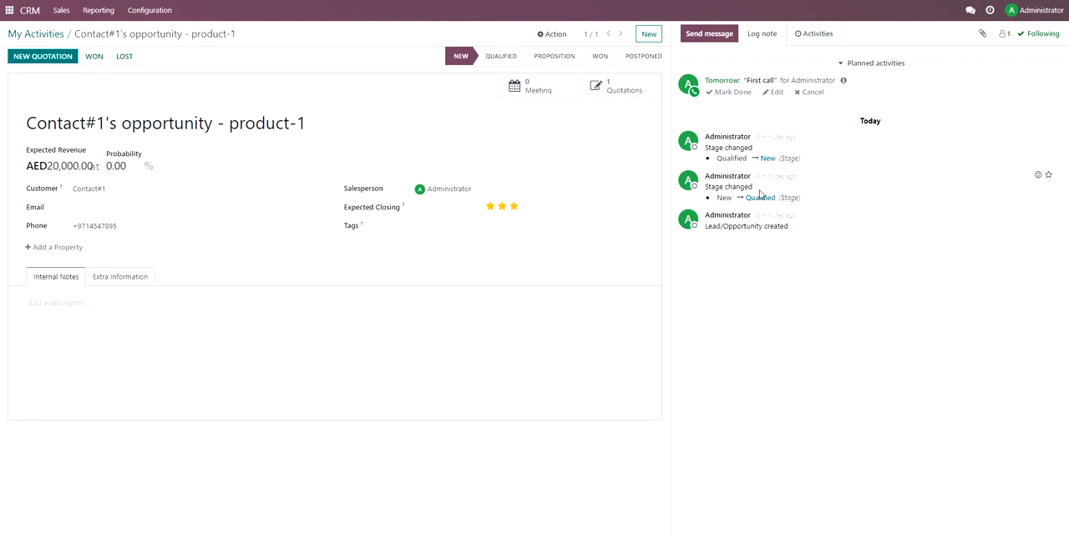
{"action": "left_click", "coordinate": [733, 94]}
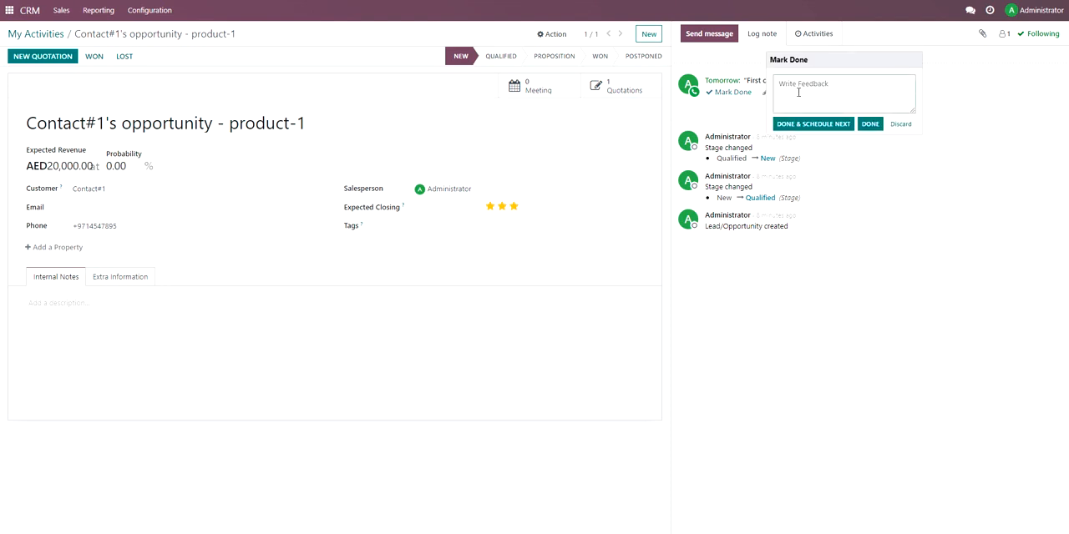
{"action": "type", "text": "Very good"}
{"action": "left_click", "coordinate": [870, 125]}
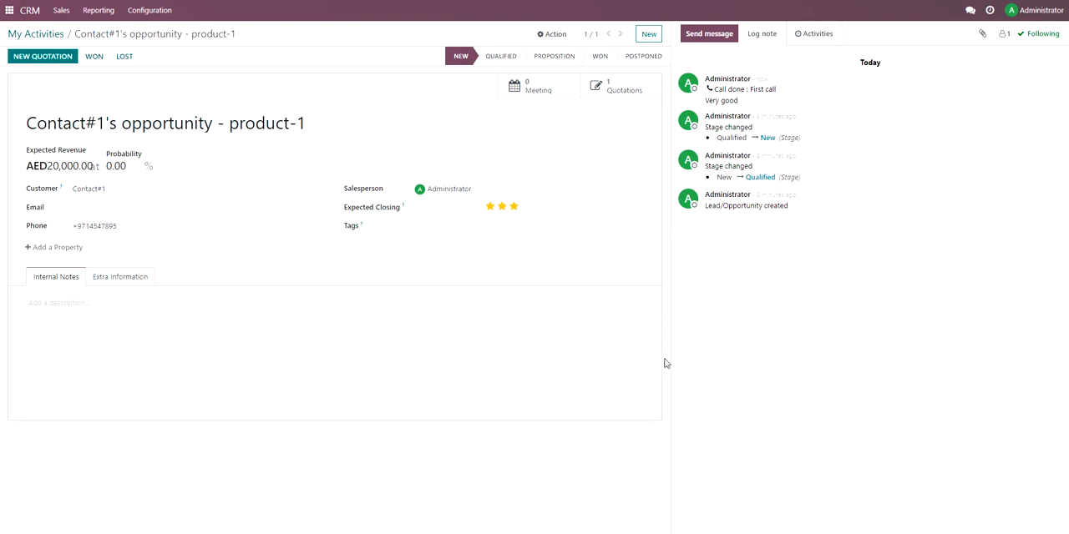
Move the product-1 opportunity through Qualified to the Proposition stage and return to the pipeline board.
{"action": "left_click", "coordinate": [508, 55]}
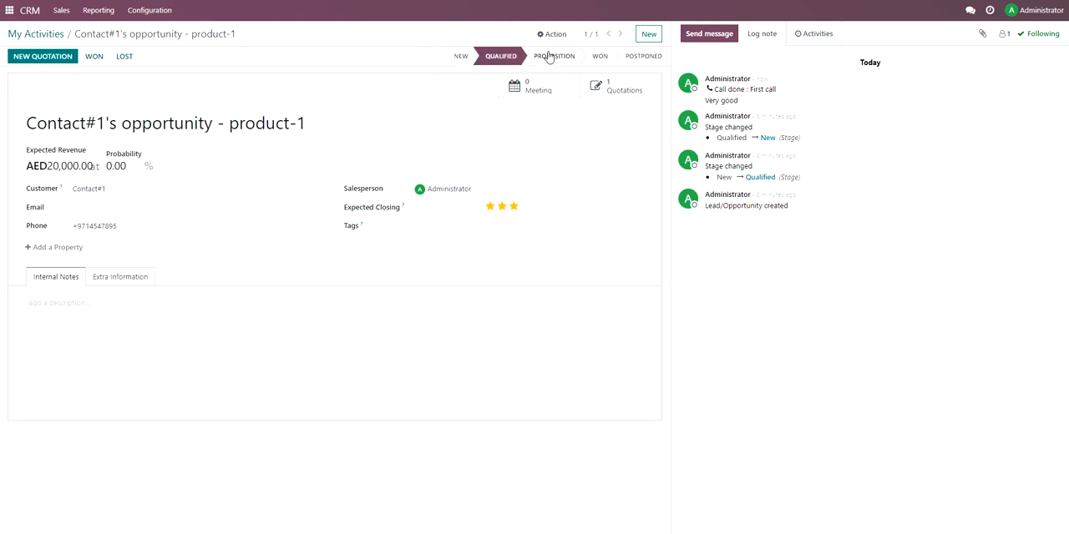
{"action": "left_click", "coordinate": [564, 55]}
{"action": "left_click", "coordinate": [48, 33]}
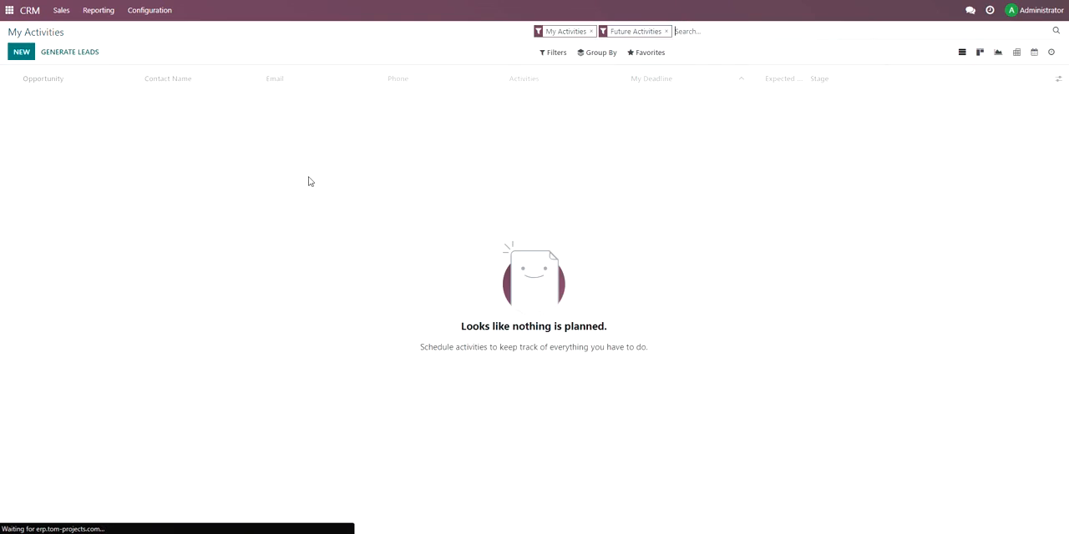
{"action": "left_click", "coordinate": [61, 10]}
{"action": "left_click", "coordinate": [67, 32]}
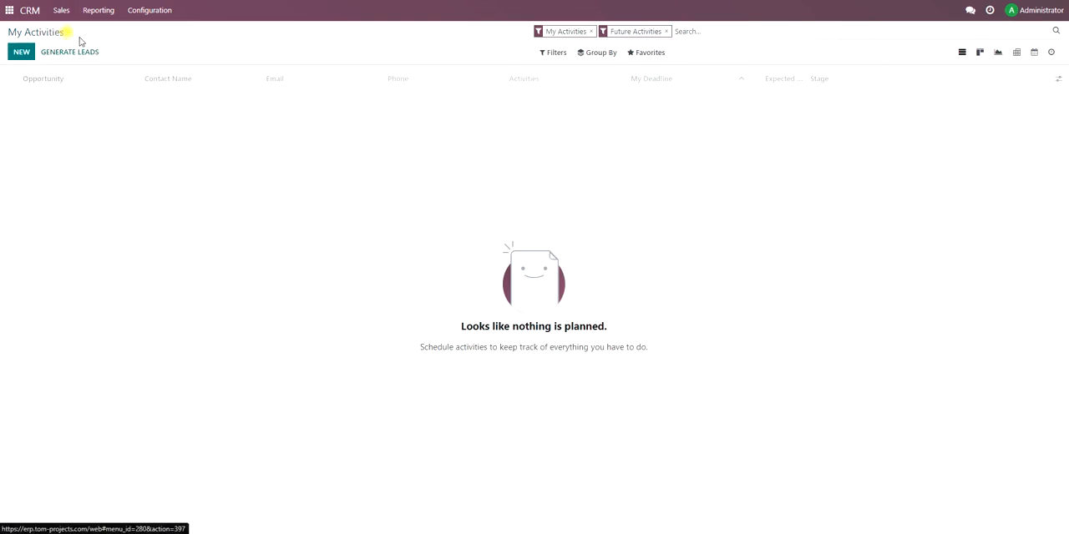
{"action": "left_click_drag", "start_coordinate": [366, 120], "coordinate": [331, 134]}
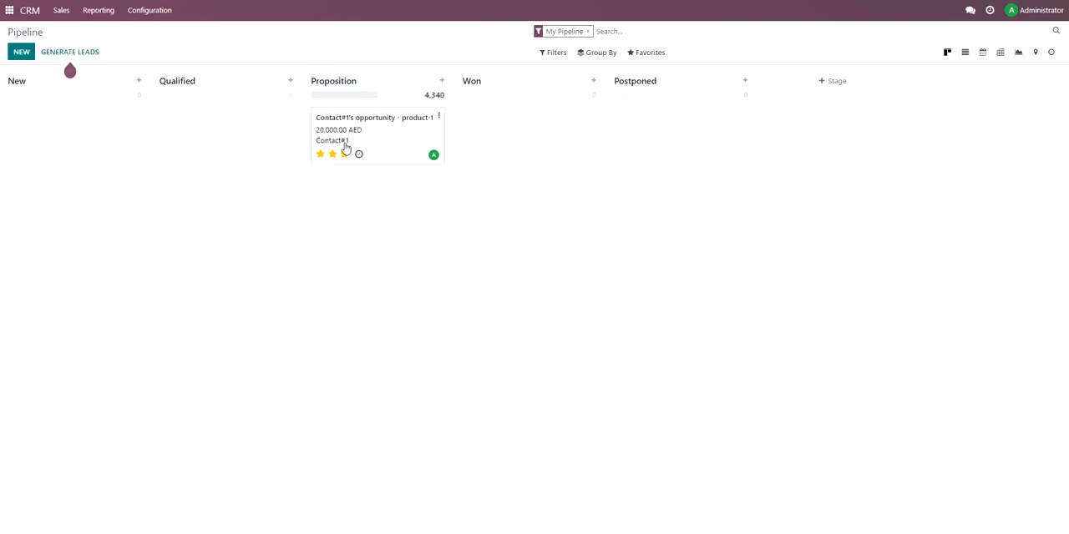
{"action": "left_click", "coordinate": [345, 154]}
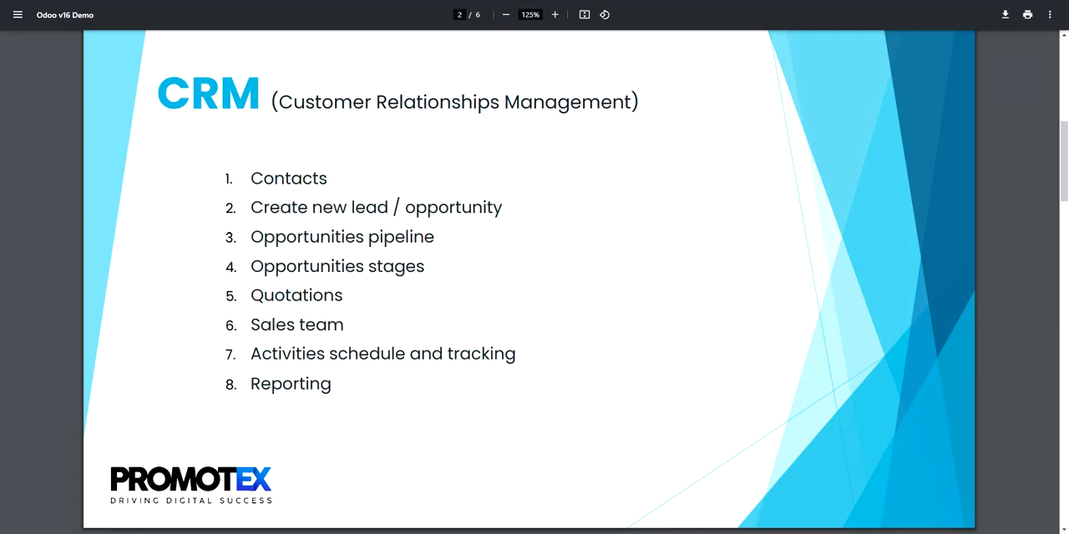
Check the activities topic in the demo outline and open the CRM Activities report as a pivot table.
{"action": "left_click_drag", "start_coordinate": [277, 354], "coordinate": [453, 355]}
{"action": "left_click", "coordinate": [453, 355]}
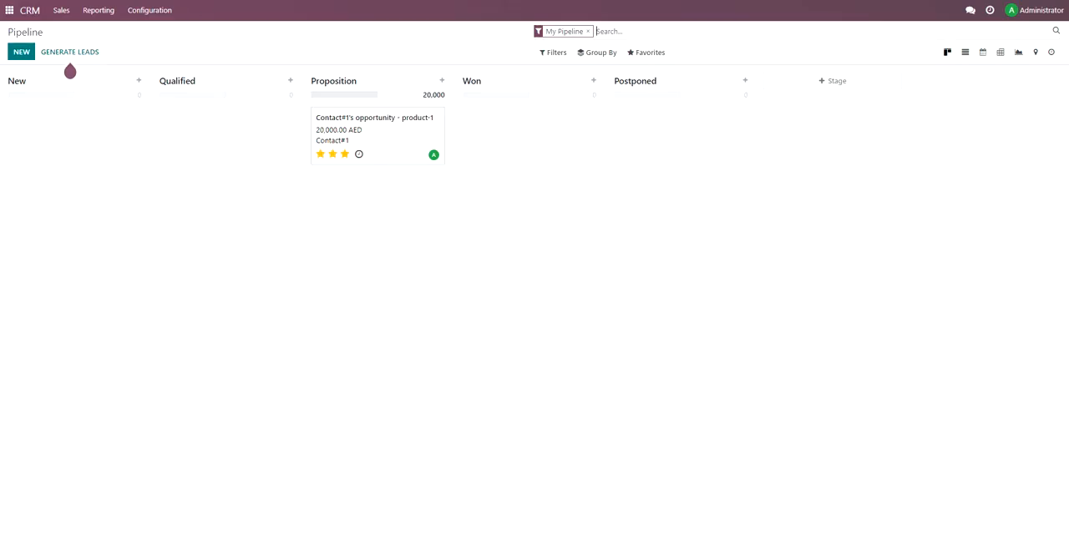
{"action": "left_click", "coordinate": [92, 10]}
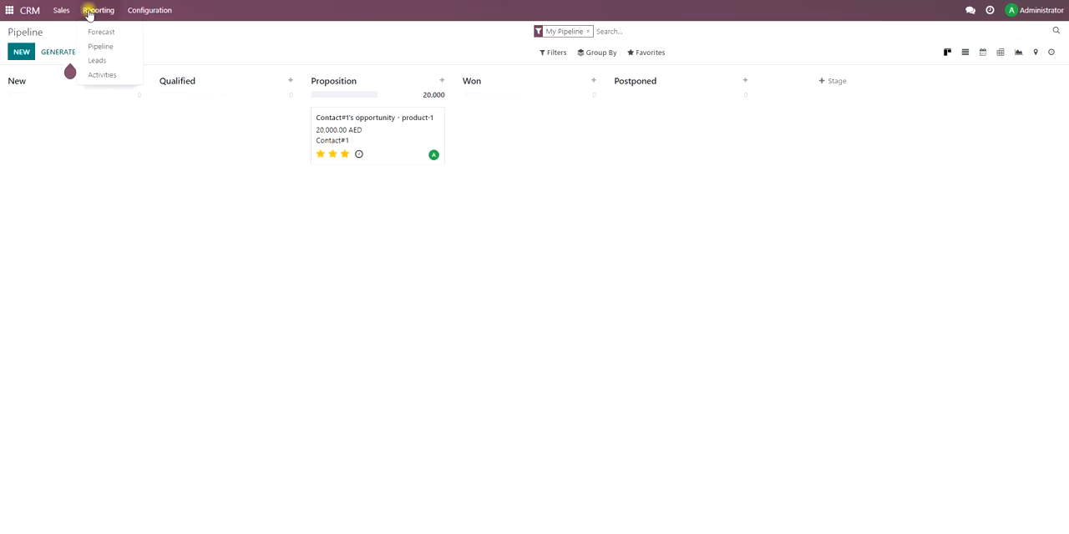
{"action": "left_click", "coordinate": [108, 74]}
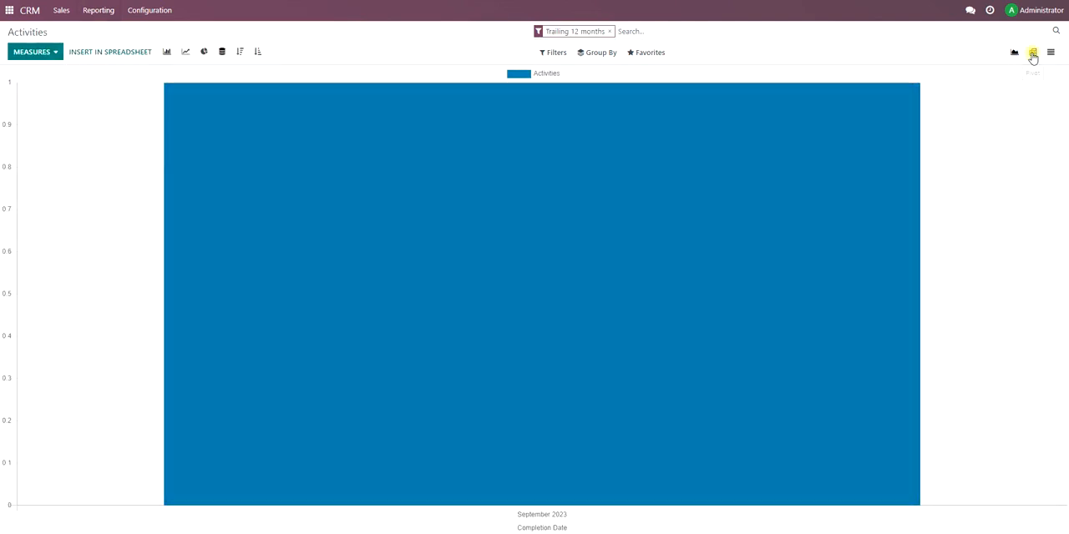
{"action": "left_click", "coordinate": [1033, 54]}
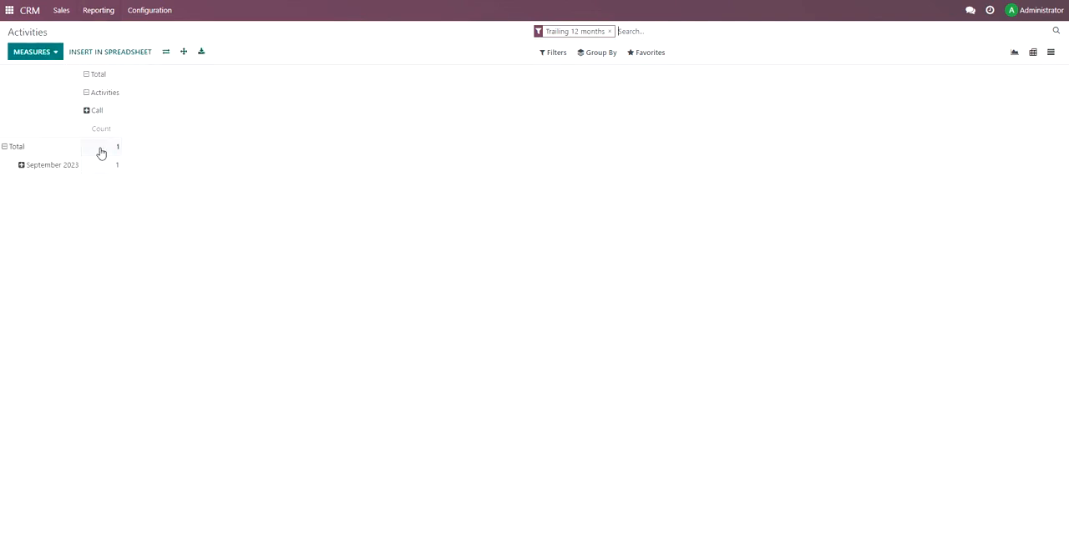
Break down the September 2023 activities by salesperson and by stage, collapsing each grouping, and review the remaining grouping options.
{"action": "left_click", "coordinate": [23, 166]}
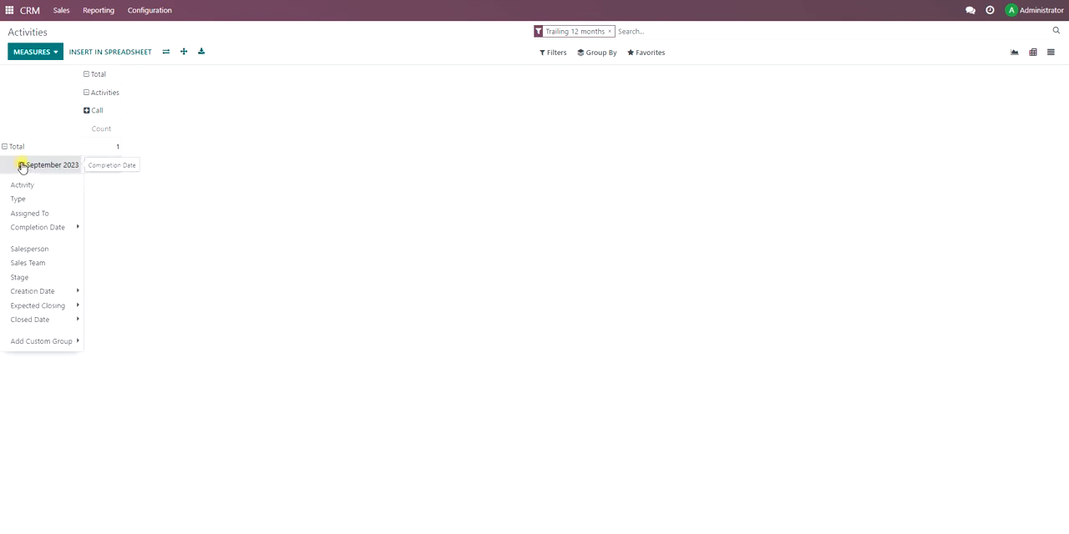
{"action": "left_click", "coordinate": [49, 250]}
{"action": "left_click", "coordinate": [19, 165]}
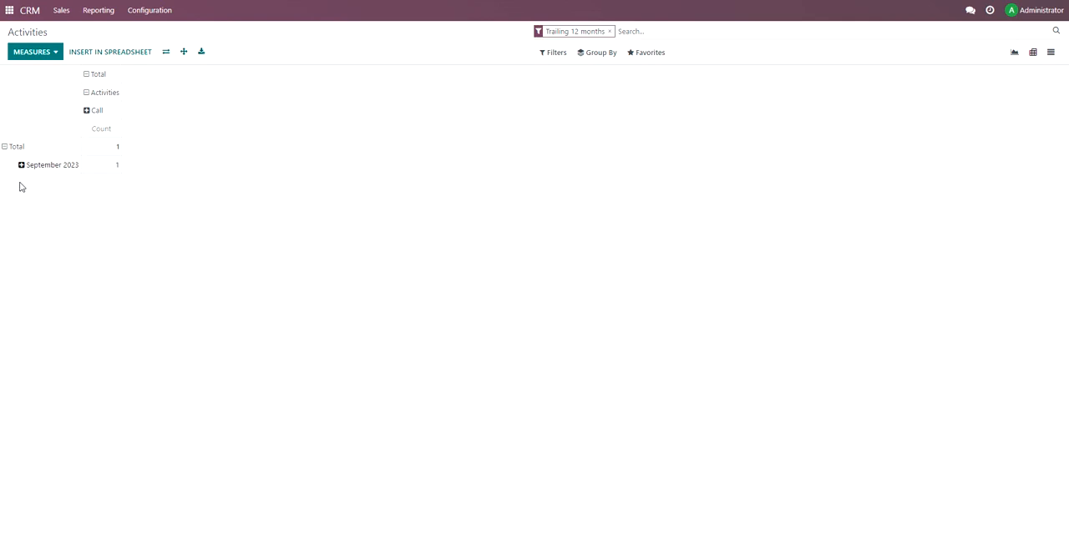
{"action": "left_click", "coordinate": [22, 166]}
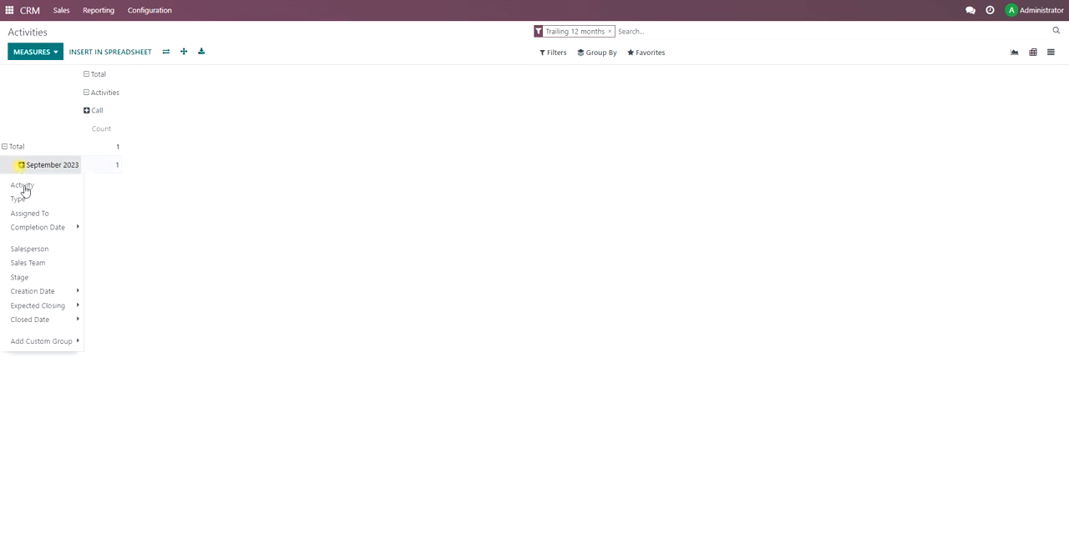
{"action": "left_click", "coordinate": [39, 279]}
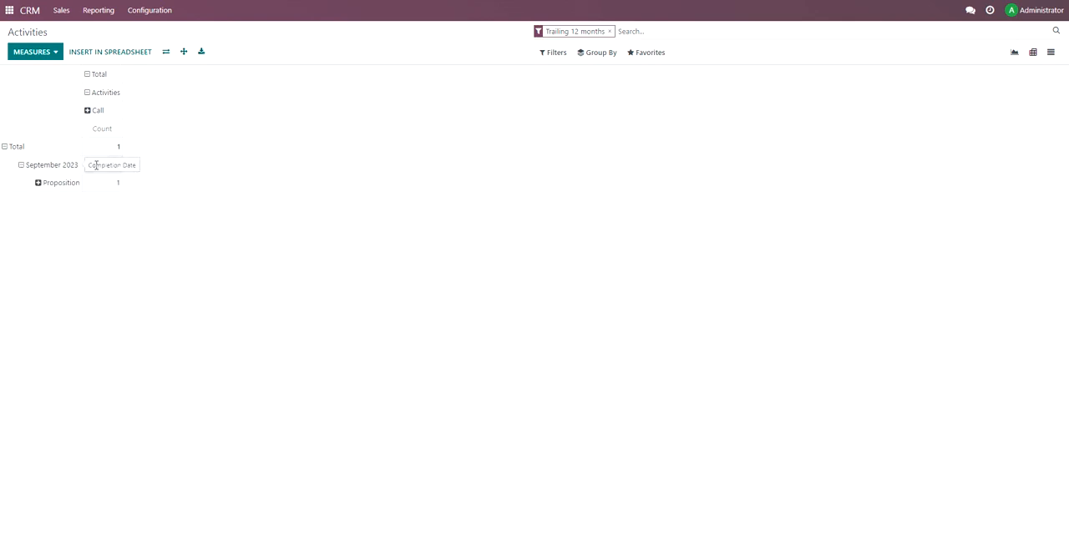
{"action": "left_click", "coordinate": [21, 165]}
{"action": "left_click", "coordinate": [25, 167]}
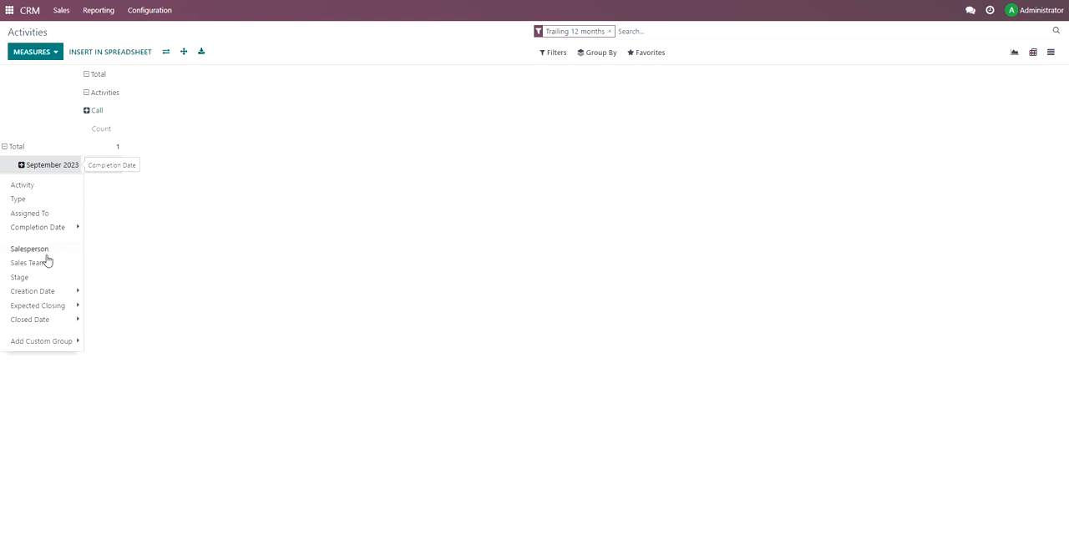
{"action": "mouse_move", "coordinate": [48, 294]}
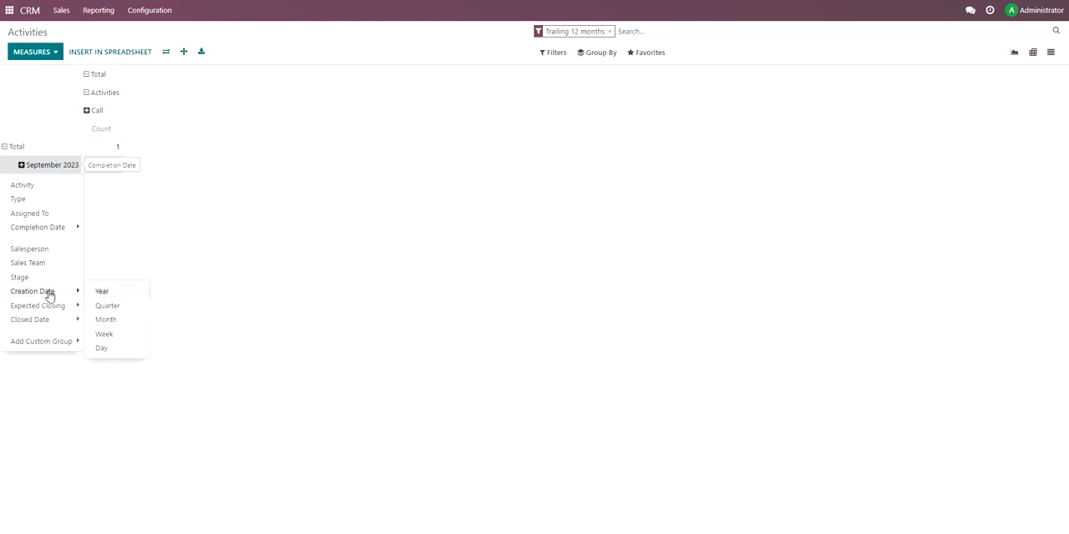
{"action": "left_click", "coordinate": [162, 221]}
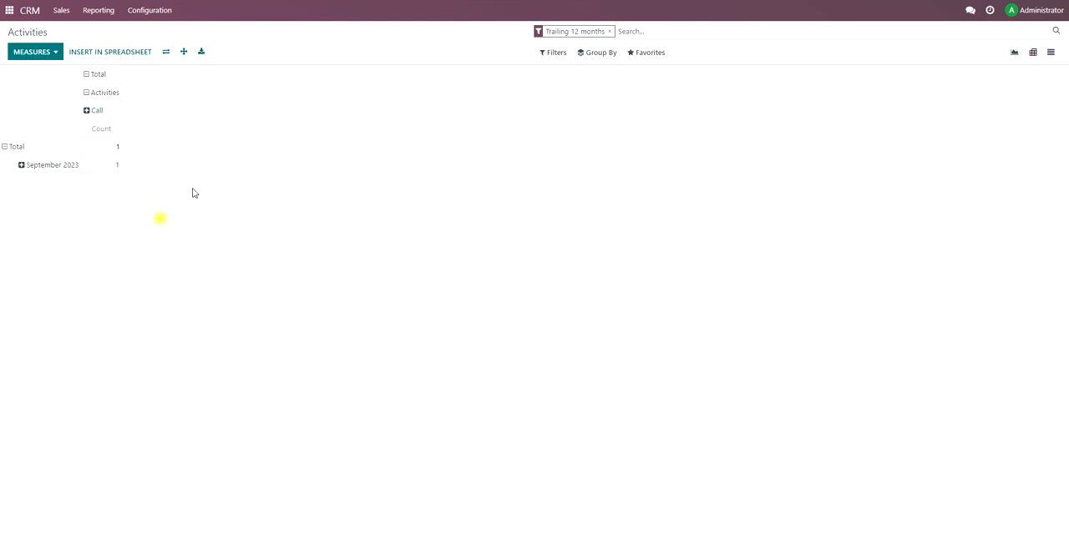
Open the Leads analysis report and show it as a pivot table.
{"action": "left_click", "coordinate": [98, 11]}
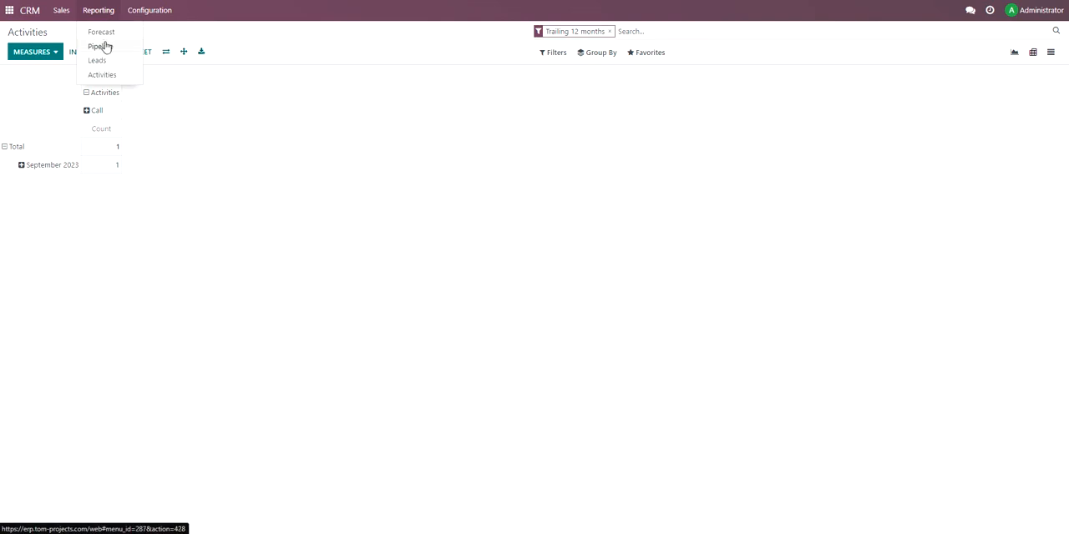
{"action": "left_click", "coordinate": [120, 63]}
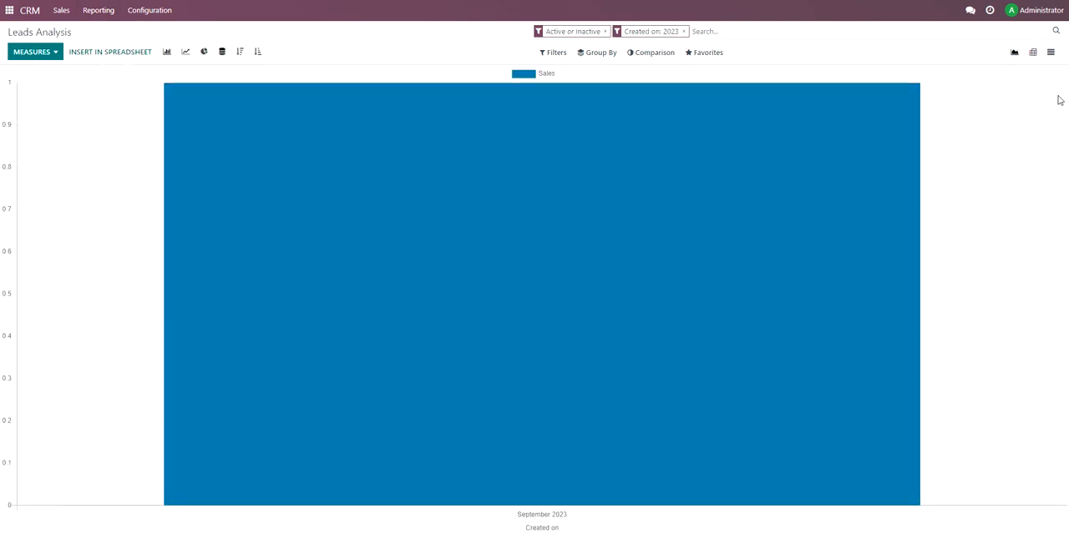
{"action": "left_click", "coordinate": [1034, 55]}
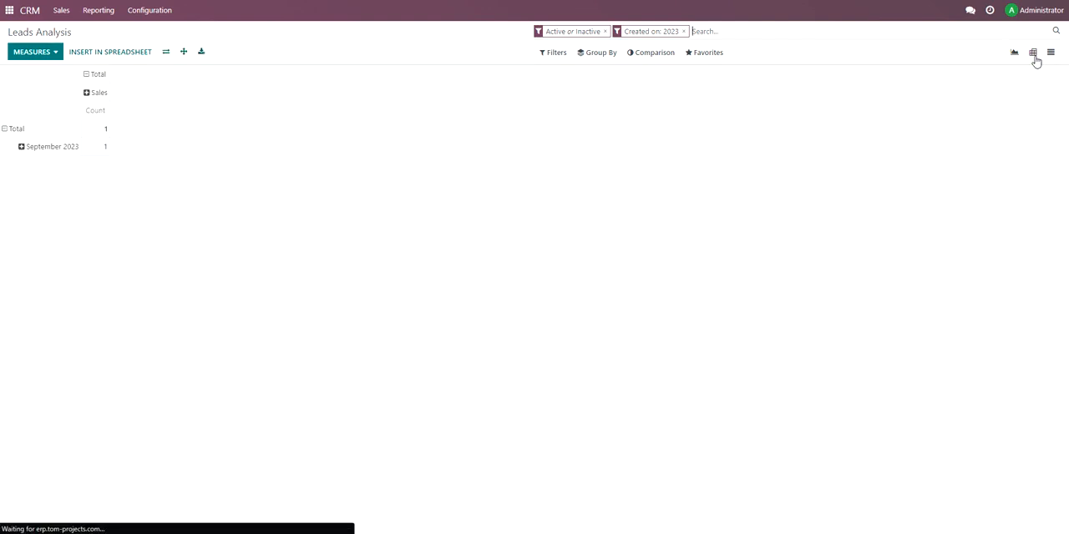
Break down the September 2023 leads by salesperson and the Administrator row by stage.
{"action": "left_click", "coordinate": [22, 149]}
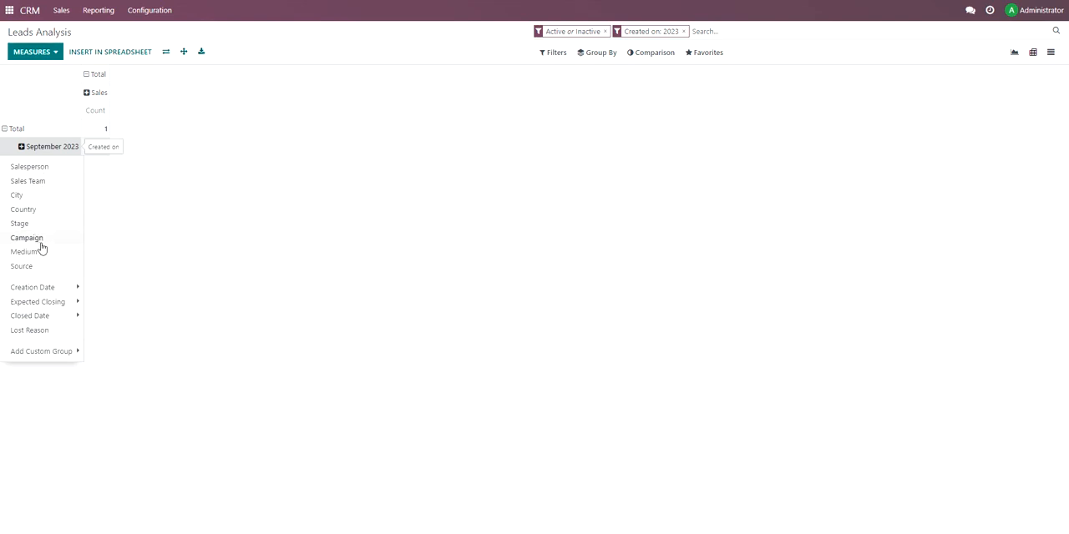
{"action": "left_click", "coordinate": [36, 170]}
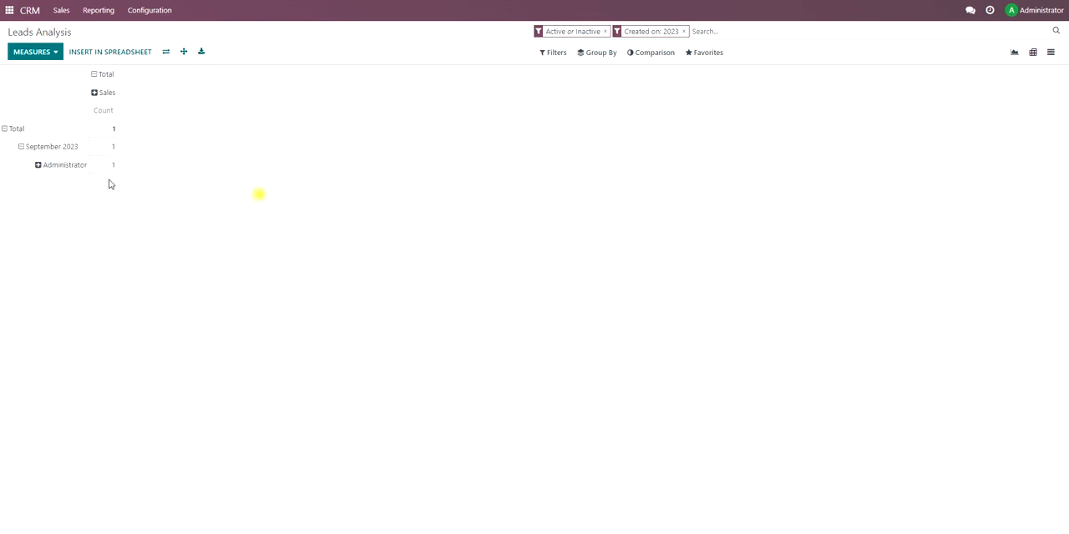
{"action": "left_click", "coordinate": [42, 166]}
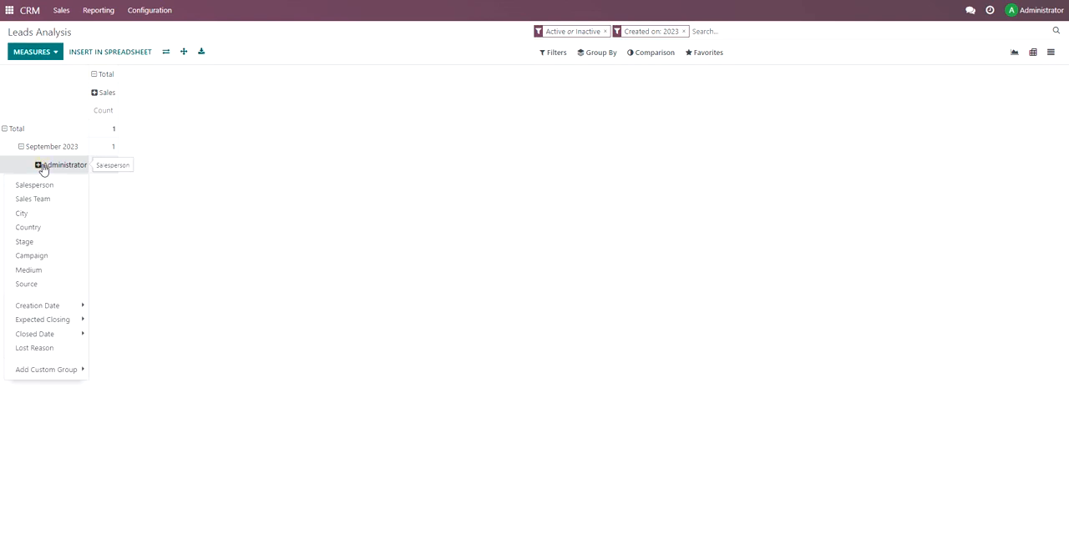
{"action": "left_click", "coordinate": [57, 241]}
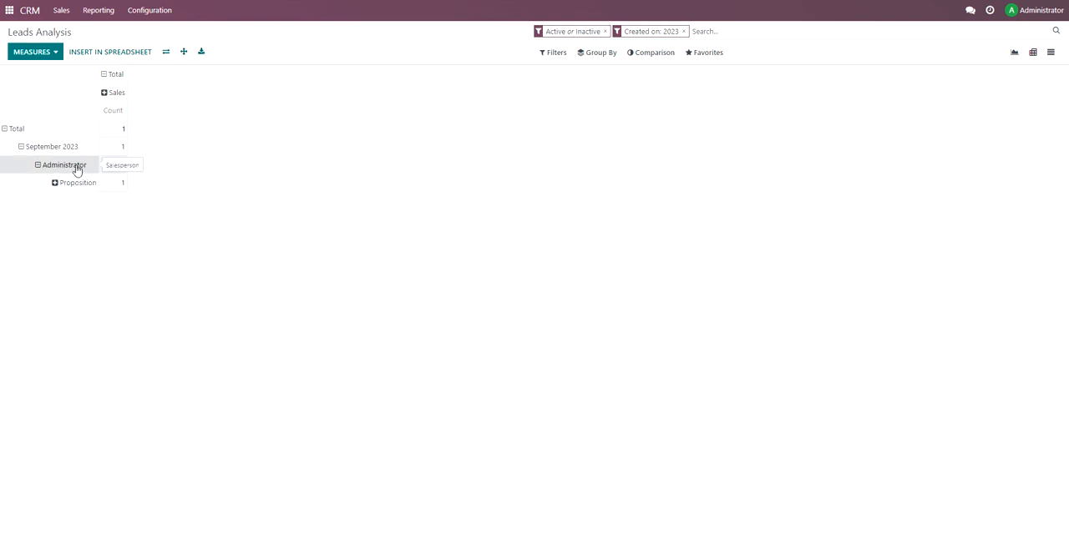
Return to the sales pipeline and show its opportunities as a list.
{"action": "left_click", "coordinate": [57, 10]}
{"action": "left_click", "coordinate": [64, 32]}
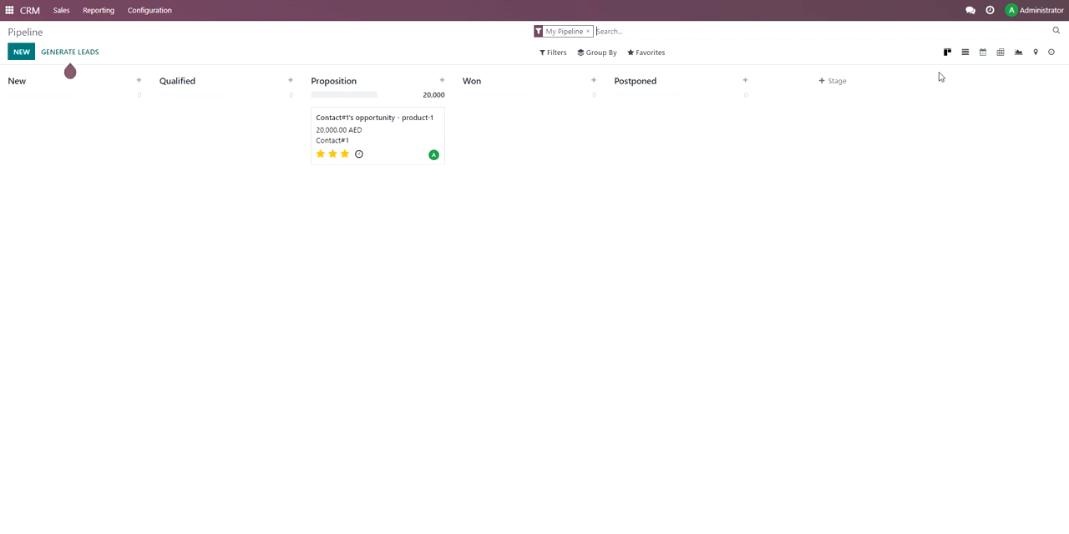
{"action": "left_click", "coordinate": [965, 52]}
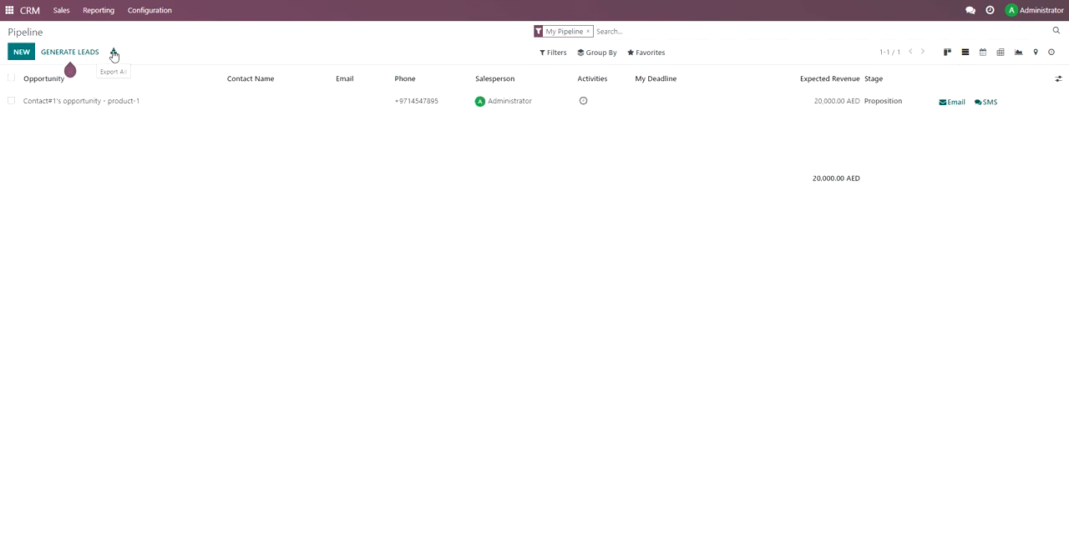
Try selecting and deselecting all records and the product-1 opportunity in the pipeline list.
{"action": "left_click", "coordinate": [11, 79]}
{"action": "left_click", "coordinate": [11, 79]}
{"action": "left_click", "coordinate": [12, 80]}
{"action": "left_click", "coordinate": [12, 79]}
{"action": "left_click", "coordinate": [12, 101]}
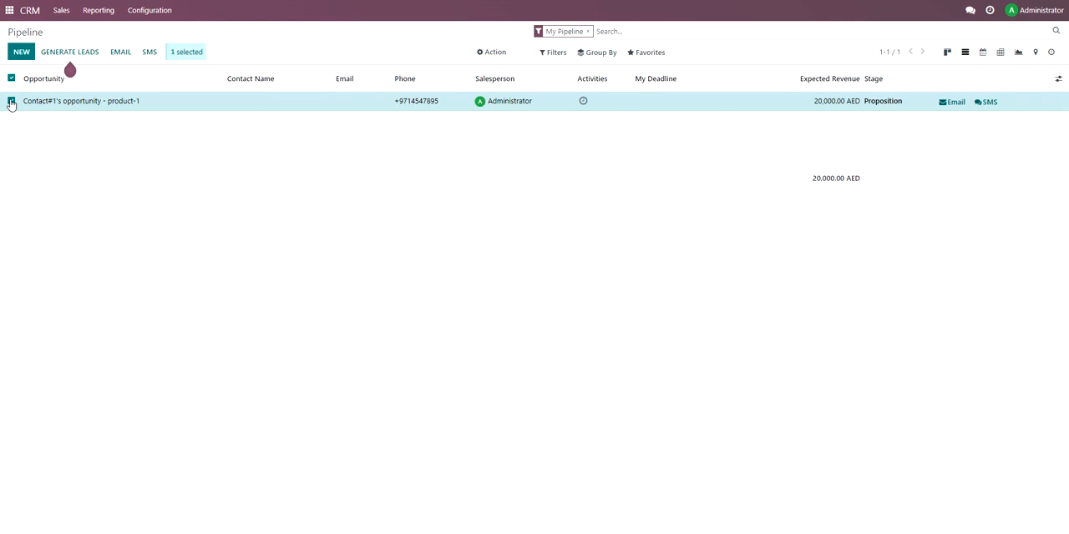
{"action": "left_click", "coordinate": [11, 102]}
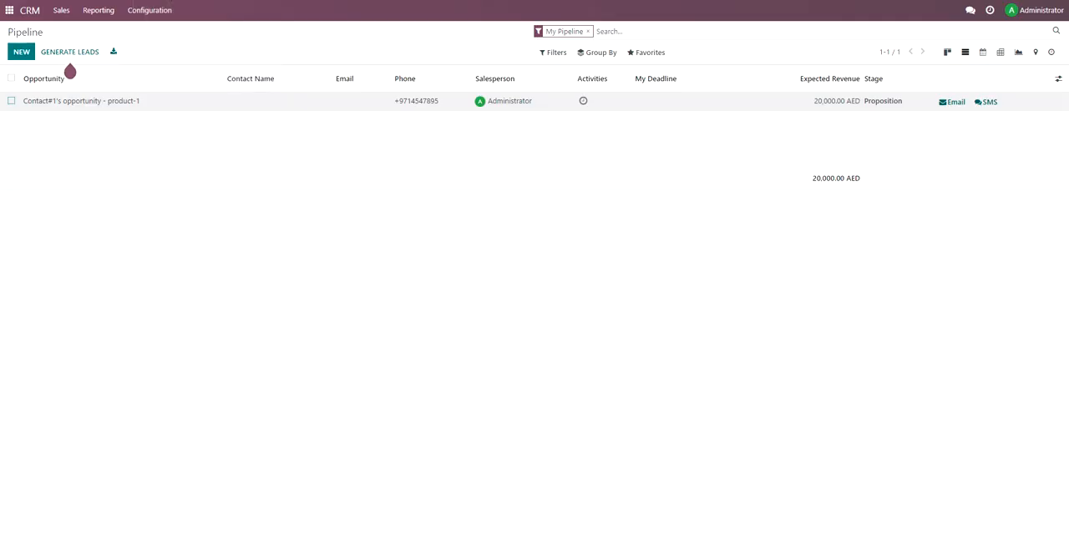
Look ahead to the Sales section of the demo outline and switch from CRM to the Sales app's quotations.
{"action": "left_click", "coordinate": [61, 11]}
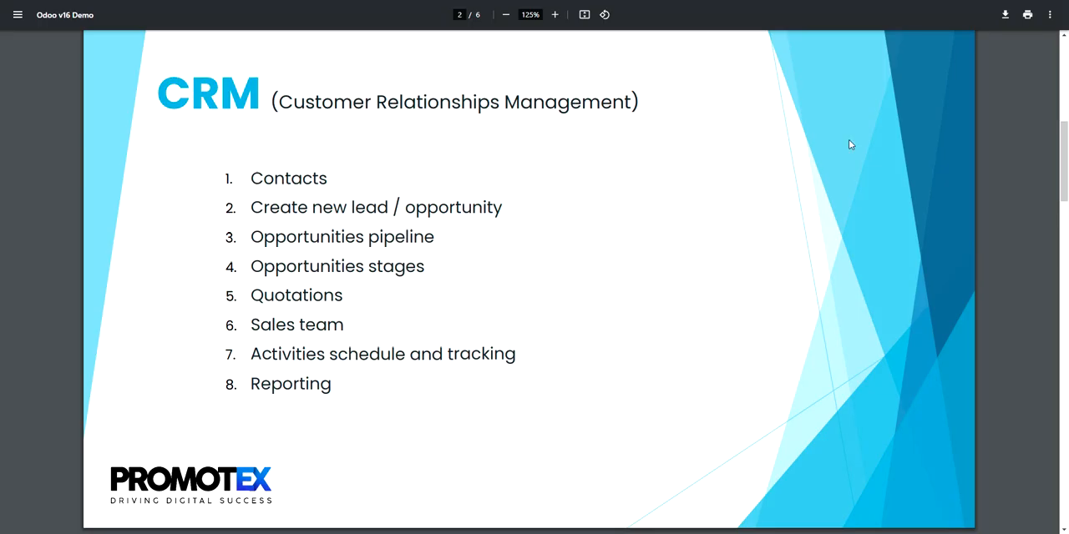
{"action": "scroll", "coordinate": [1067, 167], "scroll_direction": "down", "scroll_amount": 3}
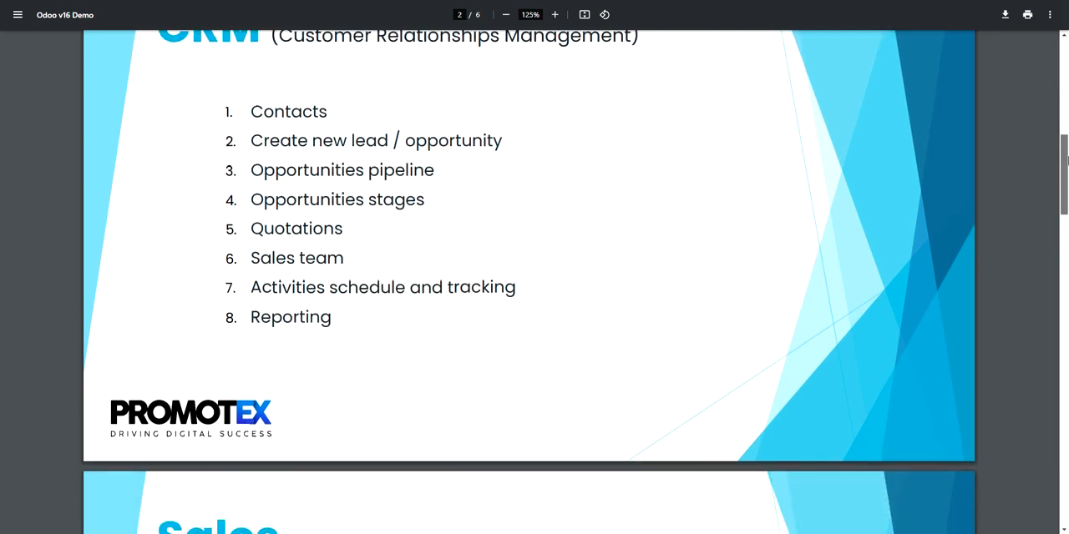
{"action": "scroll", "coordinate": [1066, 188], "scroll_direction": "down", "scroll_amount": 4}
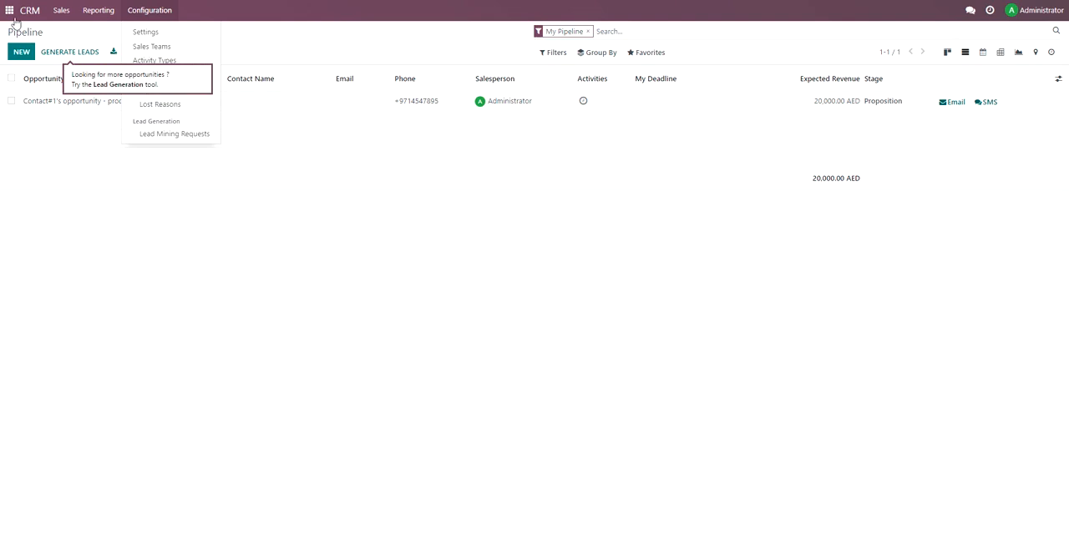
{"action": "left_click", "coordinate": [8, 13]}
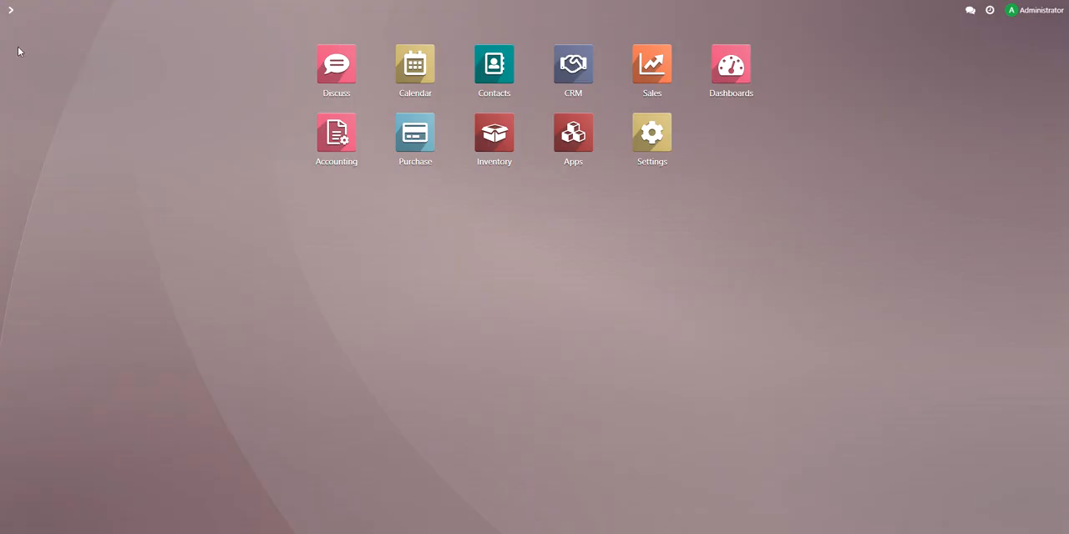
{"action": "left_click", "coordinate": [659, 74]}
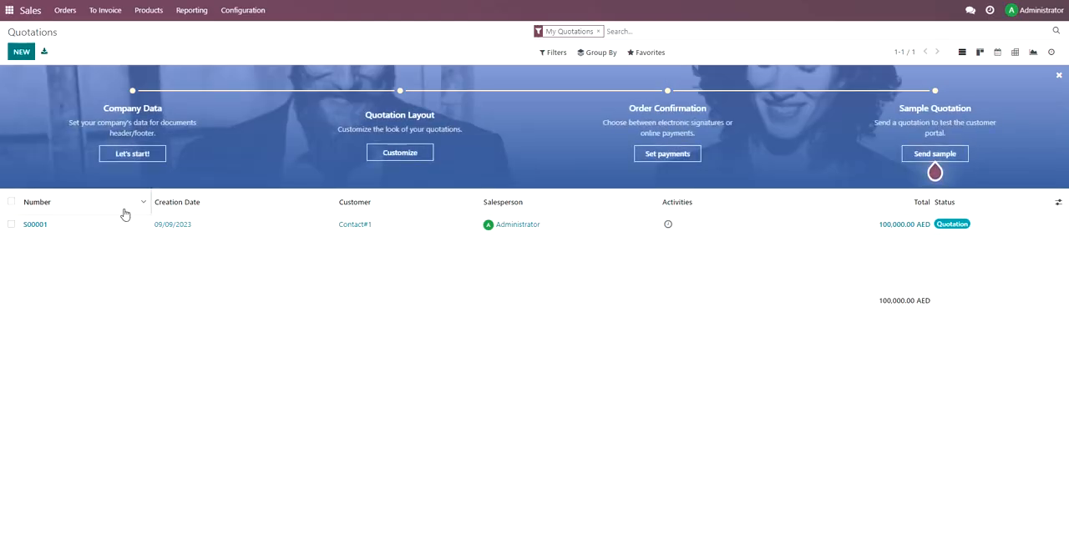
Preview blank forms for a new quotation and a new sales order, and return to the quotations list.
{"action": "left_click", "coordinate": [25, 52]}
{"action": "left_click", "coordinate": [67, 10]}
{"action": "left_click", "coordinate": [70, 46]}
{"action": "left_click", "coordinate": [22, 52]}
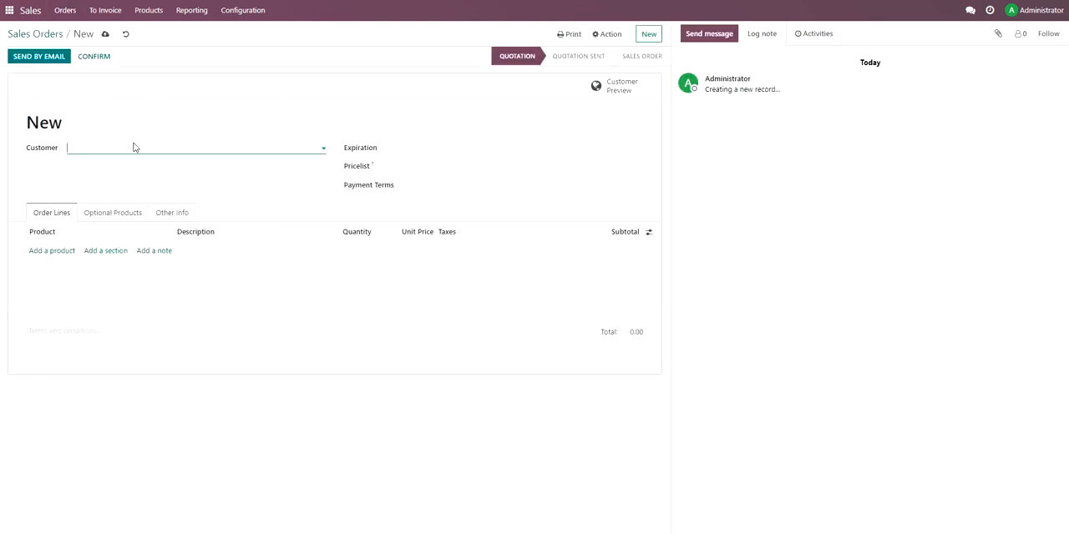
{"action": "left_click", "coordinate": [62, 11]}
{"action": "left_click", "coordinate": [70, 33]}
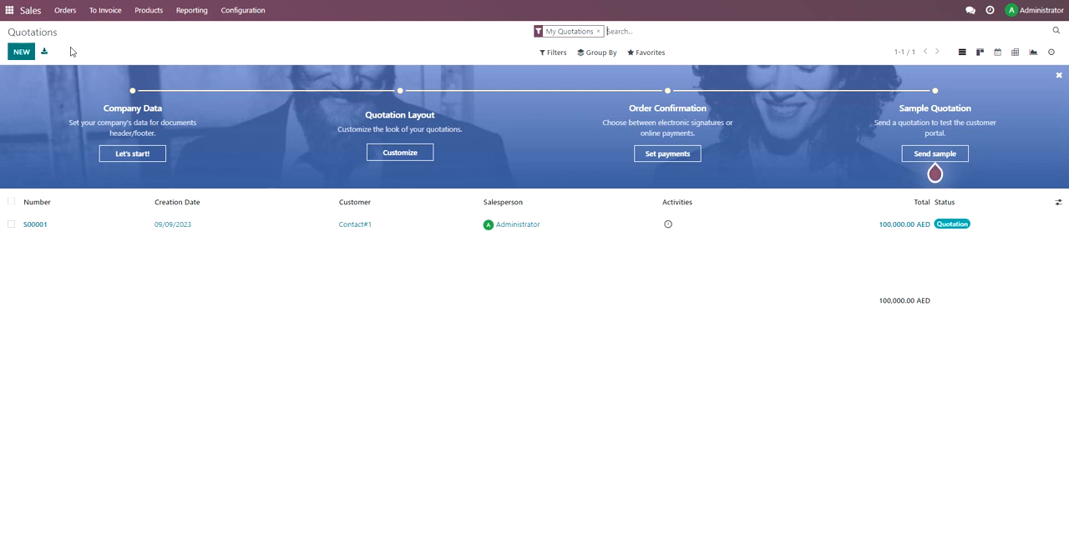
Open the existing quotation for Contact#1 and confirm it as a sales order.
{"action": "left_click", "coordinate": [322, 232]}
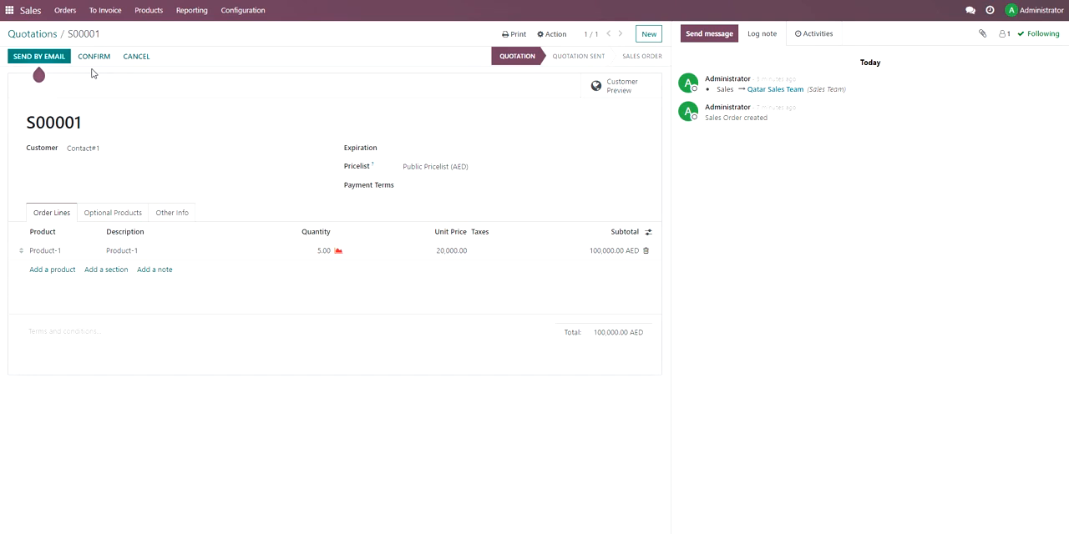
{"action": "left_click", "coordinate": [34, 35]}
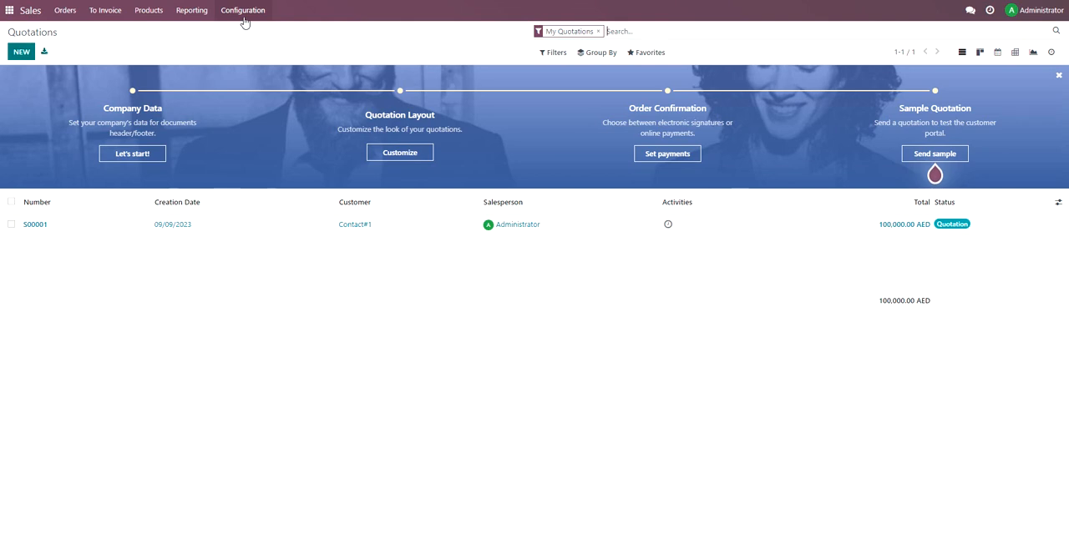
{"action": "left_click", "coordinate": [241, 233]}
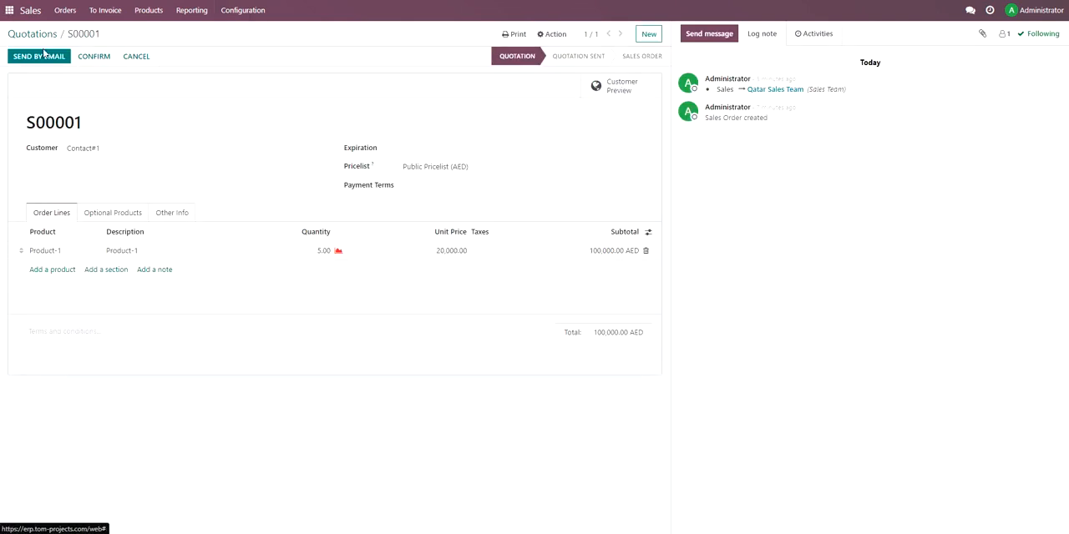
{"action": "left_click", "coordinate": [94, 57]}
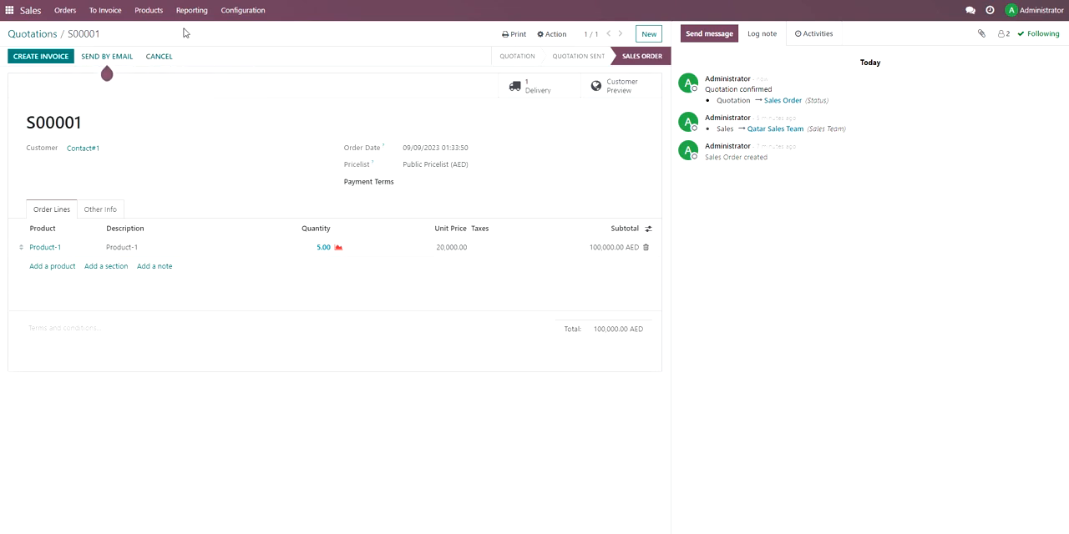
Find the Pro-Forma Invoice option in the Sales settings, enable it and save the settings.
{"action": "left_click", "coordinate": [226, 12]}
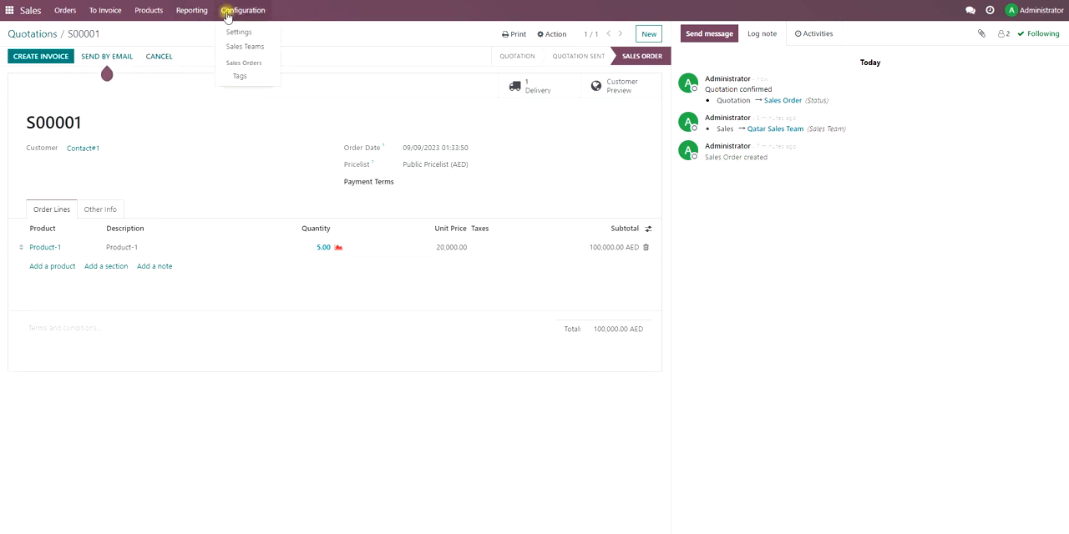
{"action": "left_click", "coordinate": [236, 30]}
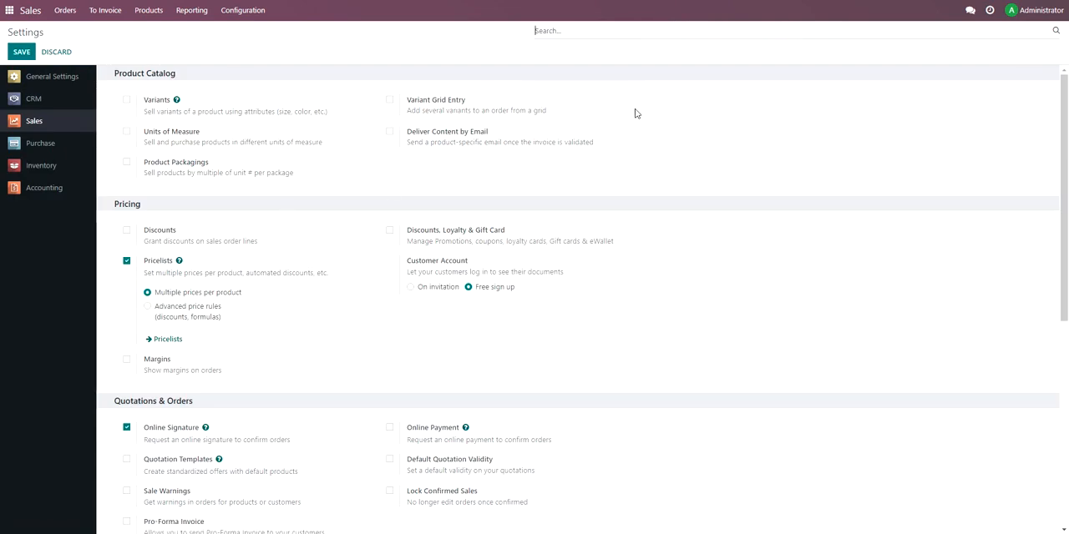
{"action": "type", "text": "pro"}
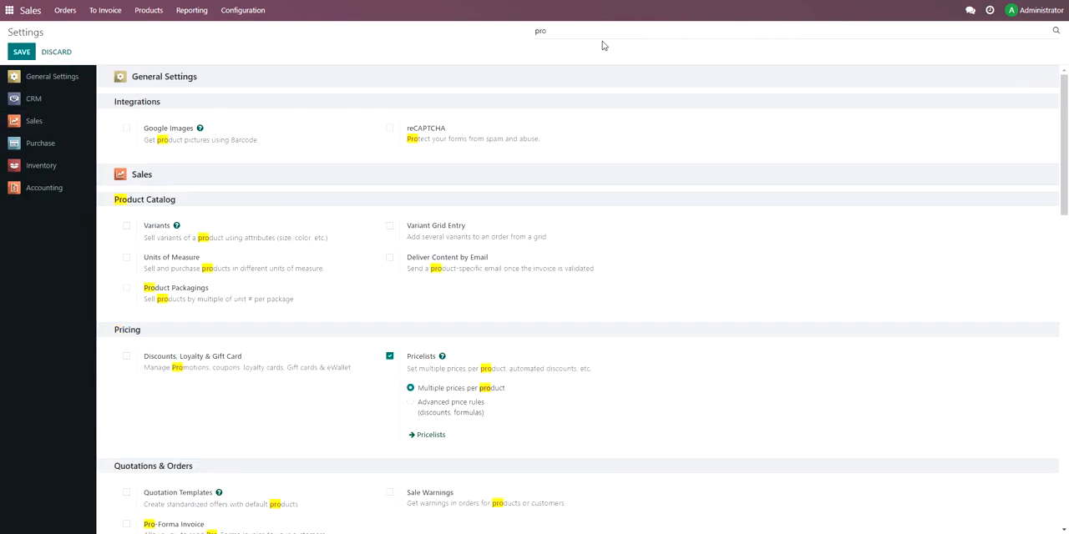
{"action": "type", "text": "-f"}
{"action": "left_click", "coordinate": [127, 130]}
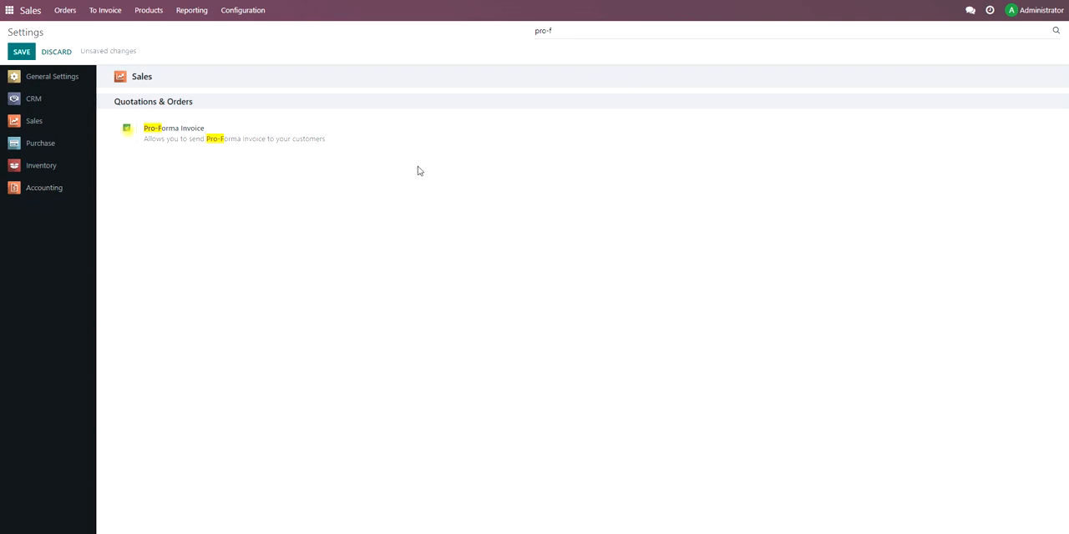
{"action": "left_click", "coordinate": [28, 53]}
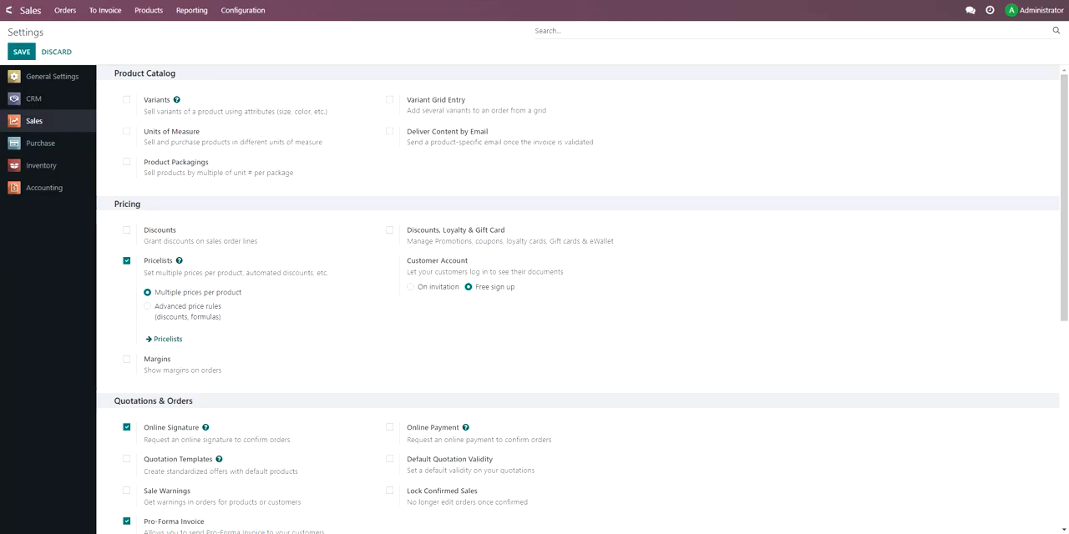
Reopen the Contact#1 sales order and prepare its pro-forma invoice email, discarding the contact edit.
{"action": "left_click", "coordinate": [9, 10]}
{"action": "left_click", "coordinate": [649, 66]}
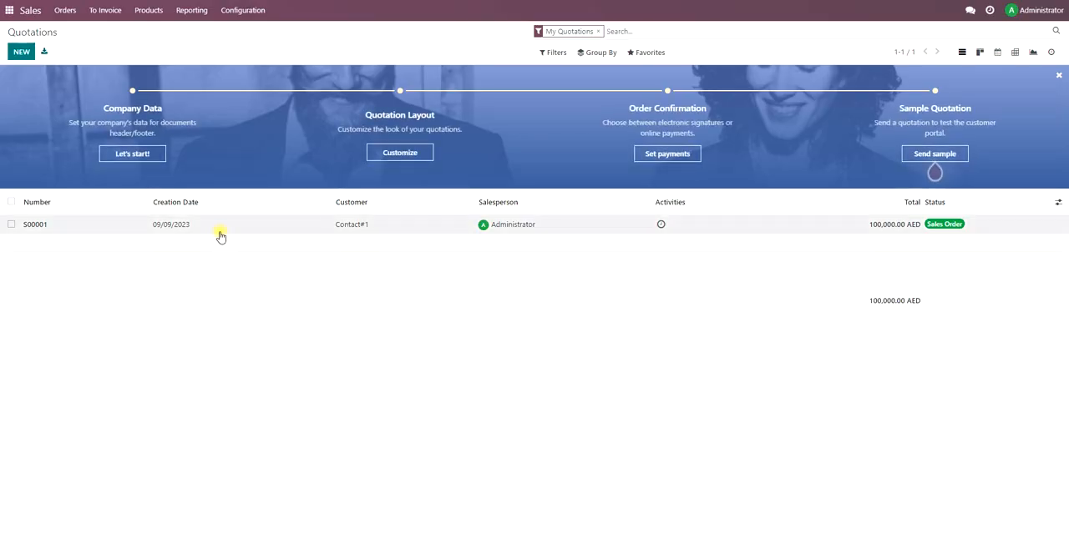
{"action": "left_click", "coordinate": [220, 237]}
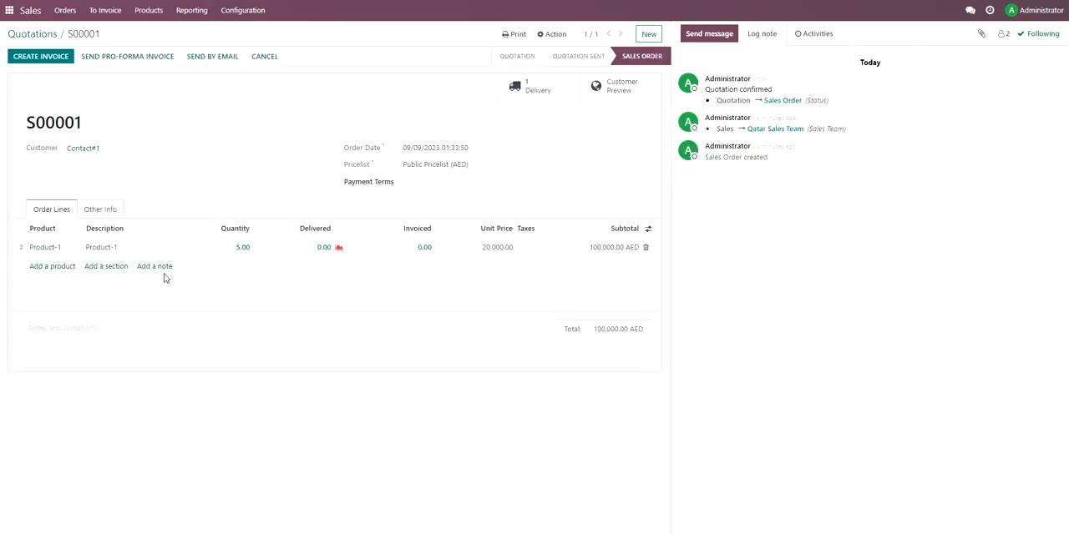
{"action": "left_click", "coordinate": [129, 60]}
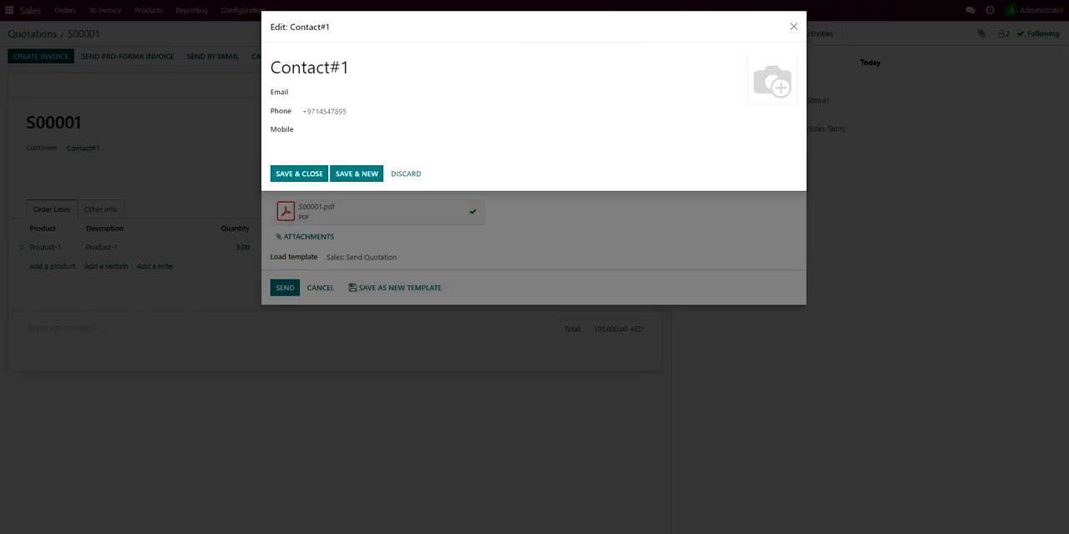
{"action": "left_click", "coordinate": [403, 175]}
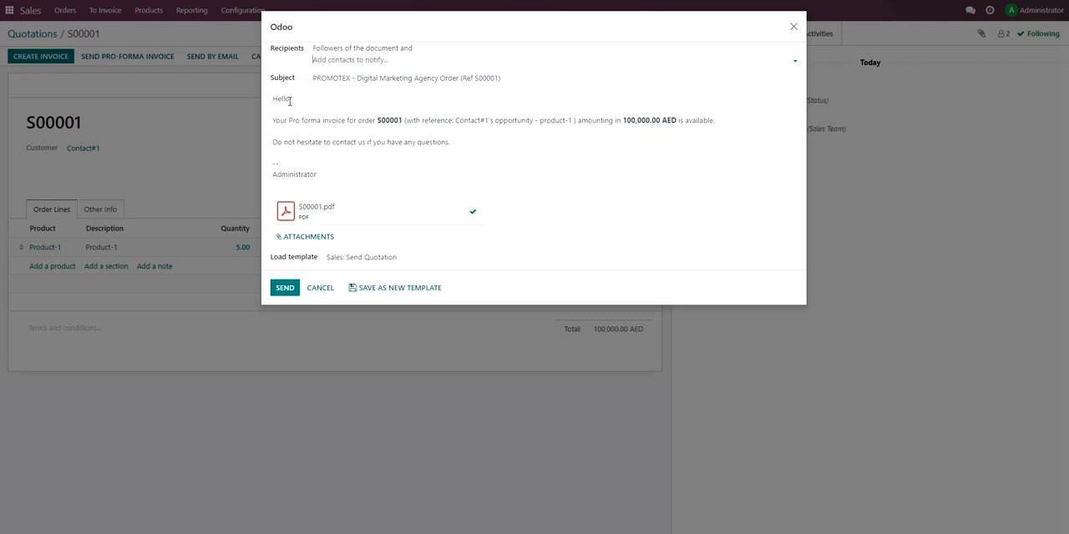
Download the pro-forma invoice PDF attached to the email, review its full page, and cancel the email without sending.
{"action": "left_click", "coordinate": [308, 215]}
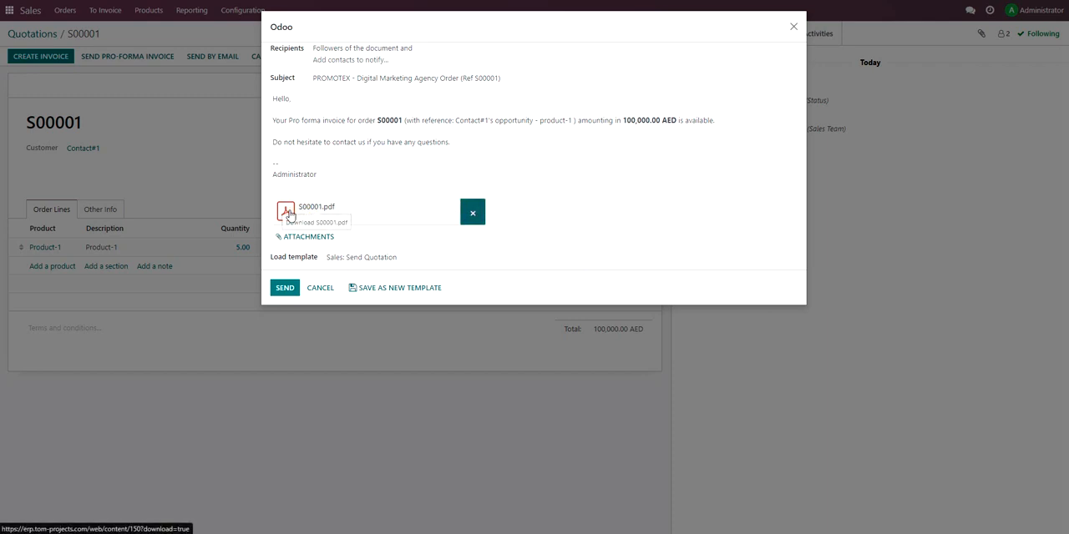
{"action": "left_click", "coordinate": [324, 213]}
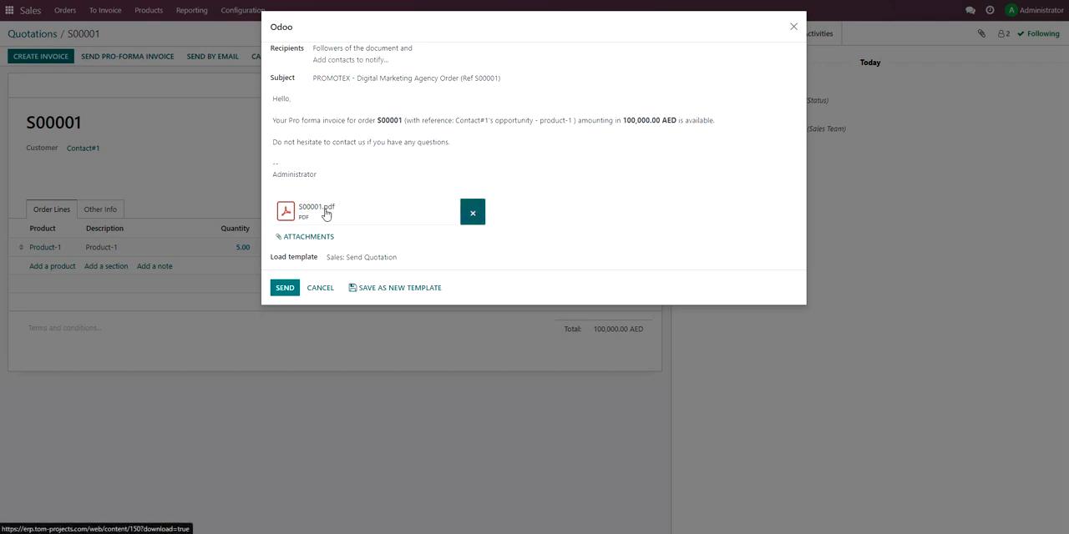
{"action": "left_click", "coordinate": [933, 17]}
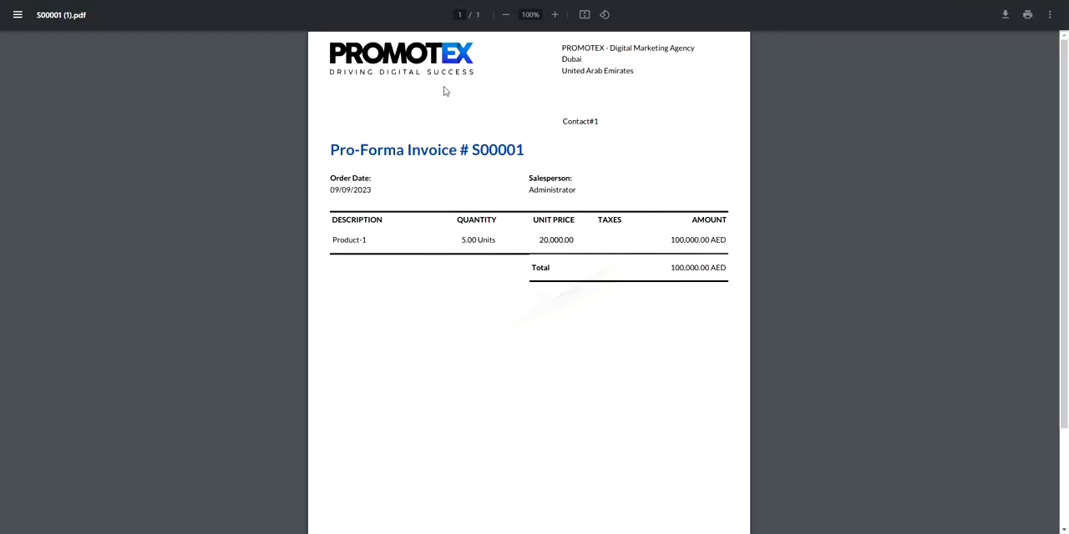
{"action": "scroll", "coordinate": [450, 88], "scroll_direction": "down", "scroll_amount": 3}
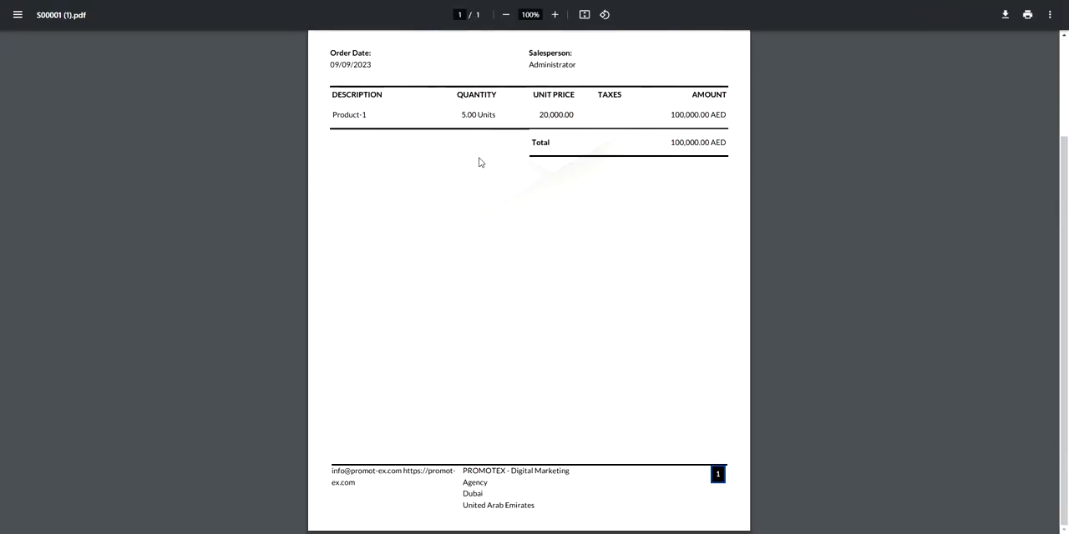
{"action": "scroll", "coordinate": [480, 162], "scroll_direction": "up", "scroll_amount": 2}
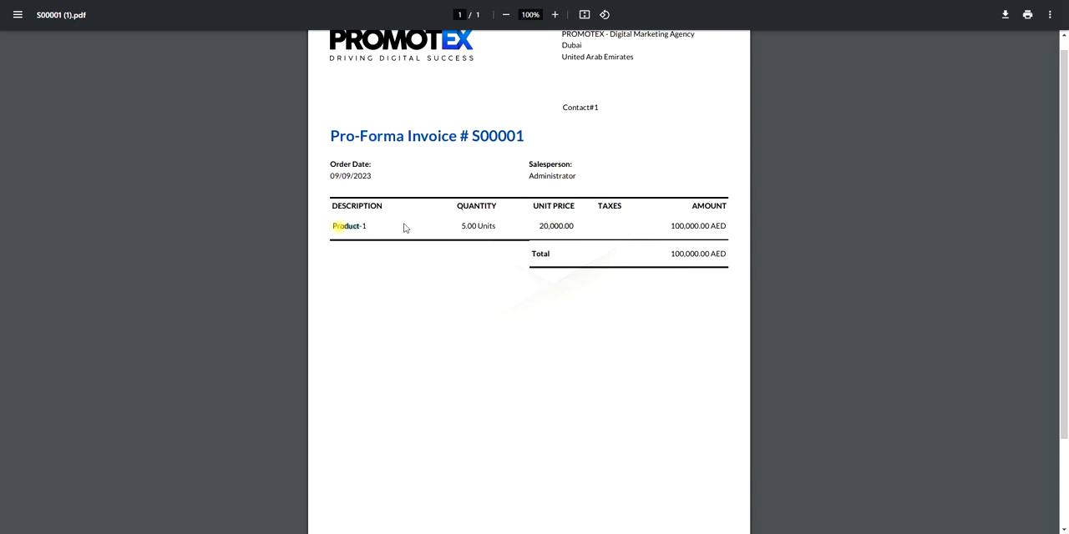
{"action": "scroll", "coordinate": [691, 221], "scroll_direction": "down", "scroll_amount": 2}
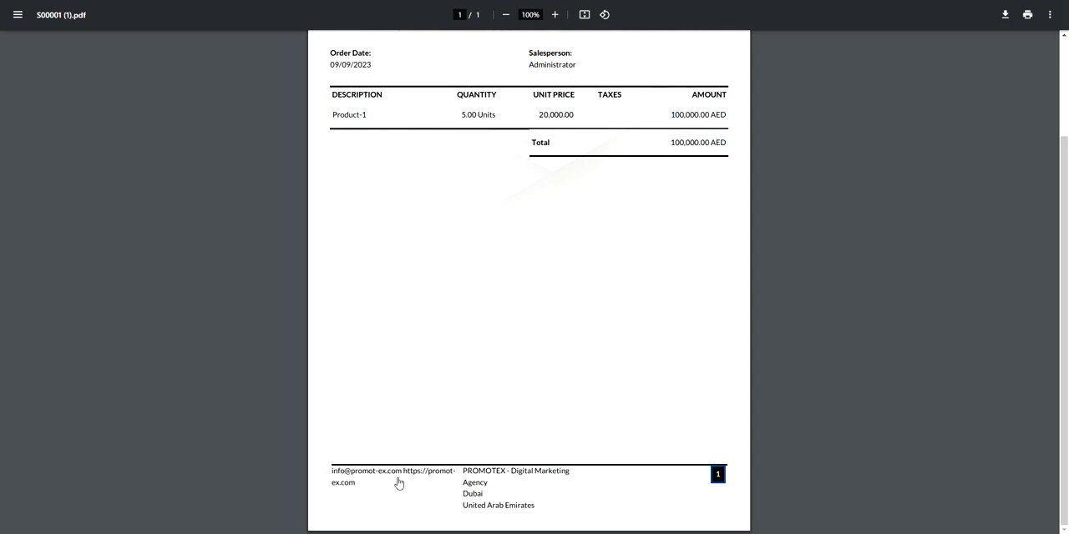
{"action": "scroll", "coordinate": [469, 244], "scroll_direction": "up", "scroll_amount": 2}
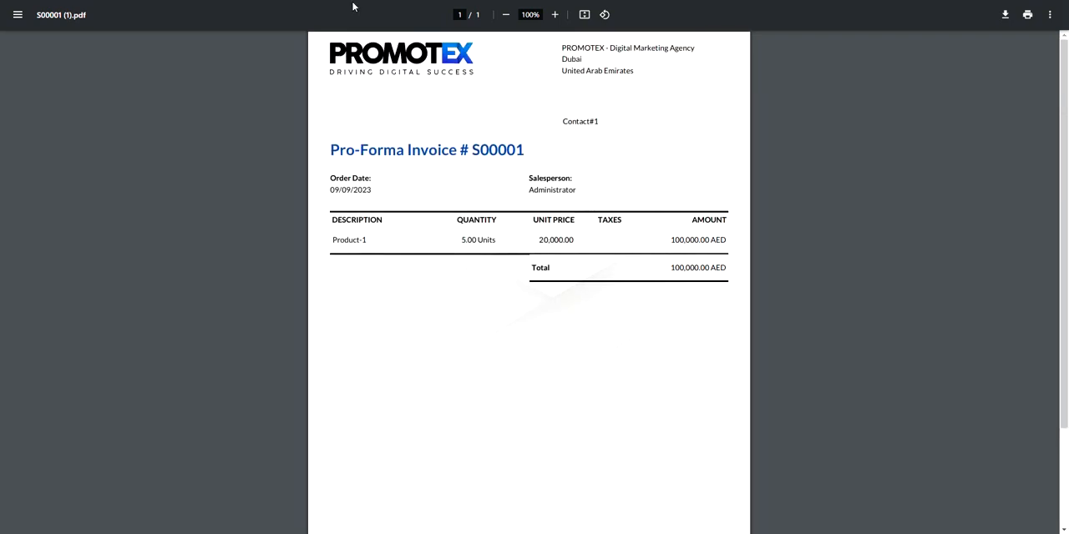
{"action": "left_click", "coordinate": [196, 0]}
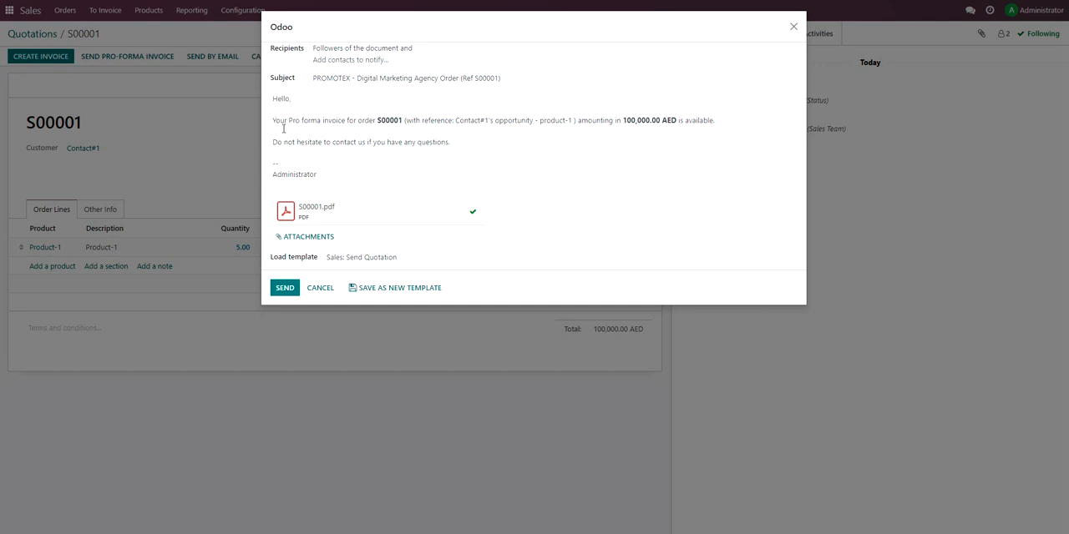
{"action": "left_click", "coordinate": [322, 291]}
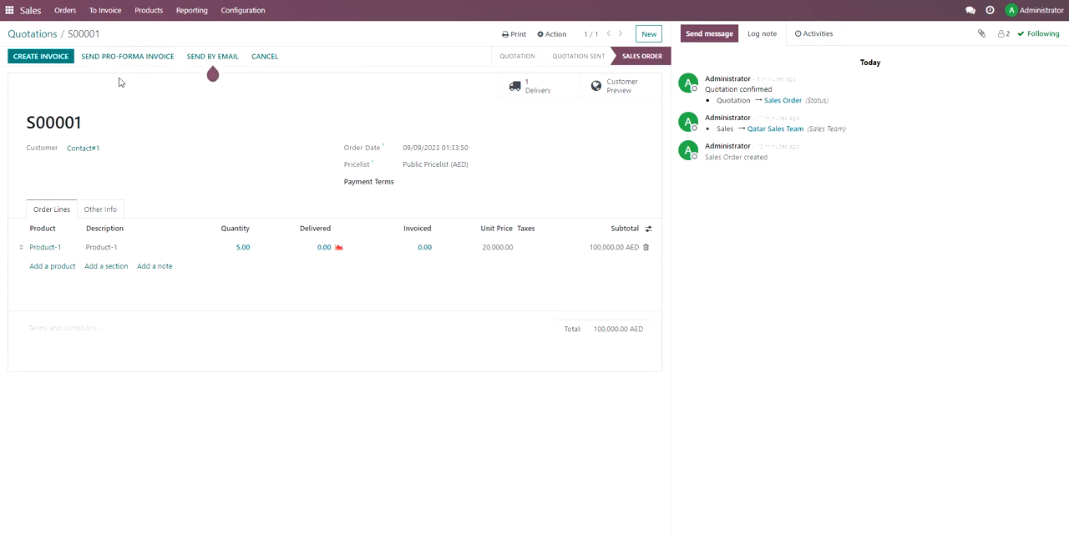
Switch to the Inventory app and open its Replenishment list.
{"action": "left_click", "coordinate": [10, 14]}
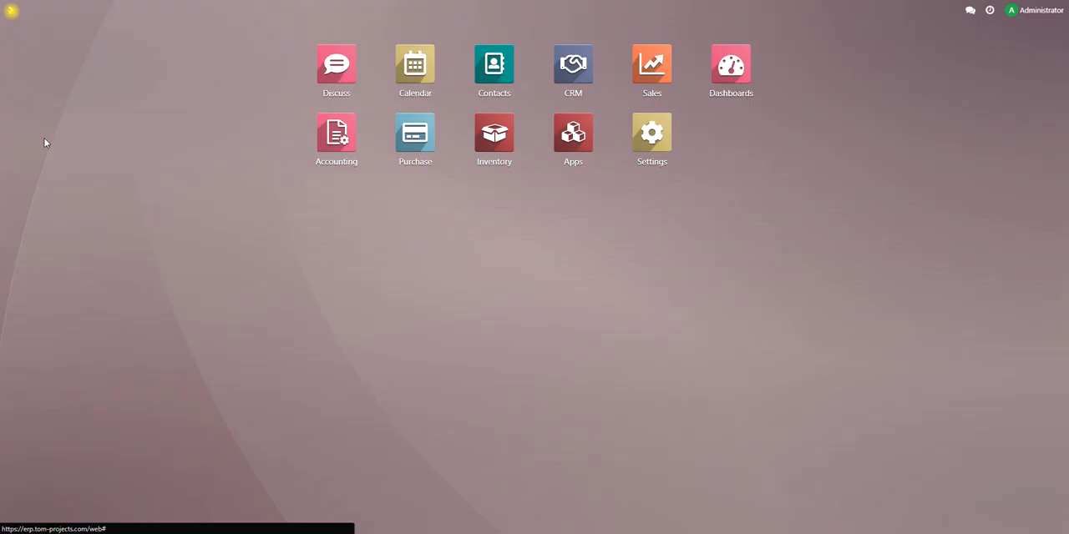
{"action": "left_click", "coordinate": [491, 143]}
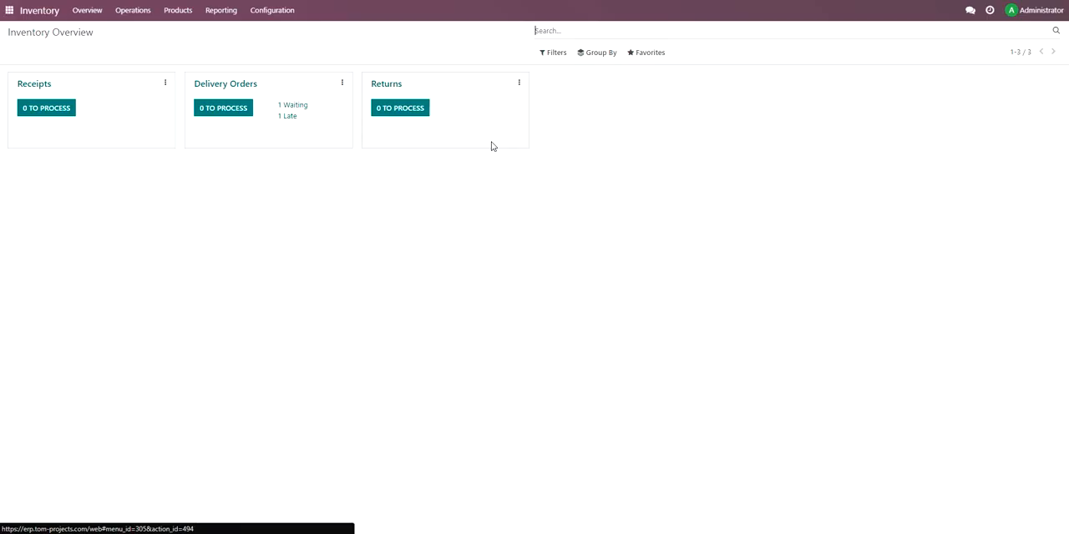
{"action": "left_click", "coordinate": [138, 11]}
{"action": "left_click", "coordinate": [147, 32]}
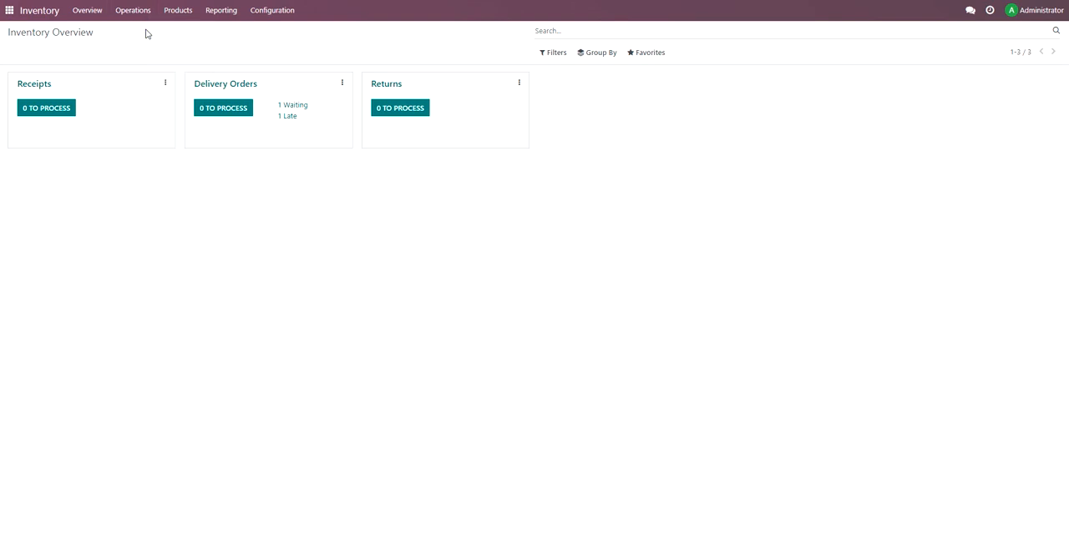
{"action": "left_click", "coordinate": [147, 12]}
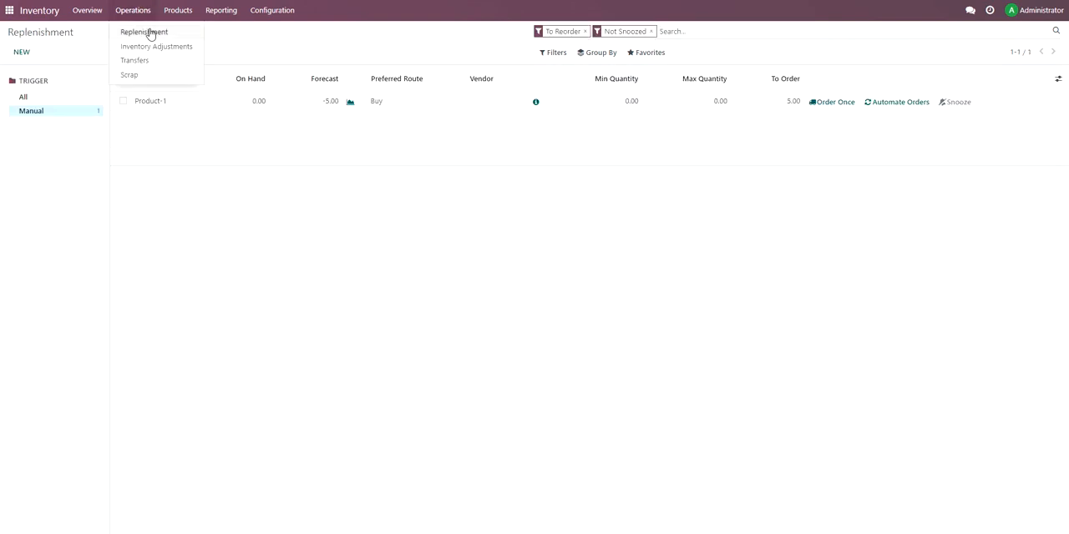
{"action": "left_click", "coordinate": [147, 33]}
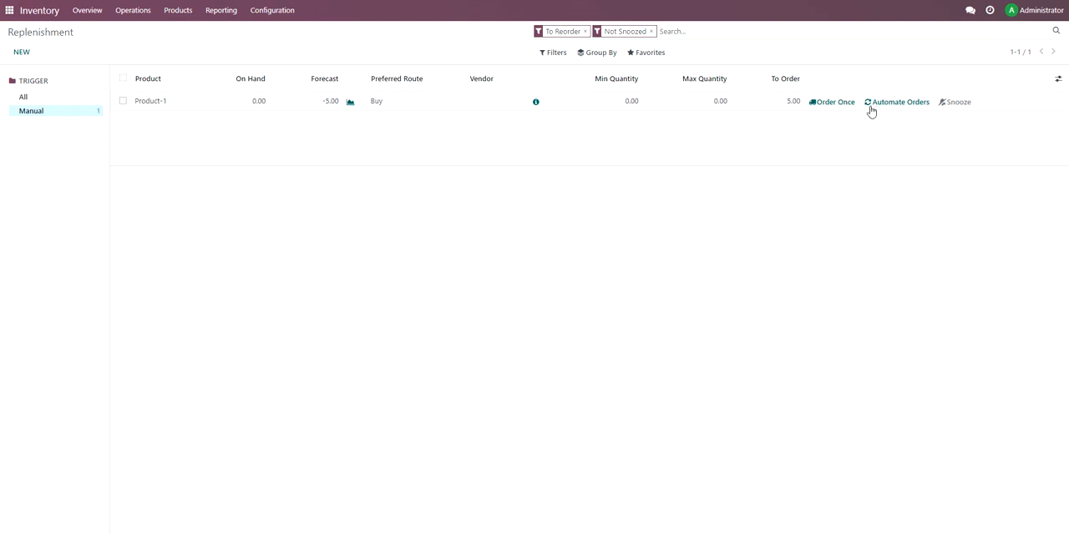
Generate a one-time replenishment order for Product-1.
{"action": "left_click", "coordinate": [131, 15]}
{"action": "left_click", "coordinate": [835, 103]}
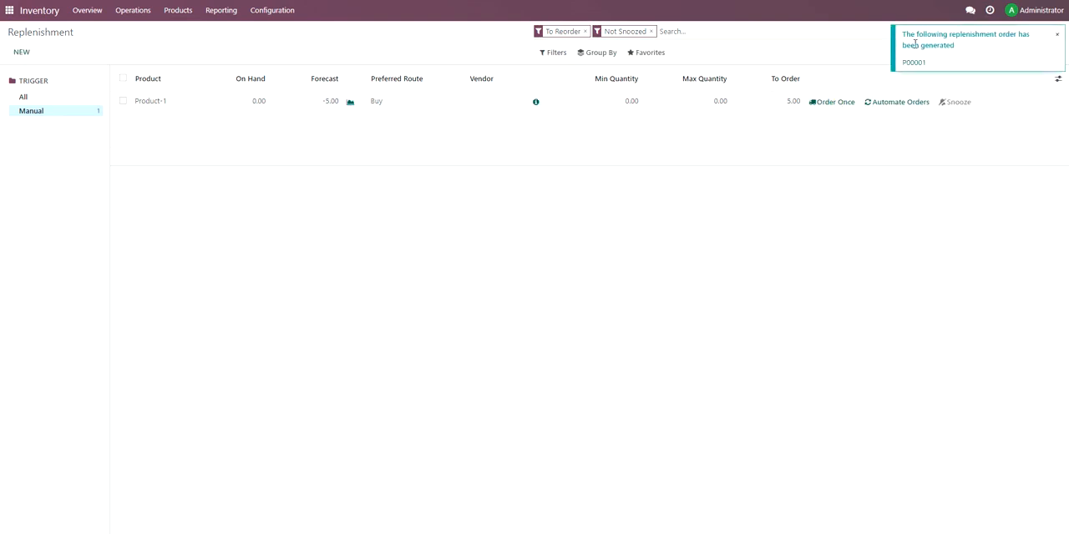
{"action": "left_click_drag", "start_coordinate": [906, 33], "coordinate": [955, 52]}
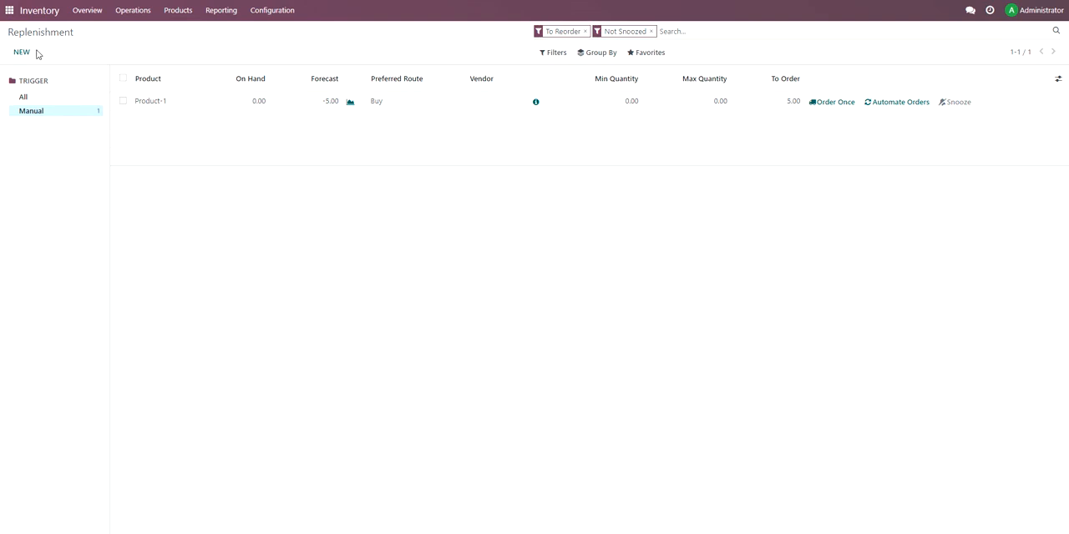
Switch to the Purchase app and set Product-1's unit price to 500 in the request for quotation to Vendor-1.
{"action": "left_click", "coordinate": [9, 10]}
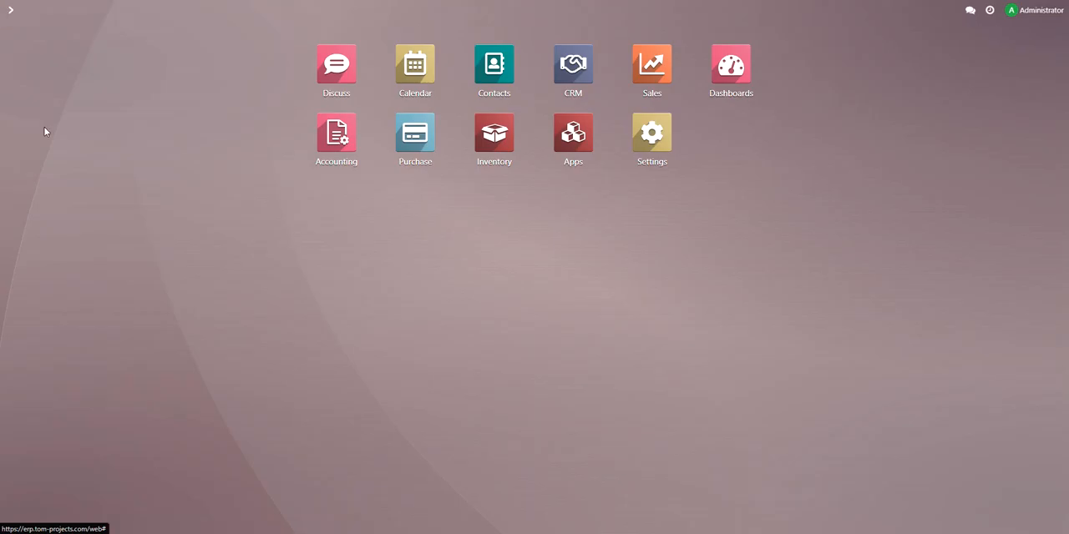
{"action": "left_click", "coordinate": [415, 132]}
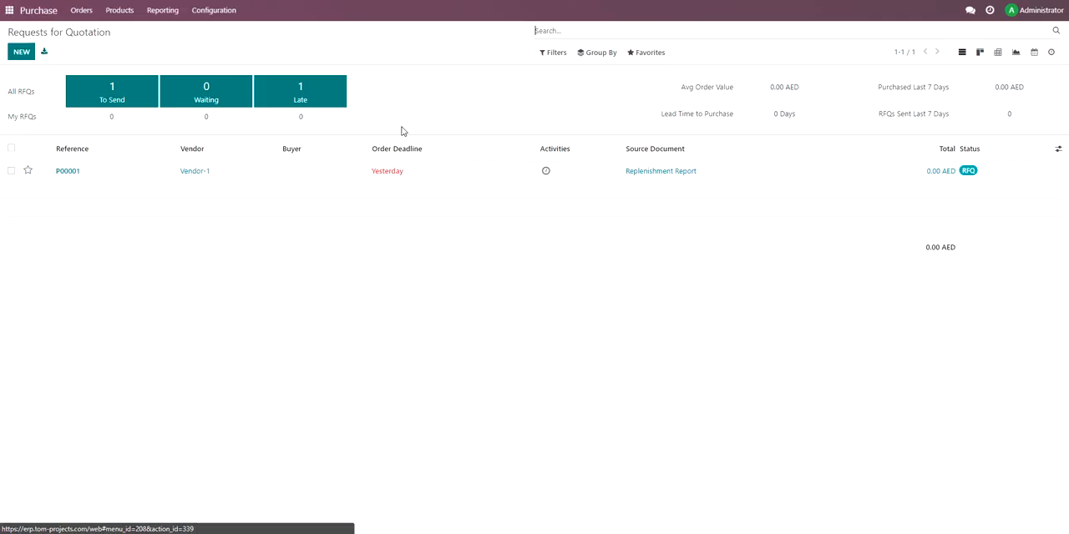
{"action": "left_click", "coordinate": [108, 177]}
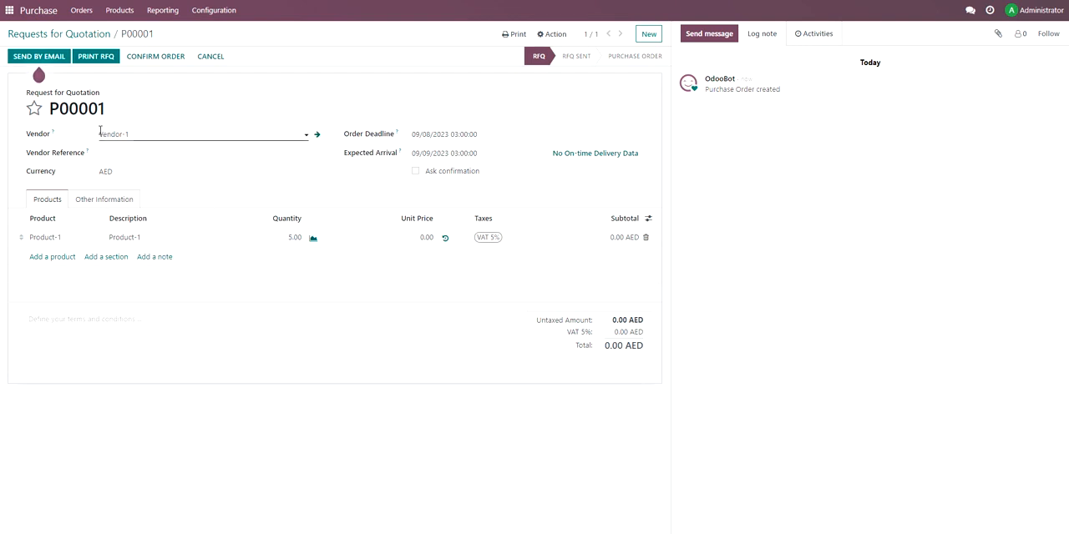
{"action": "left_click", "coordinate": [424, 238]}
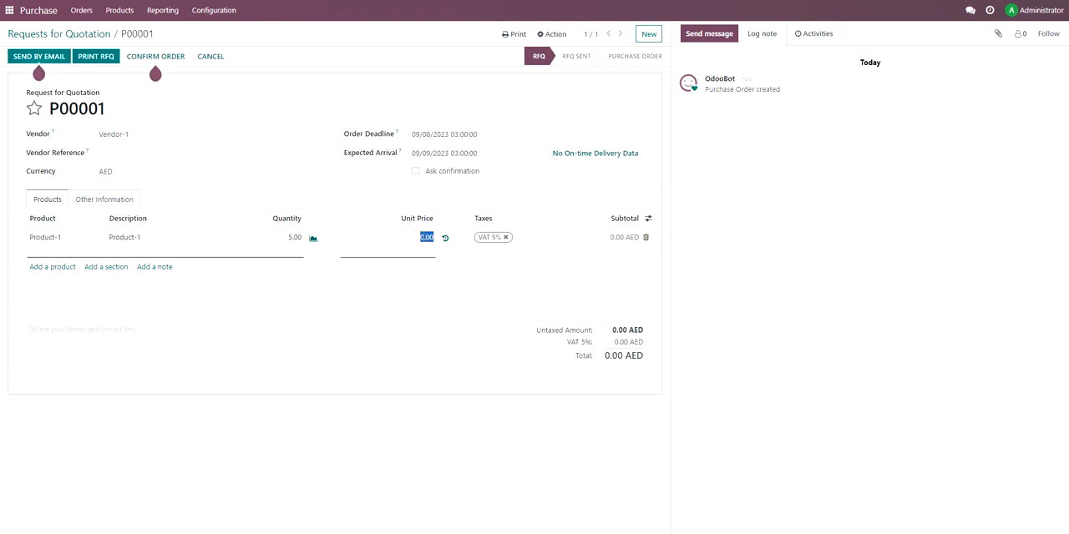
{"action": "type", "text": "500"}
{"action": "left_click", "coordinate": [838, 309]}
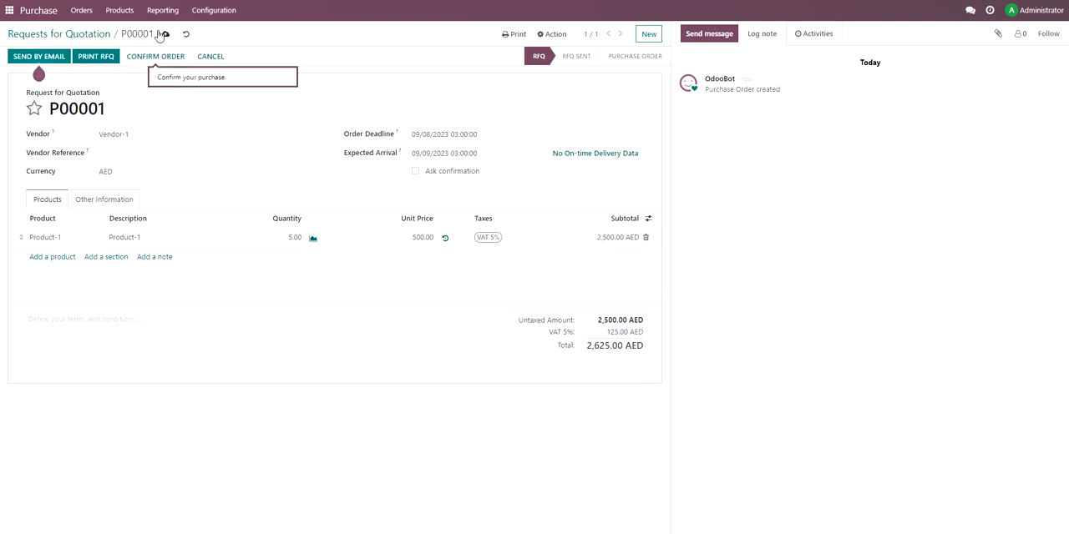
Save the request for quotation and open Product-1's record in the Inventory app to check its stock levels.
{"action": "left_click", "coordinate": [166, 34]}
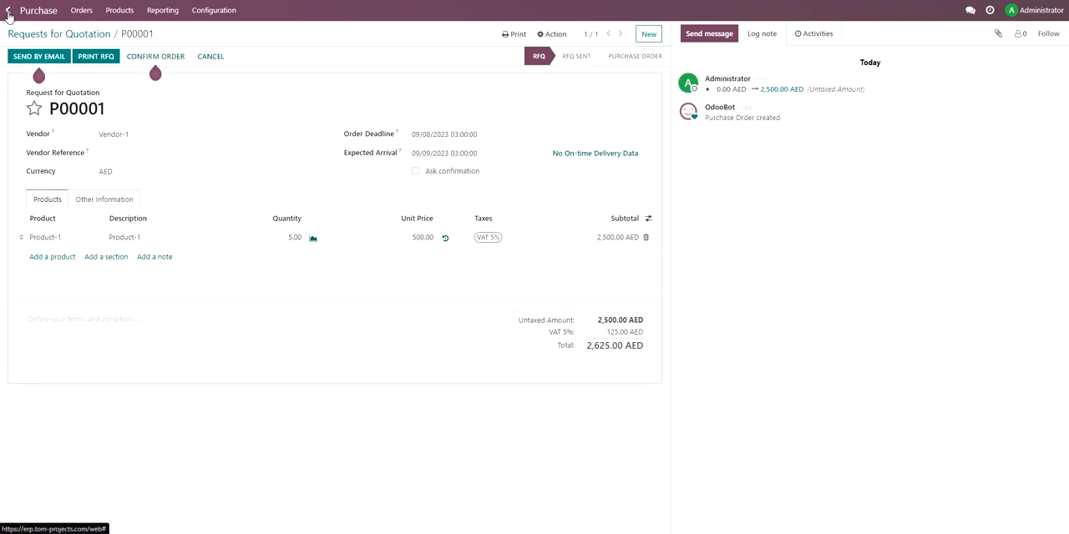
{"action": "left_click", "coordinate": [10, 10]}
{"action": "left_click", "coordinate": [489, 140]}
{"action": "left_click", "coordinate": [173, 12]}
{"action": "left_click", "coordinate": [179, 34]}
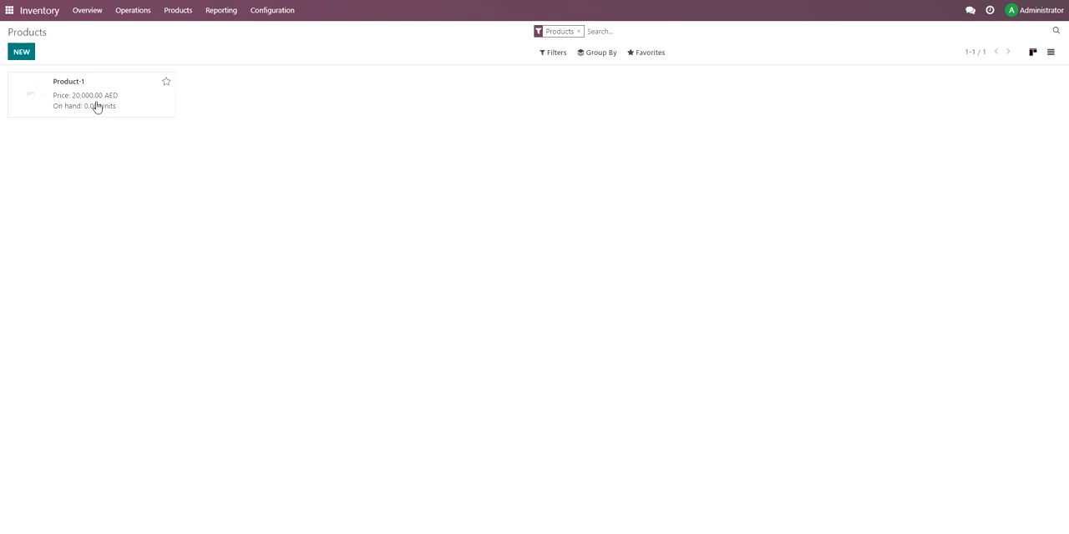
{"action": "left_click", "coordinate": [95, 105]}
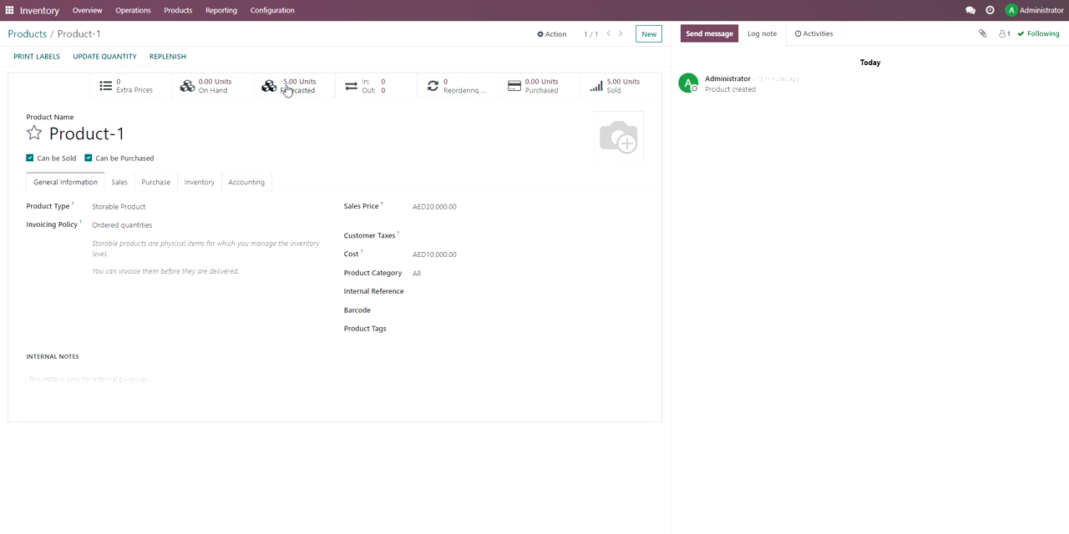
Return to the Purchase app and confirm Vendor-1's request for quotation as a purchase order.
{"action": "left_click", "coordinate": [4, 11]}
{"action": "left_click", "coordinate": [429, 148]}
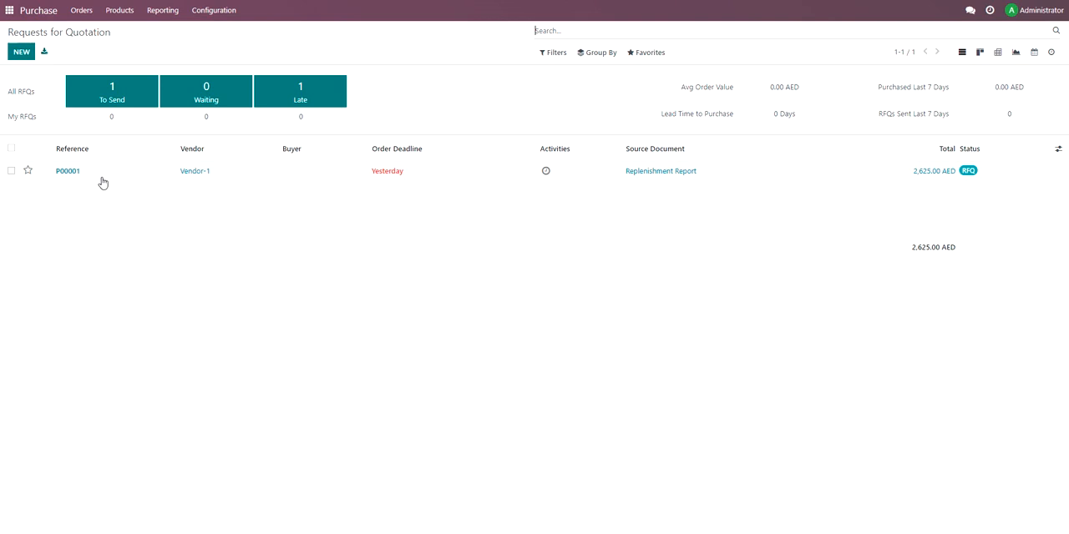
{"action": "left_click", "coordinate": [185, 170]}
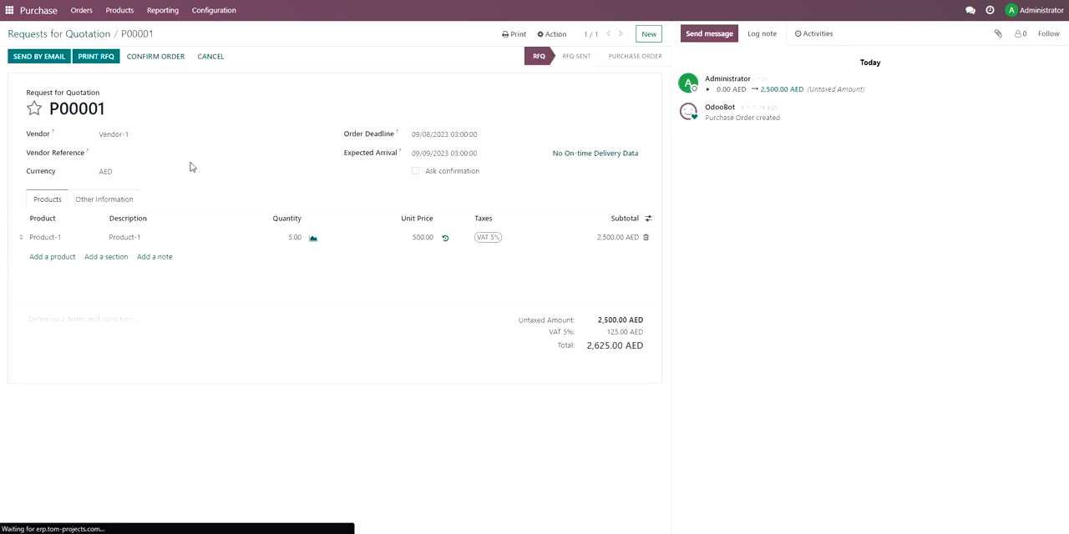
{"action": "left_click", "coordinate": [155, 56]}
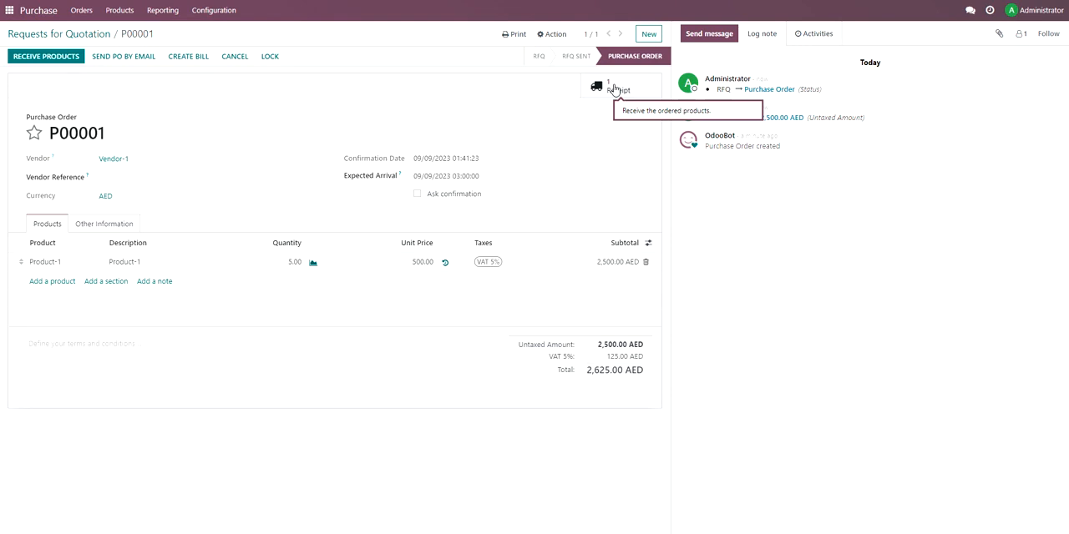
Receive 5 units of Product-1 against the purchase order and validate the receipt.
{"action": "left_click", "coordinate": [59, 57]}
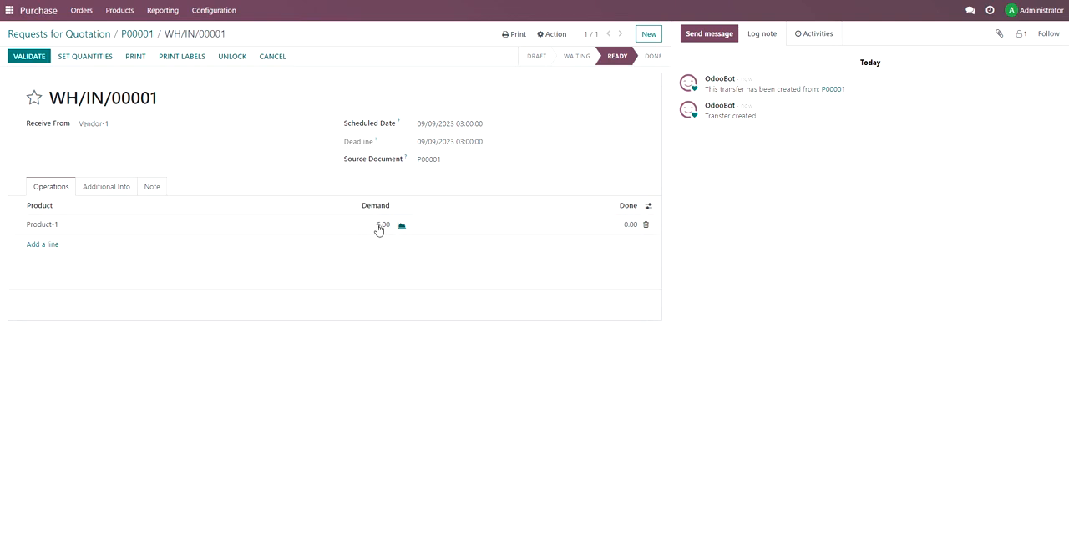
{"action": "left_click", "coordinate": [630, 224]}
{"action": "type", "text": "5"}
{"action": "left_click", "coordinate": [39, 56]}
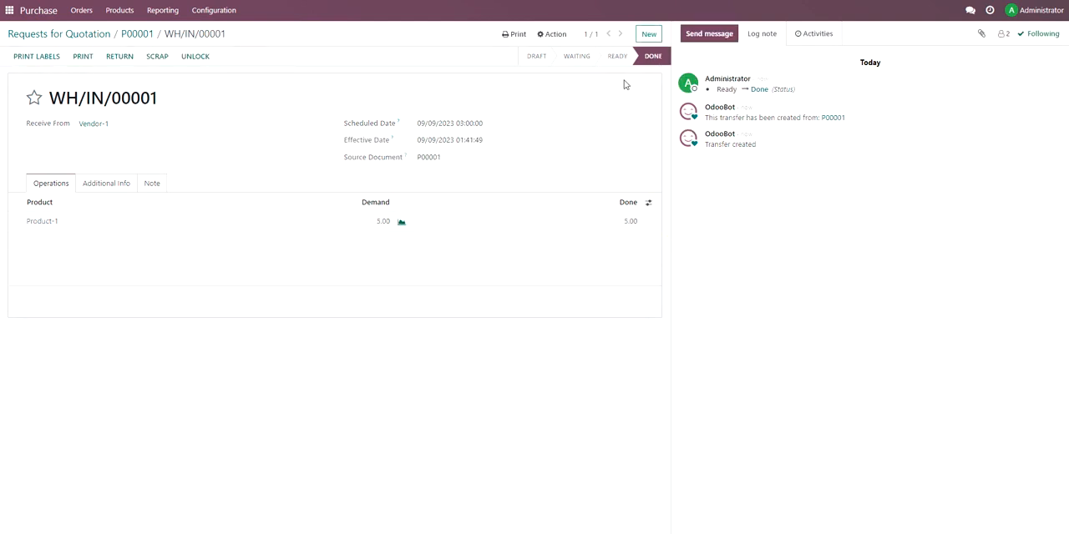
Create the vendor bill from the purchase order, set its bill date to 09/09/2023, and confirm it.
{"action": "left_click", "coordinate": [133, 36]}
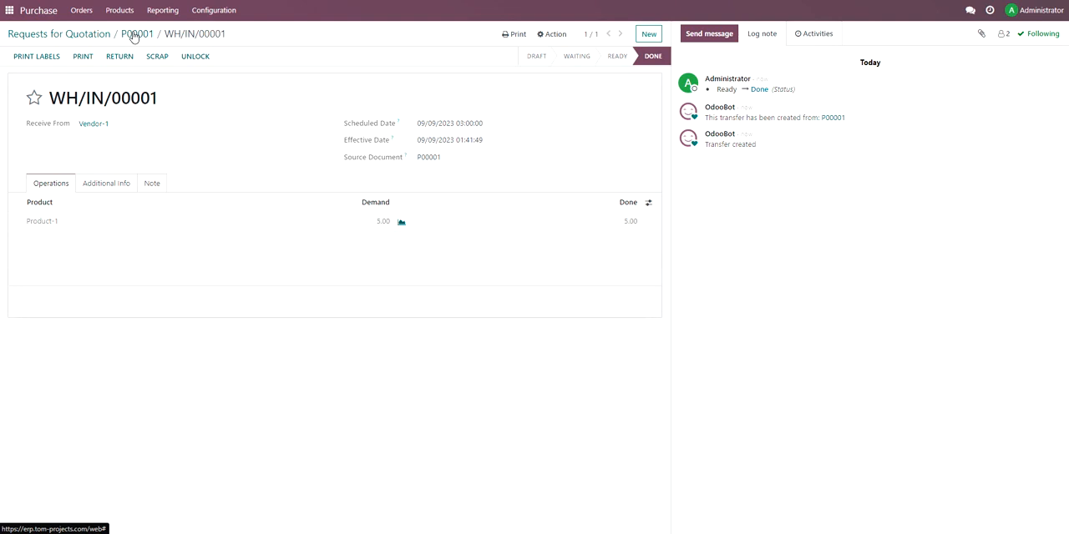
{"action": "left_click", "coordinate": [34, 57]}
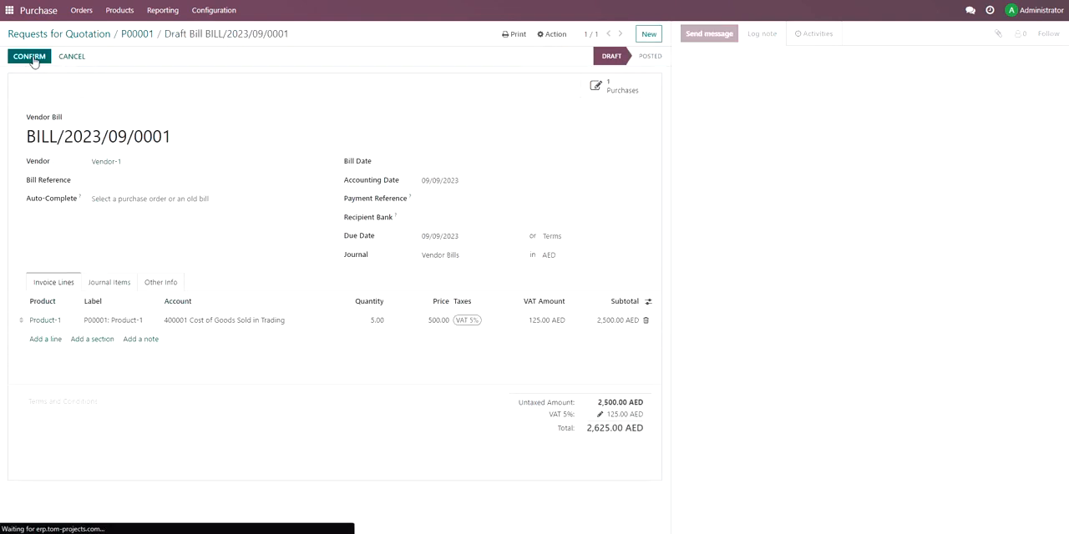
{"action": "left_click", "coordinate": [33, 58]}
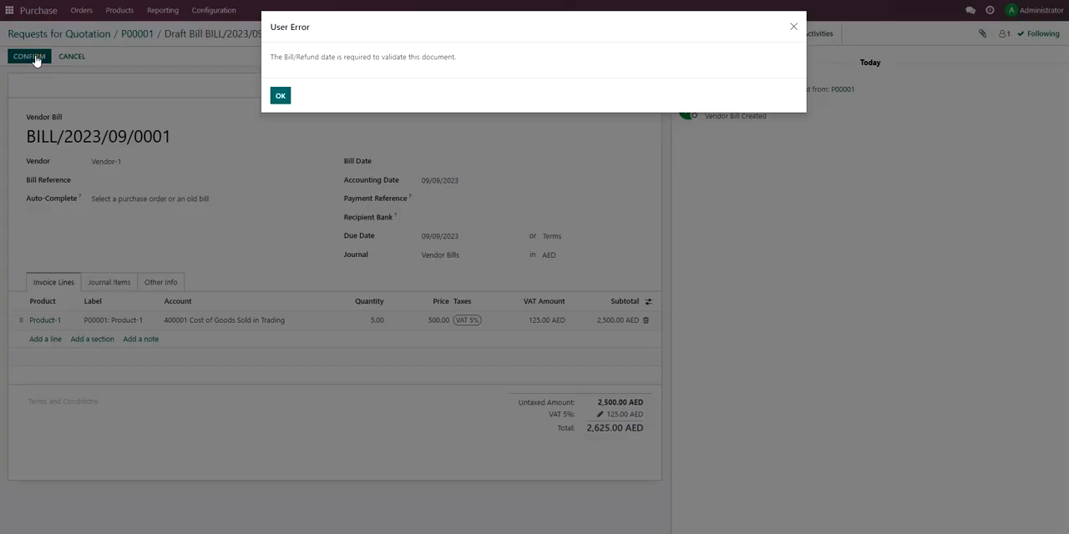
{"action": "left_click", "coordinate": [282, 97]}
{"action": "left_click", "coordinate": [449, 160]}
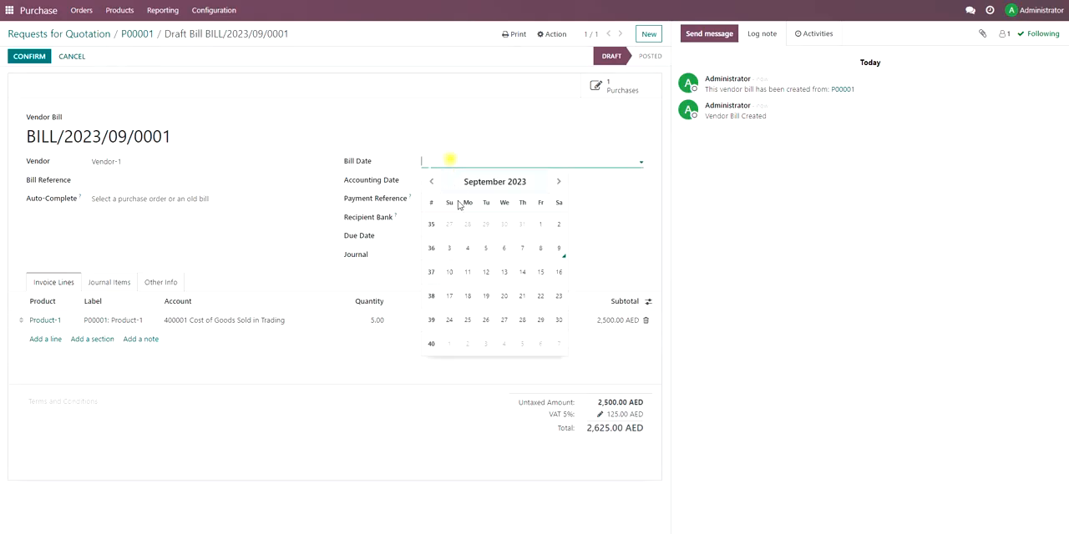
{"action": "left_click", "coordinate": [557, 250]}
{"action": "left_click", "coordinate": [38, 60]}
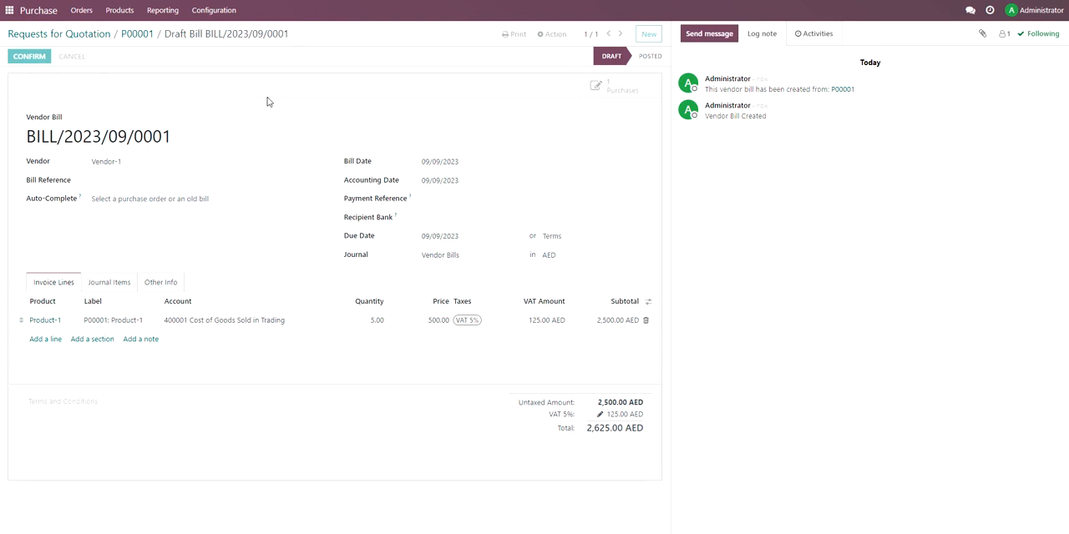
Register a manual bank payment for the vendor bill's full amount of 2,625 AED.
{"action": "left_click", "coordinate": [65, 59]}
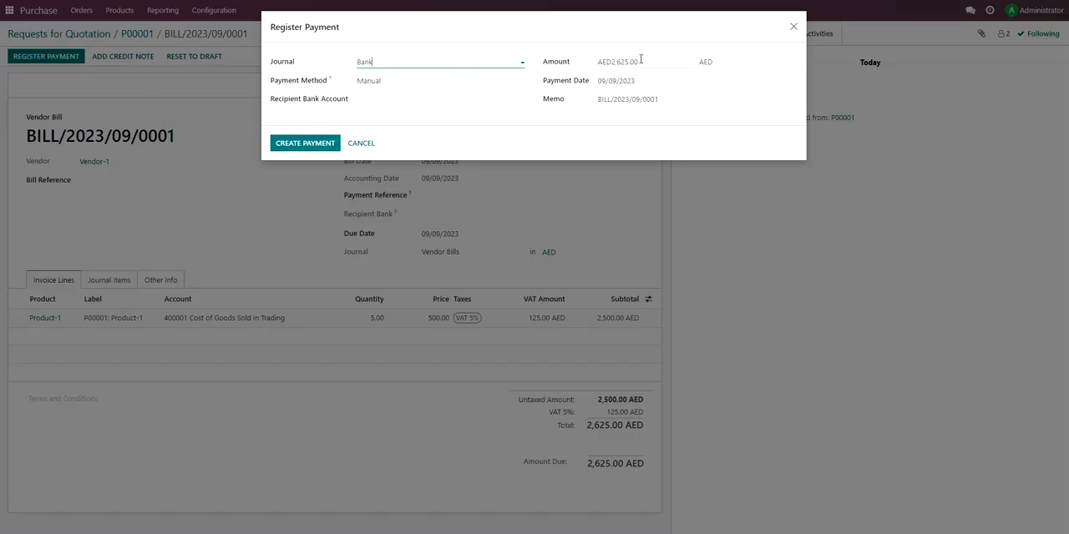
{"action": "left_click", "coordinate": [301, 144]}
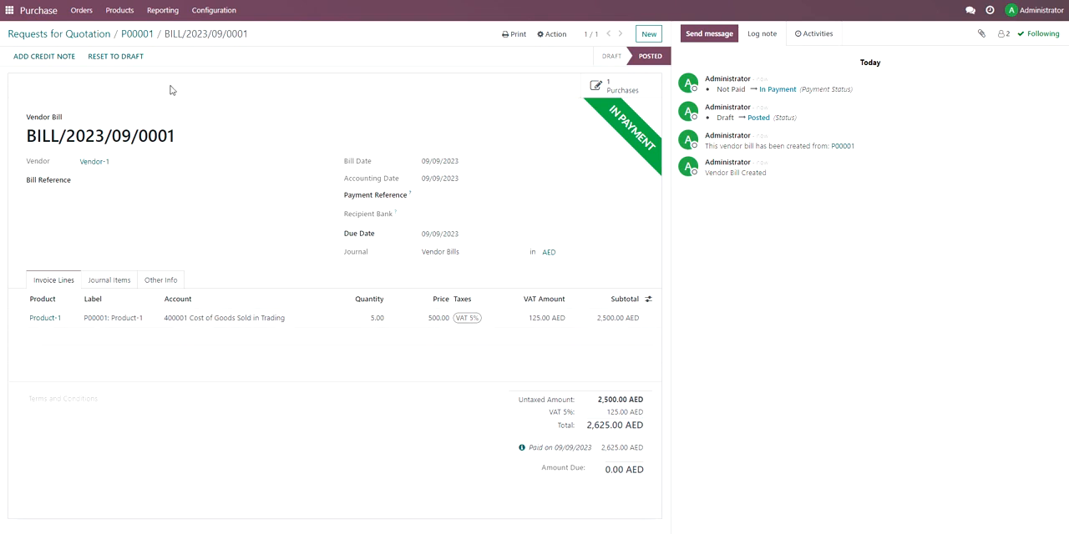
Open Product-1 from the Purchase product list and check its on-hand, forecasted and purchased quantities.
{"action": "left_click", "coordinate": [113, 12]}
{"action": "left_click", "coordinate": [123, 33]}
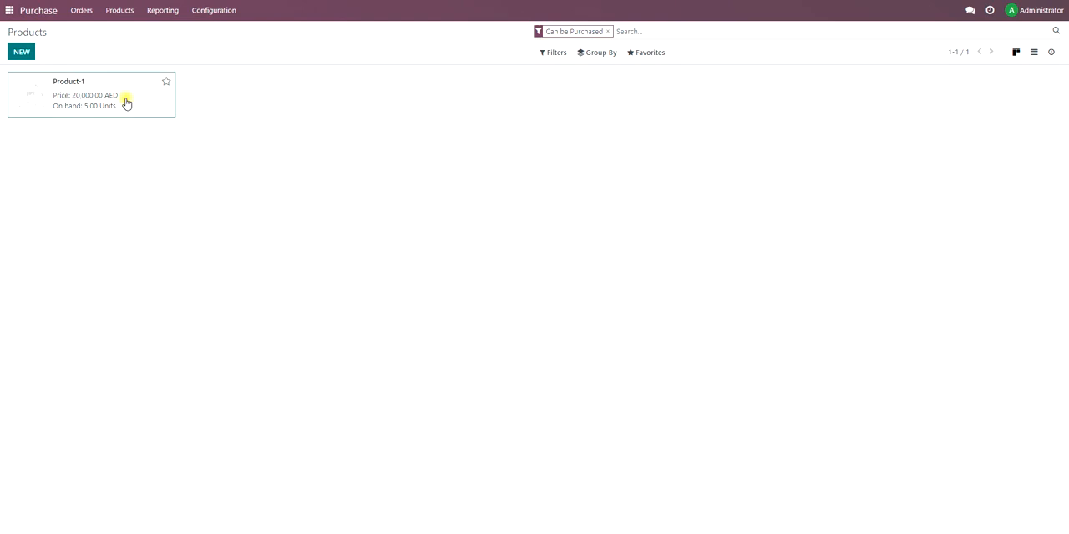
{"action": "left_click", "coordinate": [126, 102]}
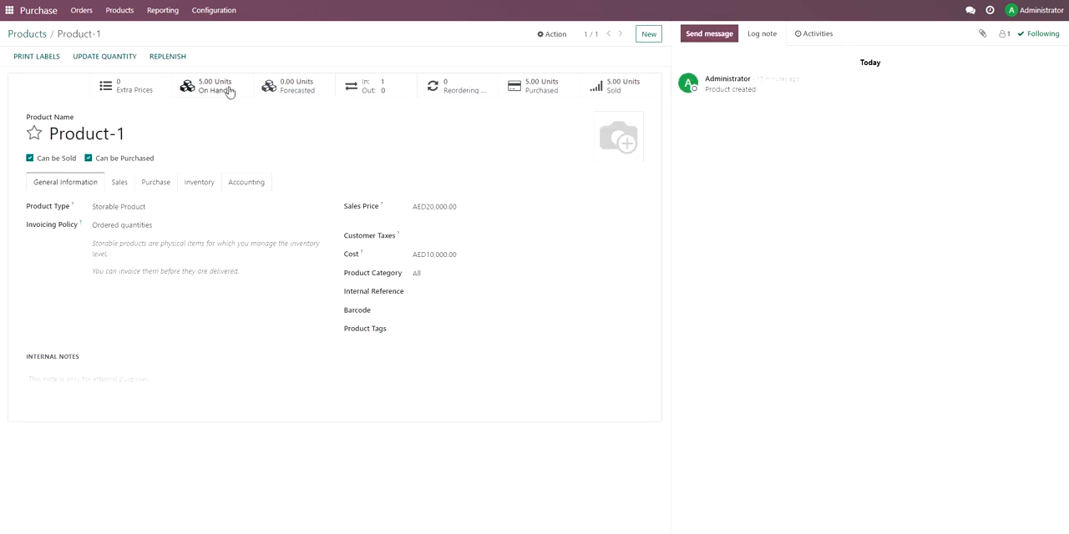
Switch to the Sales app and open the delivery linked to the confirmed sales order.
{"action": "left_click", "coordinate": [7, 13]}
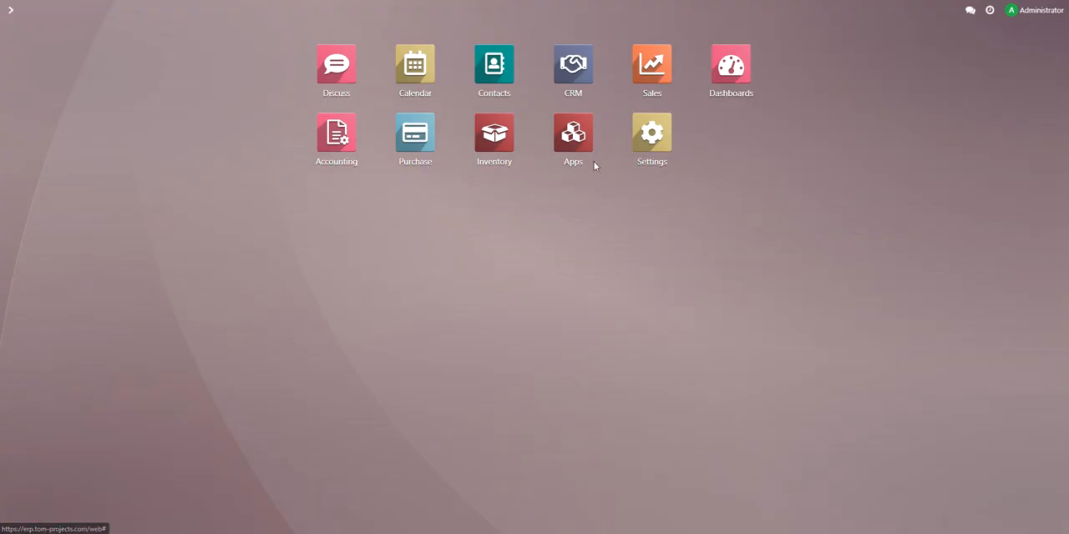
{"action": "left_click", "coordinate": [651, 77]}
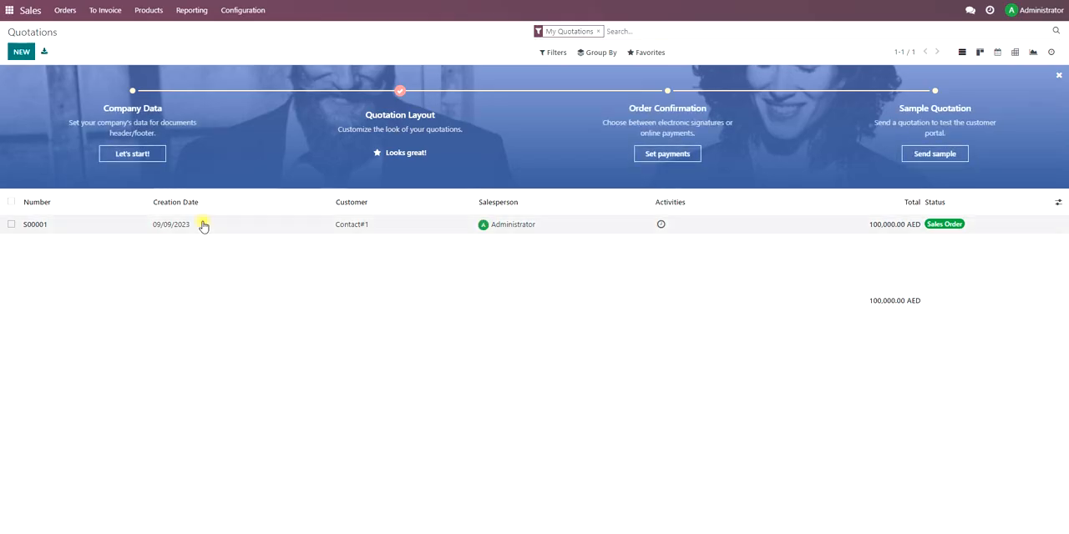
{"action": "left_click", "coordinate": [203, 224]}
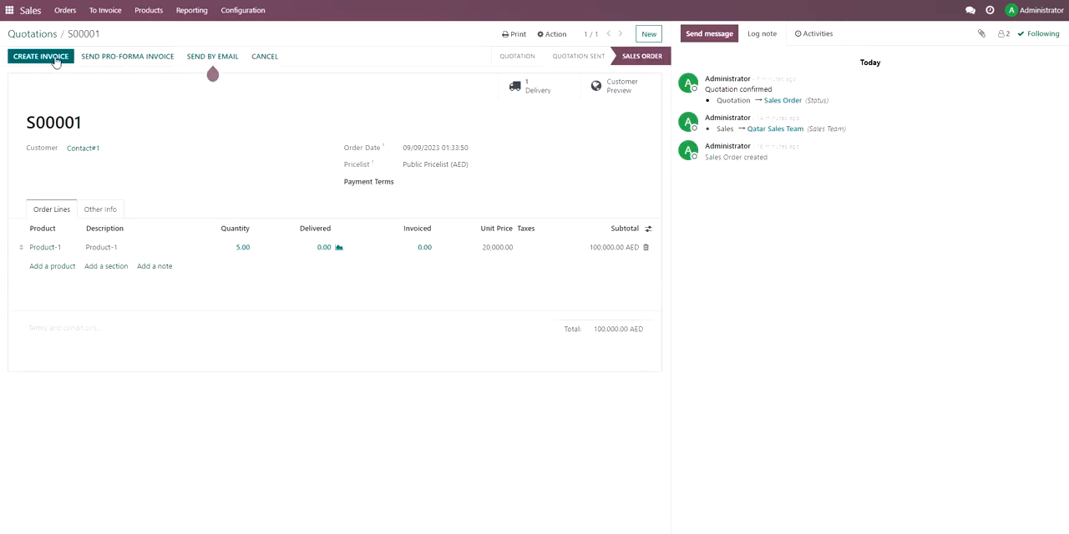
{"action": "left_click", "coordinate": [561, 89]}
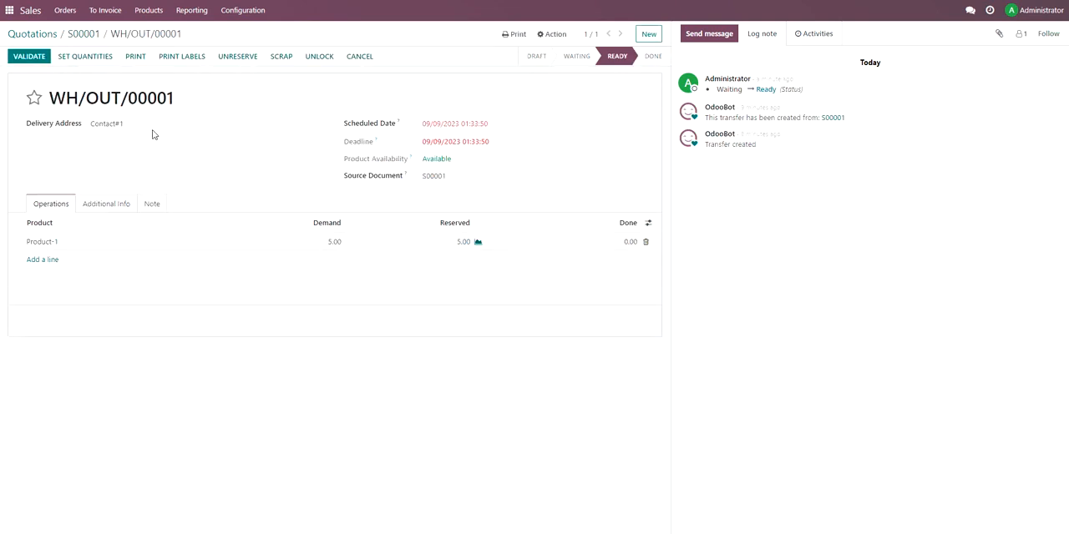
Validate the delivery order as an immediate transfer of all quantities and confirm the SMS notification.
{"action": "left_click", "coordinate": [26, 57]}
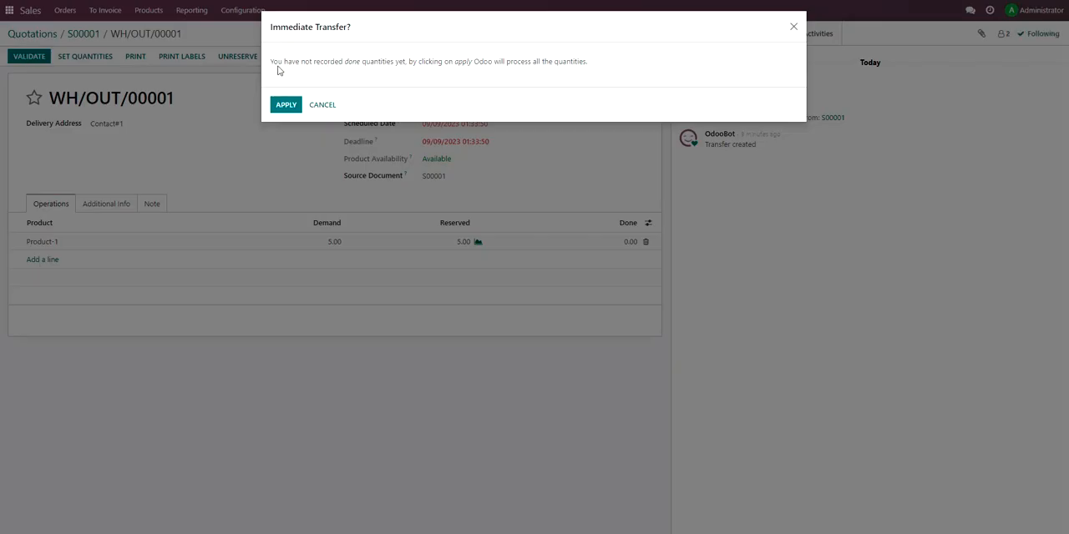
{"action": "left_click_drag", "start_coordinate": [282, 63], "coordinate": [589, 64]}
{"action": "left_click", "coordinate": [601, 131]}
{"action": "left_click", "coordinate": [290, 107]}
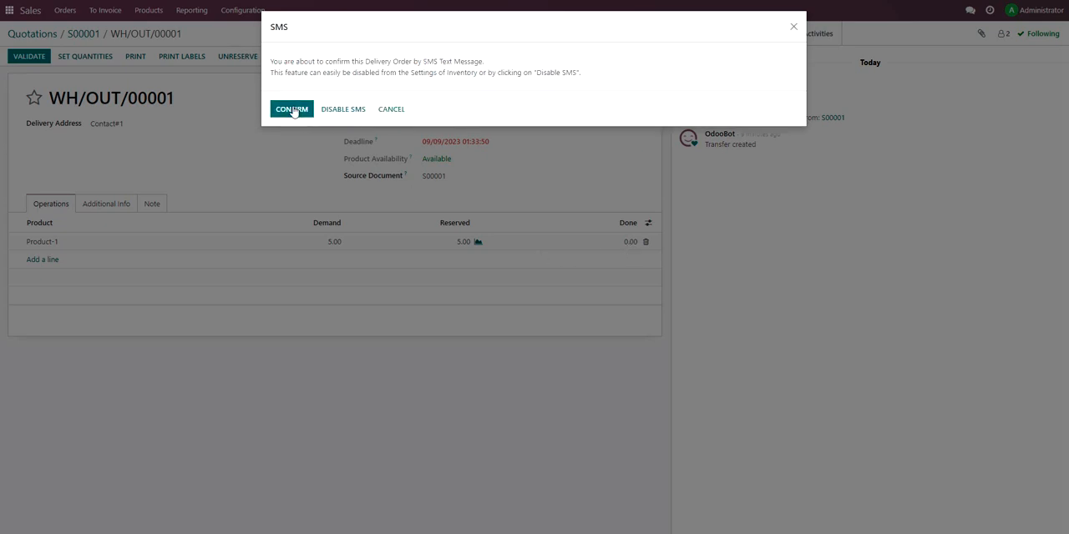
{"action": "left_click", "coordinate": [294, 110]}
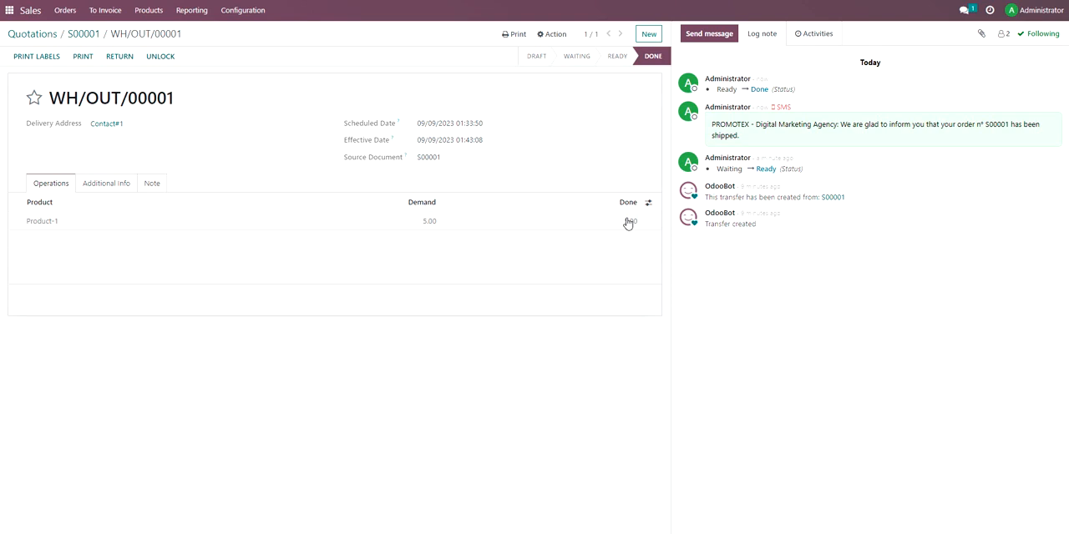
Create the customer invoice from the sales order and confirm it.
{"action": "left_click", "coordinate": [83, 38]}
{"action": "left_click", "coordinate": [40, 59]}
{"action": "left_click", "coordinate": [315, 153]}
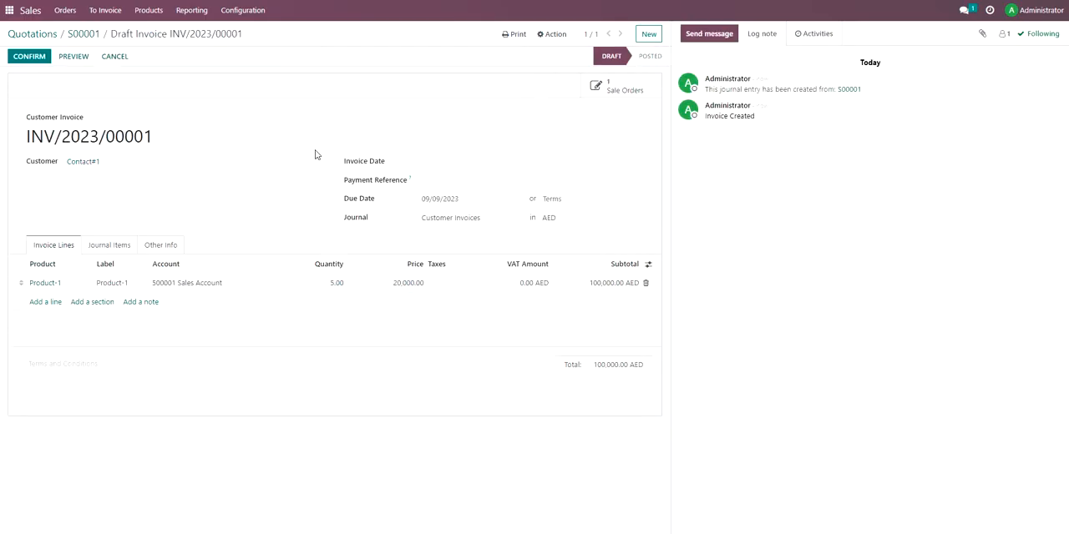
{"action": "left_click", "coordinate": [30, 56]}
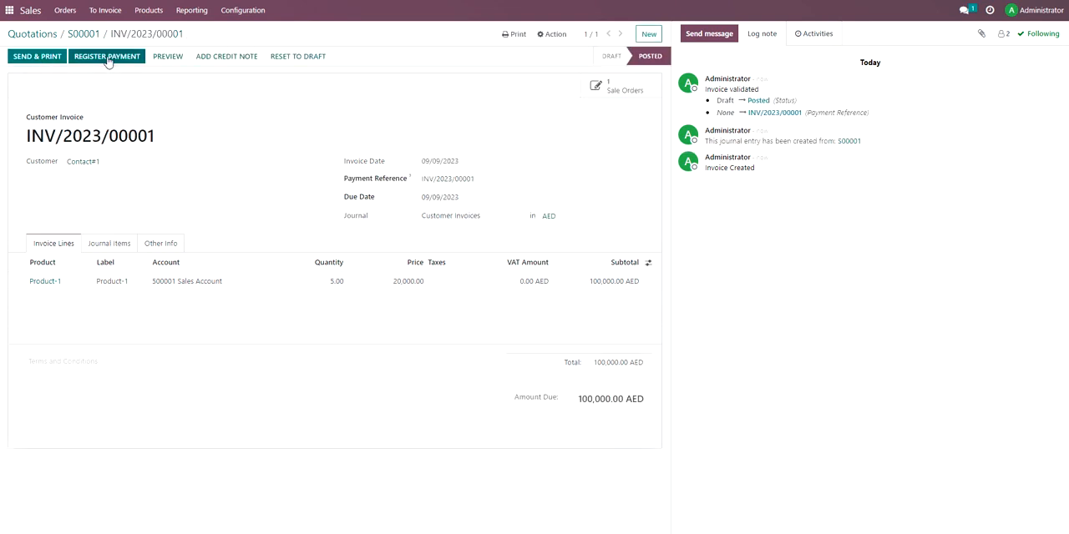
Register a partial bank payment of 50,000 AED on the customer invoice, keeping the payment difference open.
{"action": "left_click", "coordinate": [107, 56]}
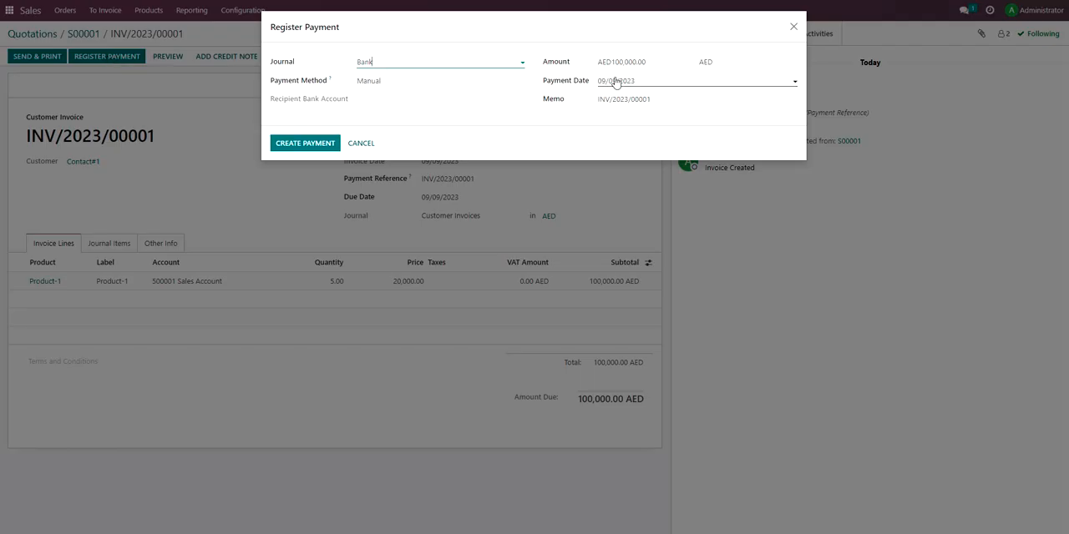
{"action": "left_click_drag", "start_coordinate": [640, 63], "coordinate": [615, 63]}
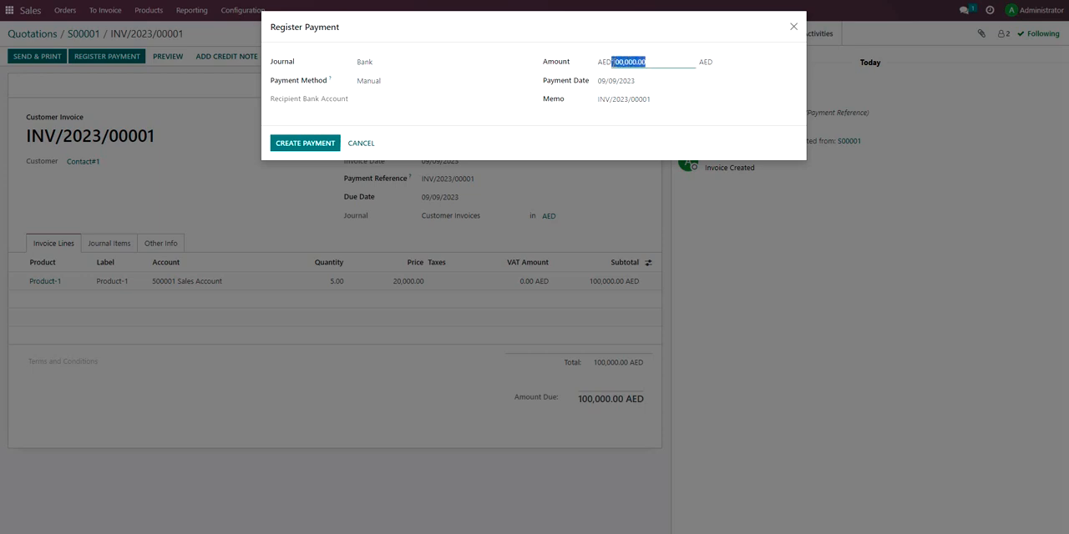
{"action": "type", "text": "50000"}
{"action": "left_click", "coordinate": [583, 143]}
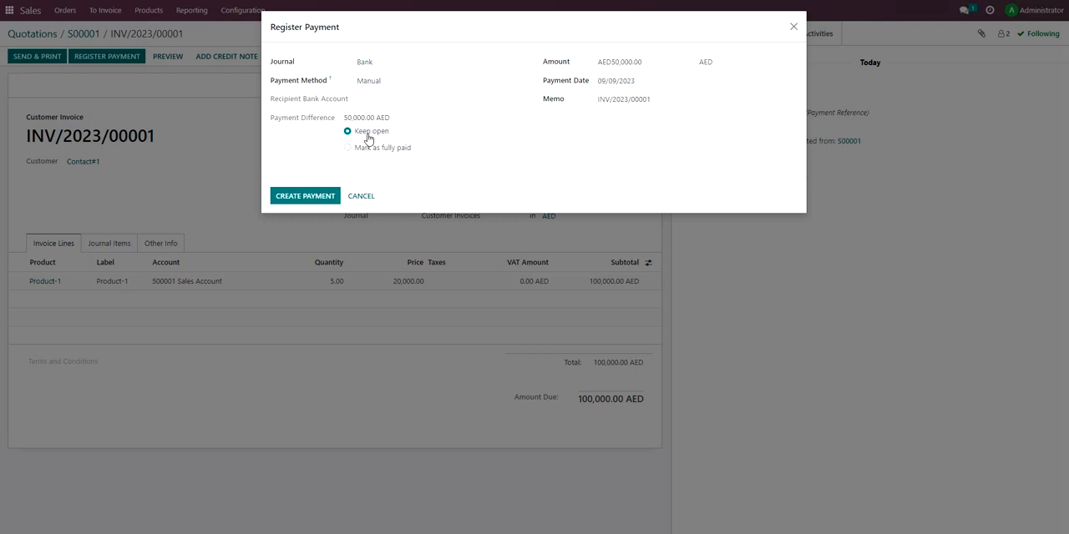
{"action": "left_click", "coordinate": [320, 196]}
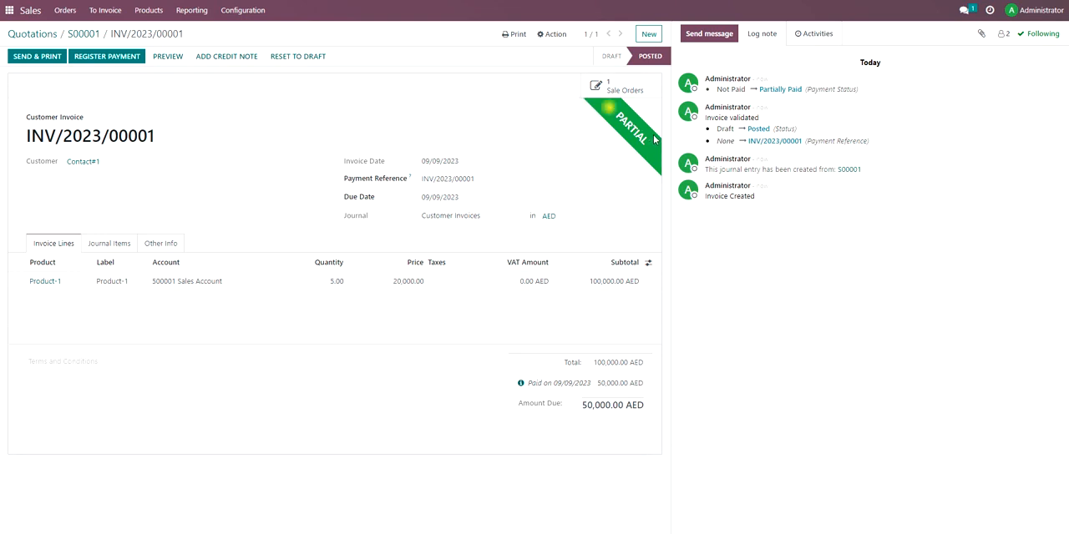
Check the invoice's amount due, then print the invoice as a PDF and review its paid amount.
{"action": "left_click_drag", "start_coordinate": [579, 406], "coordinate": [640, 406]}
{"action": "left_click", "coordinate": [615, 420]}
{"action": "left_click", "coordinate": [515, 34]}
{"action": "left_click", "coordinate": [525, 68]}
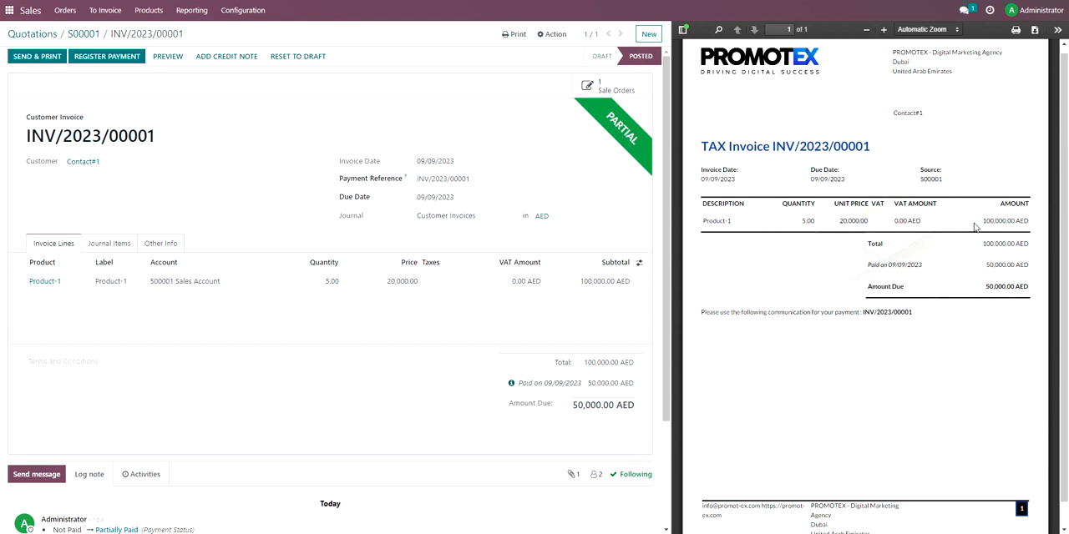
{"action": "left_click_drag", "start_coordinate": [888, 266], "coordinate": [1005, 265]}
{"action": "left_click", "coordinate": [1025, 289]}
Register a second bank payment of 50,000 AED to settle the invoice's remaining balance.
{"action": "left_click", "coordinate": [117, 57]}
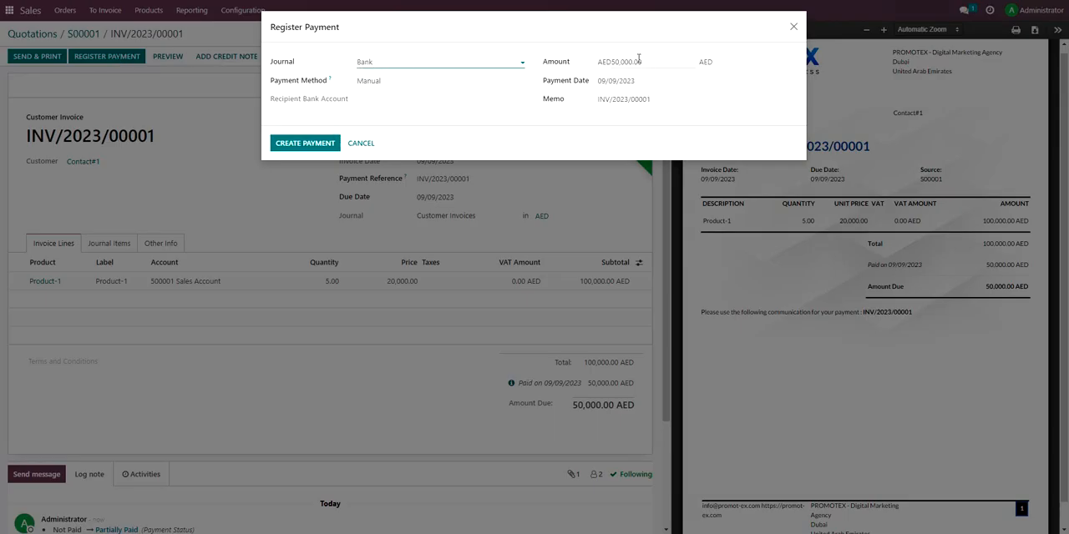
{"action": "left_click", "coordinate": [324, 142]}
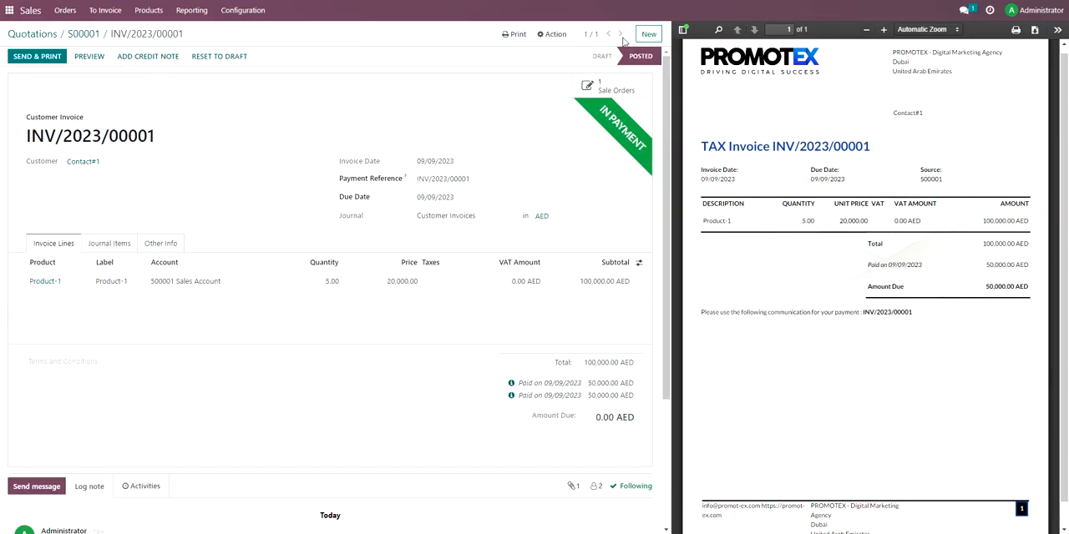
Print the customer invoice again as a PDF with both payments registered.
{"action": "left_click", "coordinate": [513, 37]}
{"action": "left_click", "coordinate": [522, 68]}
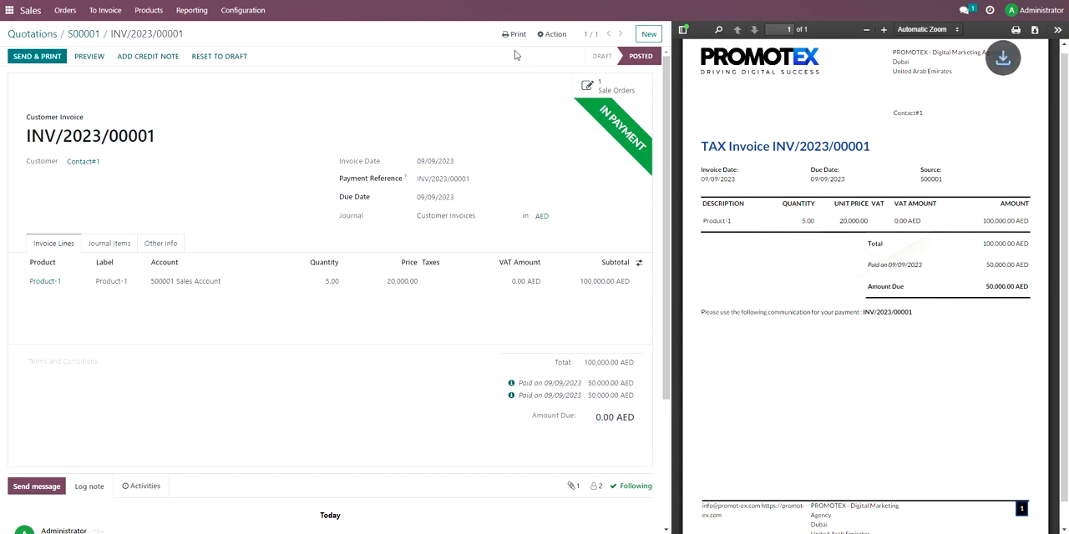
{"action": "left_click", "coordinate": [906, 80]}
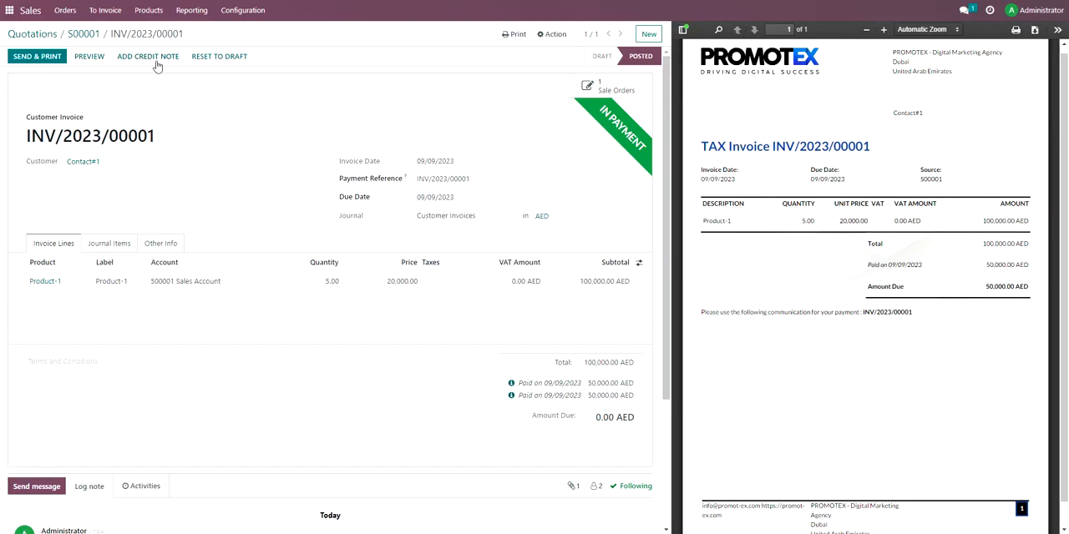
Switch to CRM, open Contact#1's product-1 opportunity from the pipeline, and view its linked sales order.
{"action": "left_click", "coordinate": [51, 36]}
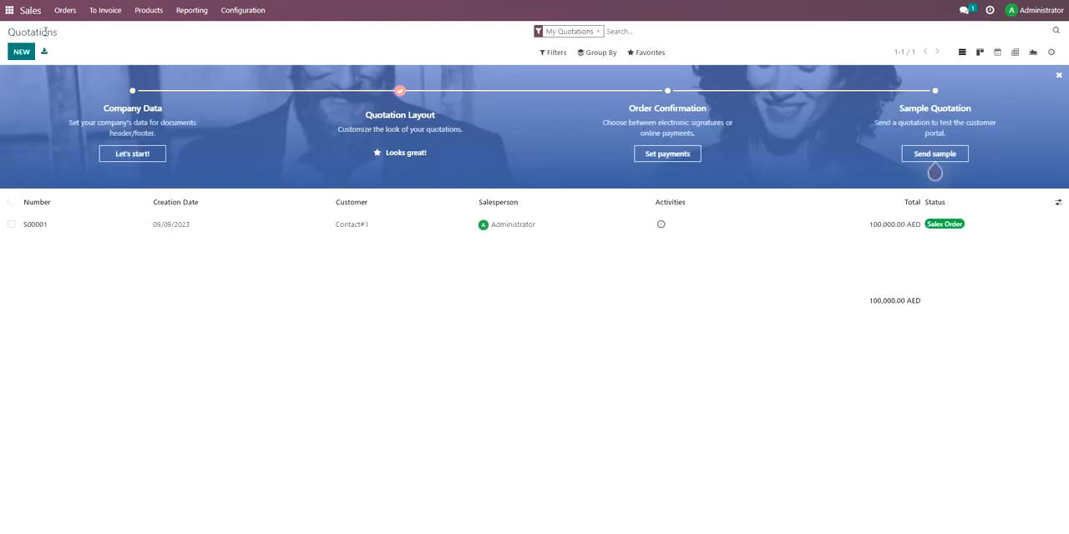
{"action": "left_click", "coordinate": [7, 11]}
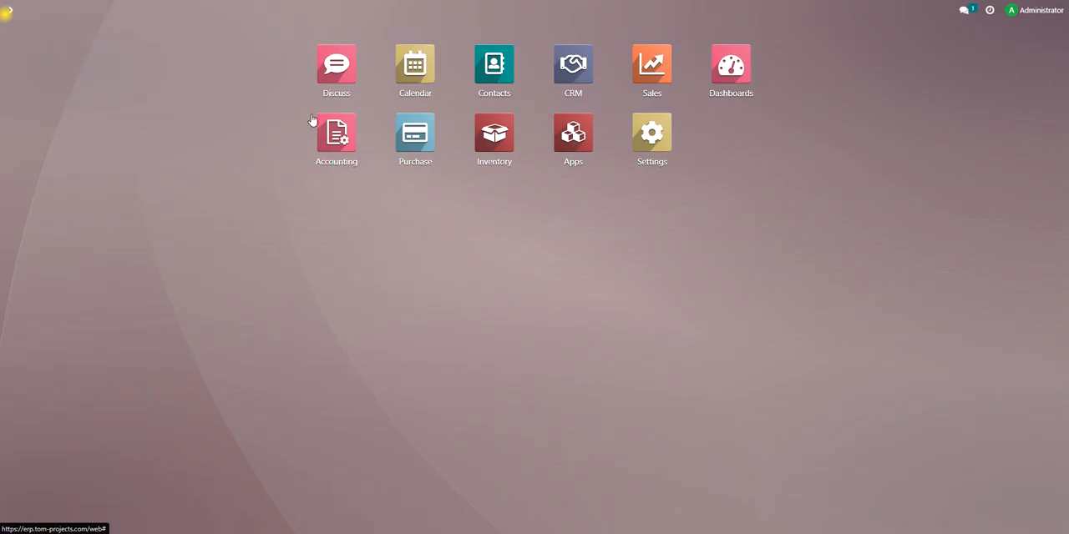
{"action": "left_click", "coordinate": [557, 74]}
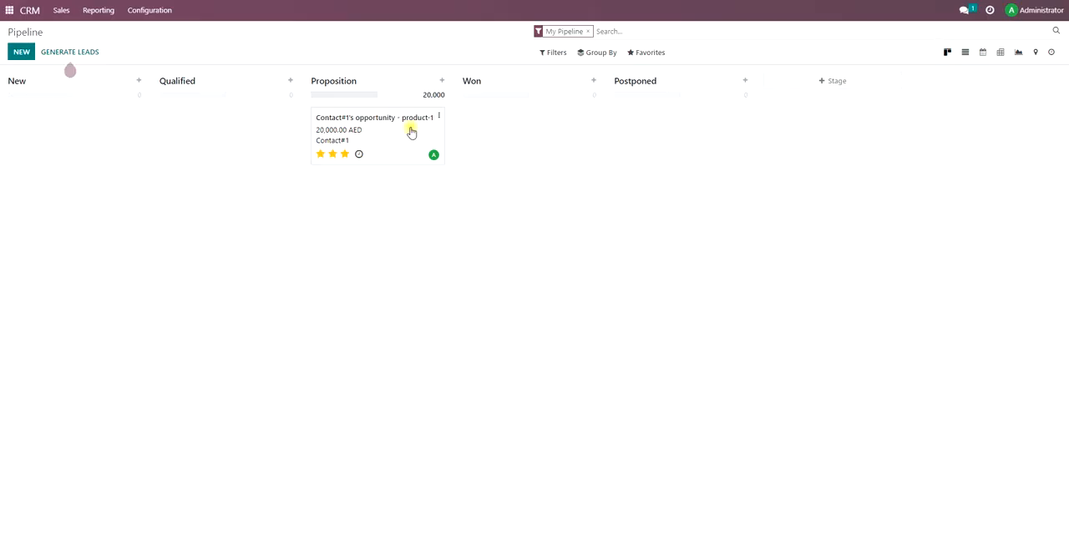
{"action": "left_click", "coordinate": [411, 132]}
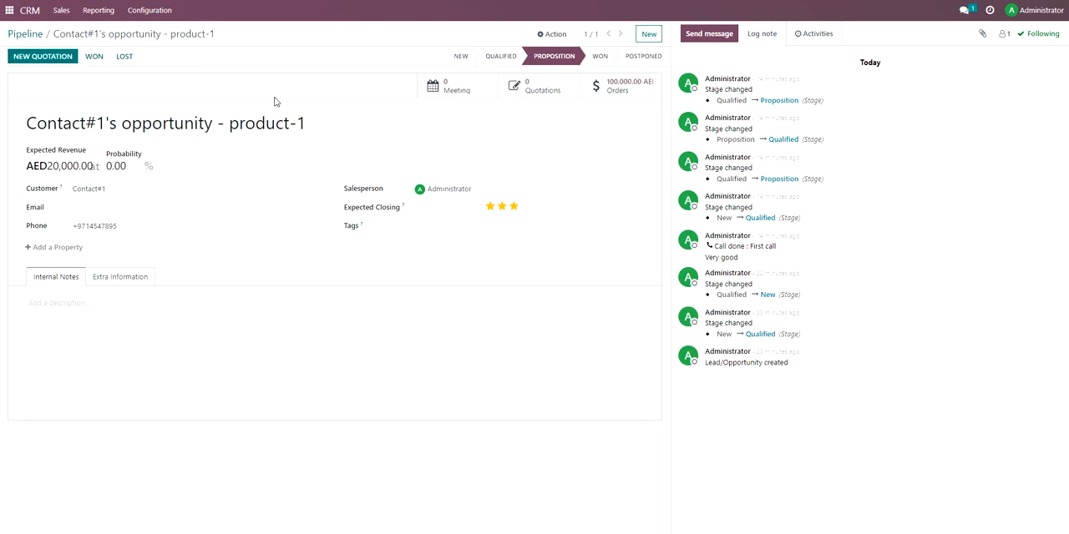
{"action": "left_click", "coordinate": [605, 87]}
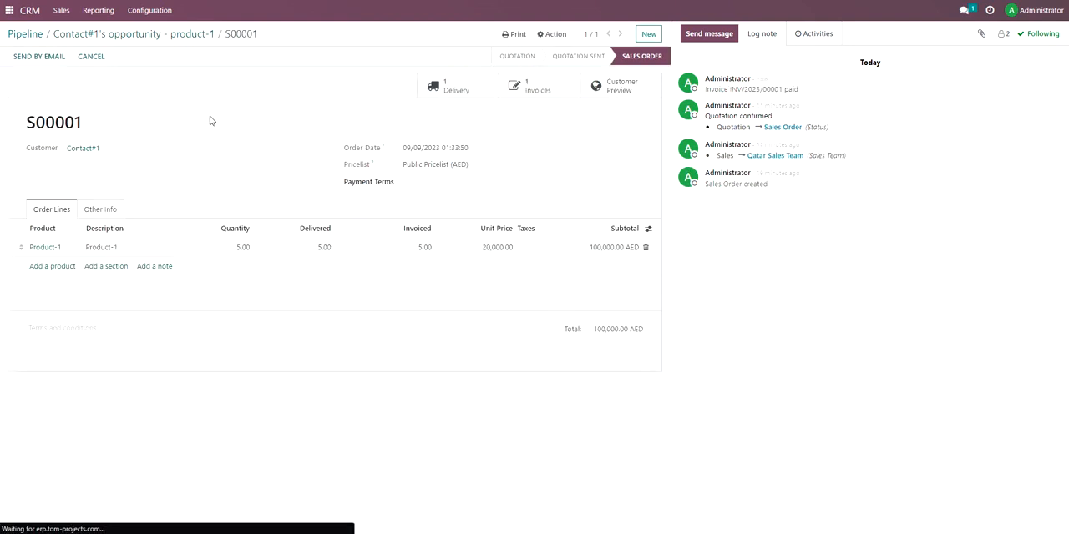
Examine the sales order's other info, including sales team, delivery and source tracking, and return to its order lines.
{"action": "left_click_drag", "start_coordinate": [36, 122], "coordinate": [98, 125]}
{"action": "left_click", "coordinate": [99, 124]}
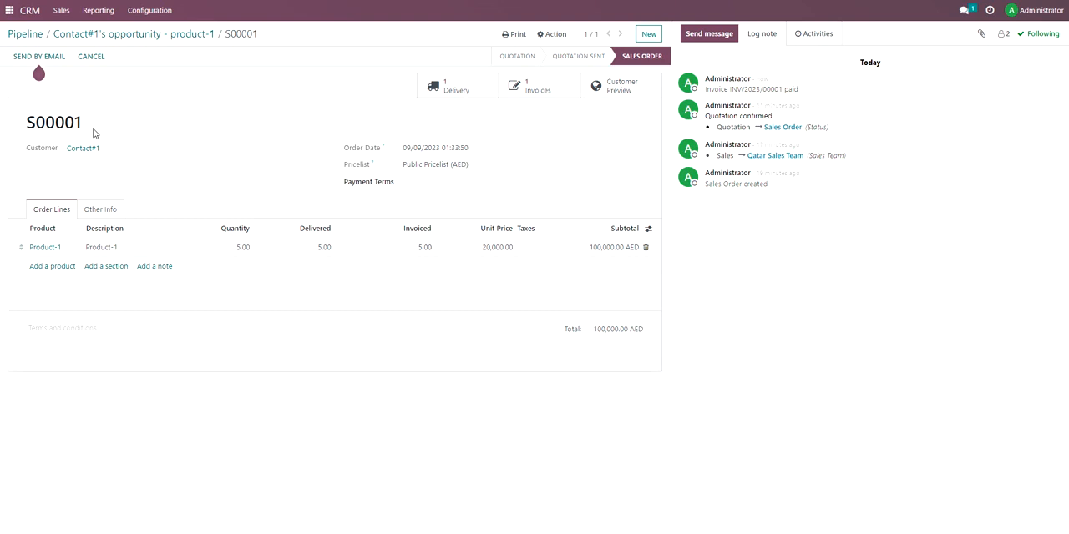
{"action": "left_click", "coordinate": [106, 210]}
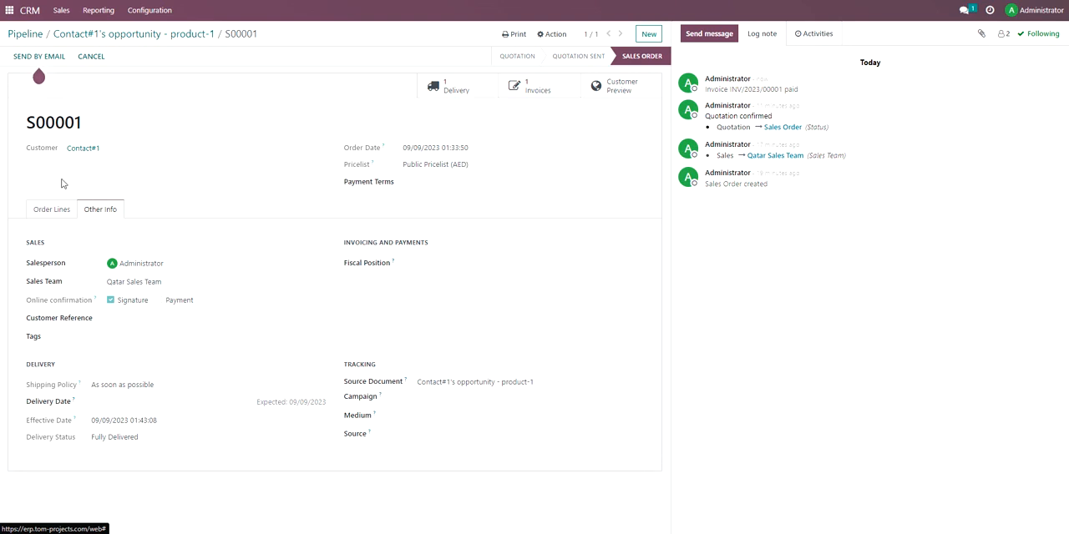
{"action": "left_click", "coordinate": [62, 203]}
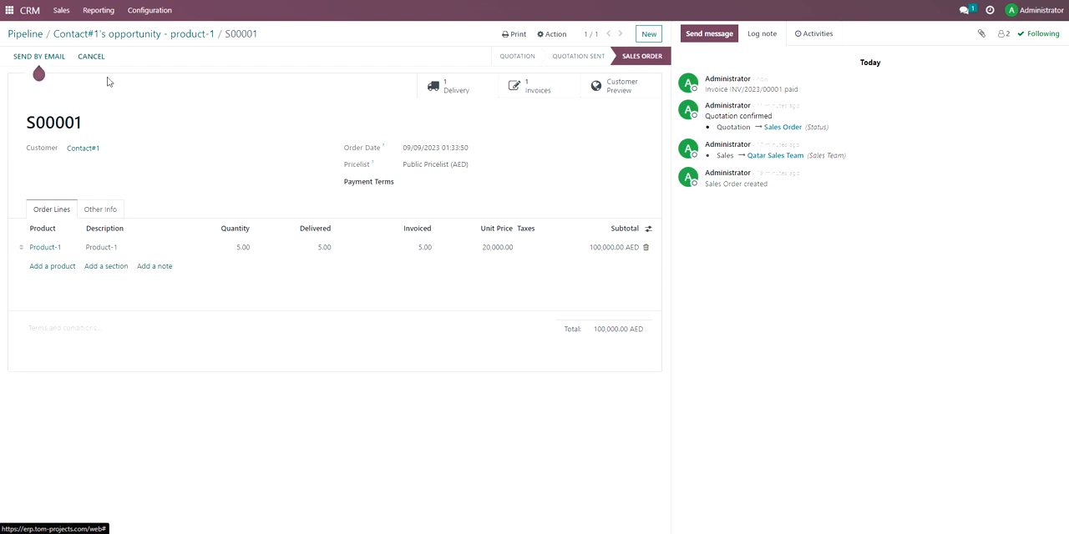
Check Inventory's replenishment list for remaining needs with the To Reorder and Not Snoozed filters removed, and reload its default view.
{"action": "left_click", "coordinate": [10, 11]}
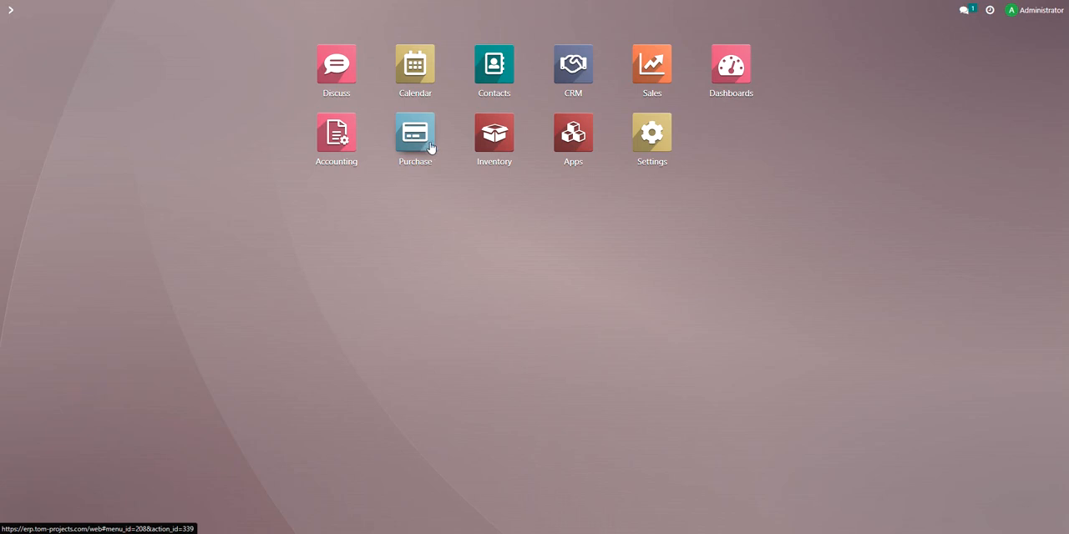
{"action": "left_click", "coordinate": [494, 138]}
{"action": "left_click", "coordinate": [132, 10]}
{"action": "left_click", "coordinate": [138, 33]}
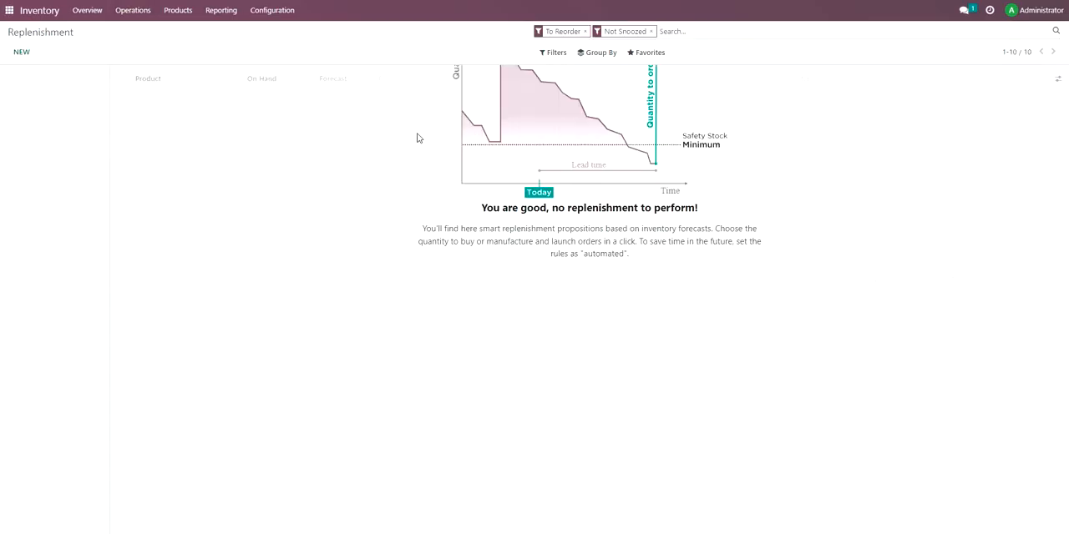
{"action": "left_click", "coordinate": [650, 31]}
{"action": "left_click", "coordinate": [584, 30]}
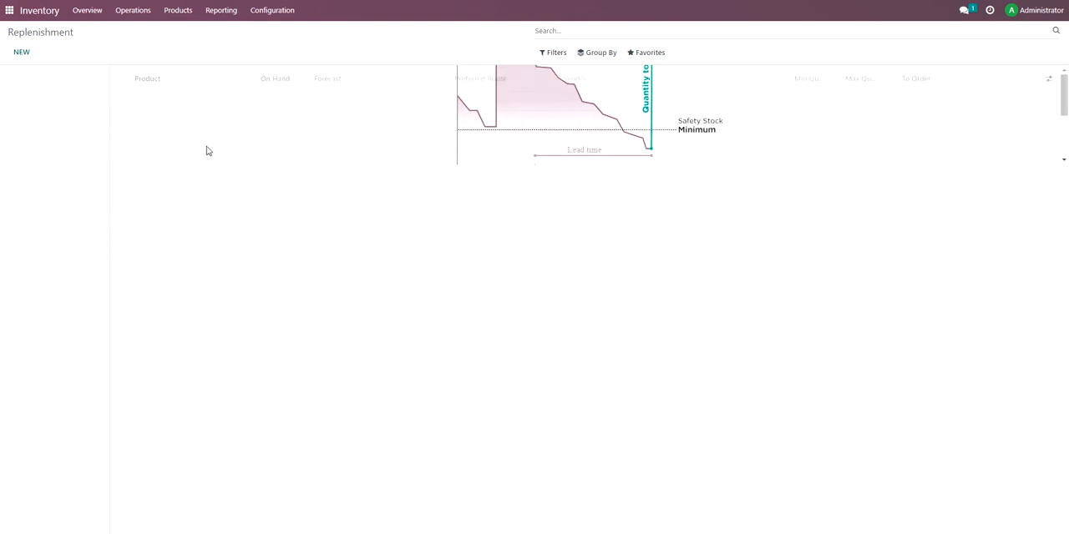
{"action": "left_click", "coordinate": [140, 12]}
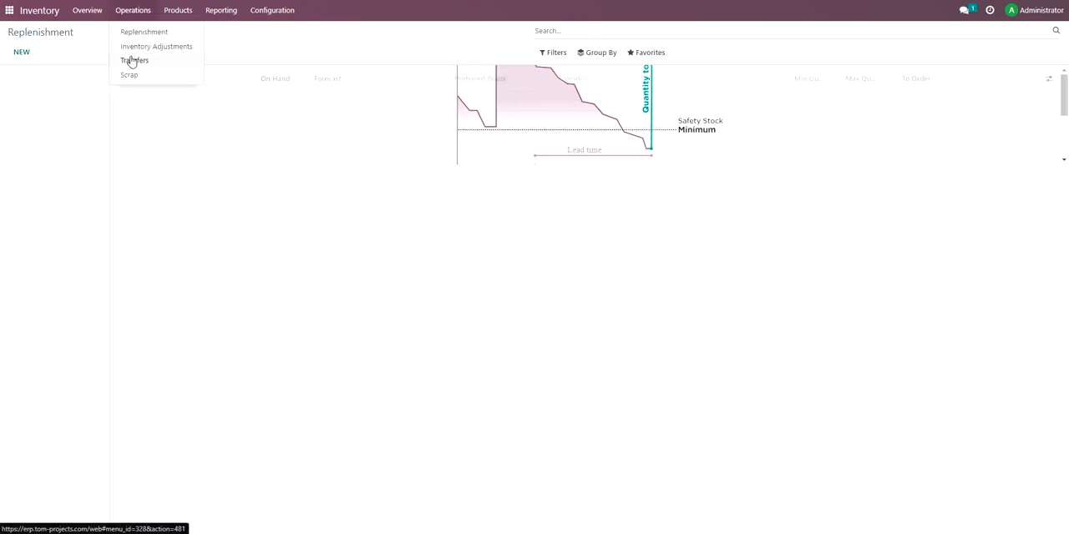
{"action": "left_click", "coordinate": [138, 34]}
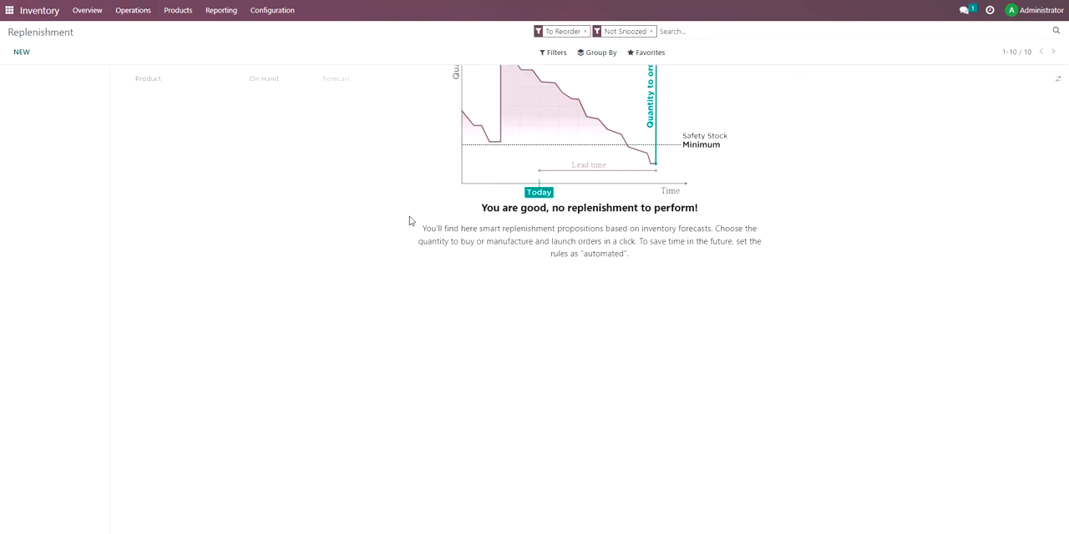
Switch to Purchase and open the Vendor-1 purchase order to review its receipt and vendor bill.
{"action": "left_click", "coordinate": [9, 10]}
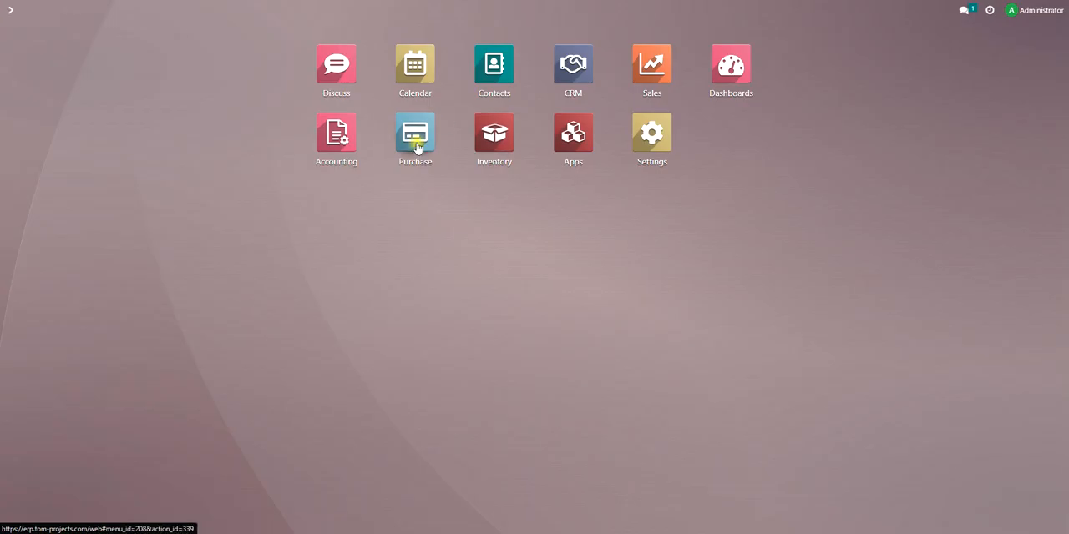
{"action": "left_click", "coordinate": [417, 146]}
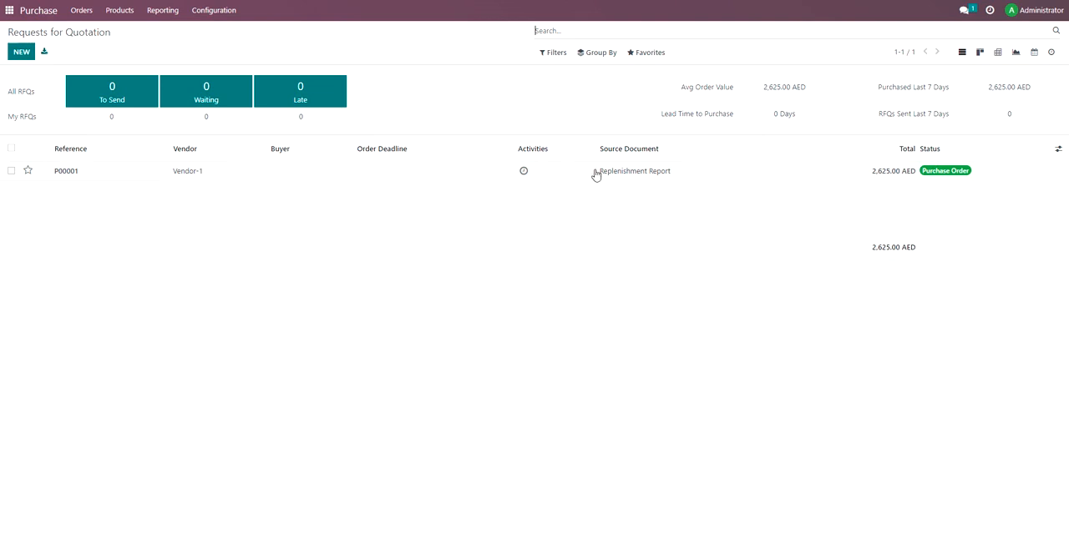
{"action": "left_click", "coordinate": [836, 177]}
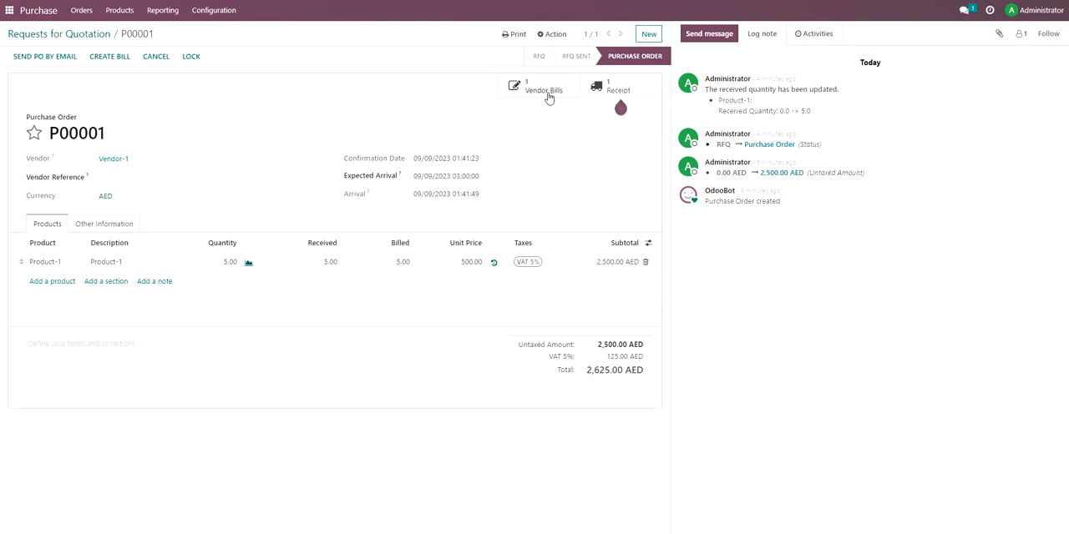
Switch to Sales and open Contact#1's sales order to review its delivery and invoice.
{"action": "left_click", "coordinate": [10, 10]}
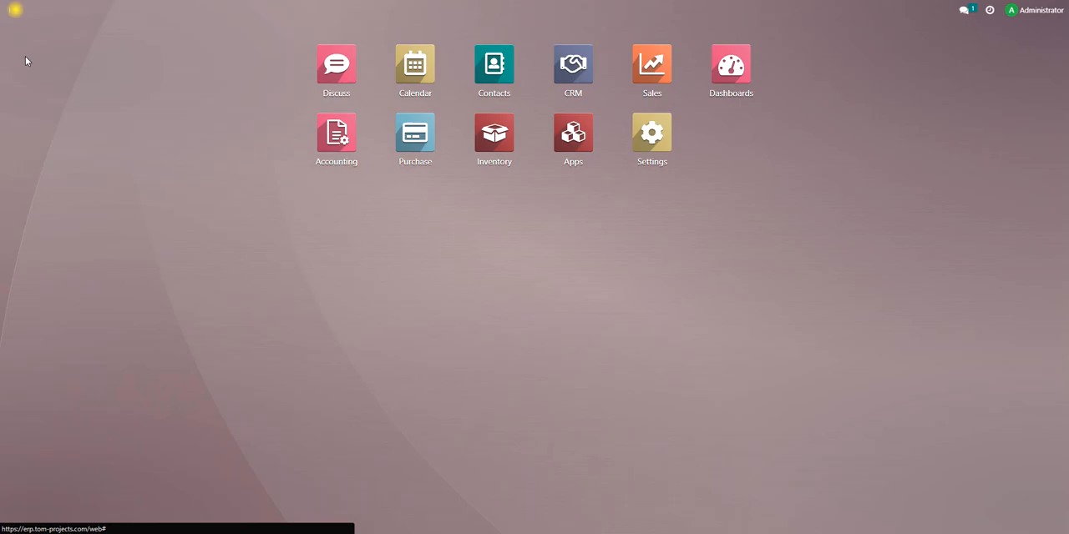
{"action": "left_click", "coordinate": [652, 65]}
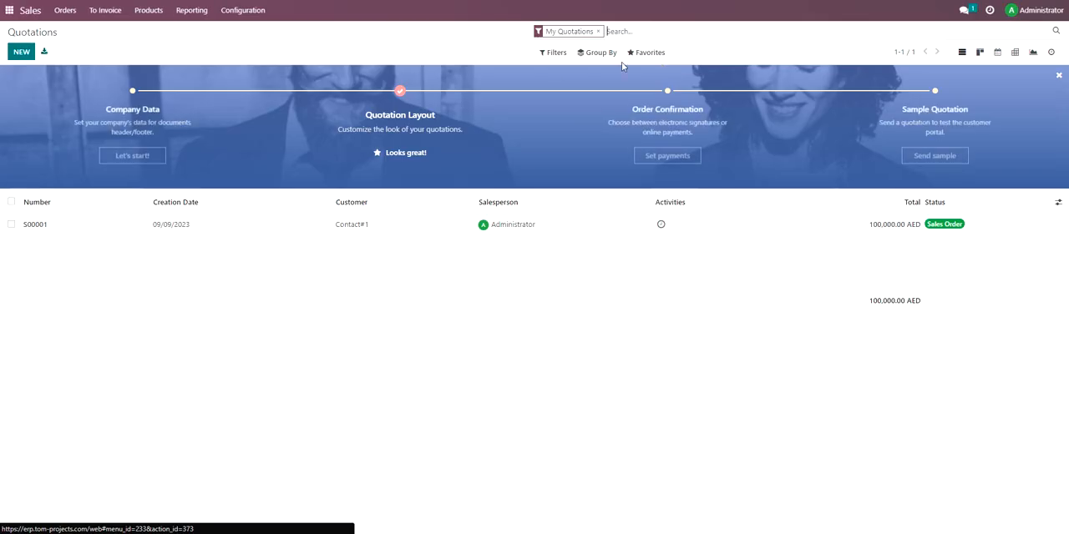
{"action": "left_click", "coordinate": [198, 231]}
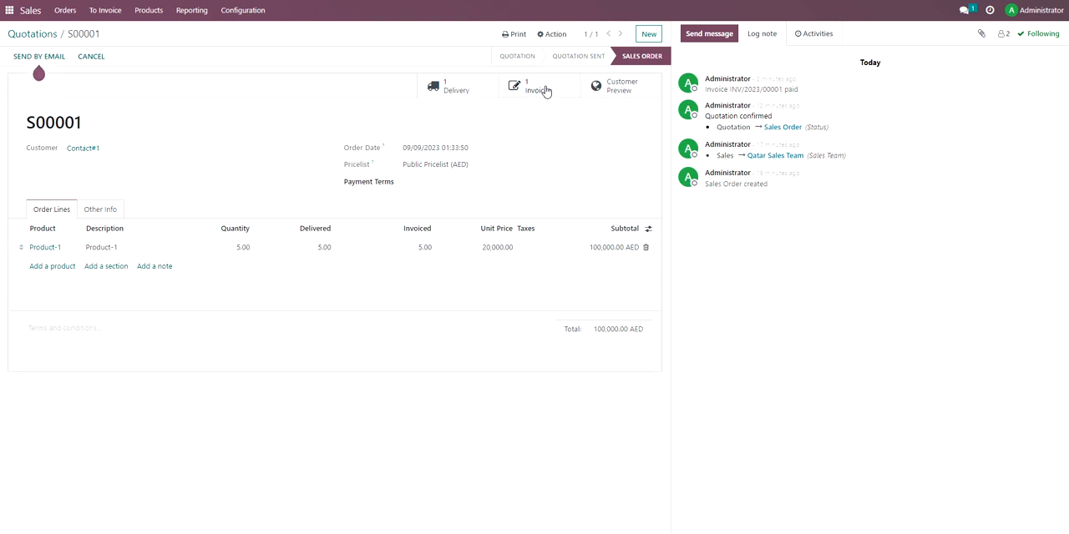
Switch to Inventory, open Product-1's product record, and examine the history of its incoming and outgoing stock moves.
{"action": "left_click", "coordinate": [7, 17]}
{"action": "left_click", "coordinate": [485, 134]}
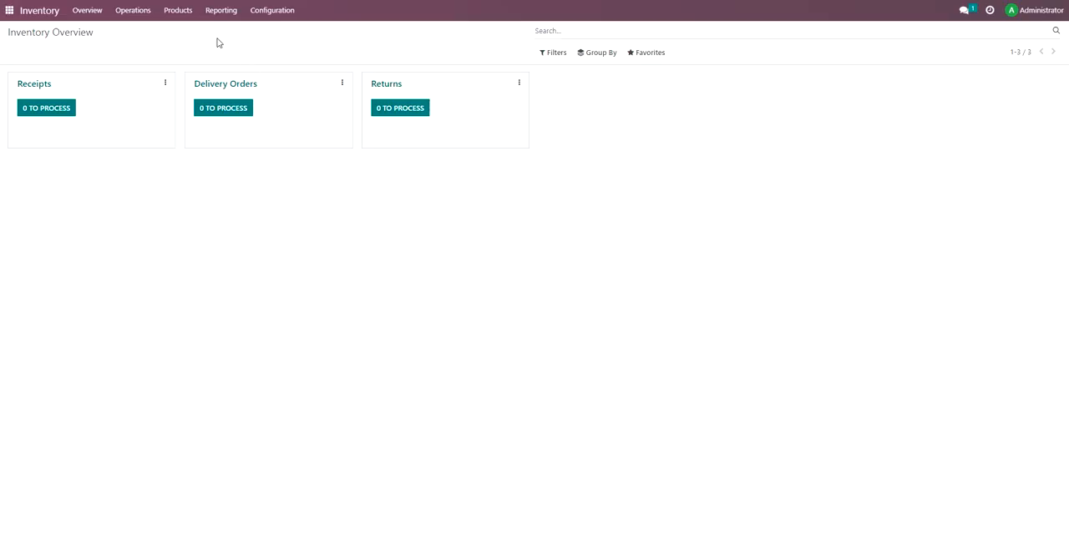
{"action": "left_click", "coordinate": [163, 10]}
{"action": "left_click", "coordinate": [169, 30]}
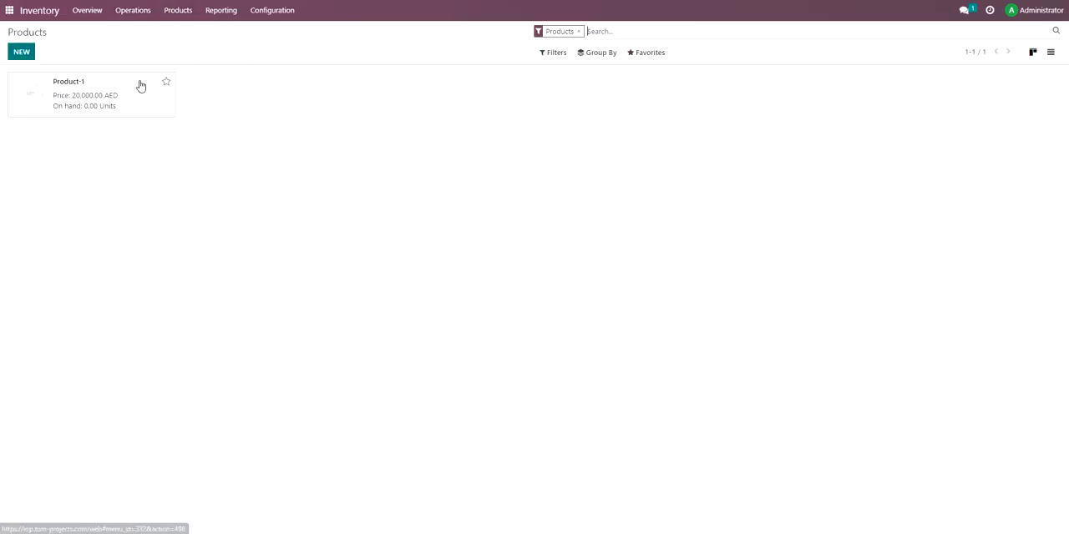
{"action": "left_click", "coordinate": [108, 84]}
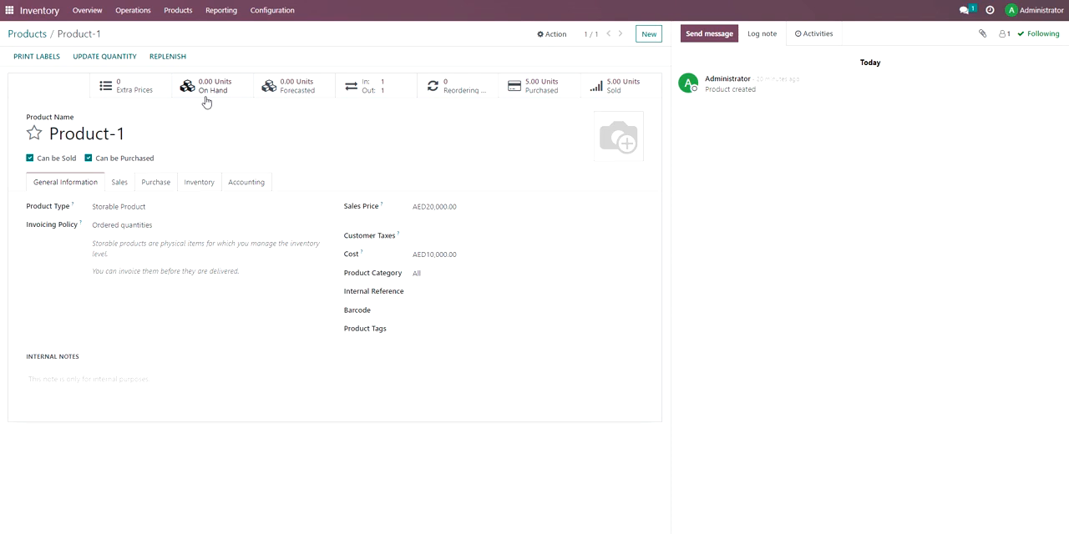
{"action": "left_click", "coordinate": [364, 88]}
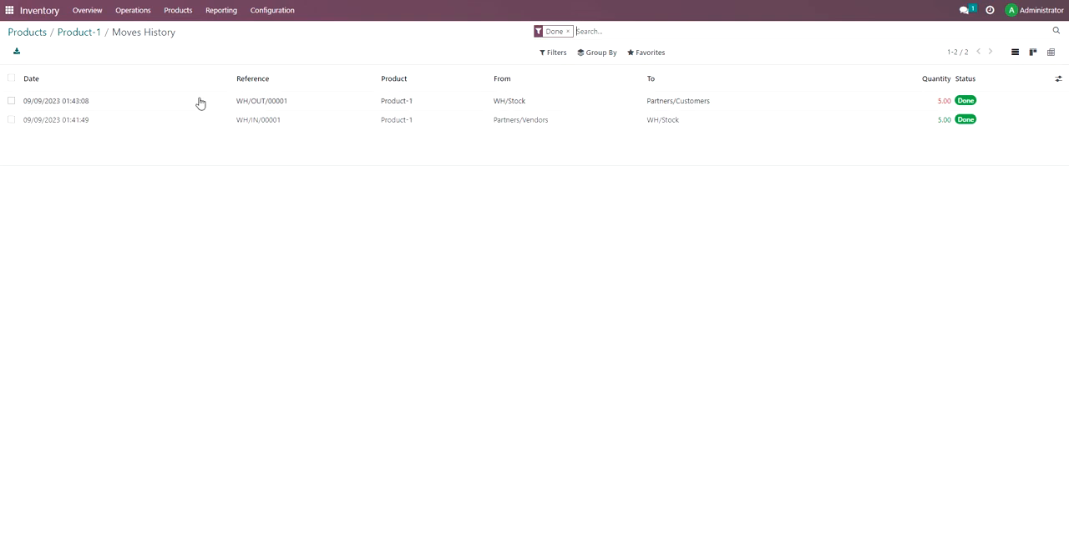
Set Product-1's quantity on hand to 50 units and review its stock moves history.
{"action": "left_click", "coordinate": [79, 32]}
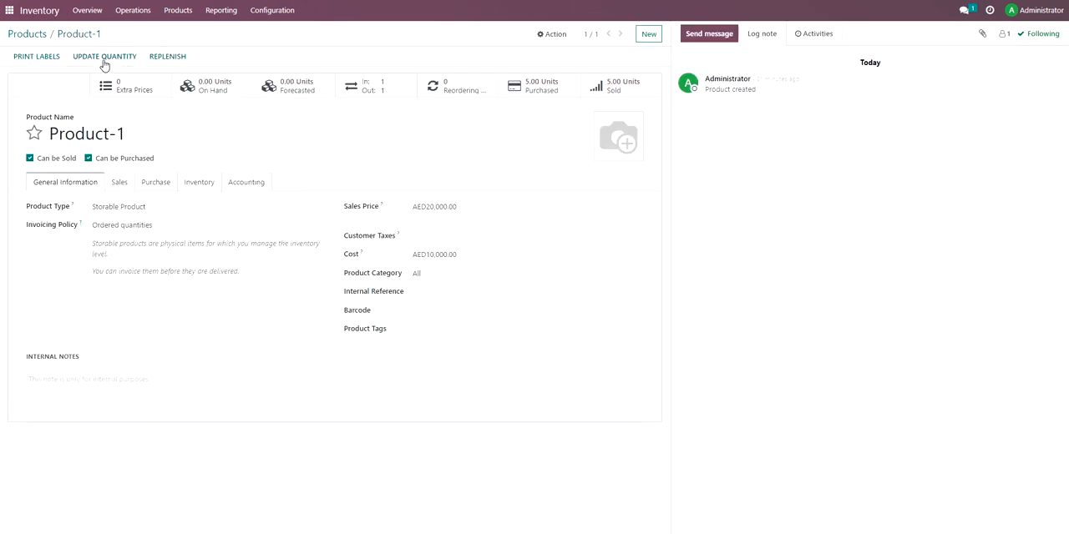
{"action": "left_click", "coordinate": [103, 58]}
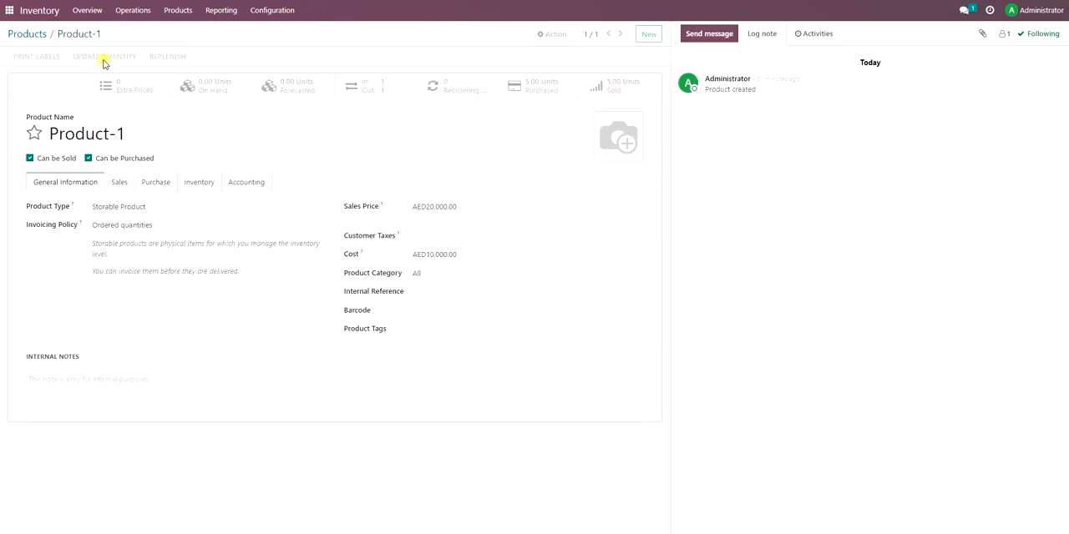
{"action": "left_click", "coordinate": [392, 62]}
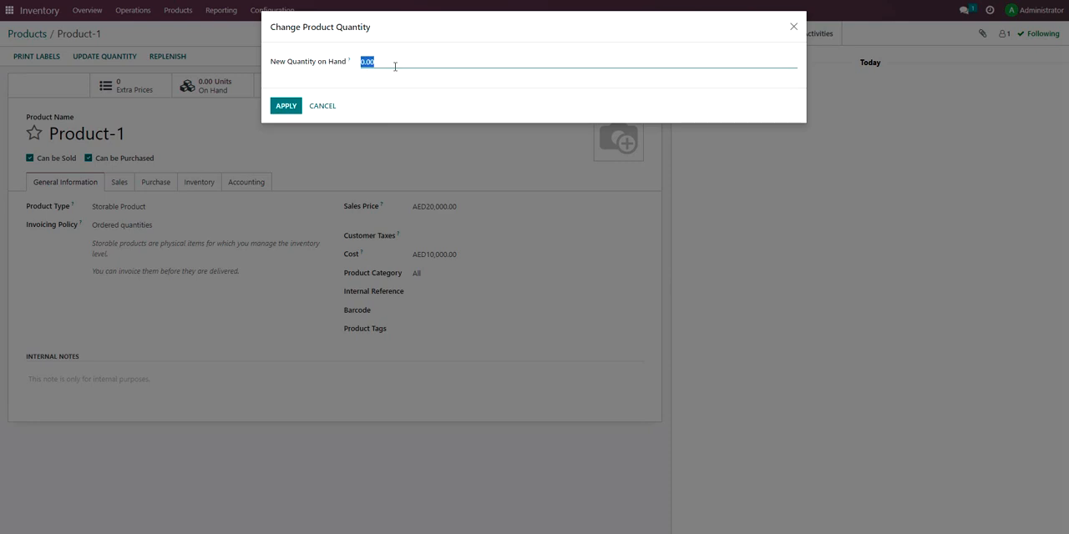
{"action": "type", "text": "10"}
{"action": "left_click", "coordinate": [285, 105]}
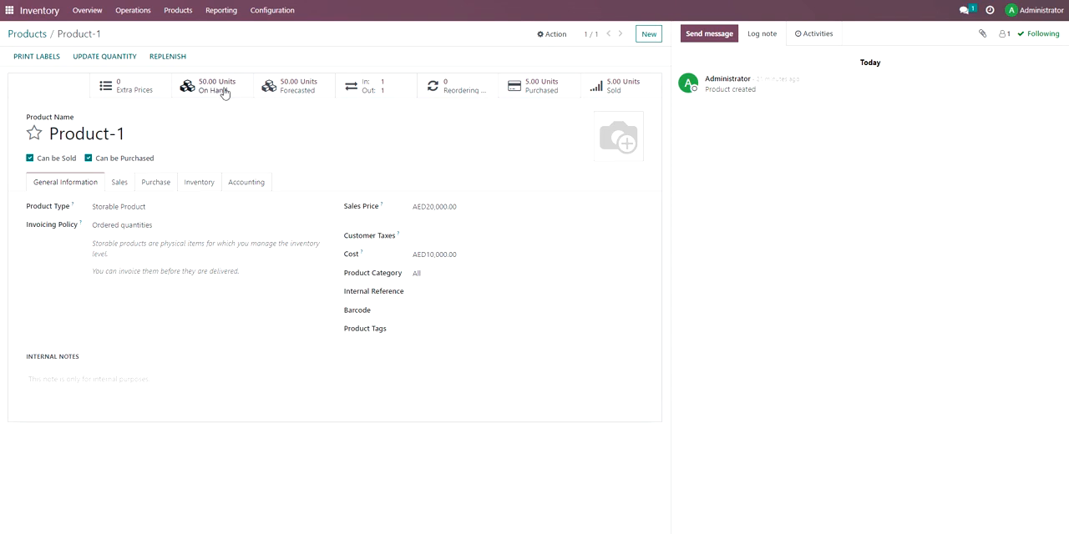
{"action": "left_click", "coordinate": [358, 88]}
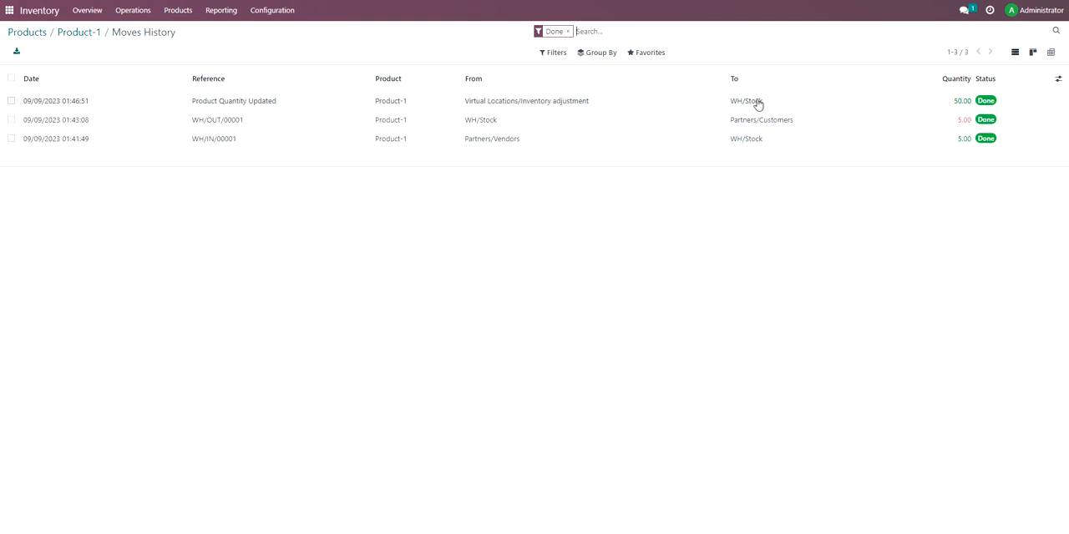
Create and save a new warehouse named "Warehouse - SA" with the short name WH-SA.
{"action": "left_click", "coordinate": [273, 15]}
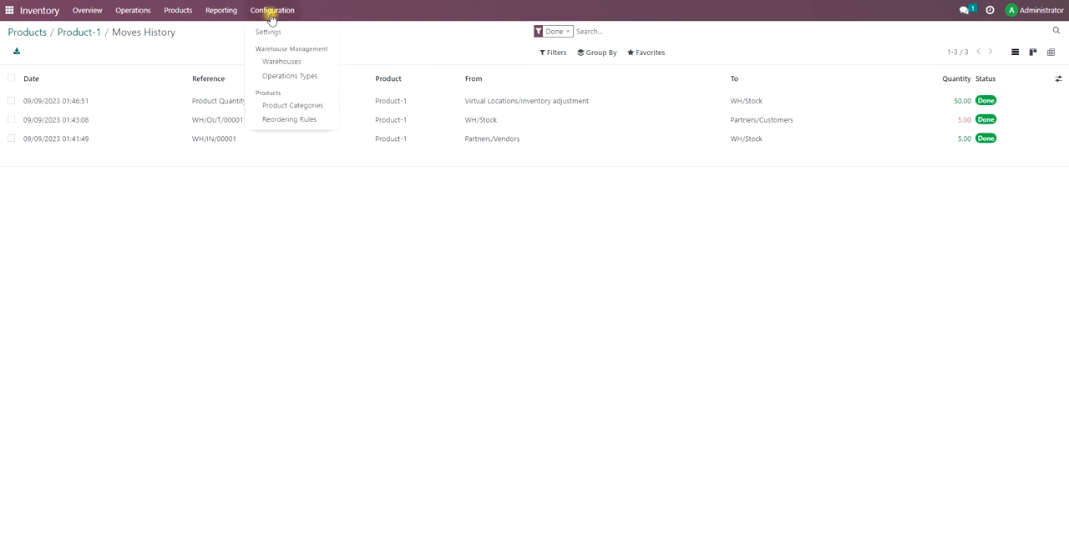
{"action": "left_click", "coordinate": [284, 64]}
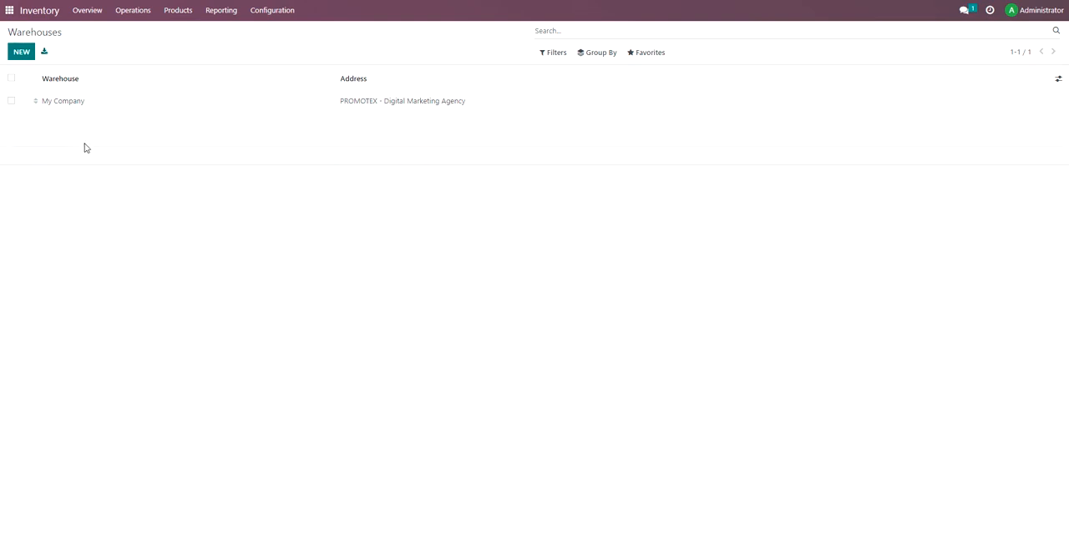
{"action": "left_click", "coordinate": [22, 57]}
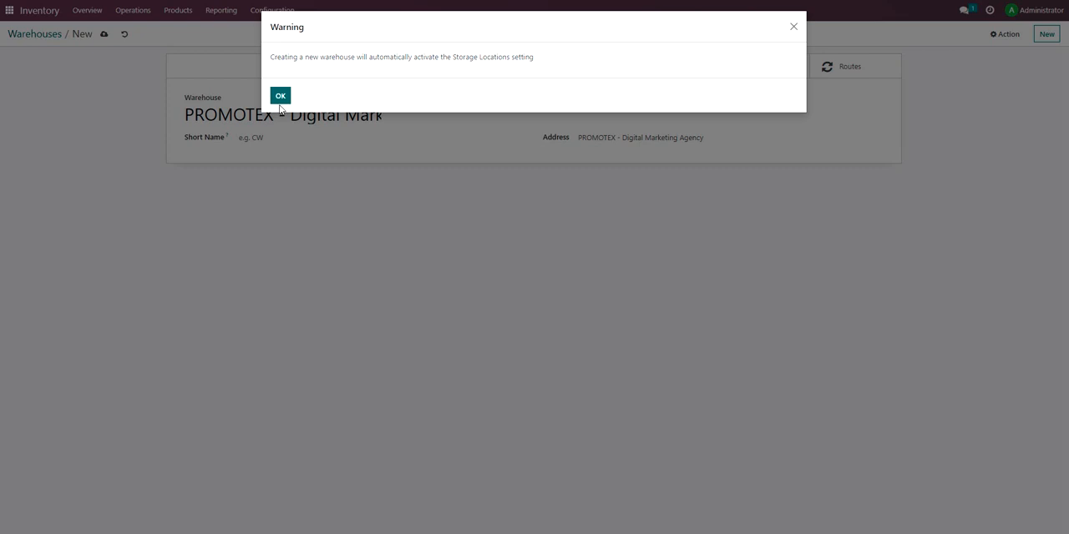
{"action": "left_click", "coordinate": [279, 99]}
{"action": "triple_click", "coordinate": [291, 114]}
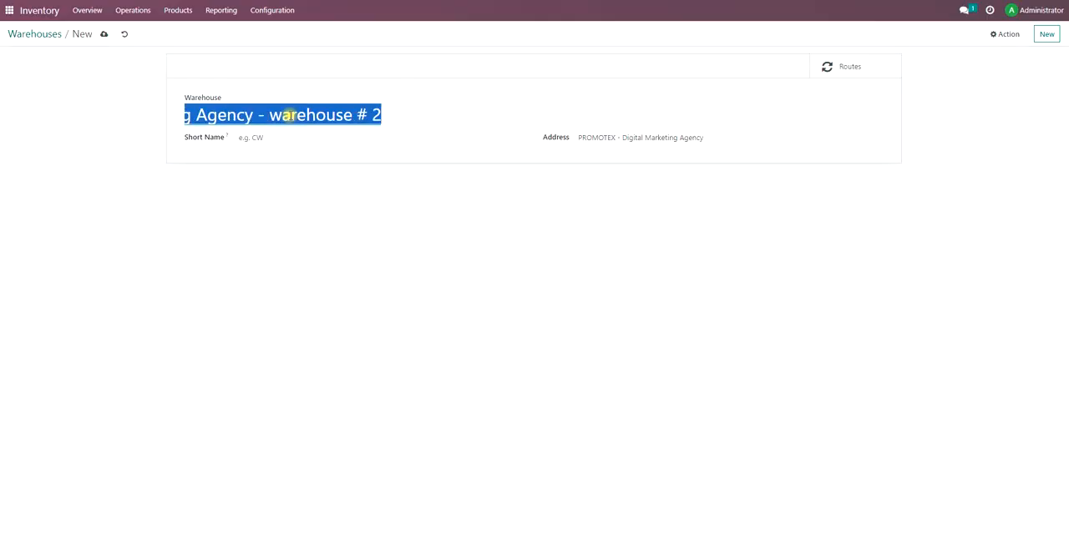
{"action": "type", "text": "W"}
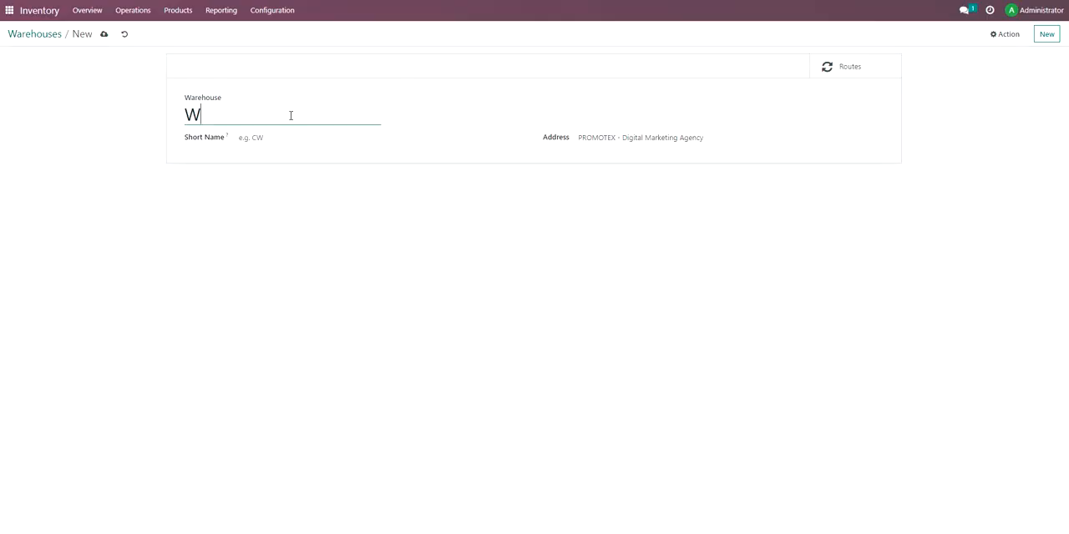
{"action": "type", "text": "arehouse - KSA"}
{"action": "left_click", "coordinate": [264, 137]}
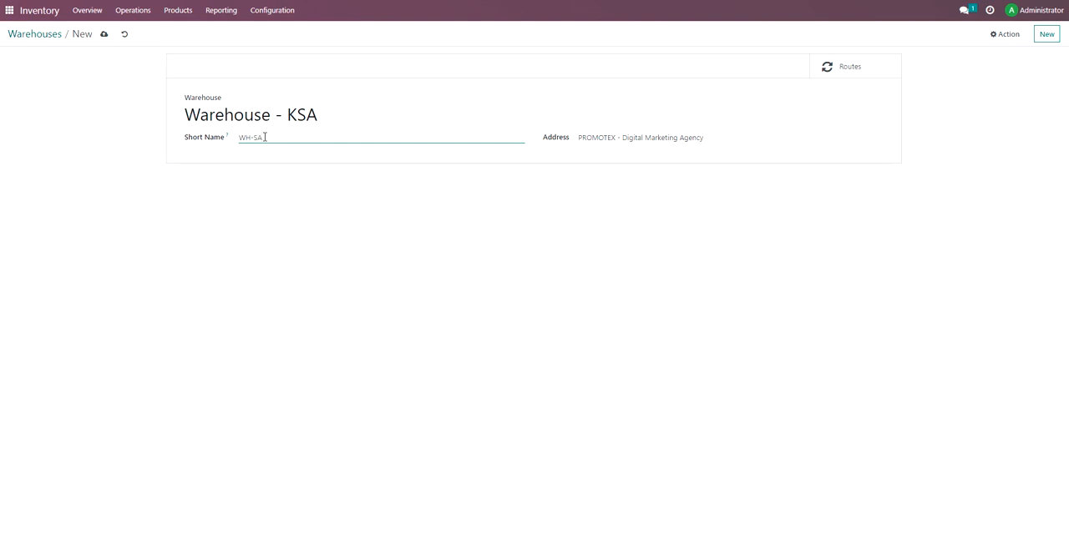
{"action": "left_click", "coordinate": [298, 114]}
{"action": "key", "text": "BackSpace"}
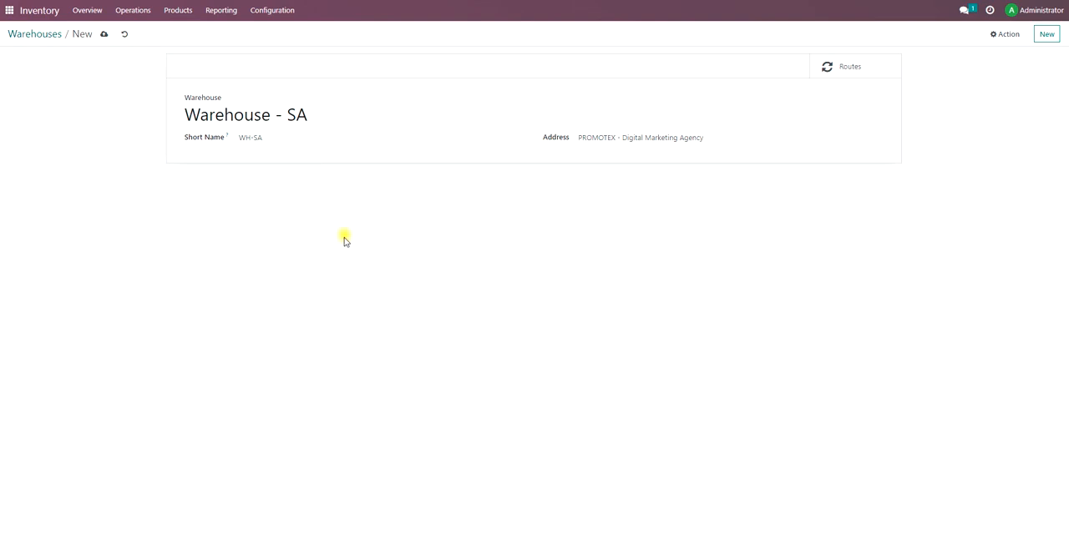
{"action": "left_click", "coordinate": [105, 34]}
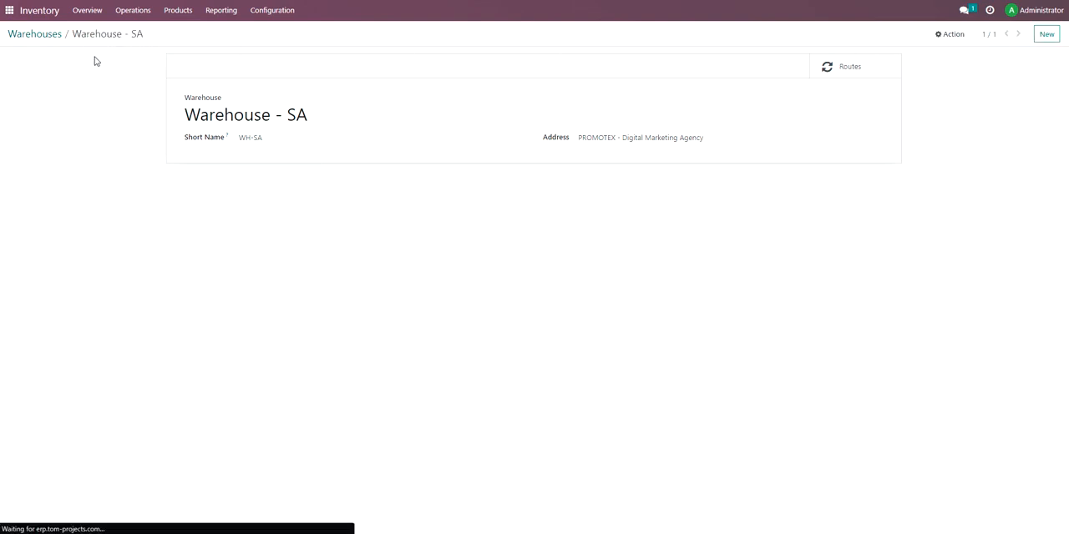
Create another warehouse named "Warehouse UAE" with the short name WH-AE, and return to the warehouse list.
{"action": "left_click", "coordinate": [51, 37]}
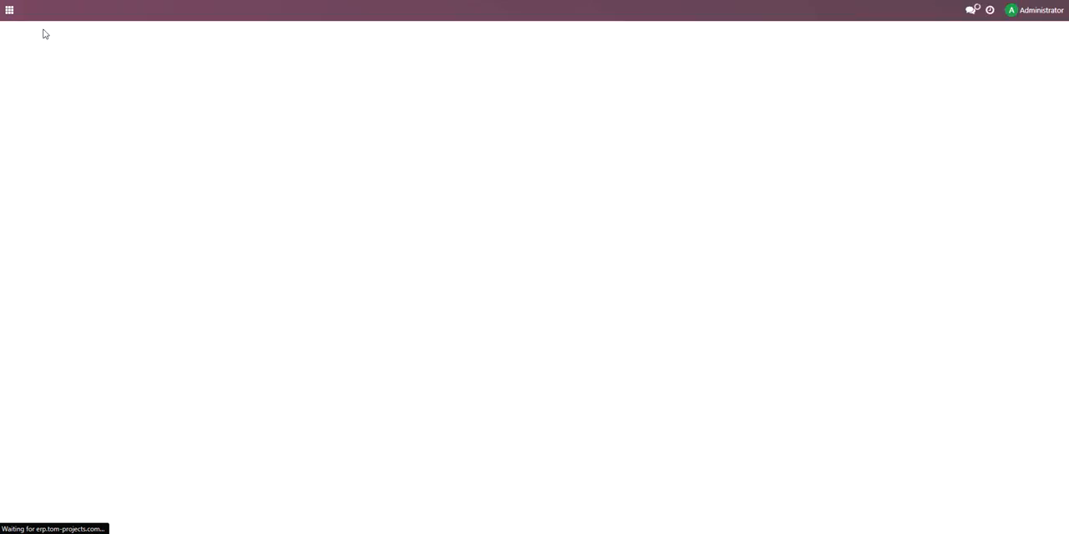
{"action": "left_click", "coordinate": [41, 31]}
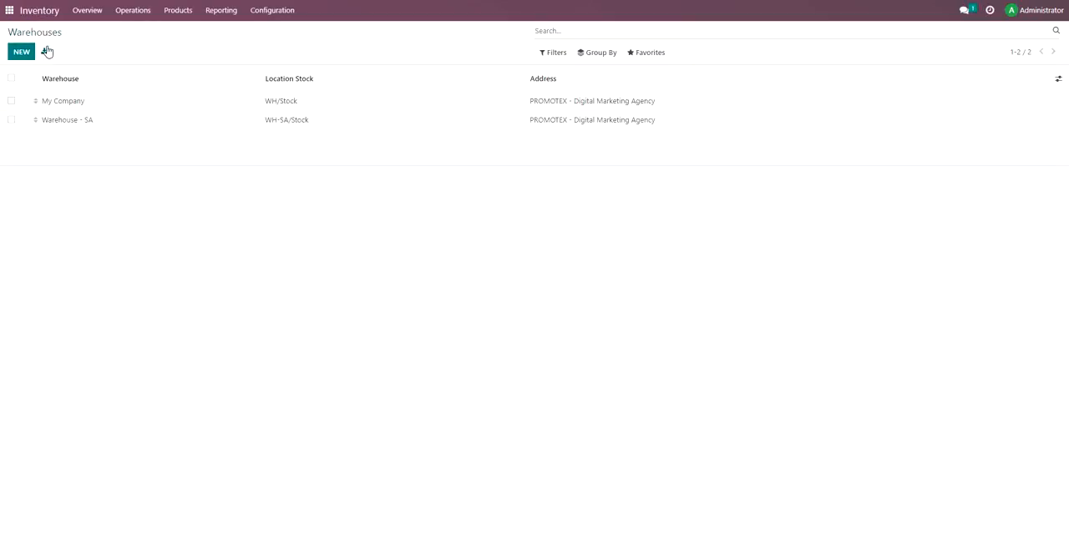
{"action": "left_click", "coordinate": [22, 51]}
{"action": "triple_click", "coordinate": [261, 120]}
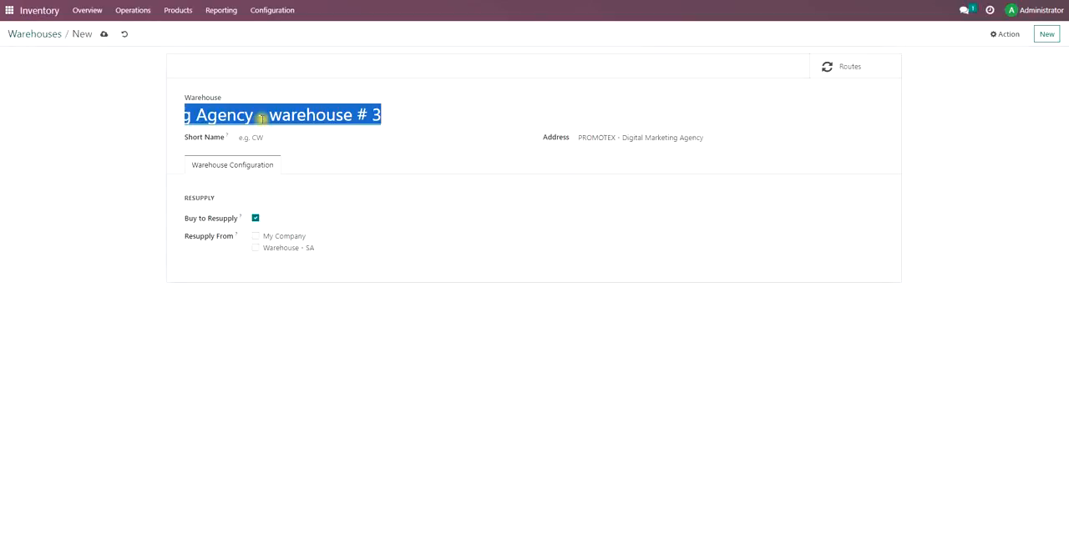
{"action": "type", "text": "Warehouse UAE"}
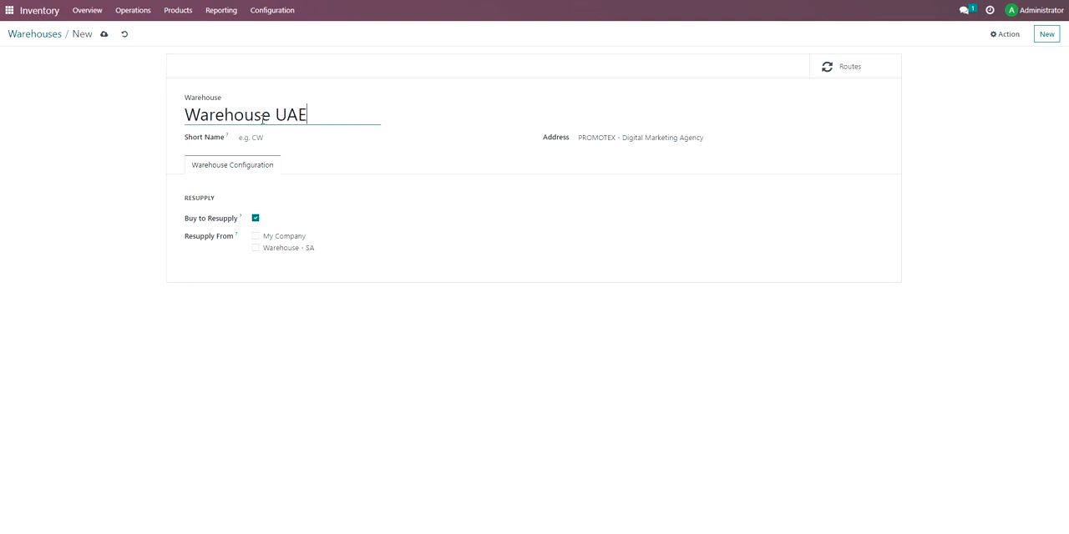
{"action": "left_click", "coordinate": [261, 139]}
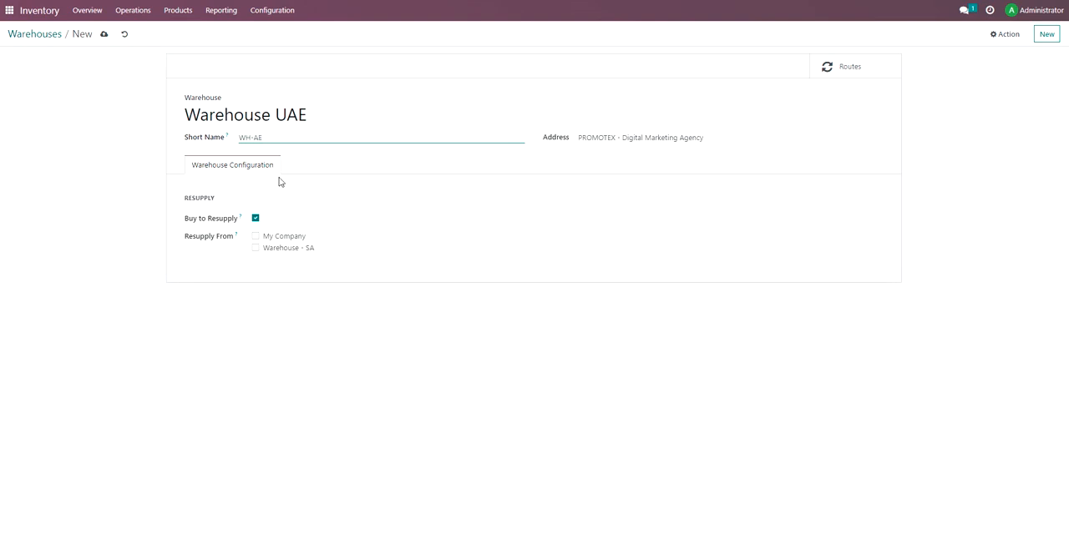
{"action": "left_click", "coordinate": [103, 35]}
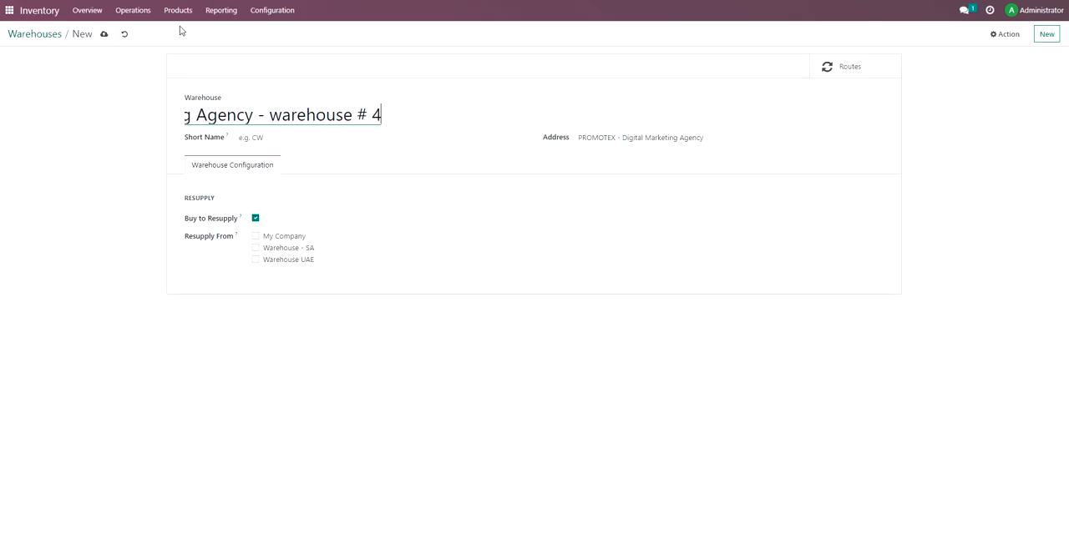
{"action": "left_click", "coordinate": [45, 37]}
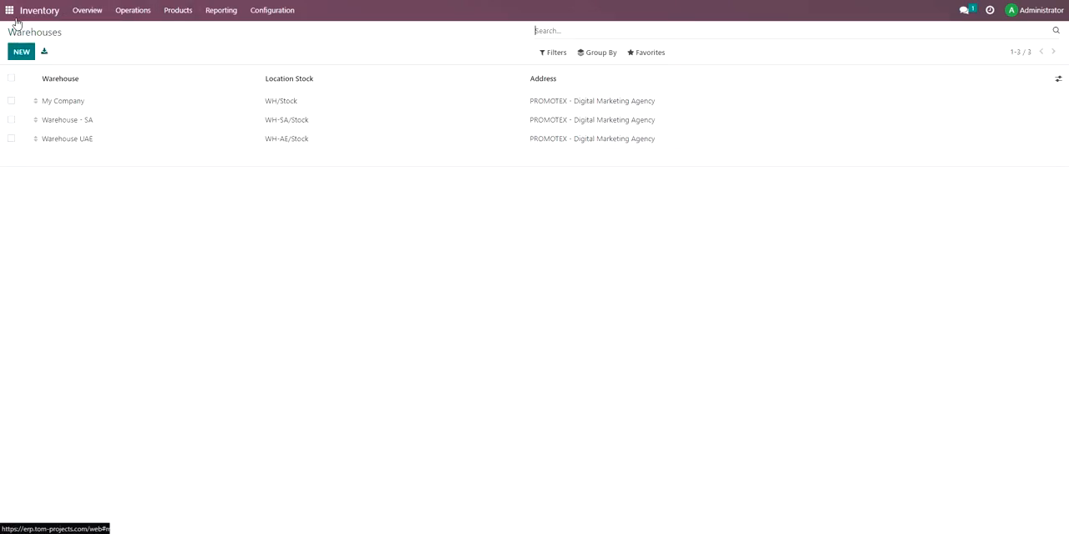
Reopen Inventory from the home screen and check its list of configured warehouses.
{"action": "left_click", "coordinate": [10, 15]}
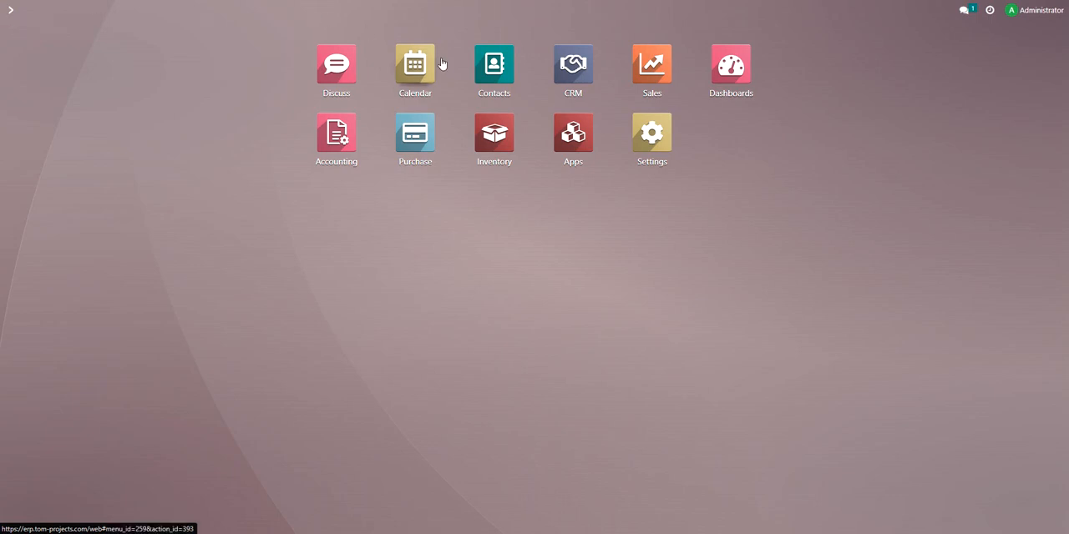
{"action": "left_click", "coordinate": [494, 147]}
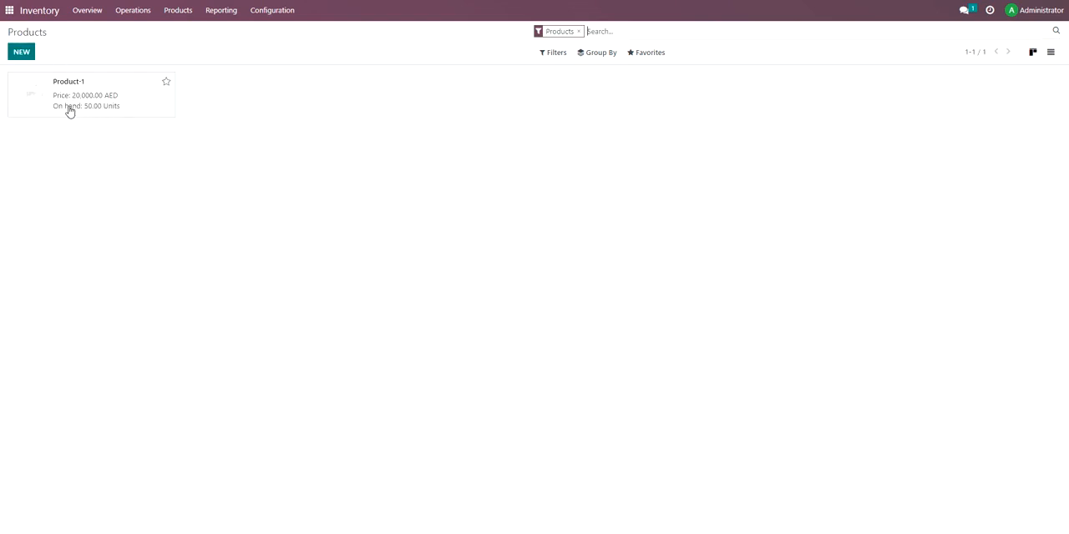
{"action": "left_click", "coordinate": [269, 10]}
{"action": "left_click", "coordinate": [276, 61]}
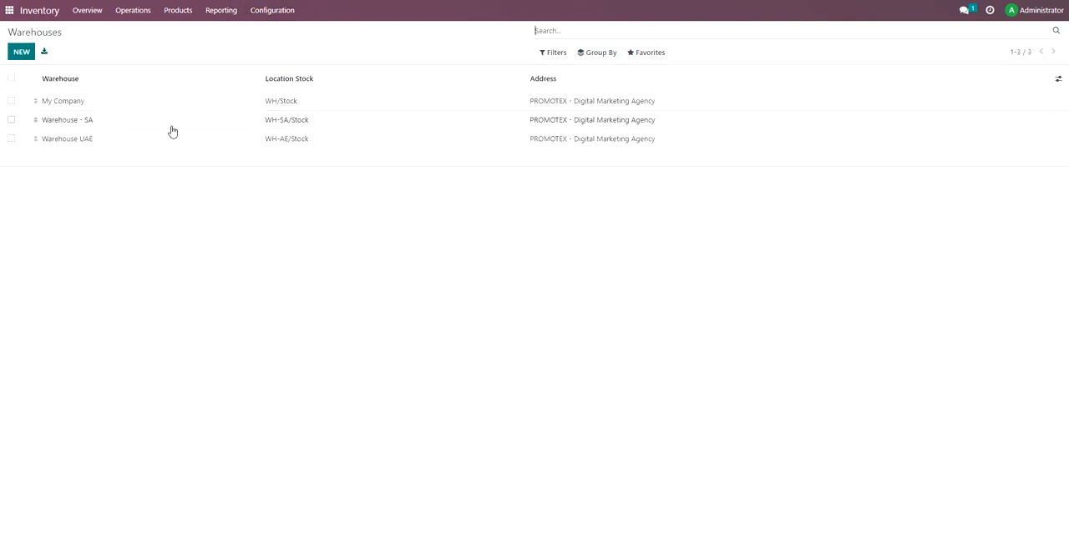
Switch to Purchase and start a new purchase order for Vendor-1 from the purchase orders list.
{"action": "left_click", "coordinate": [9, 10]}
{"action": "left_click", "coordinate": [427, 149]}
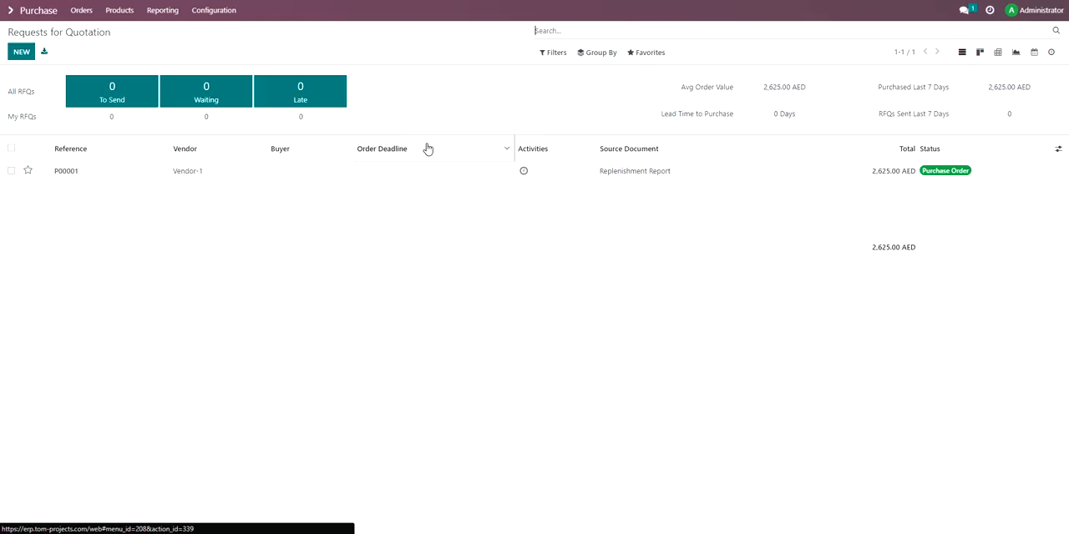
{"action": "left_click", "coordinate": [21, 51]}
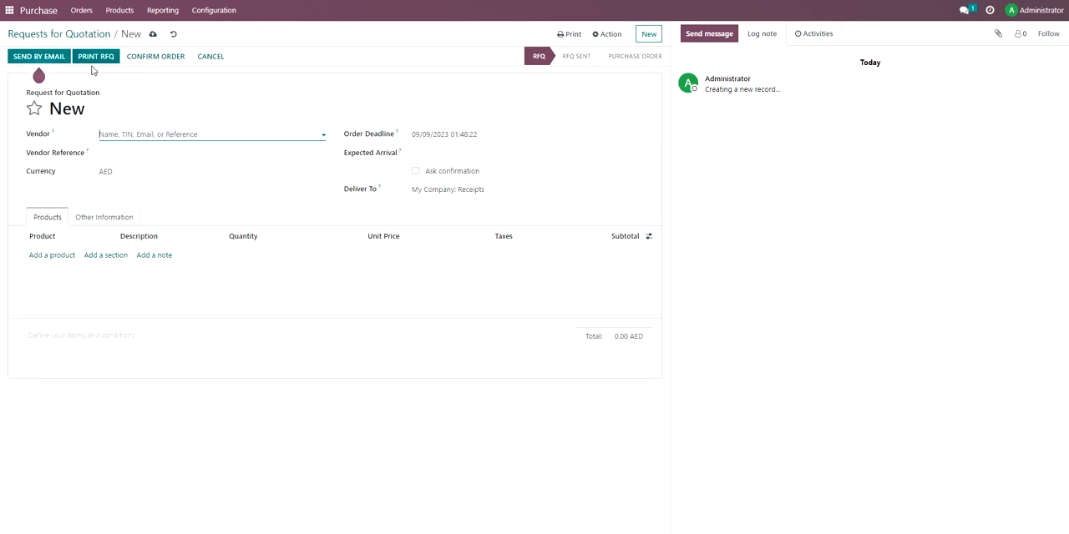
{"action": "left_click", "coordinate": [81, 11]}
{"action": "left_click", "coordinate": [92, 45]}
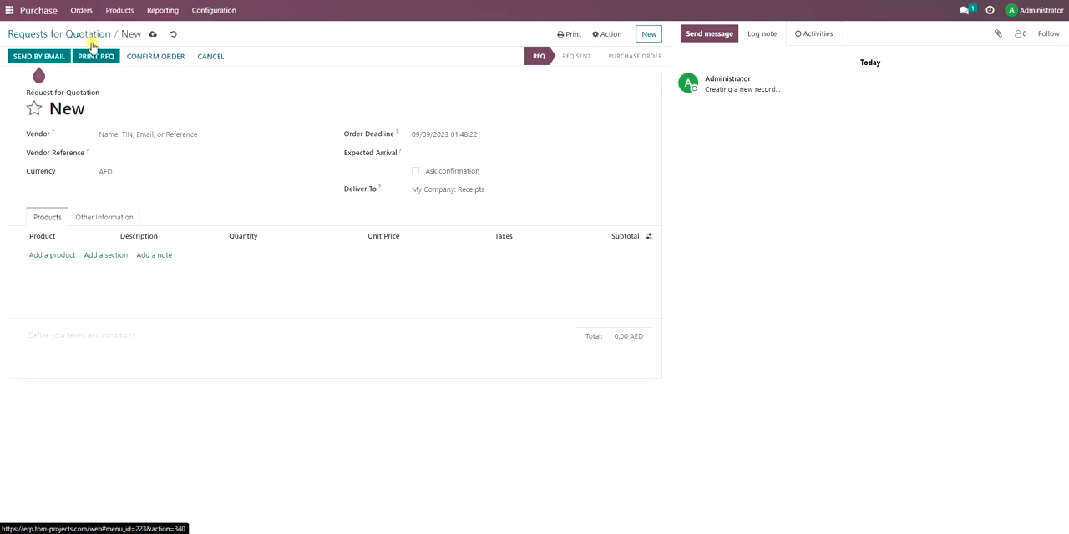
{"action": "left_click", "coordinate": [23, 52]}
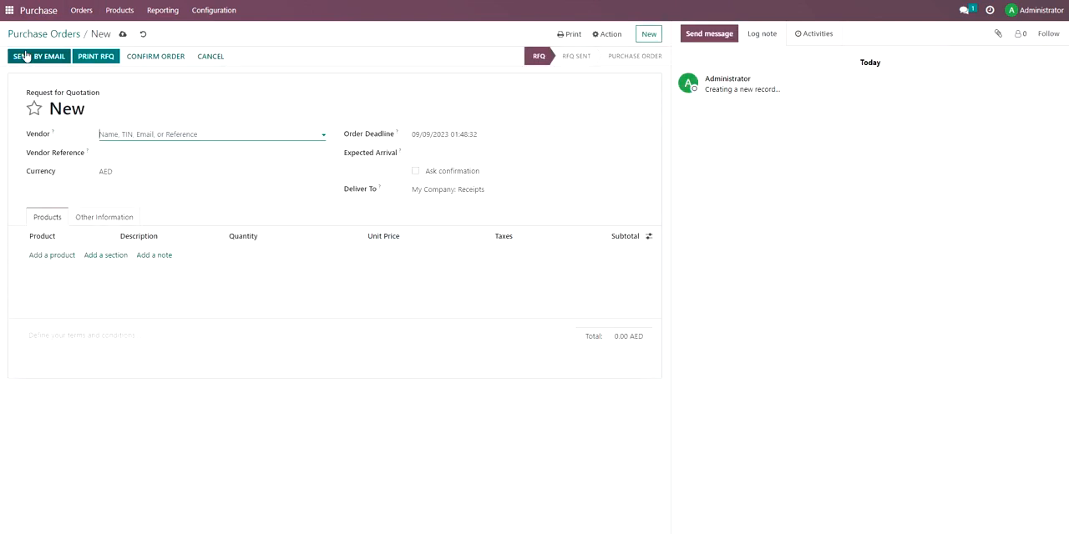
{"action": "left_click", "coordinate": [143, 135]}
{"action": "left_click", "coordinate": [138, 149]}
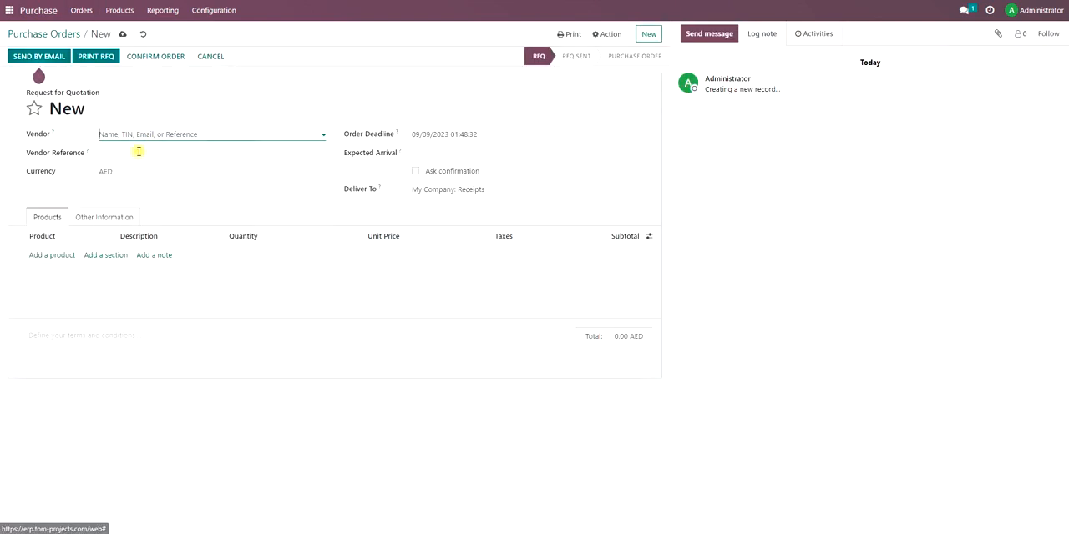
Add an order line for 10 units of Product-1 at a unit price of 400, without the VAT 5% tax.
{"action": "left_click", "coordinate": [51, 259]}
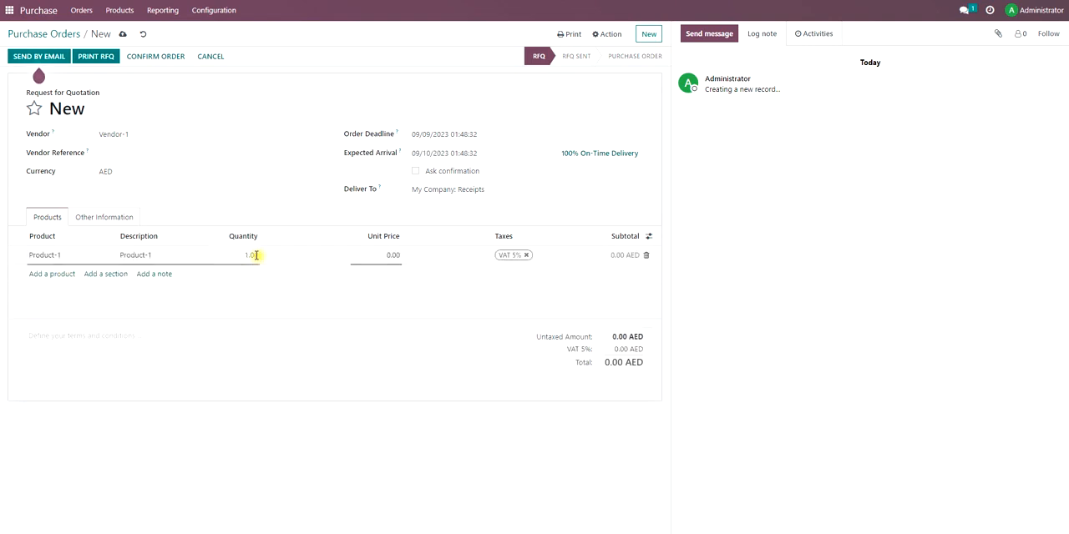
{"action": "type", "text": "10"}
{"action": "left_click", "coordinate": [785, 331]}
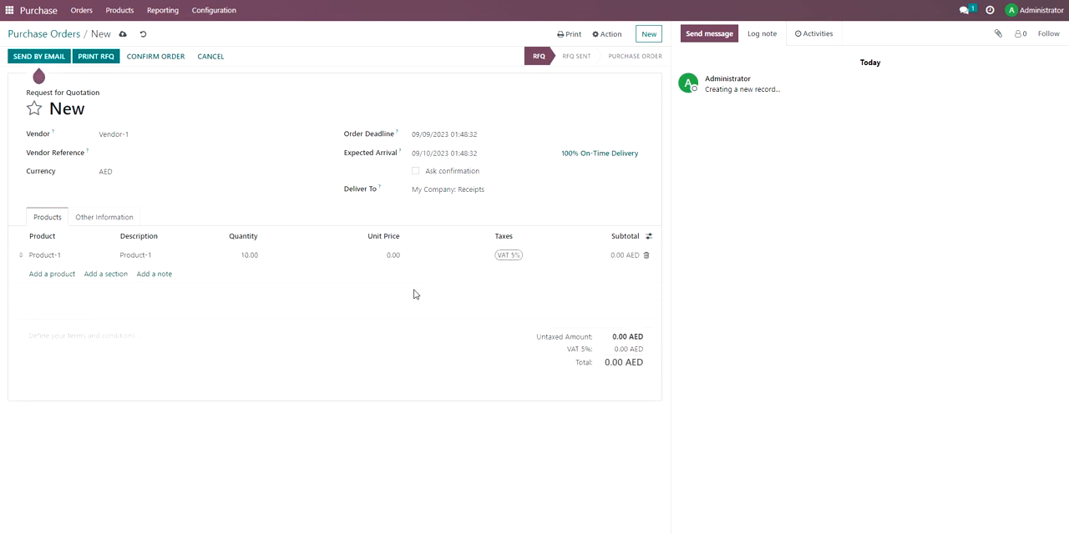
{"action": "left_click", "coordinate": [388, 257]}
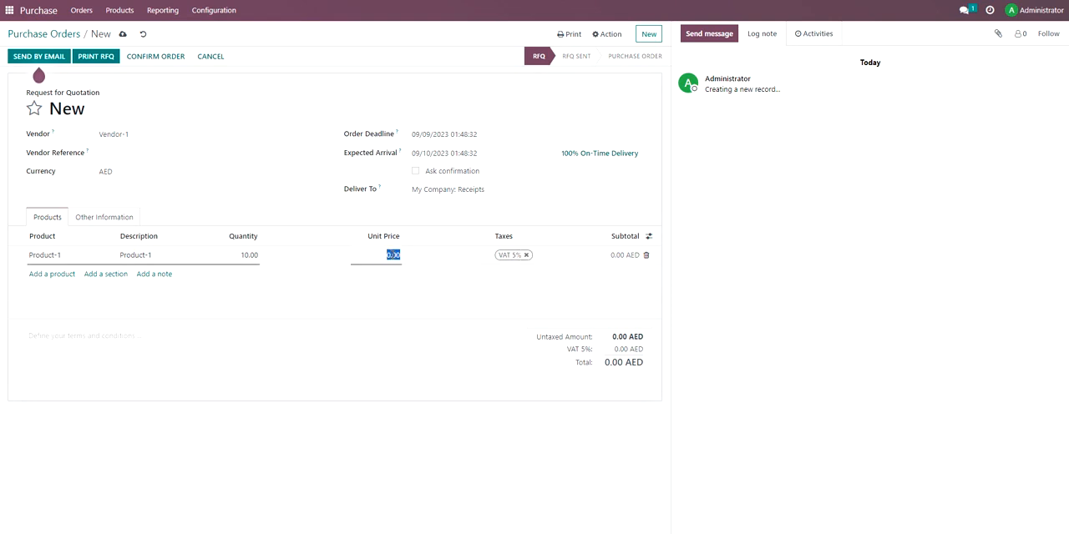
{"action": "type", "text": "400"}
{"action": "left_click", "coordinate": [749, 258]}
{"action": "left_click", "coordinate": [519, 255]}
{"action": "left_click", "coordinate": [526, 254]}
{"action": "left_click", "coordinate": [759, 267]}
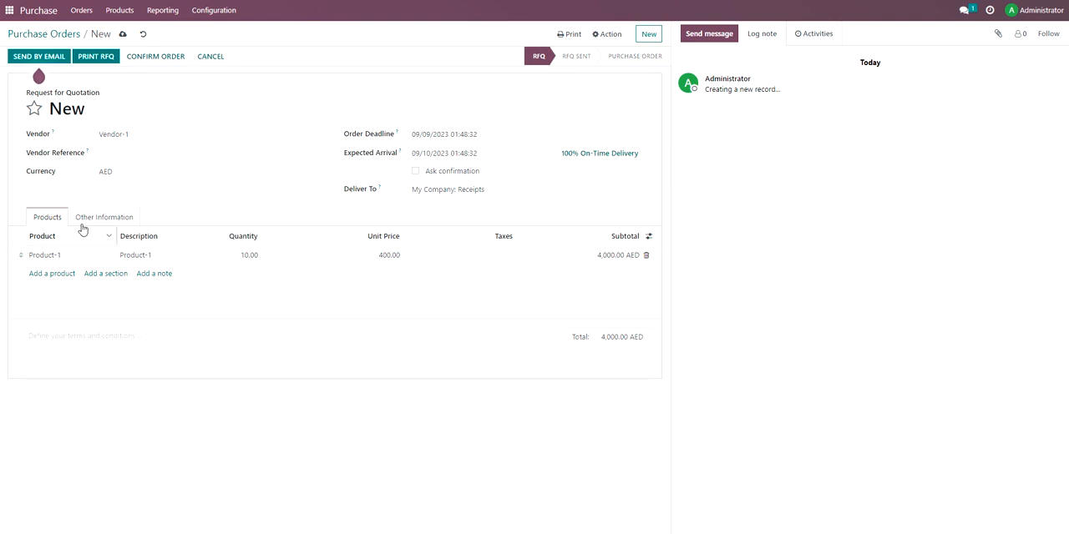
Confirm the purchase order and change the destination location of its receipt to WH-SA.
{"action": "left_click", "coordinate": [150, 62]}
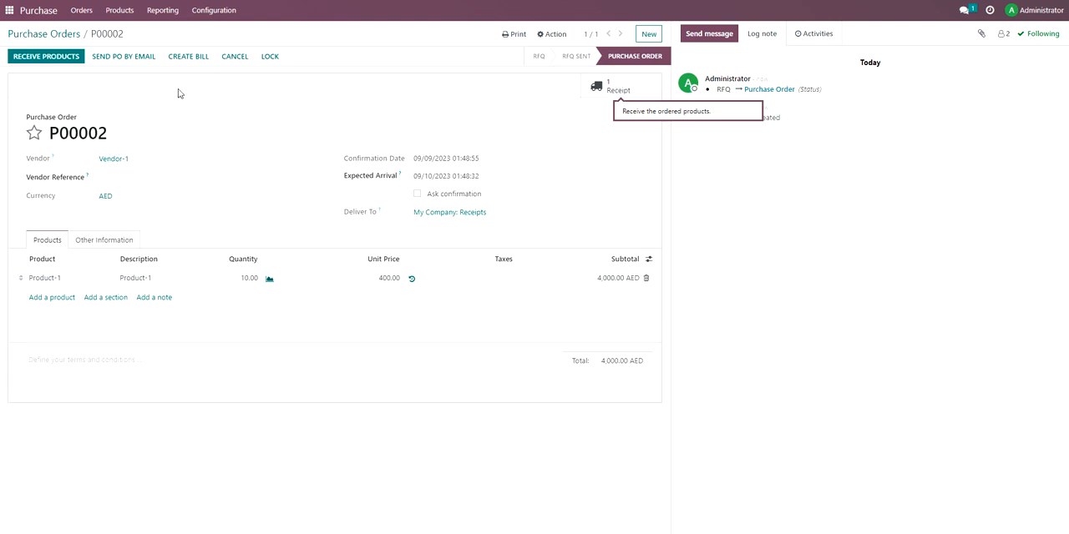
{"action": "left_click", "coordinate": [41, 57]}
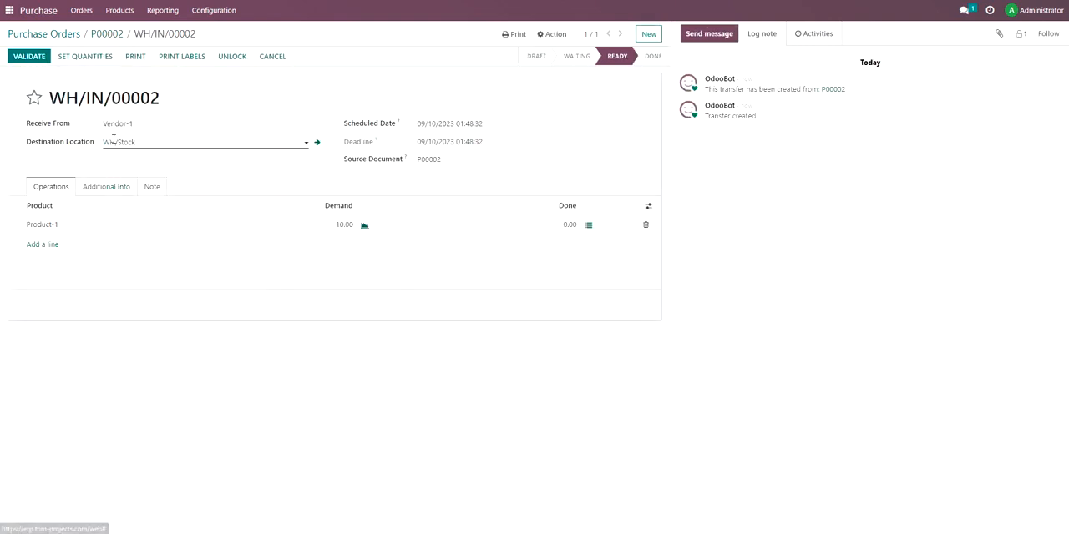
{"action": "left_click", "coordinate": [166, 140]}
{"action": "triple_click", "coordinate": [162, 147]}
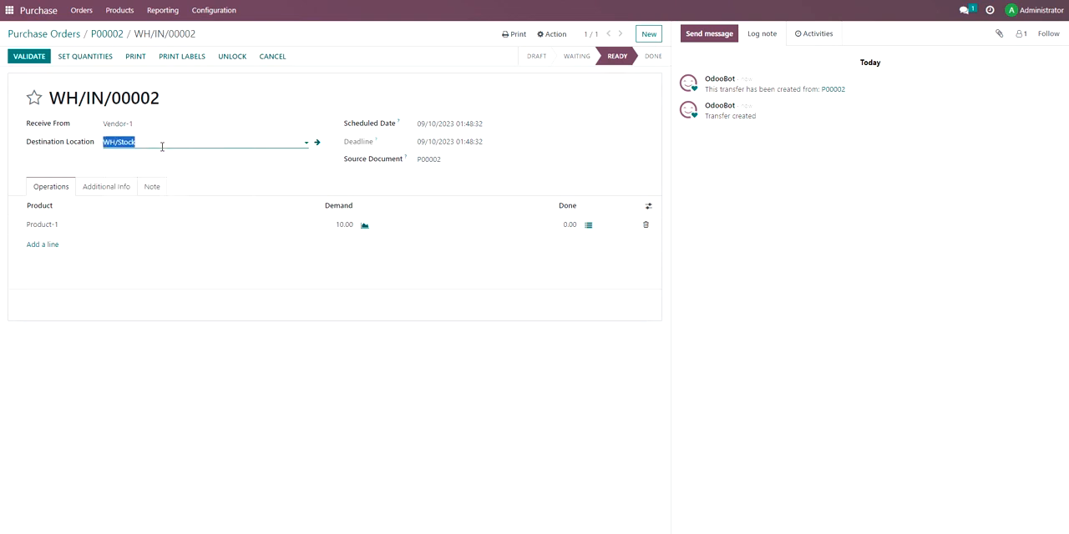
{"action": "type", "text": "sa"}
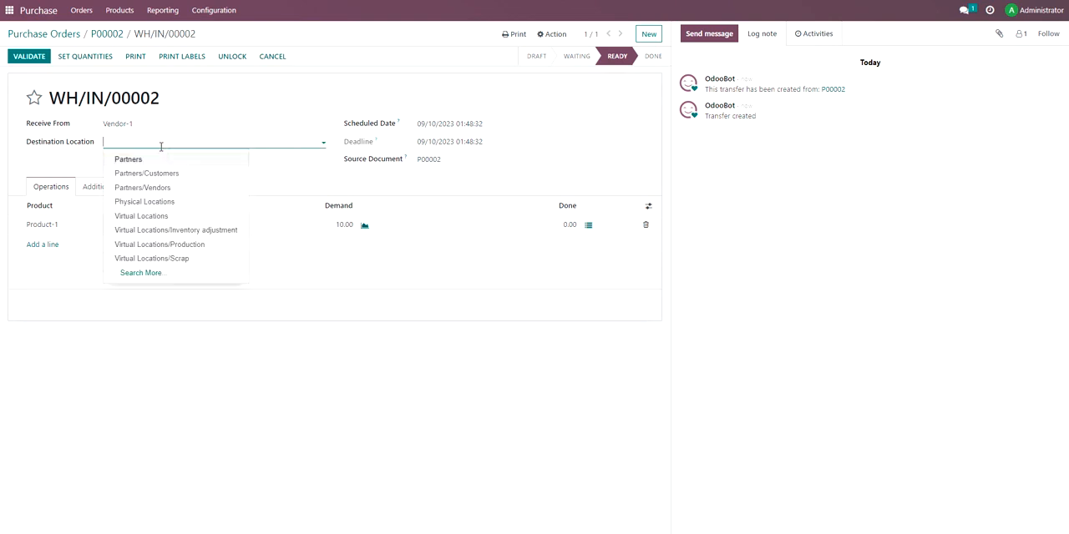
{"action": "left_click", "coordinate": [153, 161]}
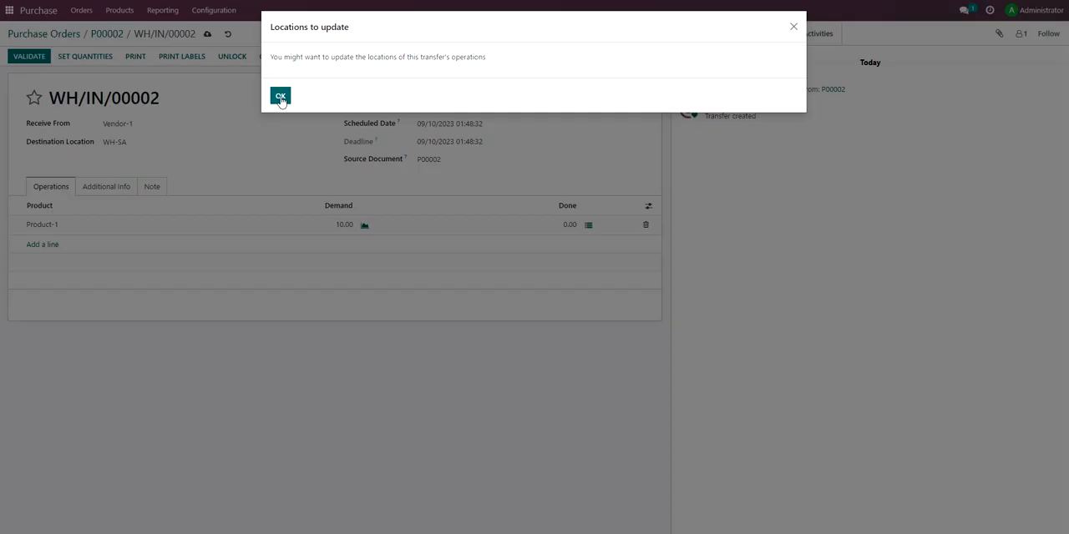
{"action": "left_click", "coordinate": [280, 97]}
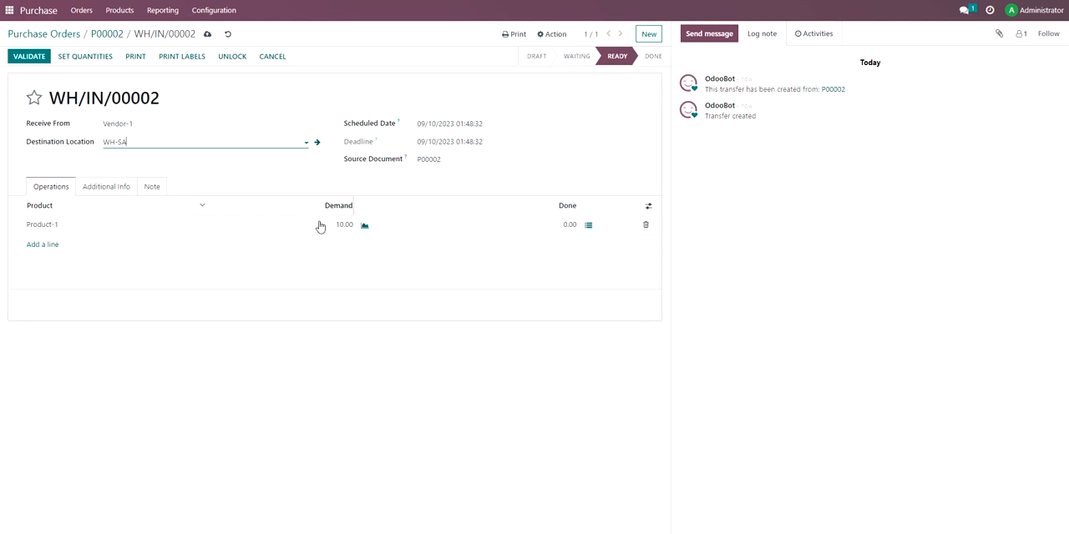
Set the done quantity of Product-1 to 10 on the receipt and validate it.
{"action": "left_click", "coordinate": [567, 226]}
{"action": "type", "text": "1"}
{"action": "left_click", "coordinate": [29, 56]}
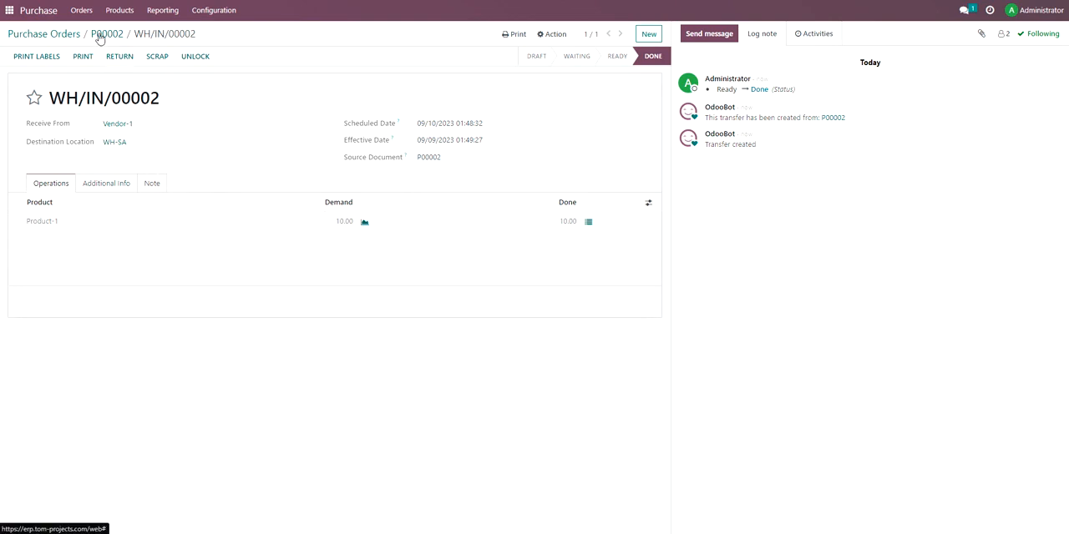
Create a vendor bill from the purchase order and set its bill date to 09/09/2023.
{"action": "left_click", "coordinate": [103, 33]}
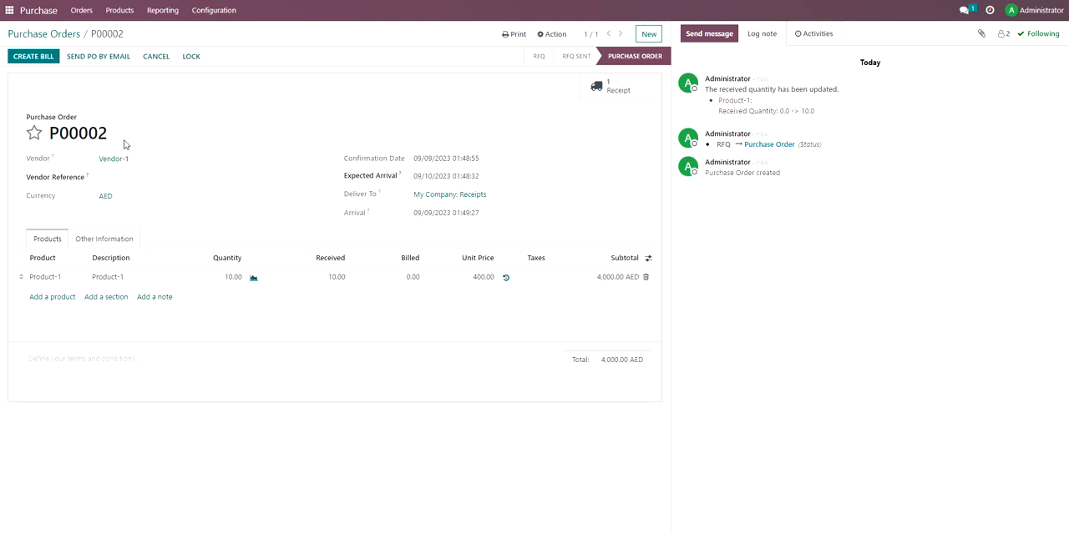
{"action": "left_click", "coordinate": [36, 57]}
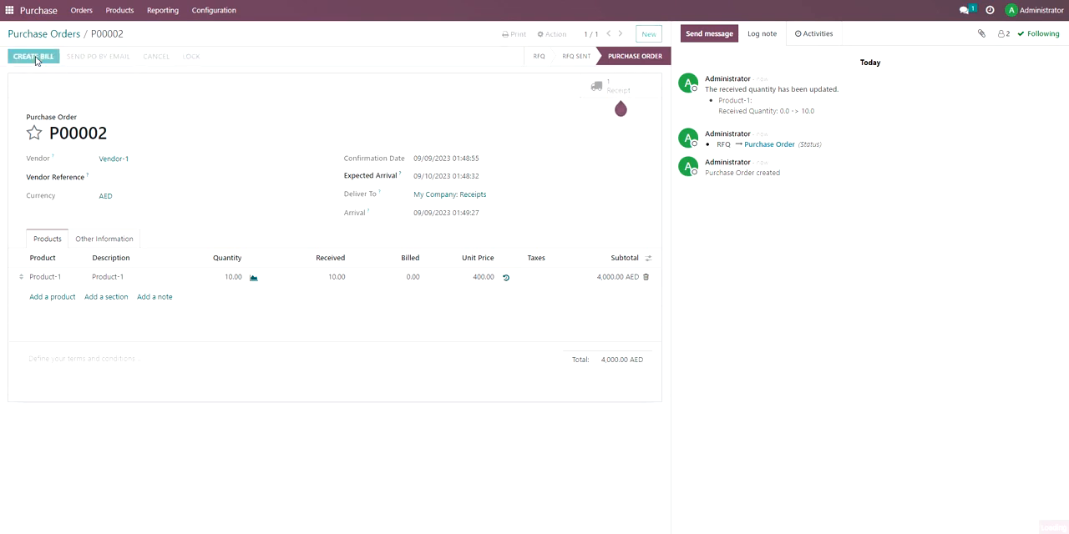
{"action": "left_click", "coordinate": [33, 59]}
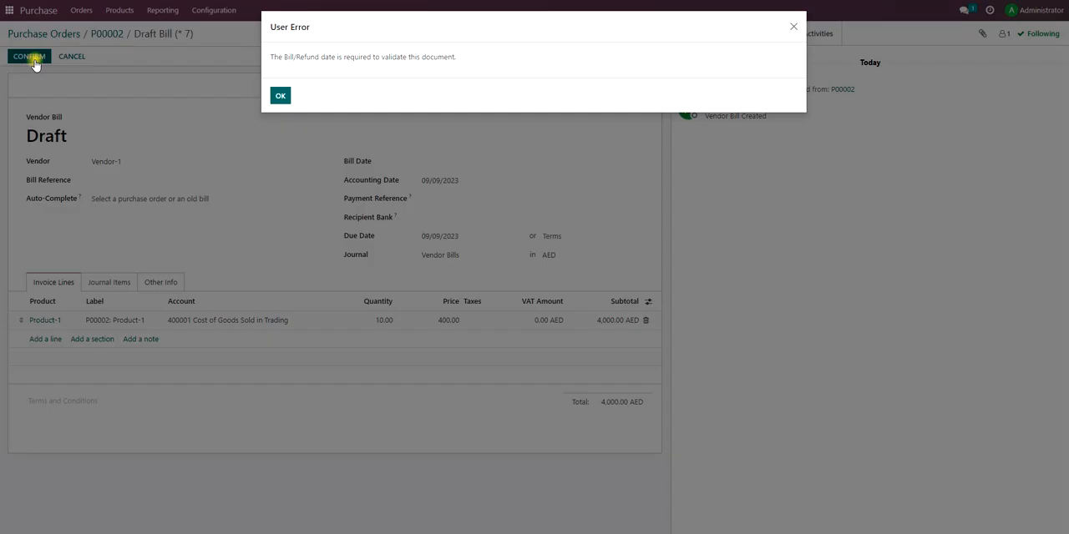
{"action": "left_click", "coordinate": [281, 95]}
{"action": "left_click", "coordinate": [453, 161]}
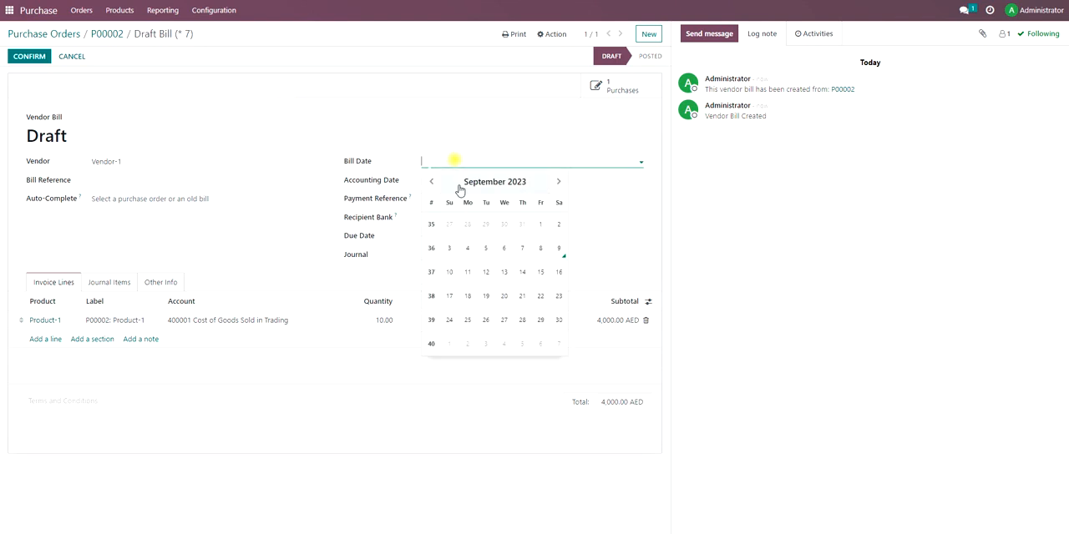
{"action": "left_click", "coordinate": [562, 254]}
Confirm the vendor bill and register its AED 4,000.00 payment through the Bank journal.
{"action": "left_click", "coordinate": [32, 56]}
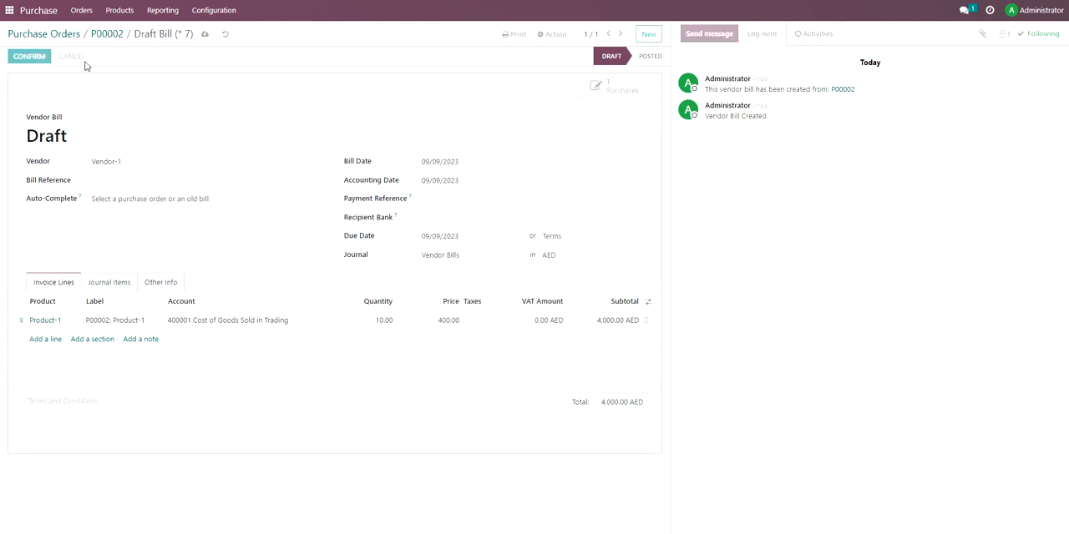
{"action": "left_click", "coordinate": [57, 57]}
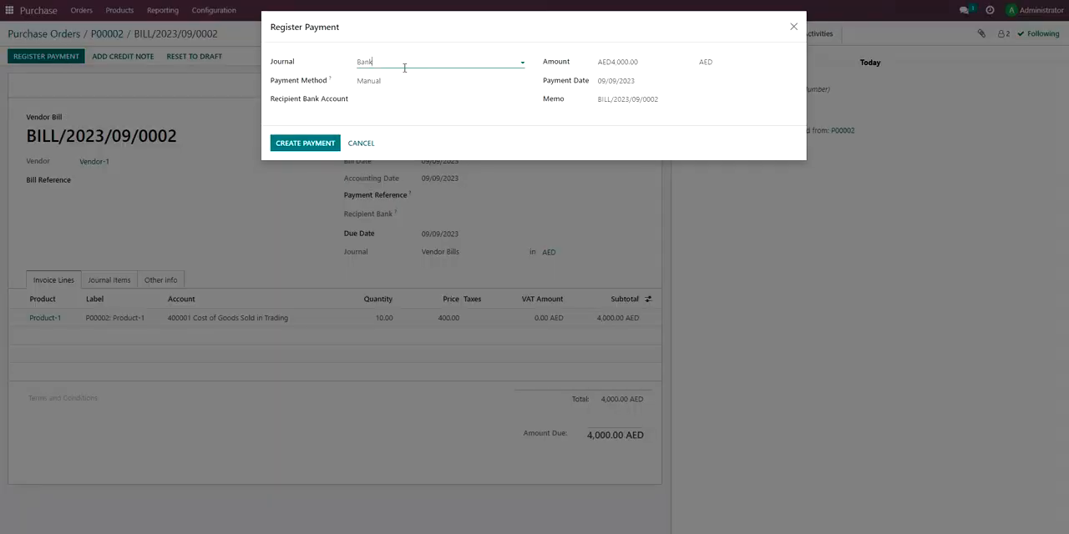
{"action": "left_click", "coordinate": [314, 143]}
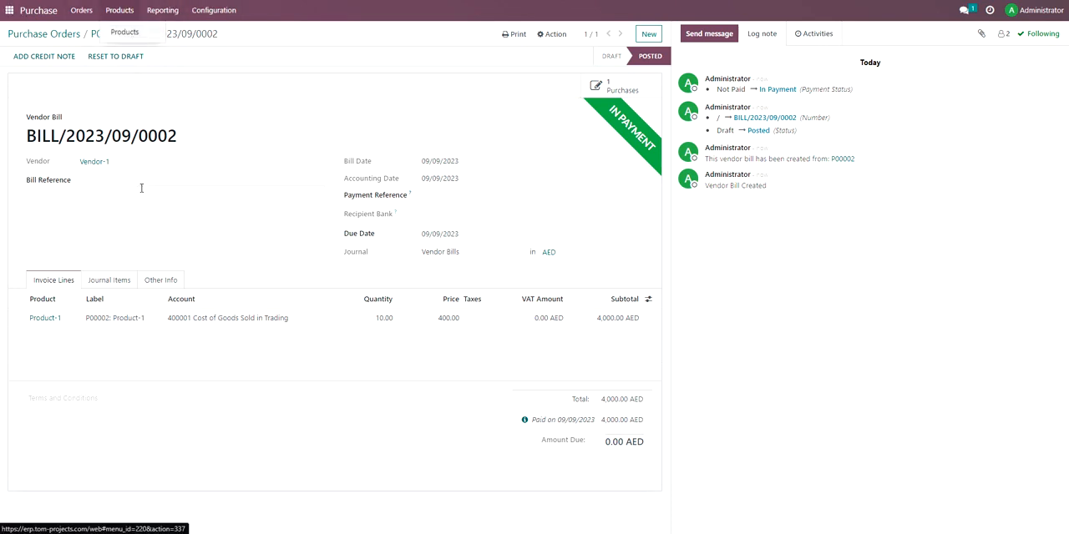
Open Product-1 from the bill line and examine its moves history without the Done filter.
{"action": "left_click", "coordinate": [45, 319]}
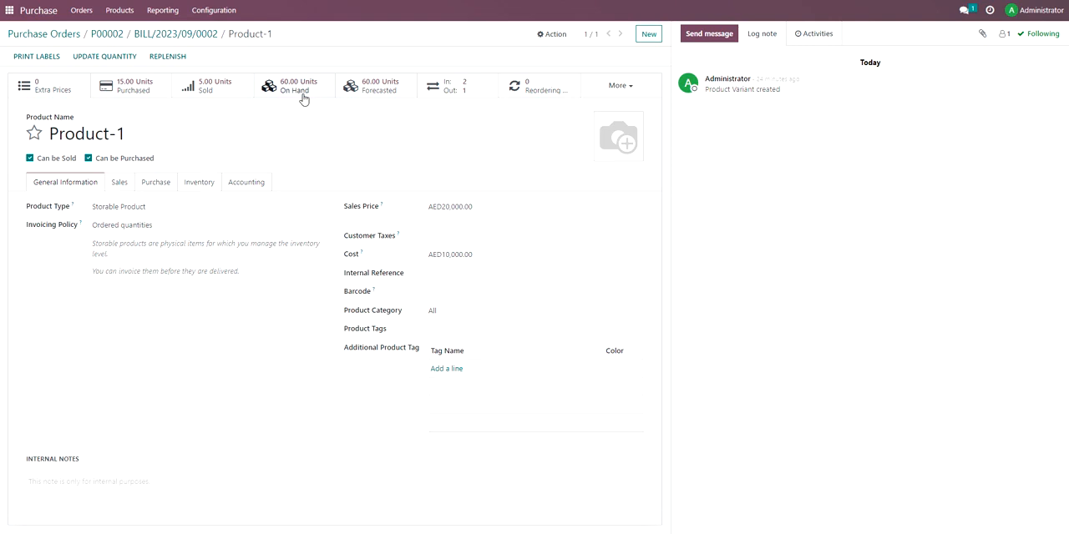
{"action": "left_click", "coordinate": [470, 85]}
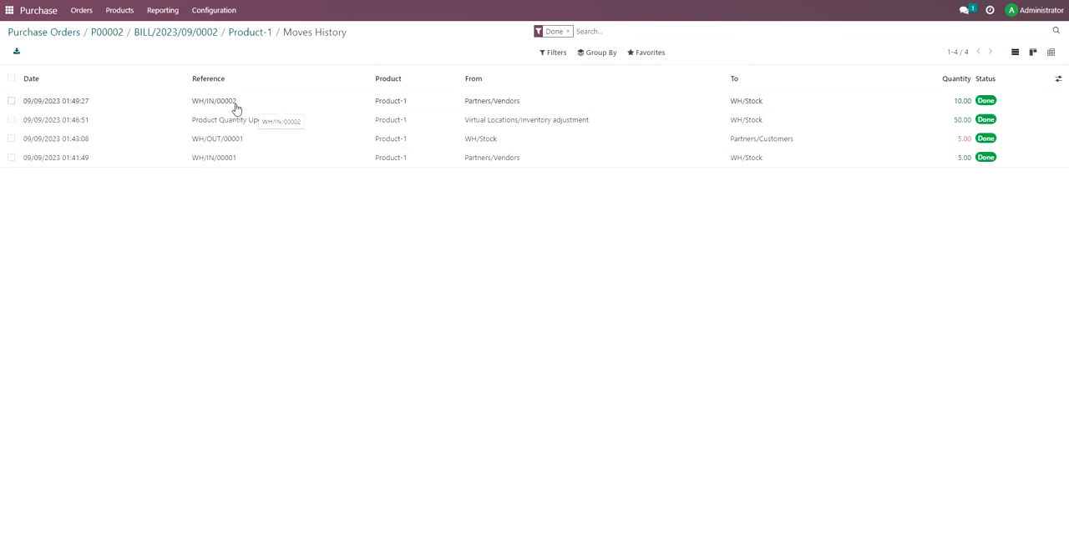
{"action": "left_click", "coordinate": [567, 31]}
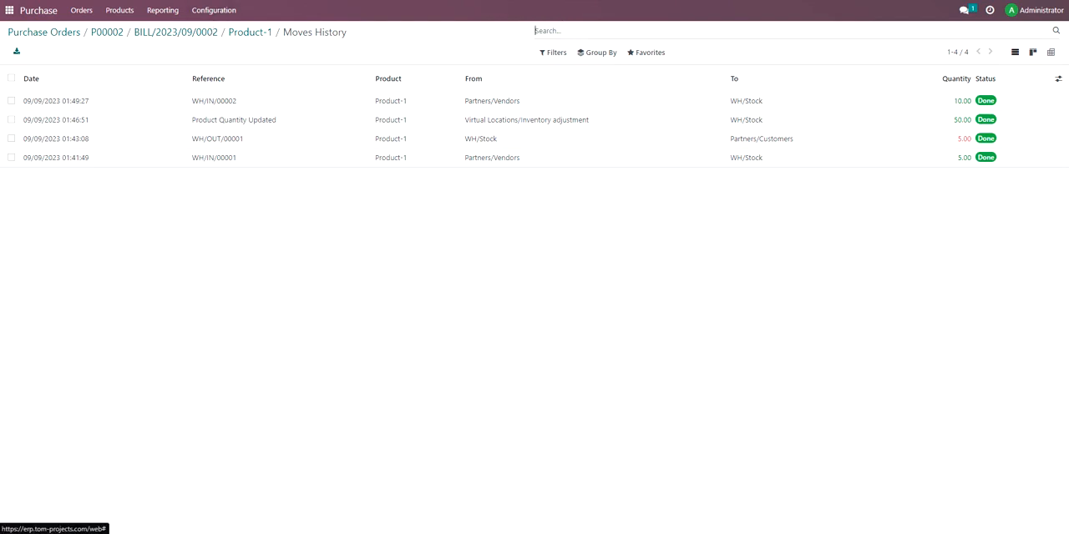
{"action": "left_click", "coordinate": [210, 10]}
{"action": "left_click", "coordinate": [153, 11]}
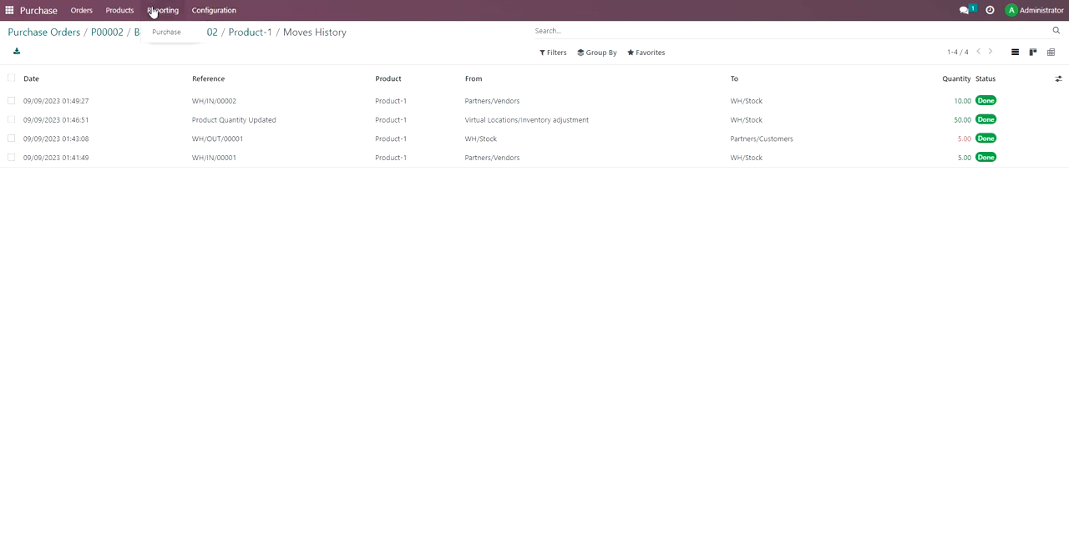
Switch to Inventory and check the on-hand stock of Product-1 in the inventory adjustments.
{"action": "left_click", "coordinate": [9, 10]}
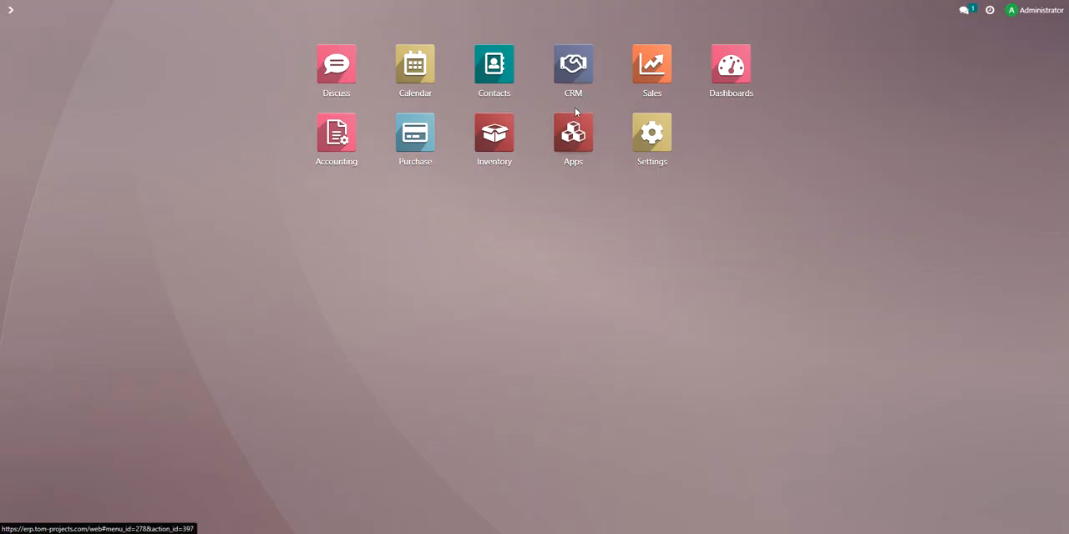
{"action": "left_click", "coordinate": [491, 138]}
{"action": "left_click", "coordinate": [138, 11]}
{"action": "left_click", "coordinate": [143, 51]}
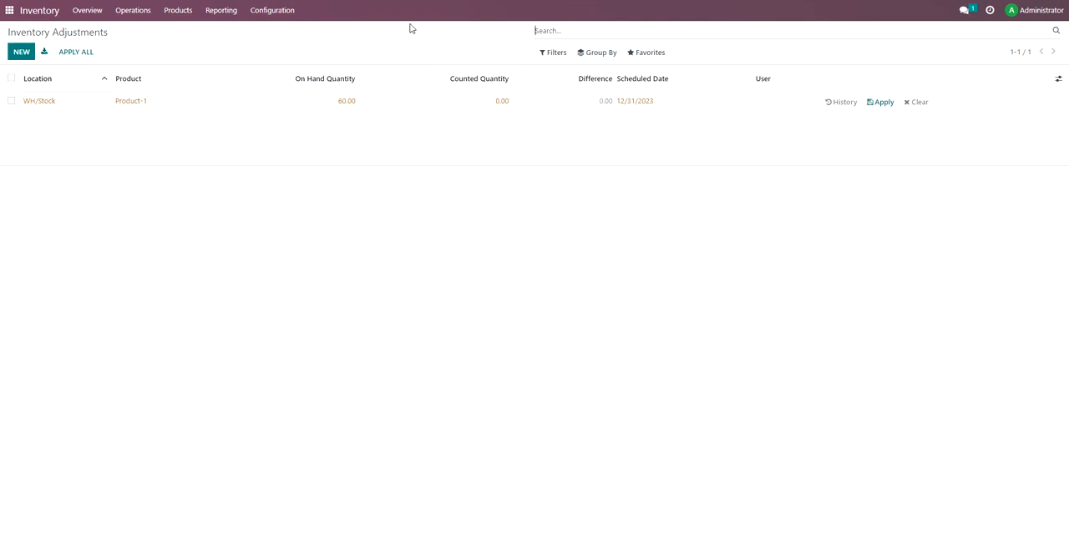
Review the moves history report for the source and destination locations of the stock moves, dismissing the system notification.
{"action": "left_click", "coordinate": [218, 10]}
{"action": "left_click", "coordinate": [234, 60]}
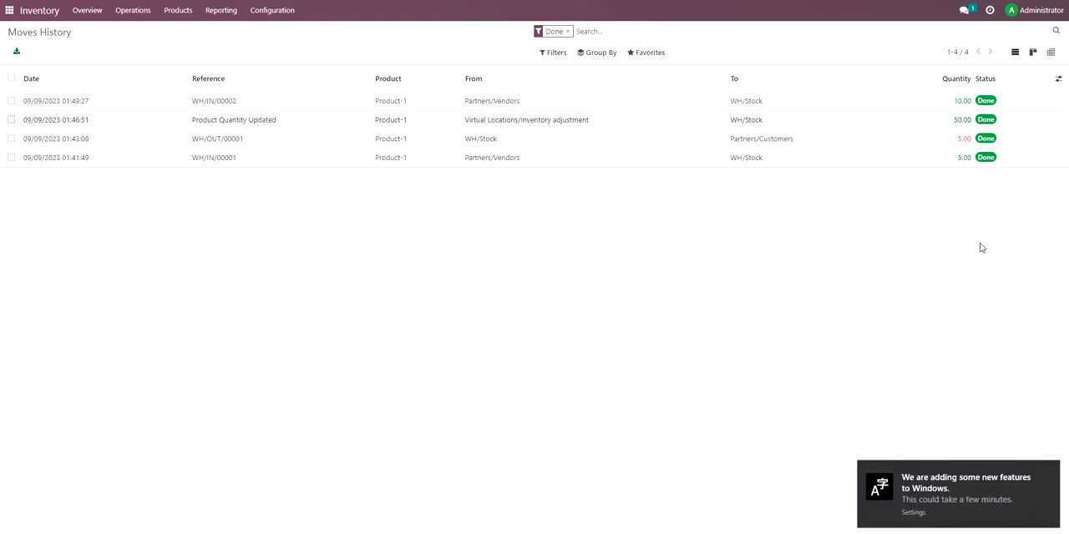
{"action": "left_click", "coordinate": [1051, 473]}
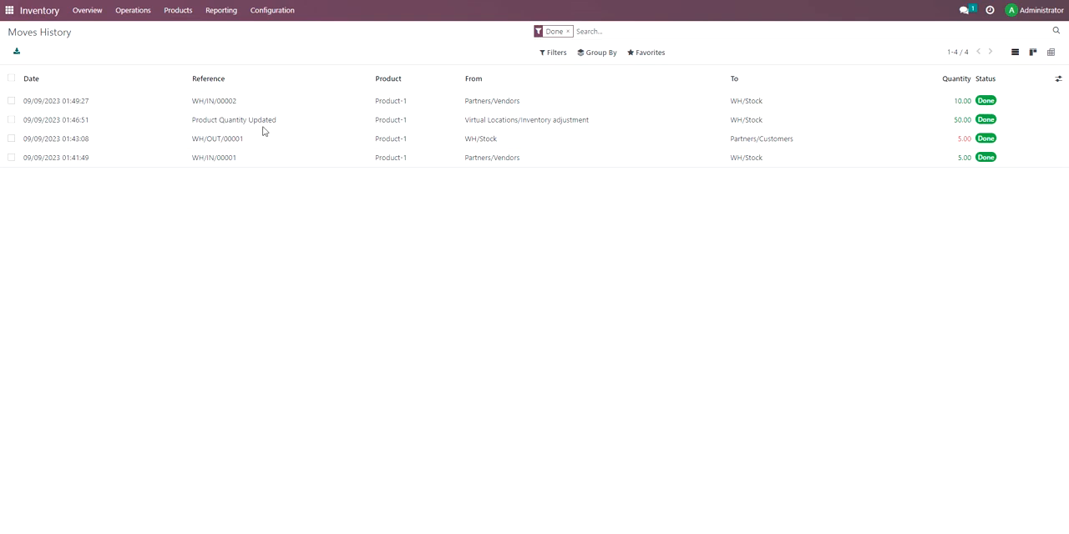
Open the list of inventory transfers.
{"action": "left_click", "coordinate": [138, 12]}
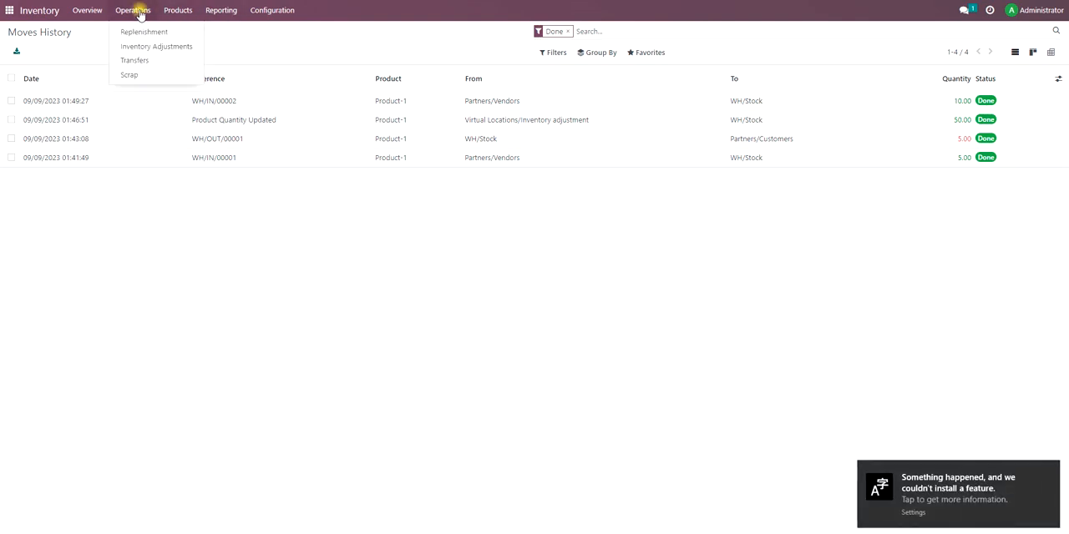
{"action": "left_click", "coordinate": [158, 46]}
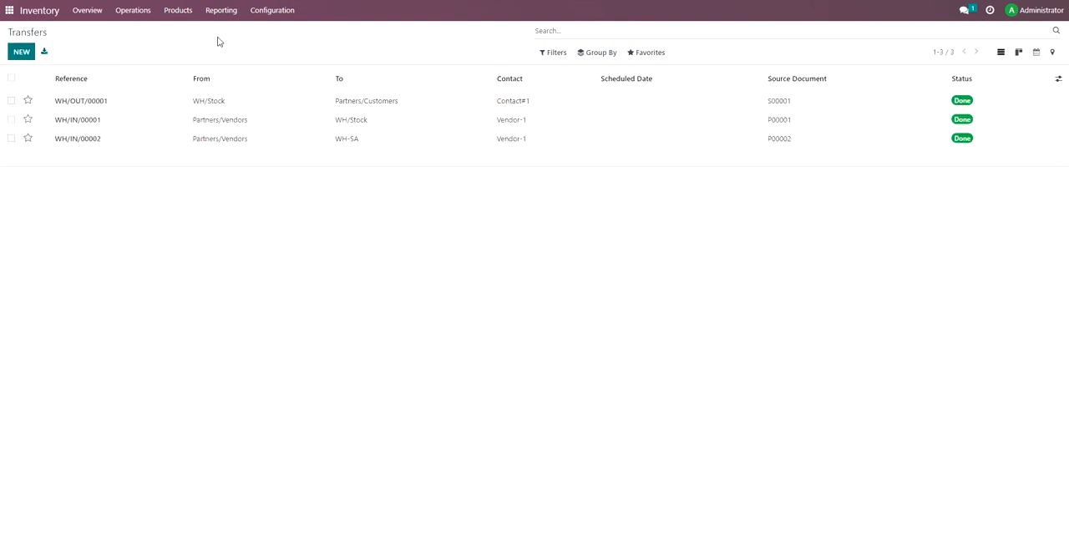
{"action": "left_click", "coordinate": [143, 10]}
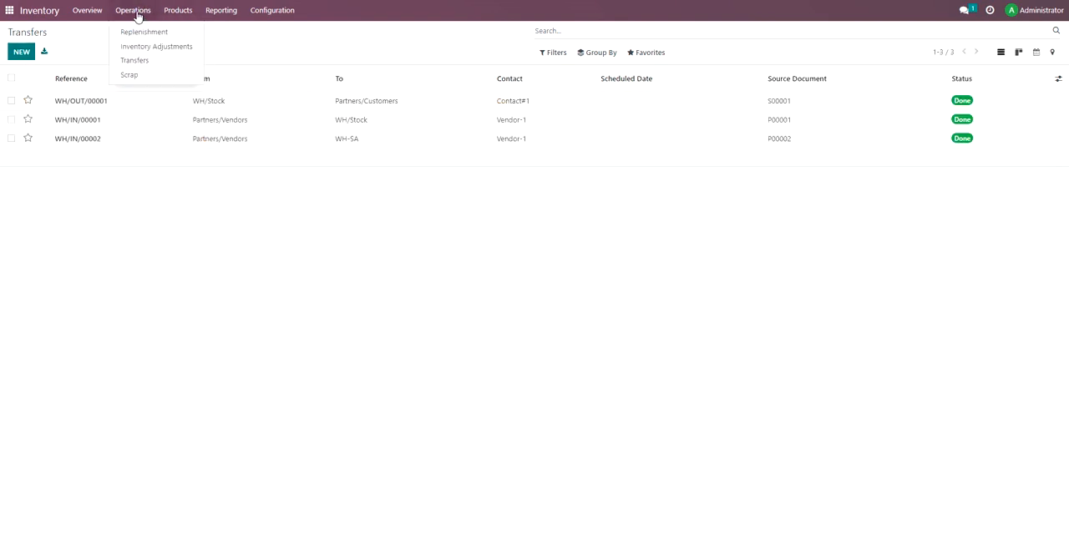
{"action": "left_click", "coordinate": [155, 65]}
{"action": "left_click", "coordinate": [22, 51]}
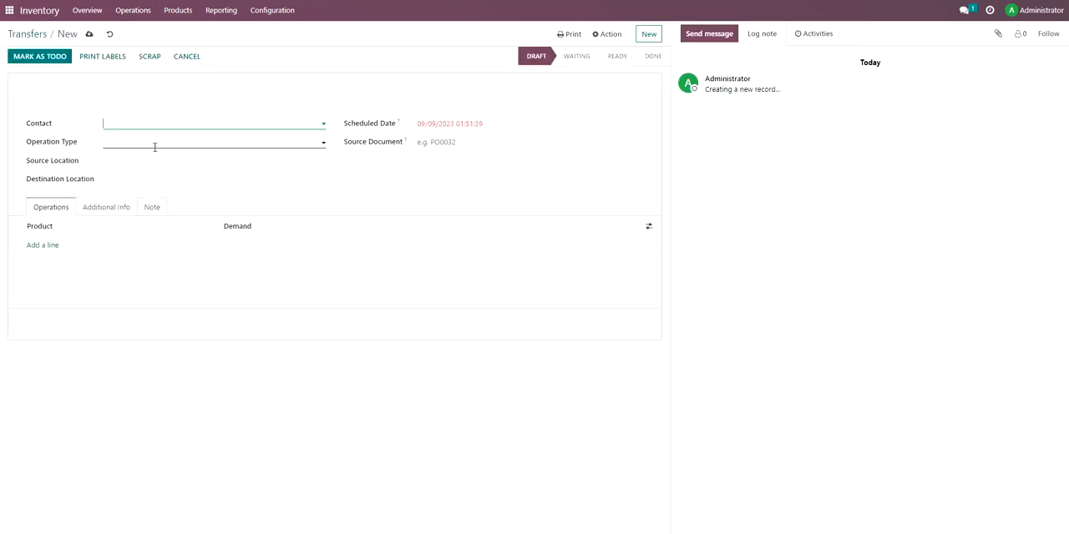
{"action": "left_click", "coordinate": [159, 124]}
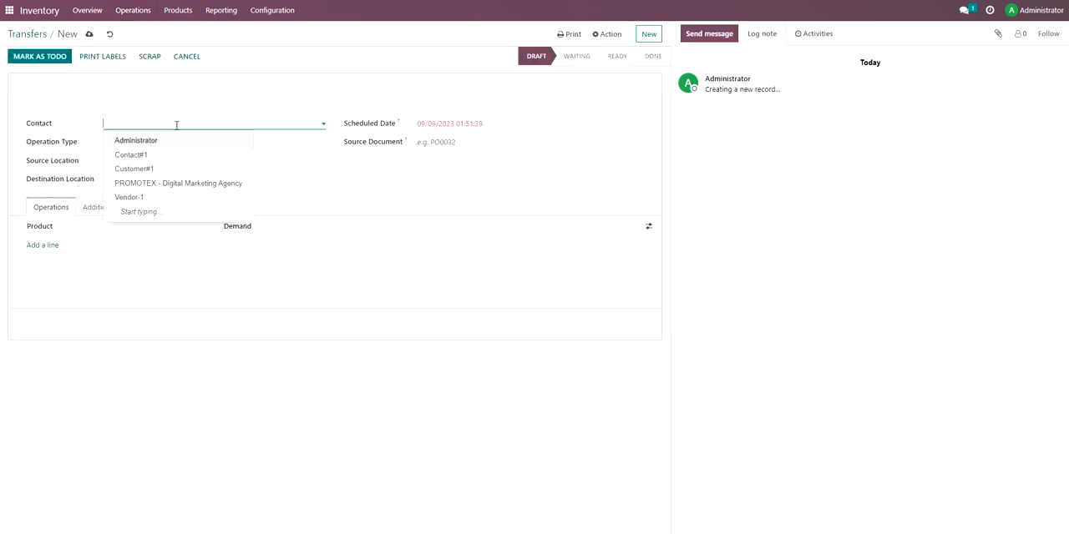
{"action": "left_click", "coordinate": [331, 168]}
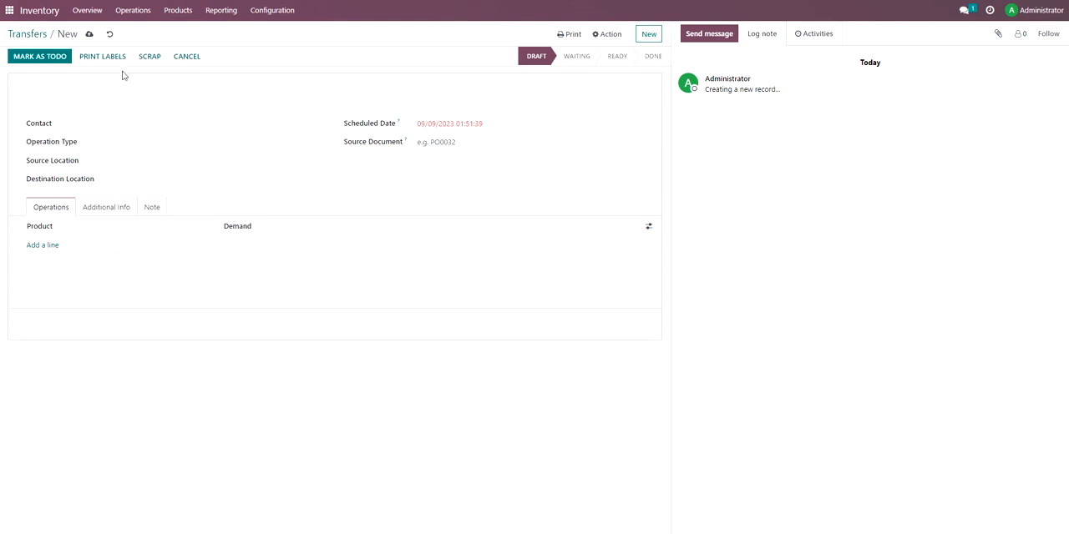
{"action": "left_click", "coordinate": [125, 10]}
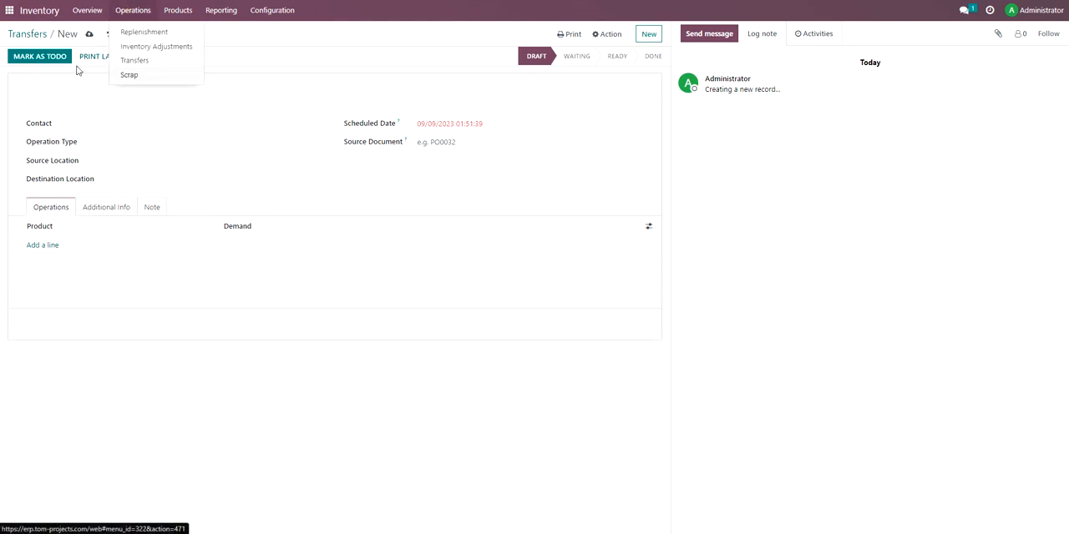
{"action": "left_click", "coordinate": [32, 34]}
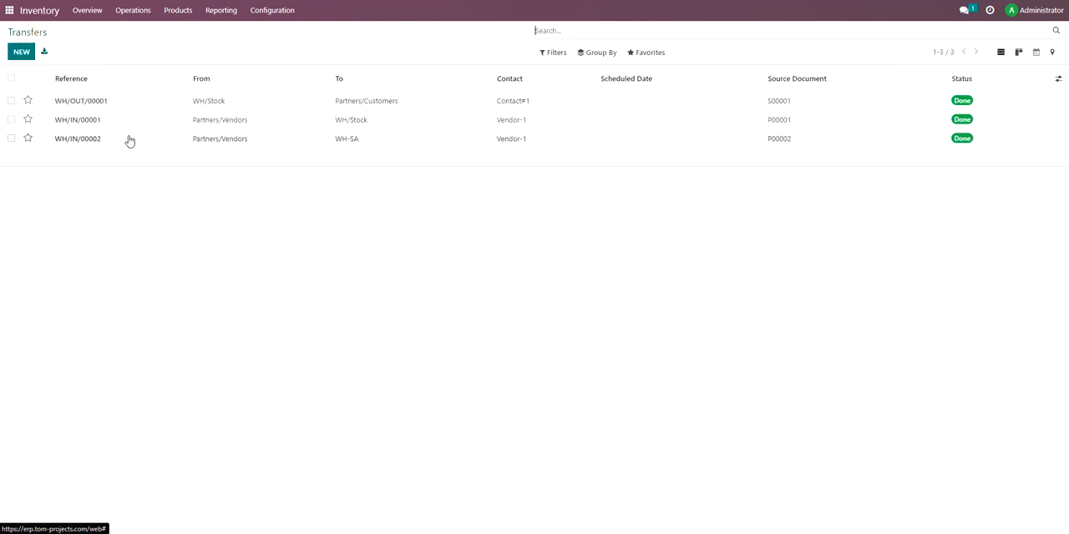
Start a new transfer with WH as the source location and WH-SA as the destination location.
{"action": "left_click", "coordinate": [21, 53]}
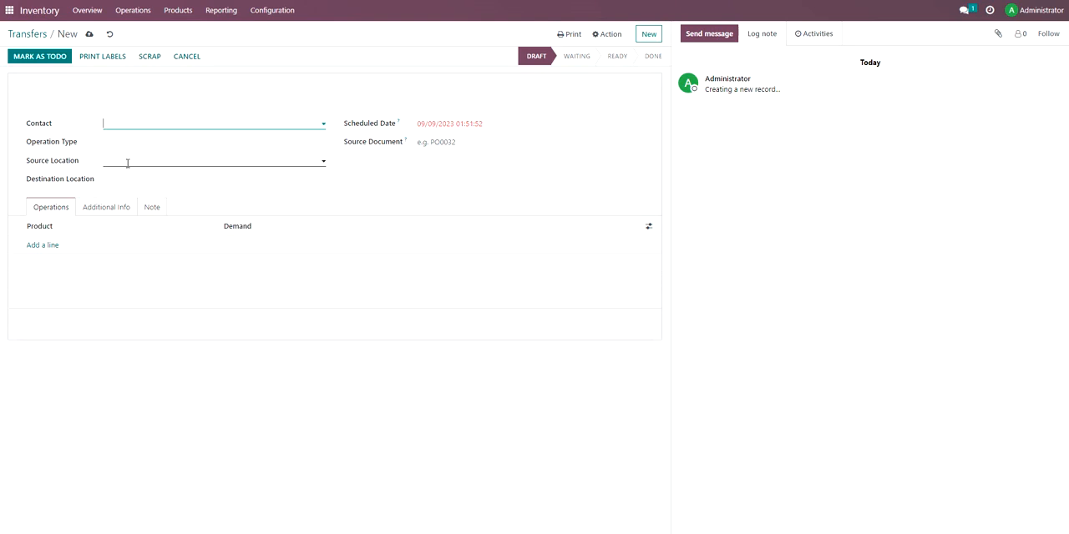
{"action": "left_click", "coordinate": [130, 144]}
{"action": "left_click", "coordinate": [96, 158]}
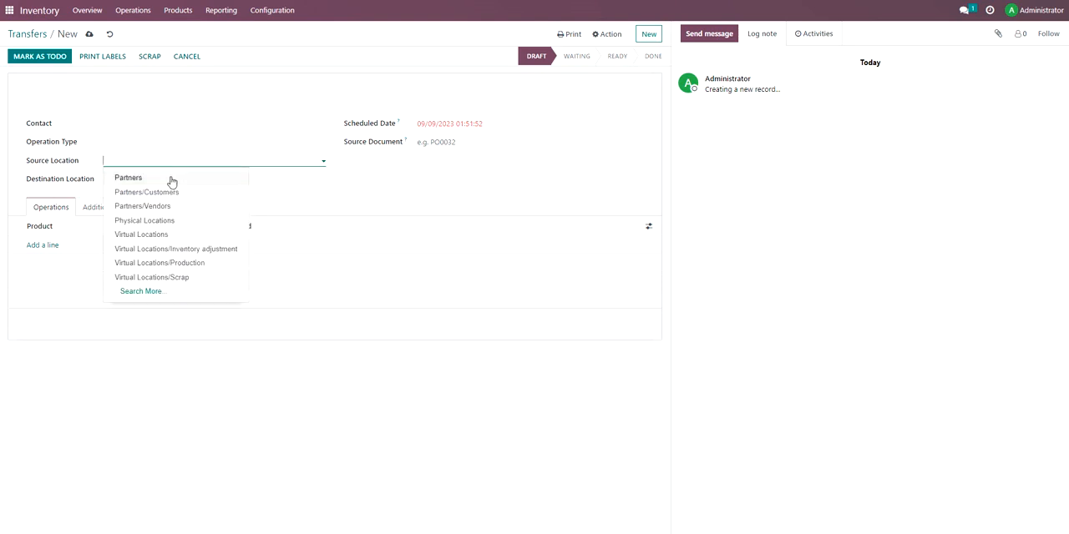
{"action": "type", "text": "wh"}
{"action": "left_click", "coordinate": [149, 176]}
{"action": "left_click", "coordinate": [148, 180]}
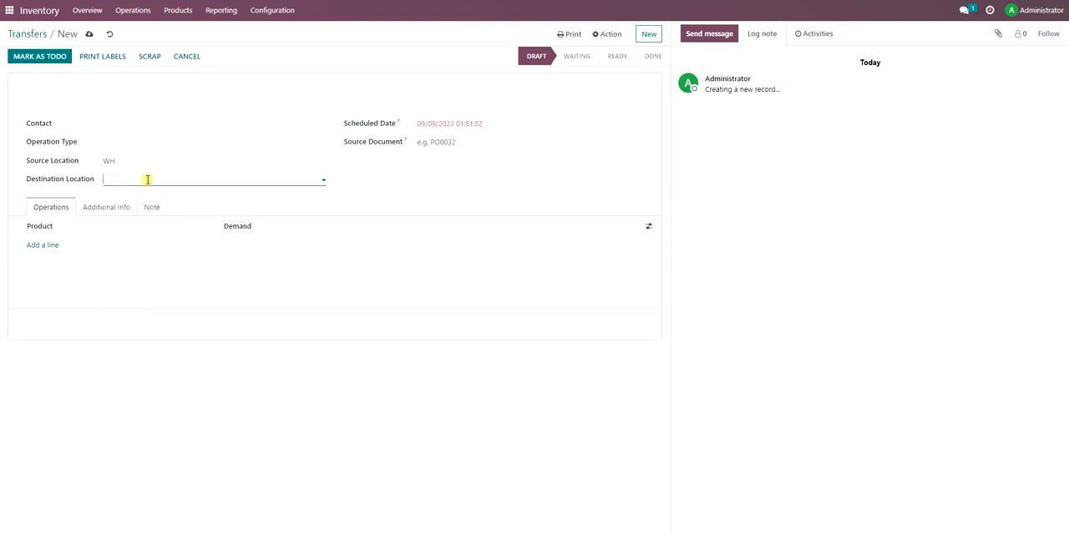
{"action": "type", "text": "wh"}
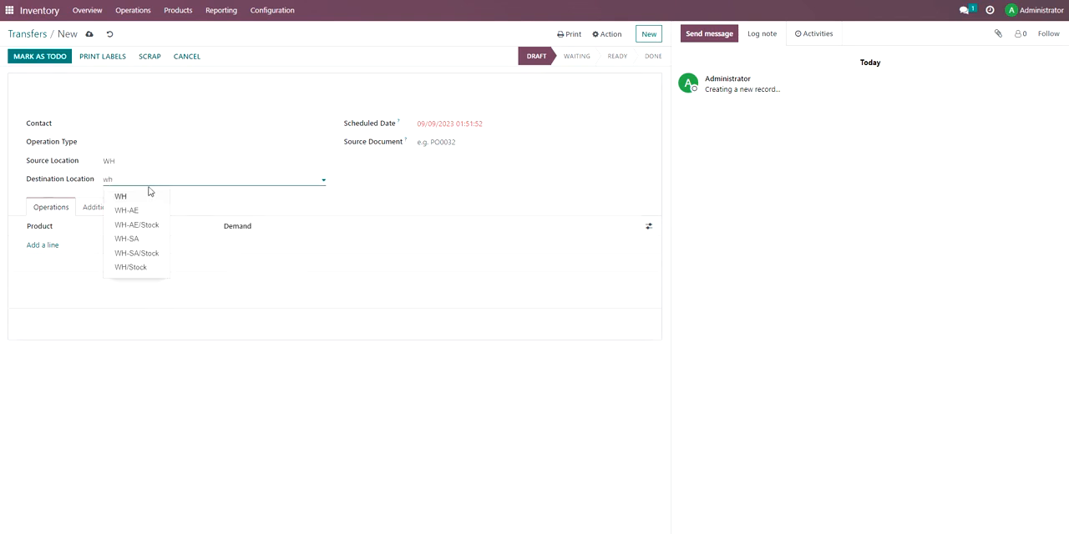
{"action": "left_click", "coordinate": [156, 239]}
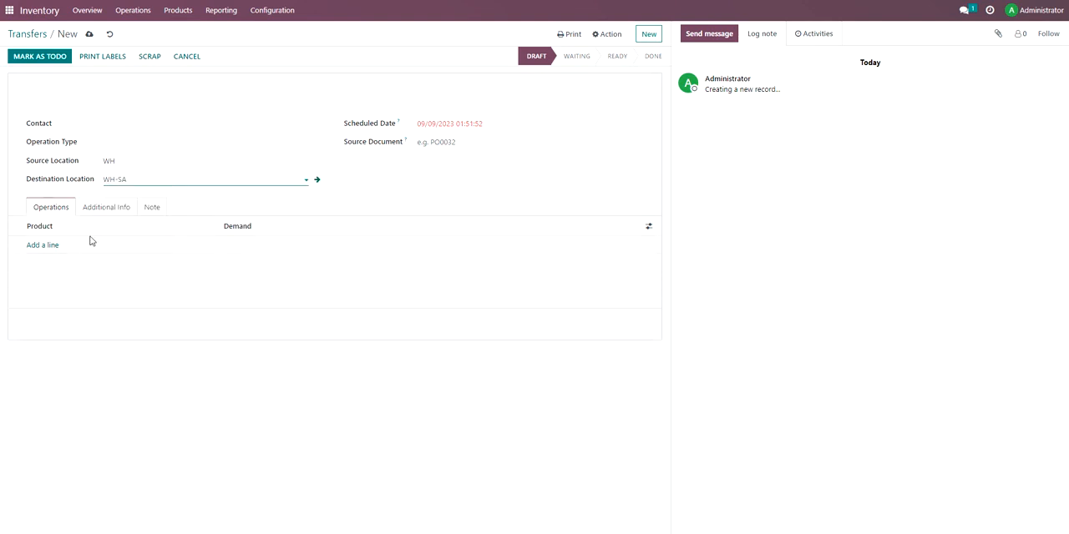
Add Product-1 to the transfer's operations with a demand of 10.00.
{"action": "left_click", "coordinate": [46, 245]}
{"action": "left_click", "coordinate": [57, 269]}
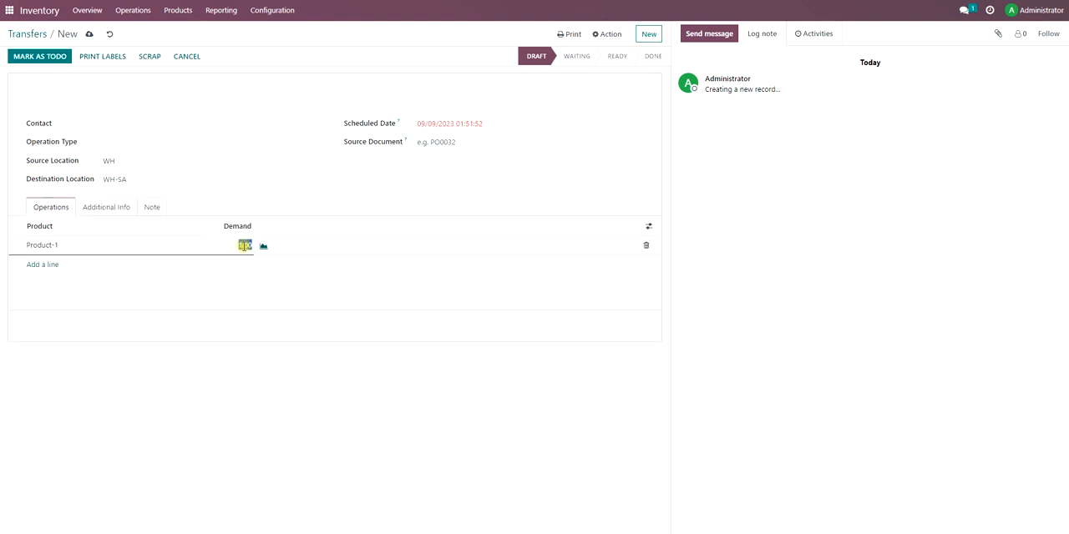
{"action": "left_click", "coordinate": [306, 248]}
{"action": "left_click", "coordinate": [449, 244]}
{"action": "left_click", "coordinate": [757, 263]}
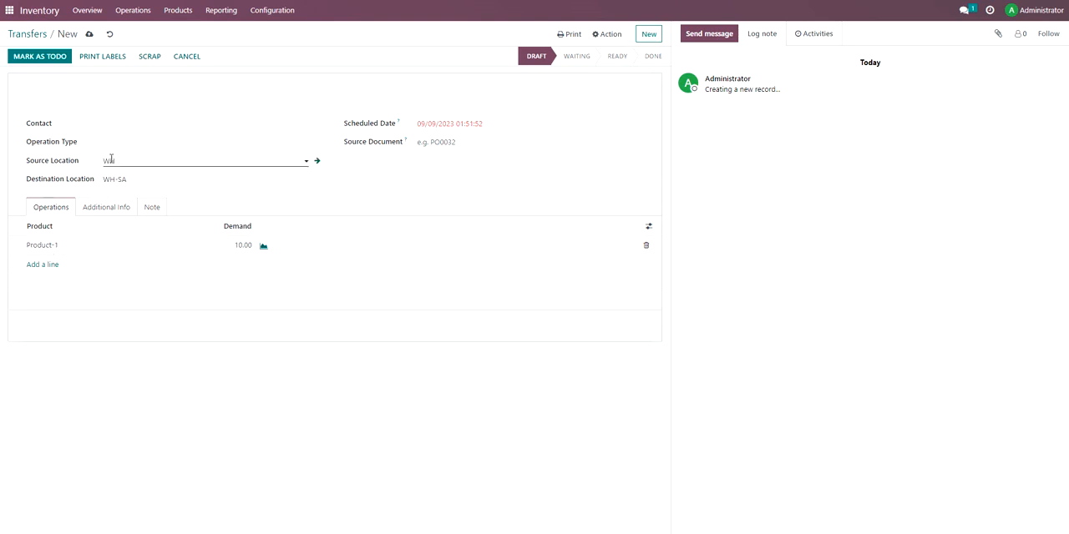
Set the operation type to Warehouse - SA: Receipts, mark the transfer as to do, and validate it as an immediate transfer.
{"action": "left_click", "coordinate": [64, 59]}
{"action": "left_click", "coordinate": [138, 146]}
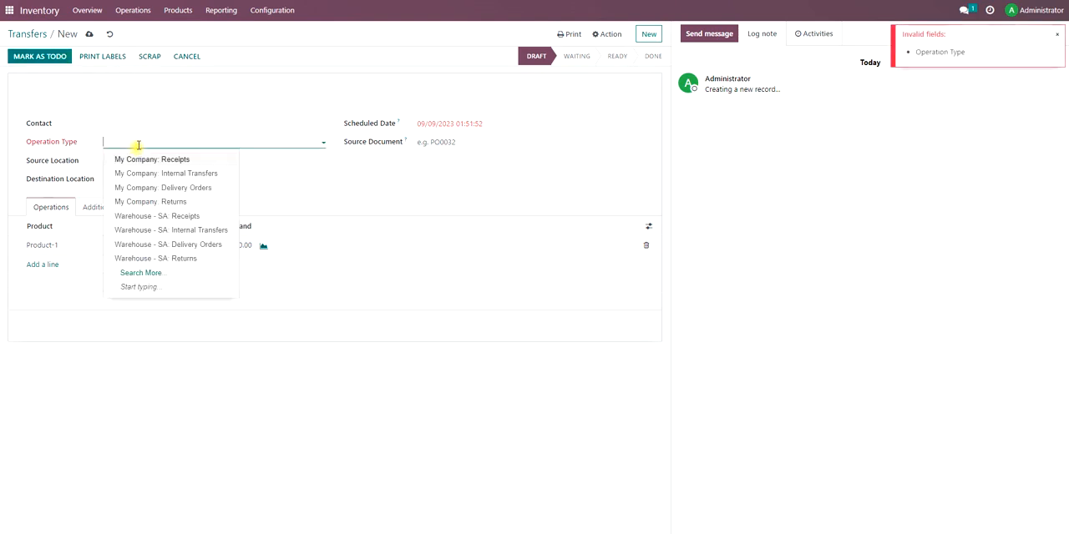
{"action": "left_click", "coordinate": [225, 219]}
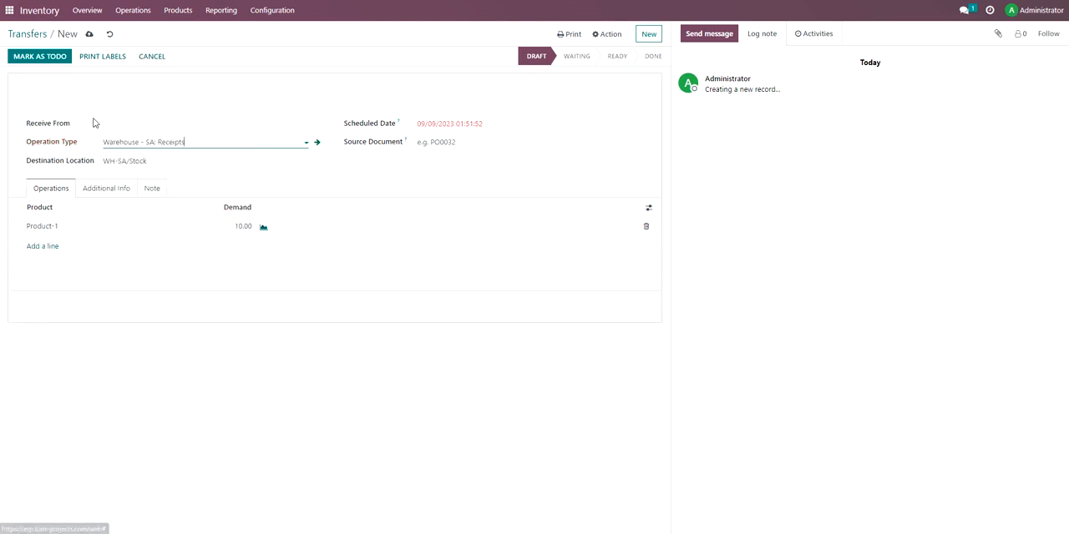
{"action": "left_click", "coordinate": [50, 58]}
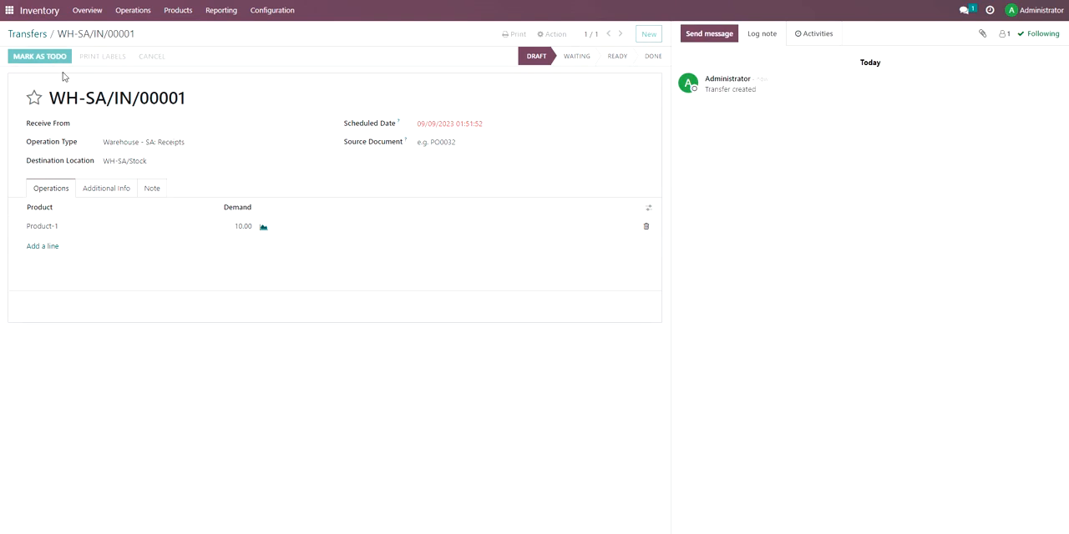
{"action": "left_click", "coordinate": [35, 60]}
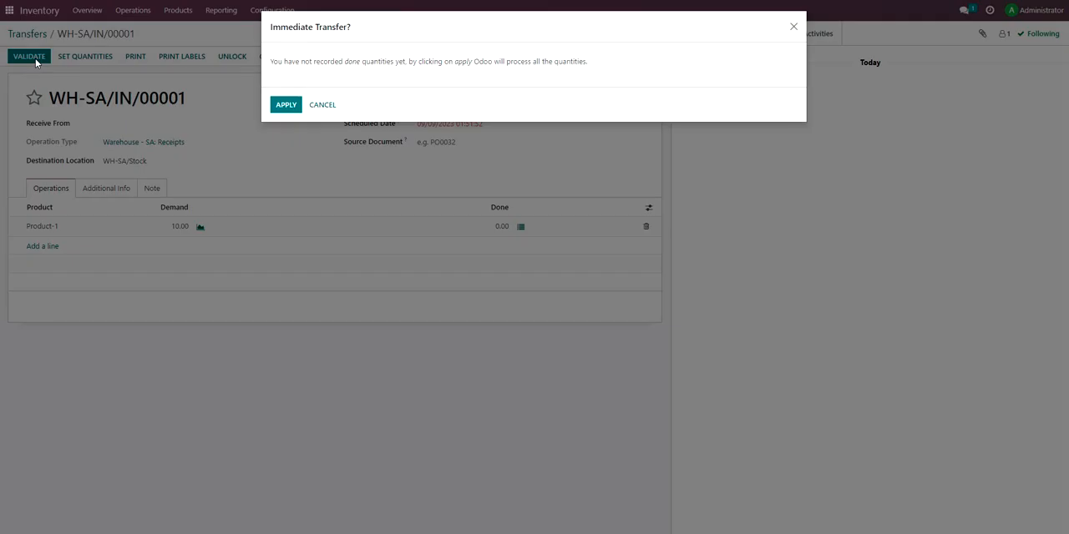
{"action": "left_click", "coordinate": [285, 106]}
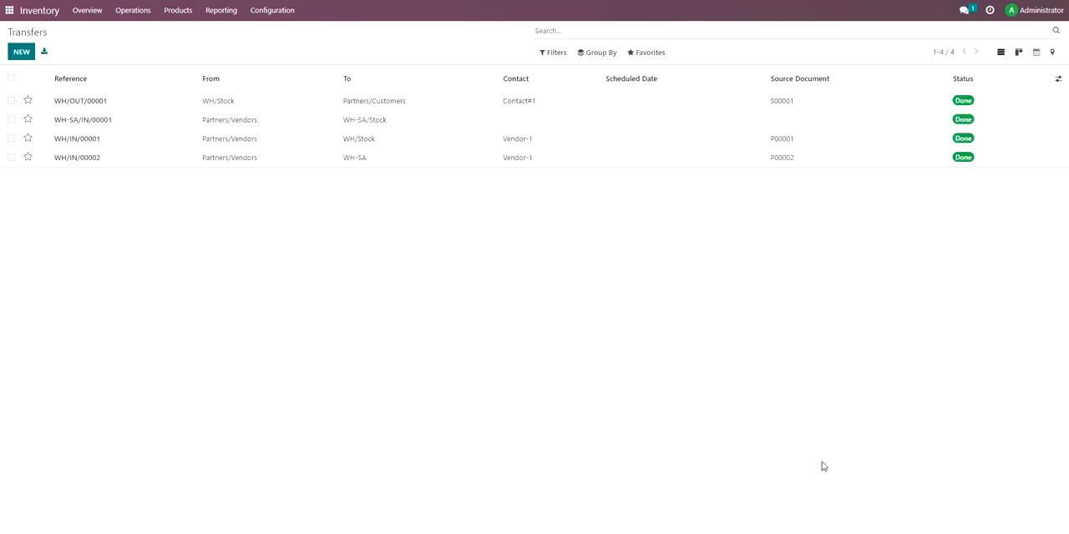
Open the completed WH-SA/Stock receipt from the transfers list to review its details.
{"action": "left_click", "coordinate": [132, 12]}
{"action": "left_click", "coordinate": [134, 58]}
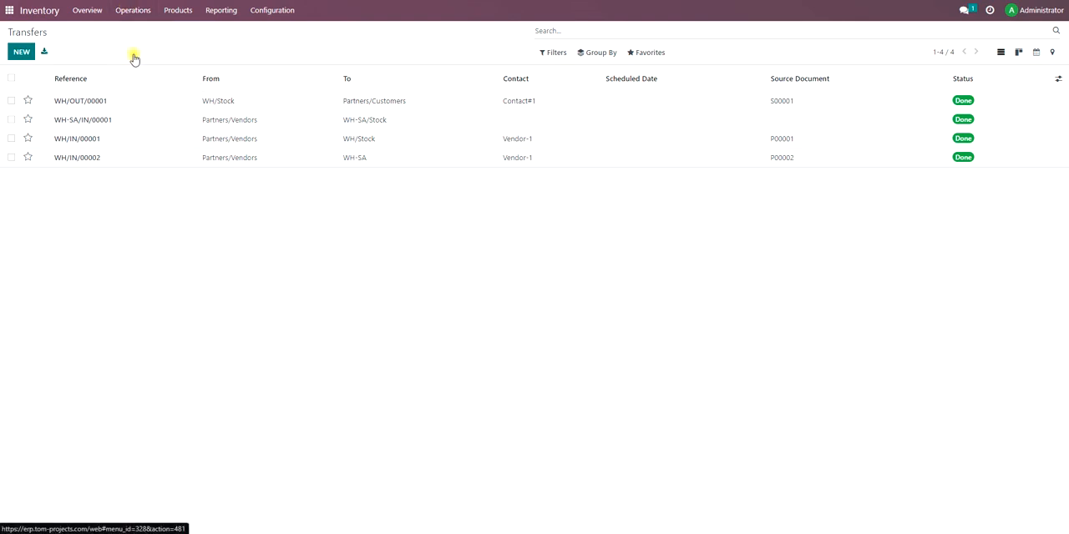
{"action": "left_click", "coordinate": [421, 123]}
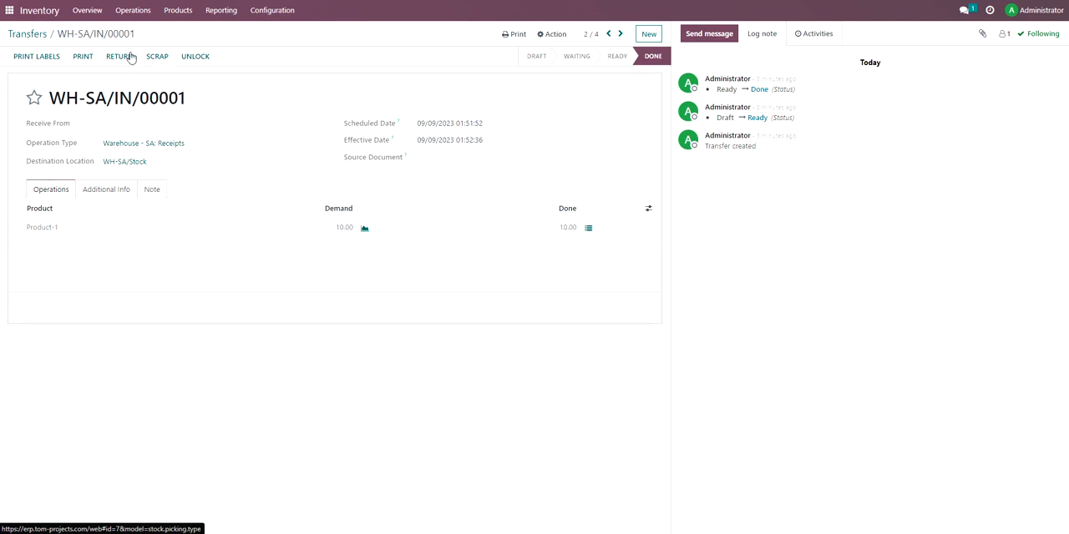
Check the on-hand quantity of Product-1 per internal location in the Locations report.
{"action": "left_click", "coordinate": [268, 10]}
{"action": "mouse_move", "coordinate": [222, 10]}
{"action": "left_click", "coordinate": [229, 46]}
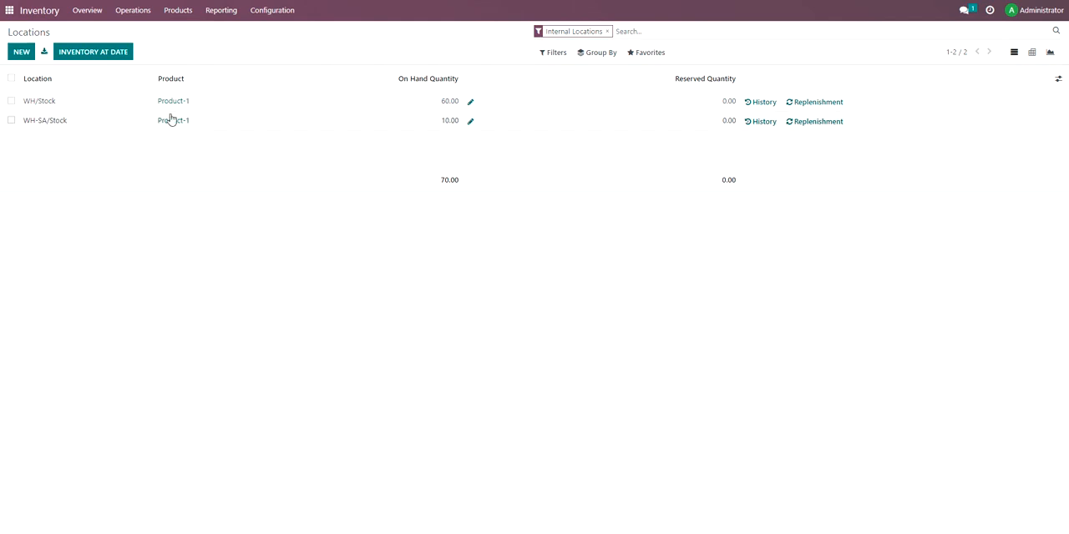
Review the Product-1 stock moves in the Moves History report and the overall quantities in the Stock report.
{"action": "left_click", "coordinate": [215, 11]}
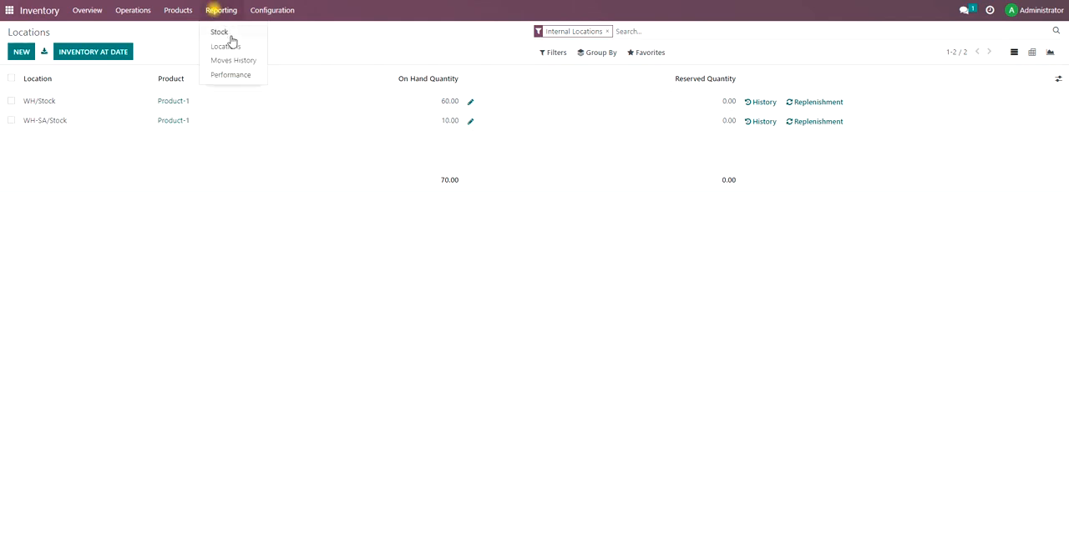
{"action": "left_click", "coordinate": [241, 67]}
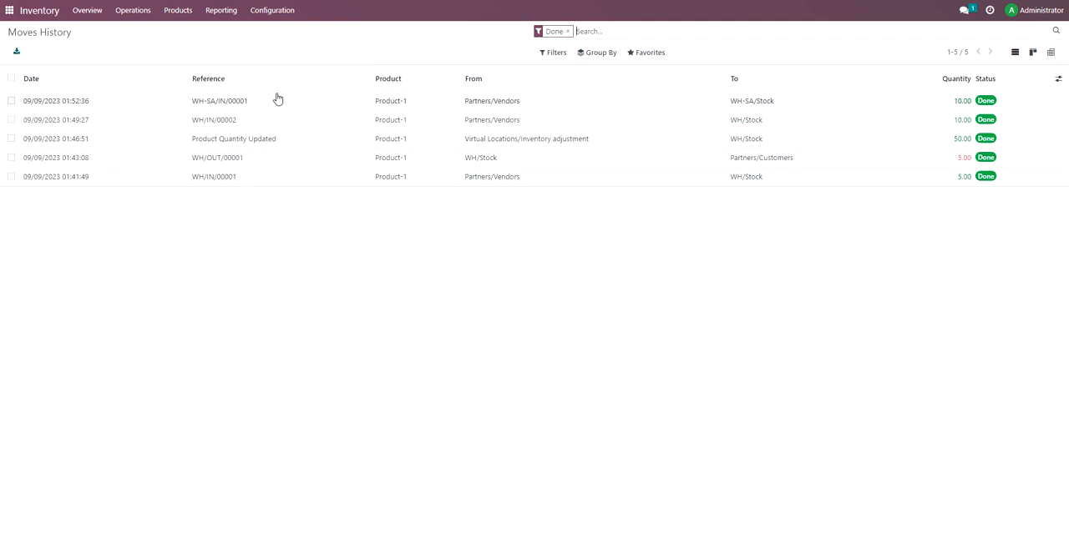
{"action": "left_click", "coordinate": [222, 10]}
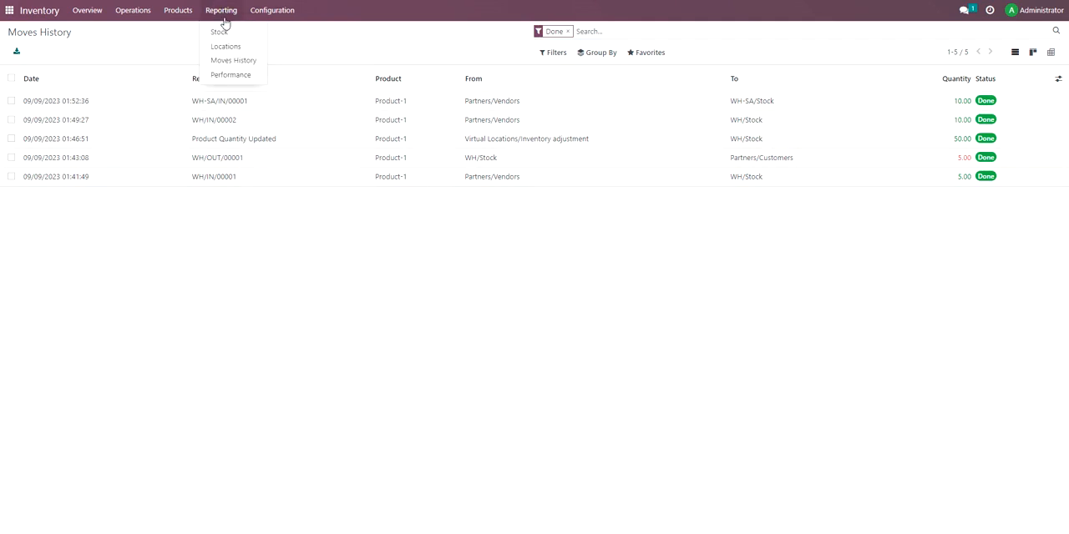
{"action": "left_click", "coordinate": [226, 36]}
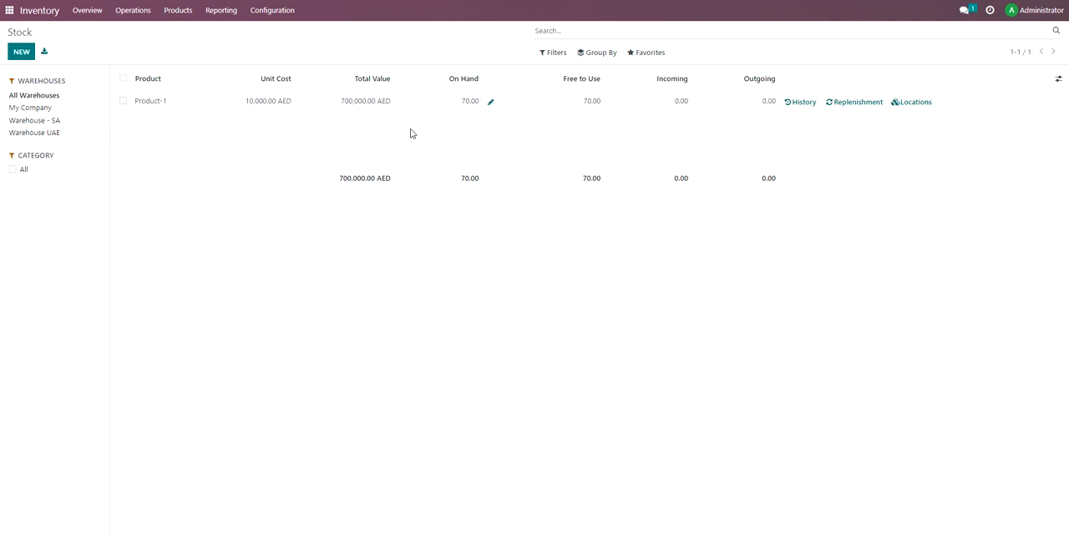
View the inventory overview of all warehouse operations, and briefly visit CRM.
{"action": "left_click", "coordinate": [92, 16]}
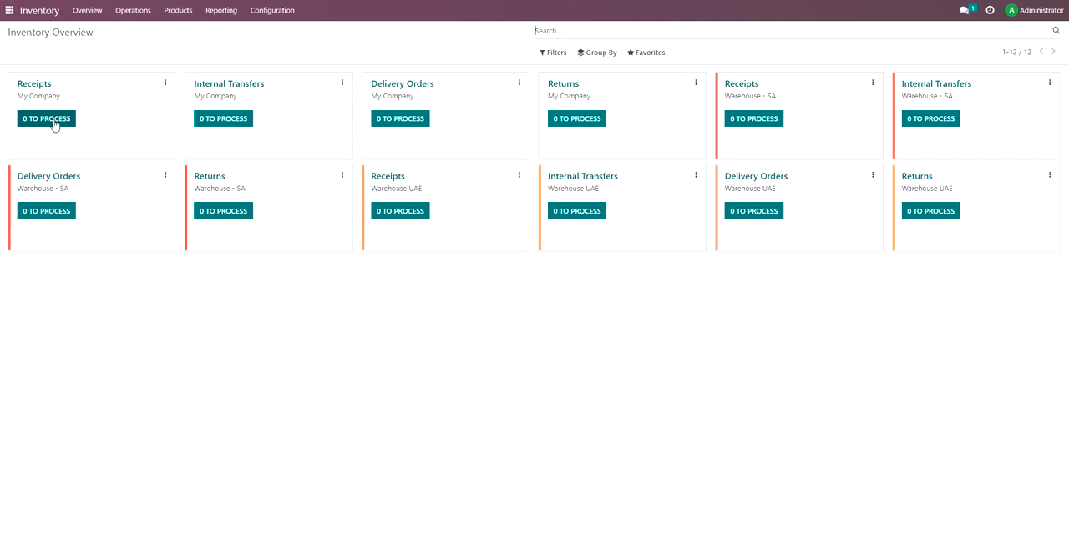
{"action": "left_click", "coordinate": [9, 10]}
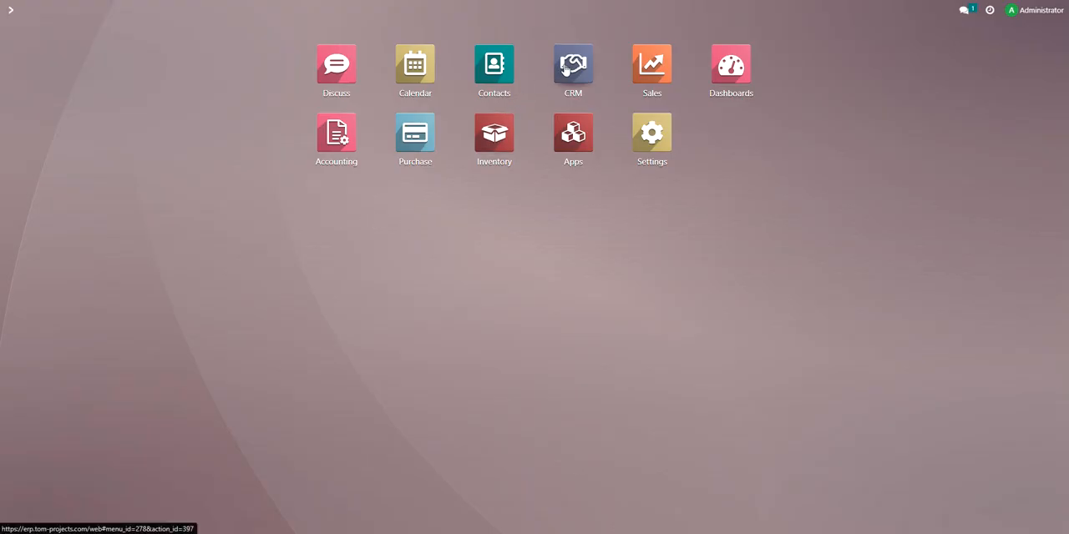
{"action": "left_click", "coordinate": [565, 69]}
{"action": "left_click", "coordinate": [9, 10]}
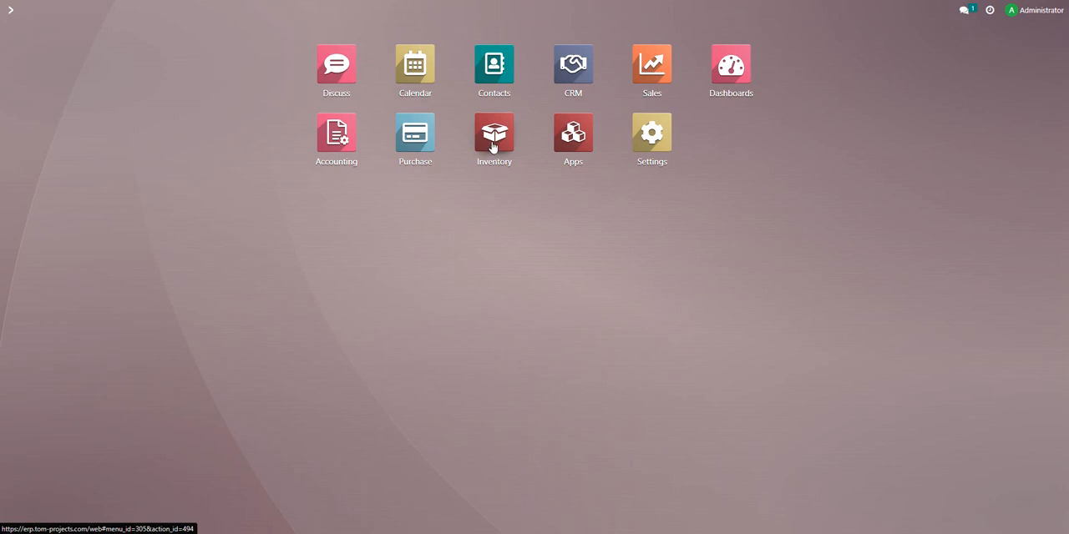
Switch to Sales, open the Contact#1 sales order and view its customer invoice.
{"action": "left_click", "coordinate": [667, 72]}
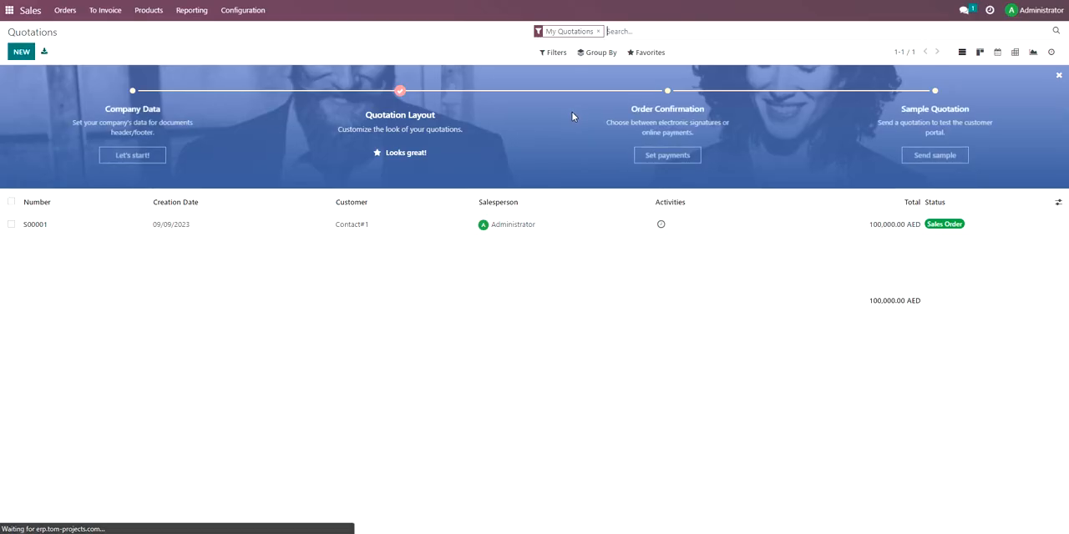
{"action": "left_click", "coordinate": [69, 12]}
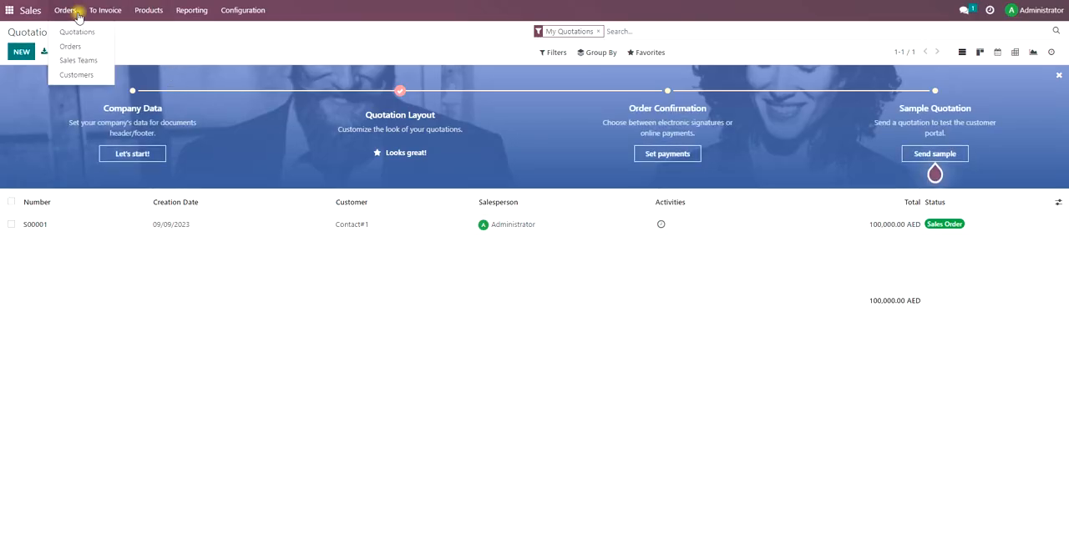
{"action": "left_click", "coordinate": [223, 231]}
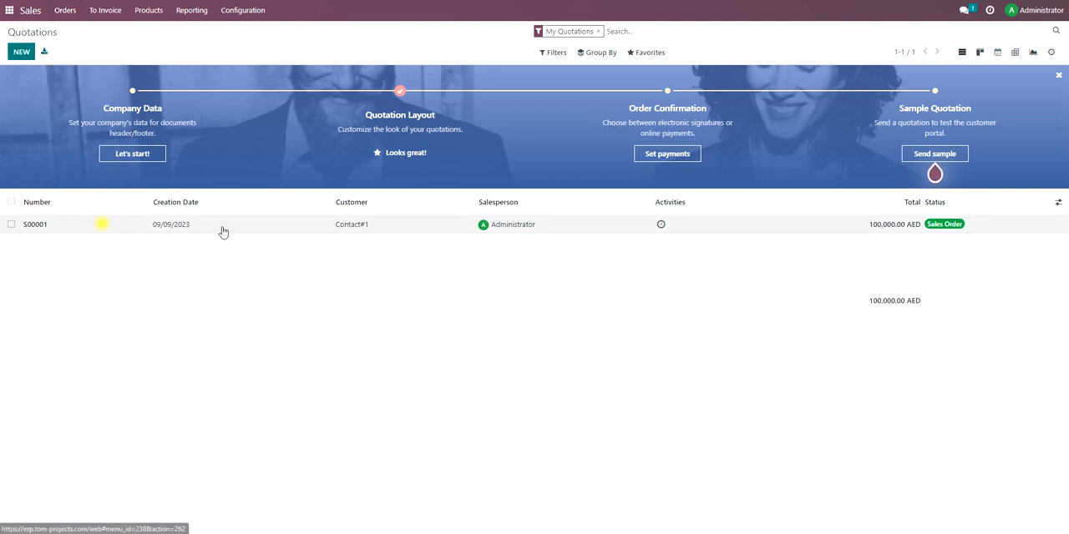
{"action": "left_click", "coordinate": [537, 85]}
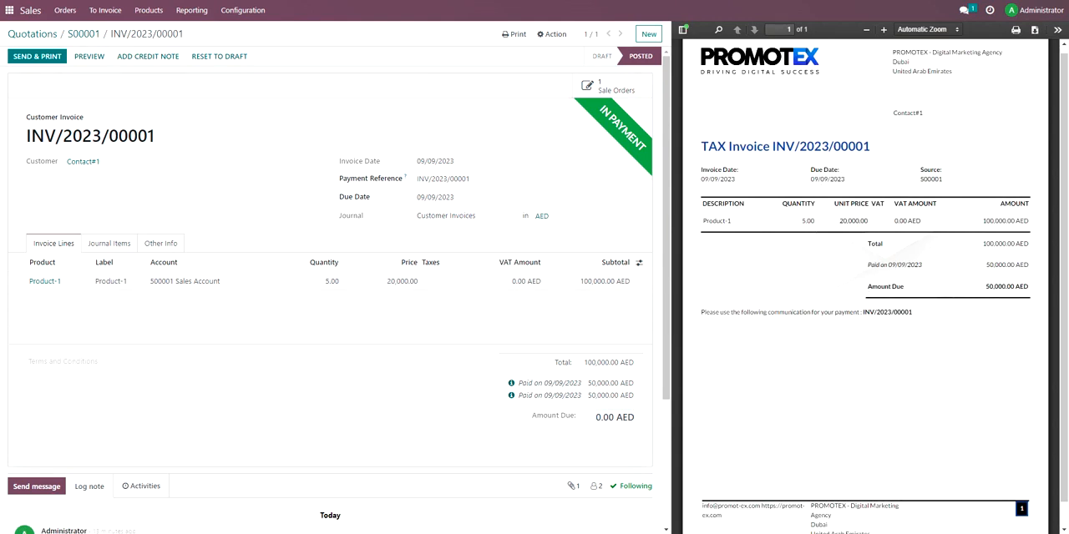
Reopen the Contact#1 sales order and attach the file INV_2023_00001 (1) from Downloads to it.
{"action": "left_click", "coordinate": [10, 10]}
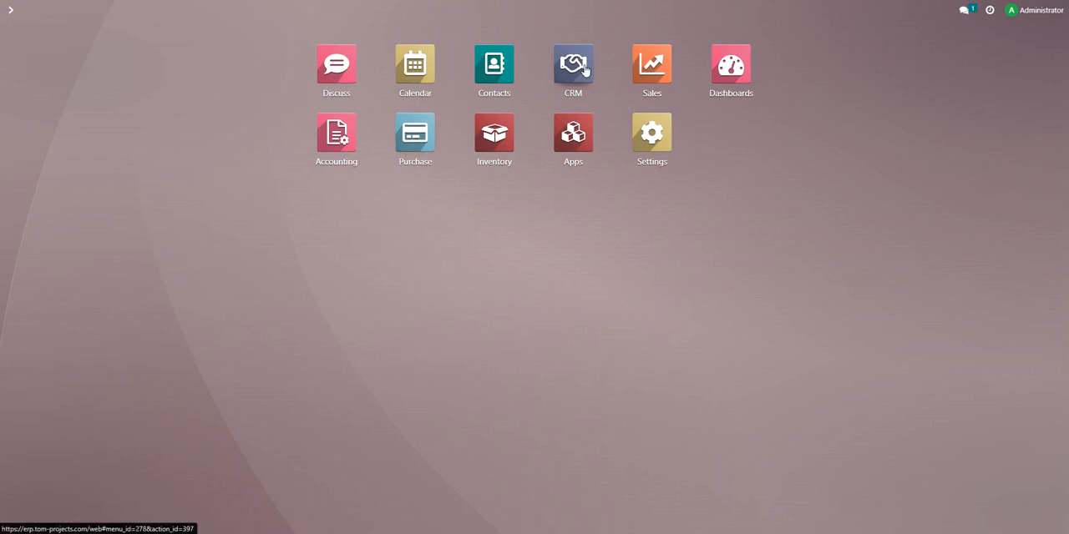
{"action": "left_click", "coordinate": [649, 69]}
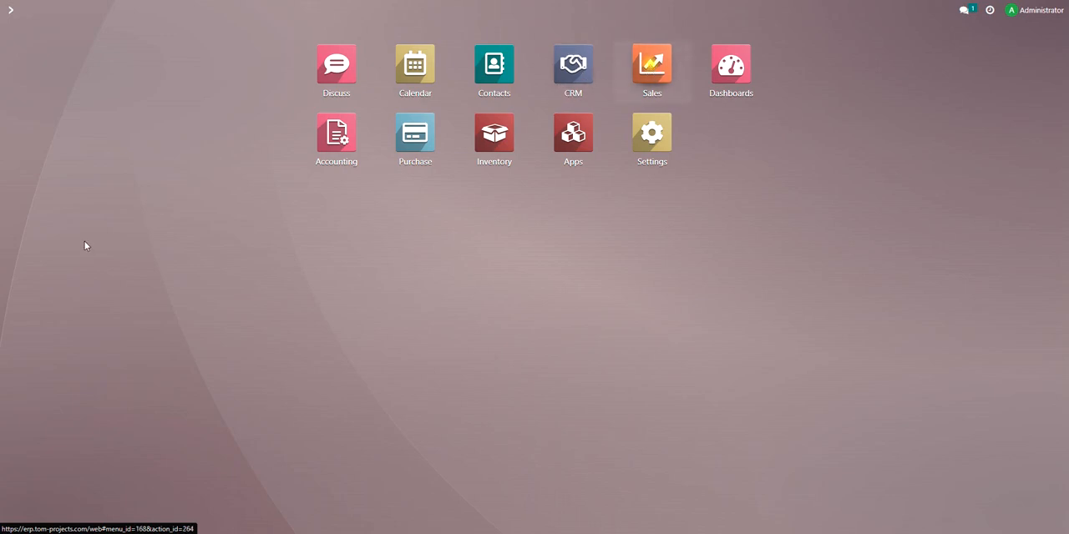
{"action": "left_click", "coordinate": [186, 227]}
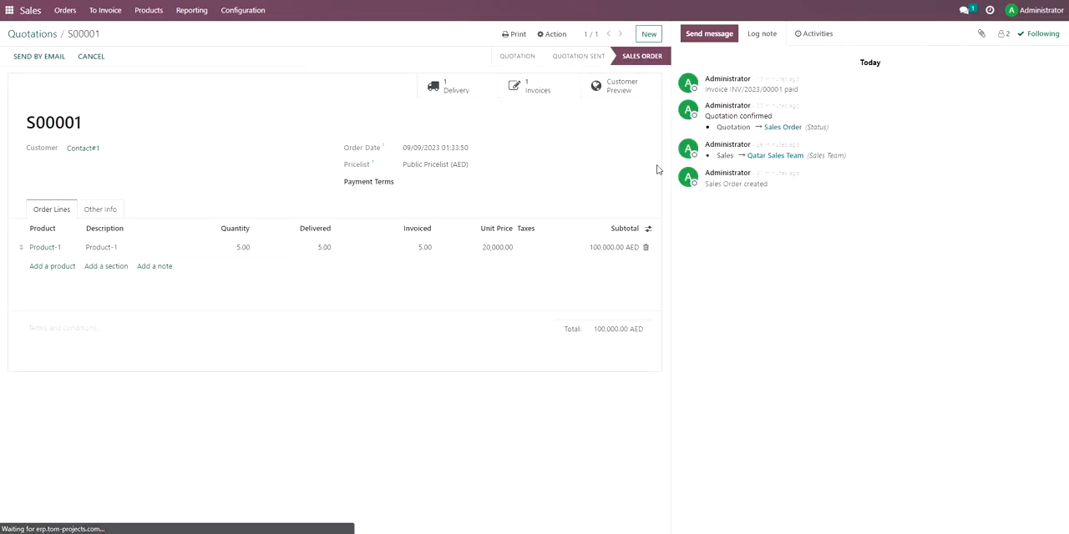
{"action": "left_click", "coordinate": [984, 36]}
{"action": "left_click", "coordinate": [49, 52]}
{"action": "double_click", "coordinate": [151, 48]}
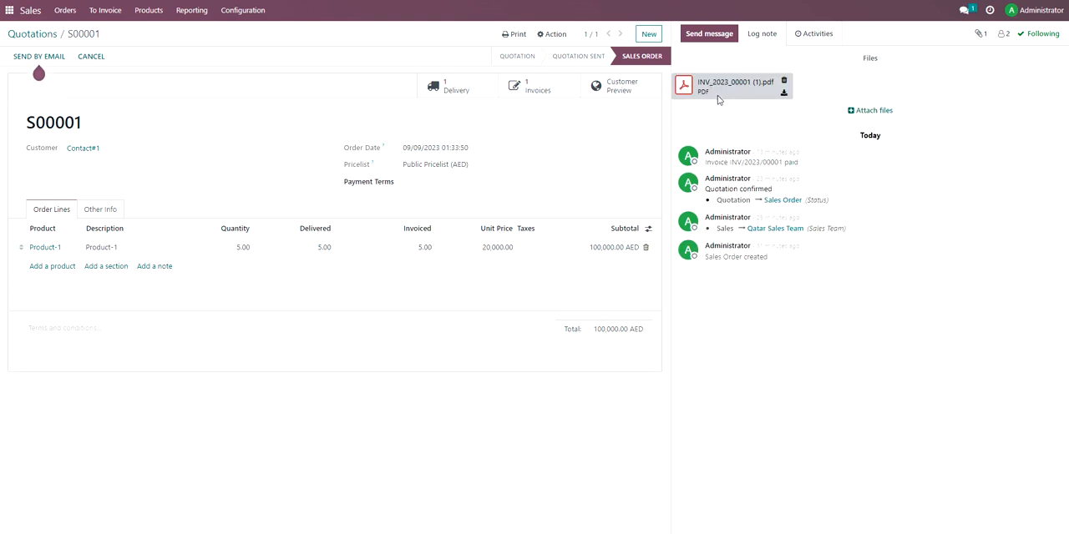
Switch to Contacts, open Vendor-1 and attach the file INV_2023_00001 to the contact record.
{"action": "left_click", "coordinate": [8, 10]}
{"action": "left_click", "coordinate": [493, 67]}
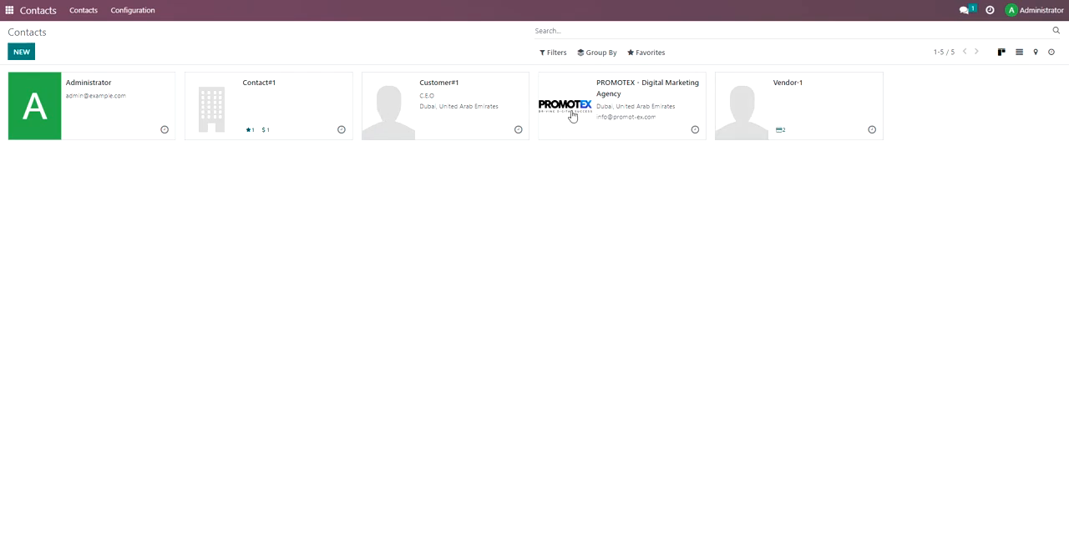
{"action": "left_click", "coordinate": [785, 115]}
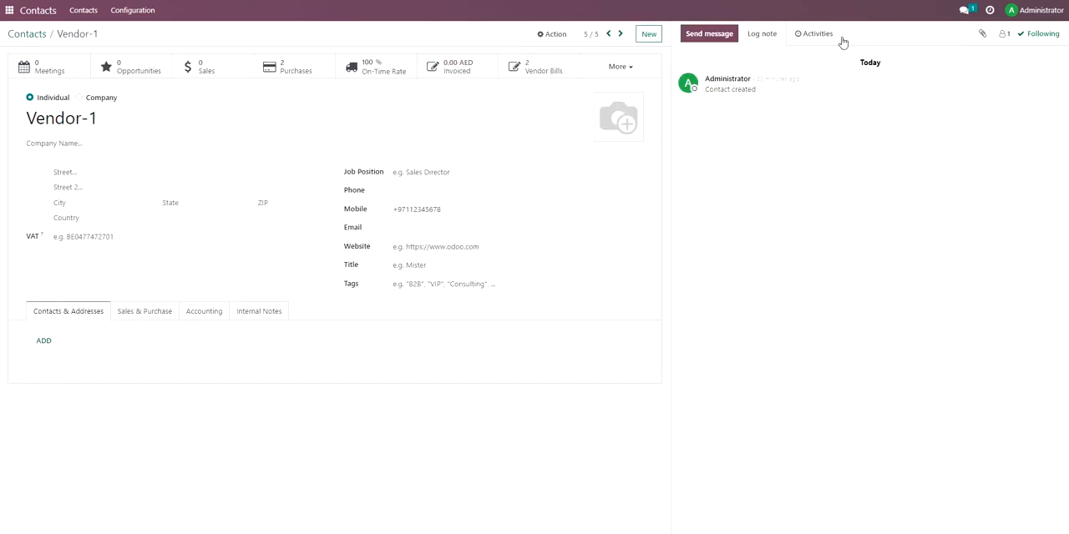
{"action": "left_click", "coordinate": [980, 32]}
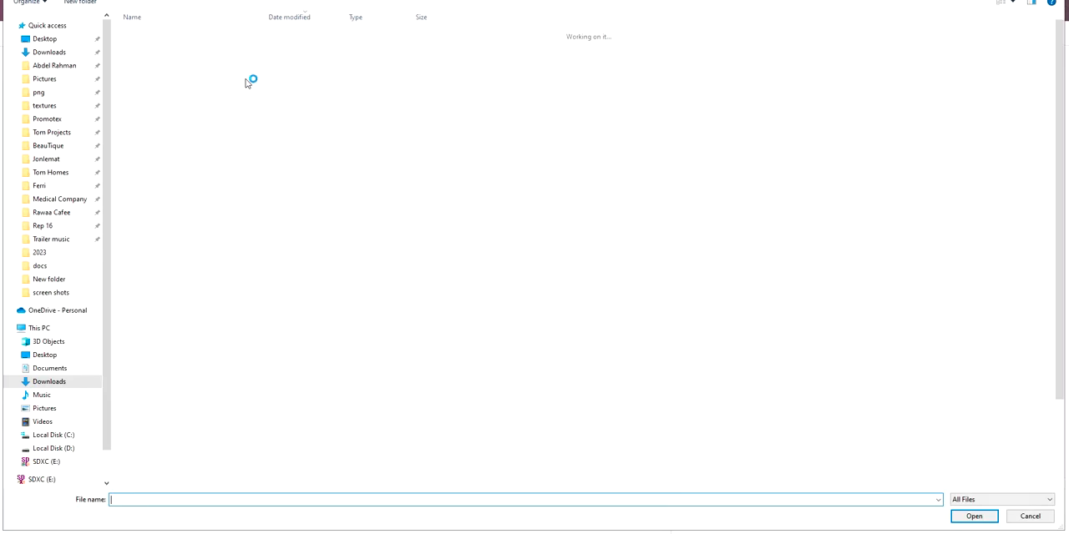
{"action": "left_click", "coordinate": [176, 61]}
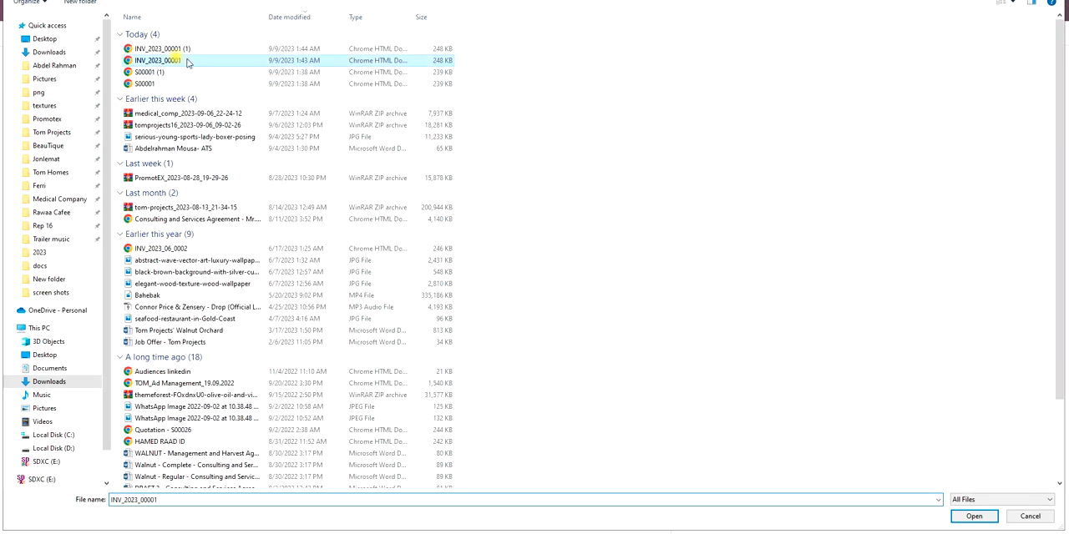
{"action": "left_click", "coordinate": [954, 515]}
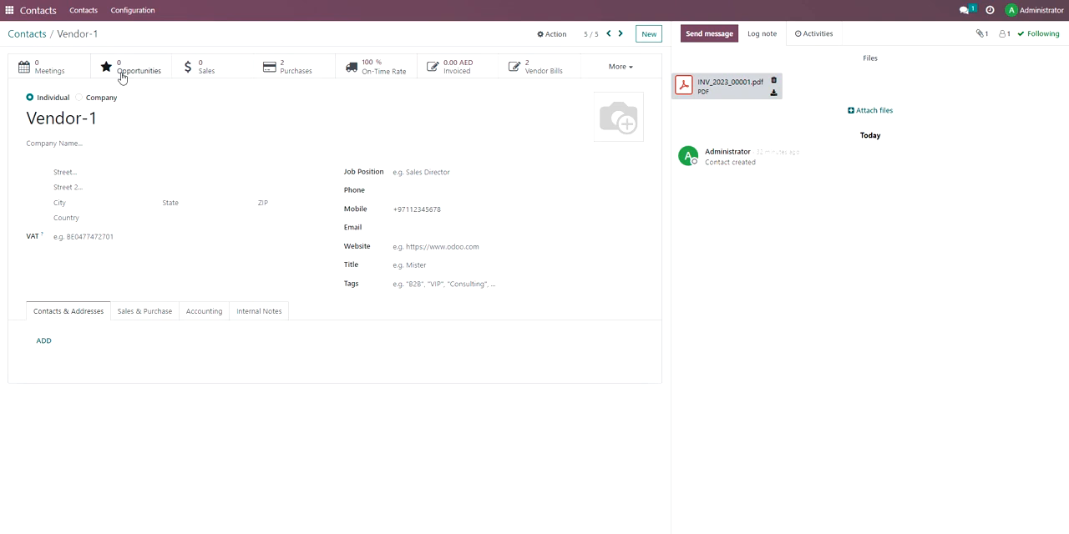
Switch to Accounting, open the posted journal entries and select the 4,000.00 AED bank entry for Vendor-1.
{"action": "left_click", "coordinate": [10, 10]}
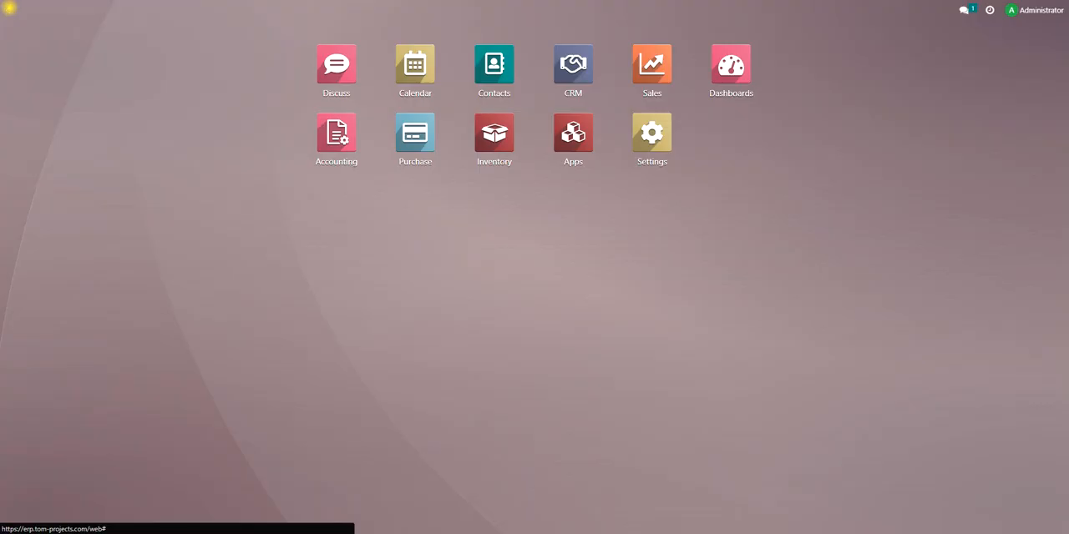
{"action": "left_click", "coordinate": [338, 138]}
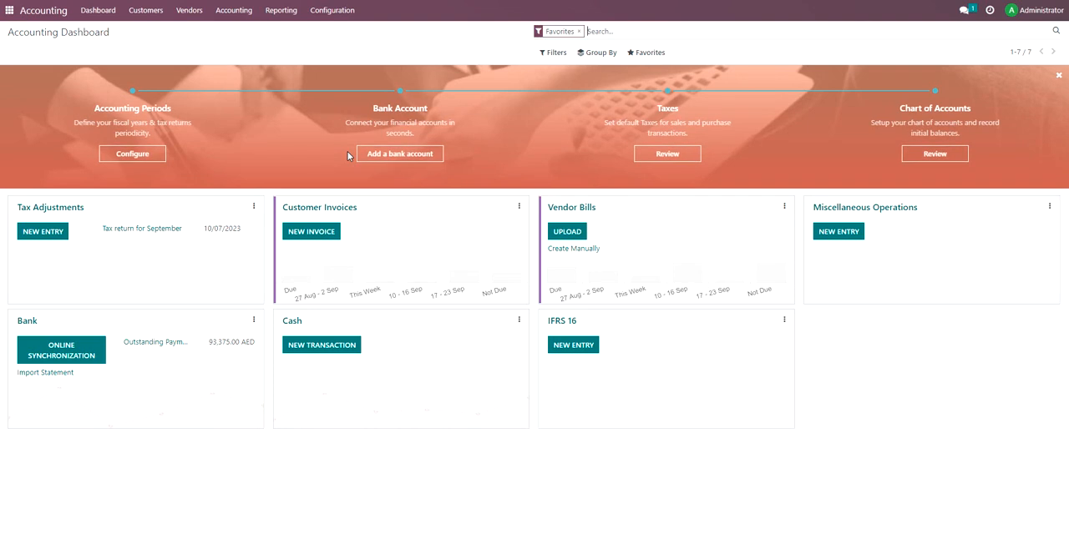
{"action": "left_click", "coordinate": [283, 10]}
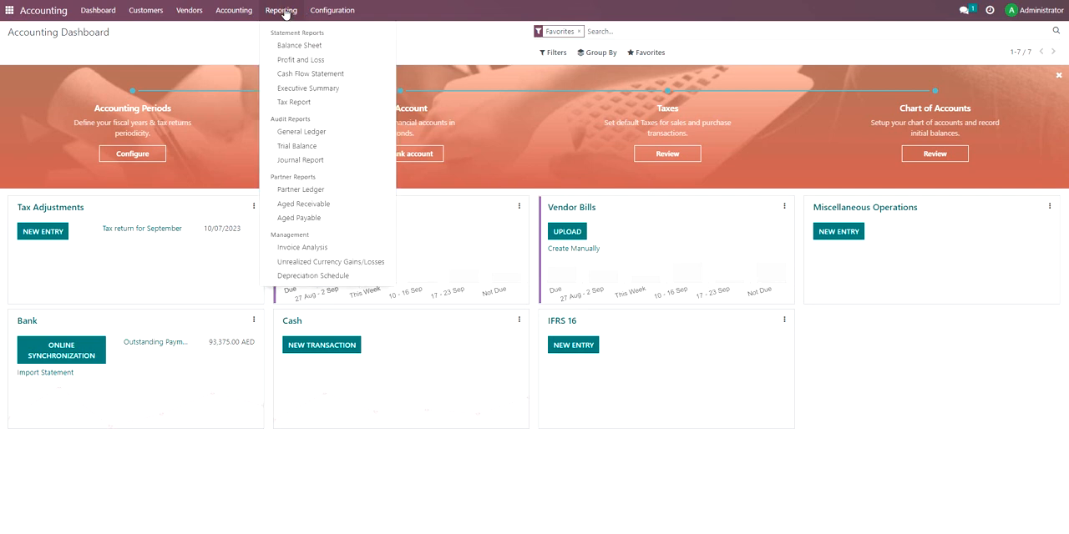
{"action": "left_click", "coordinate": [233, 11]}
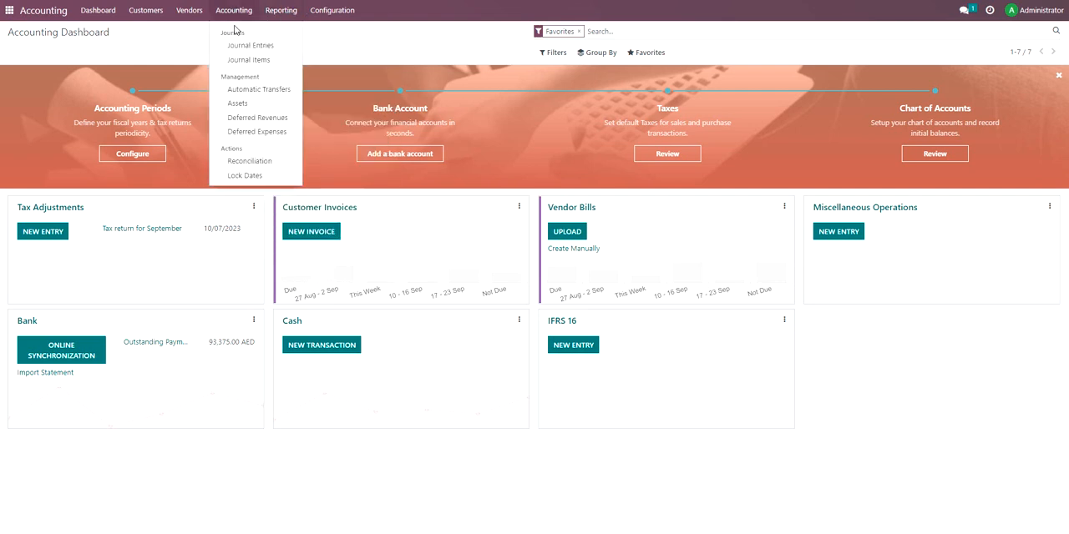
{"action": "left_click", "coordinate": [239, 47]}
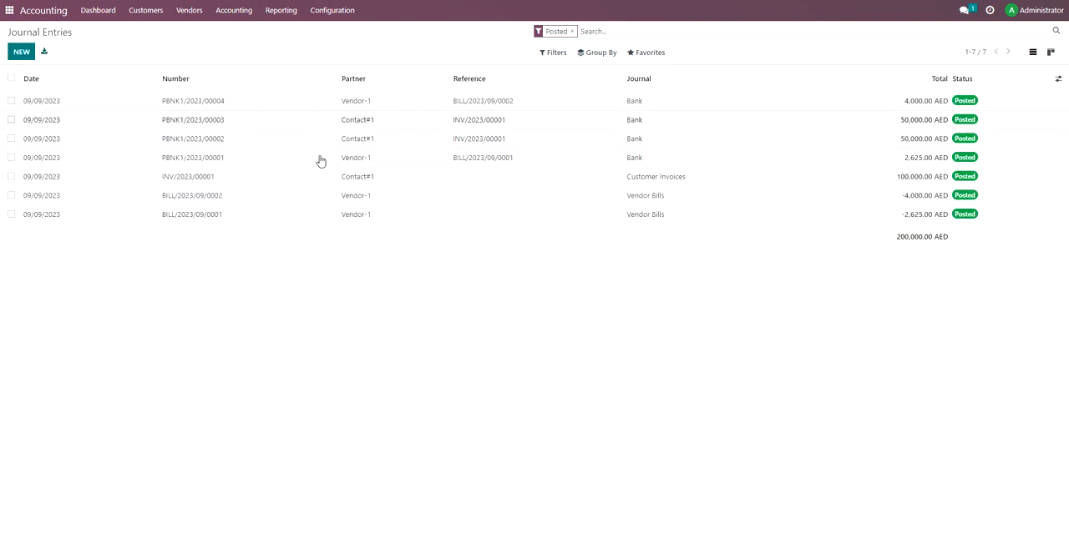
{"action": "left_click", "coordinate": [11, 102]}
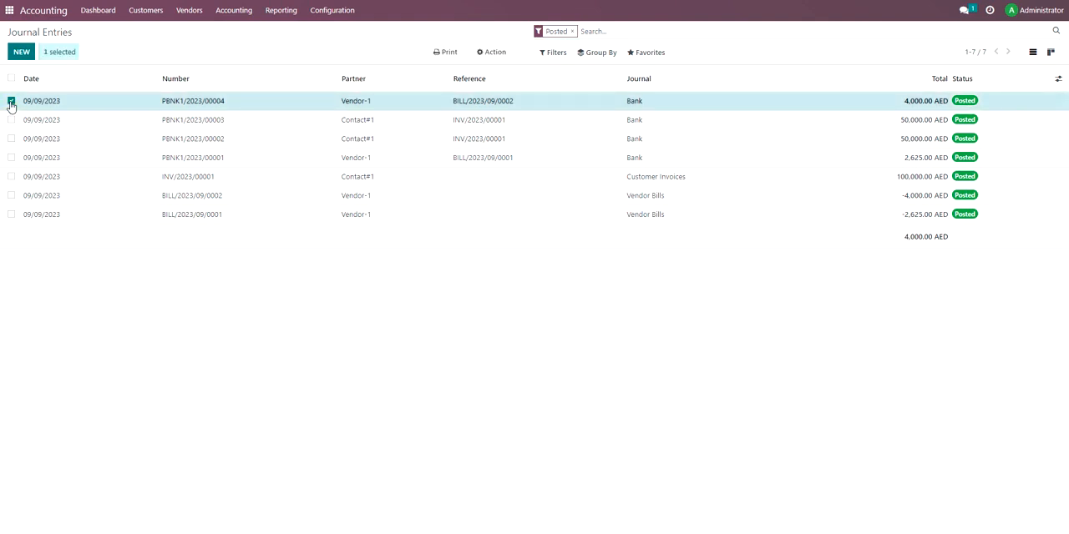
Check the actions available for the selected journal entry, view the 4,000.00 AED Vendor-1 bank entry and return to the entries list.
{"action": "left_click", "coordinate": [493, 52]}
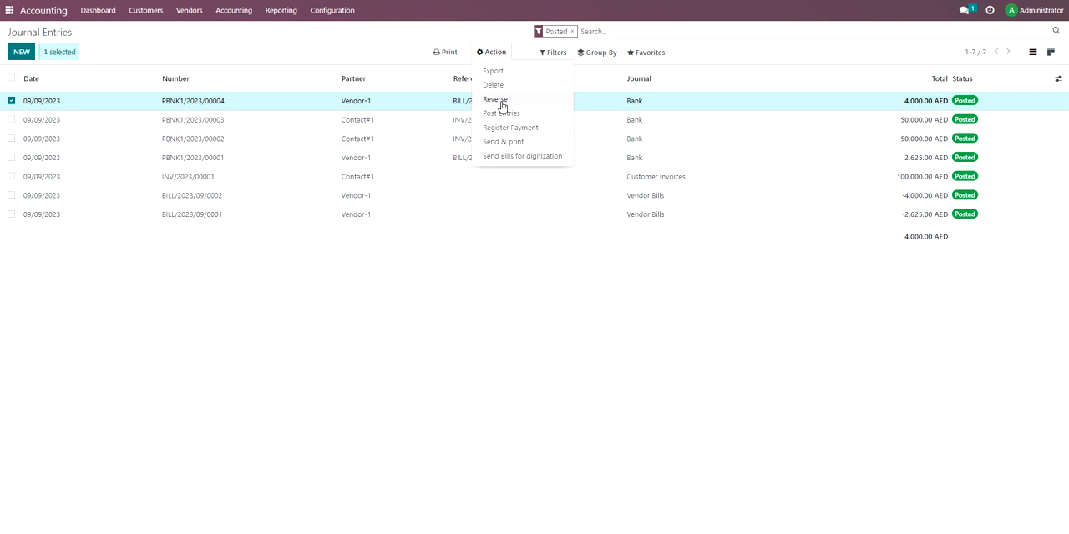
{"action": "left_click", "coordinate": [436, 353]}
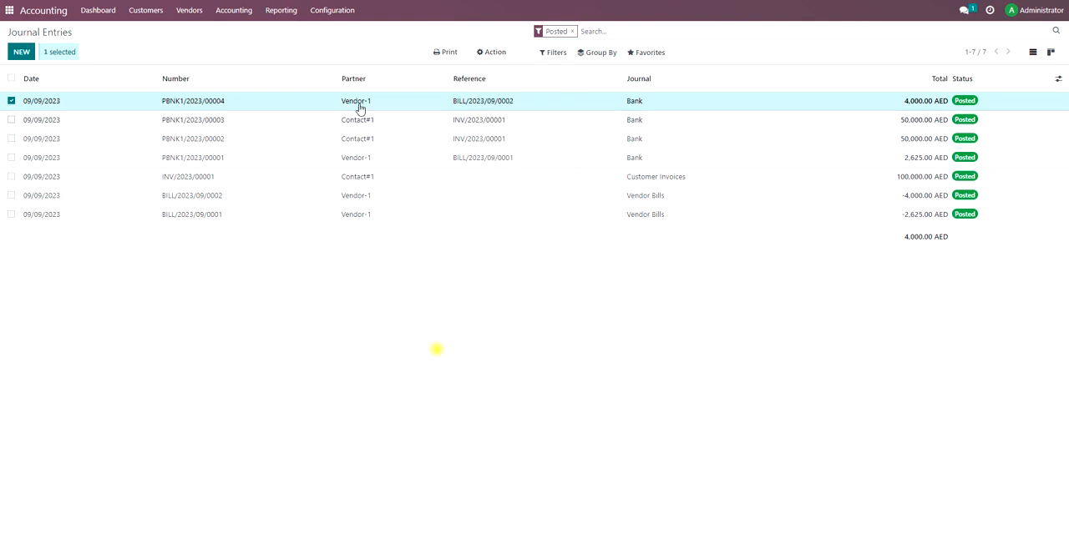
{"action": "left_click", "coordinate": [308, 103]}
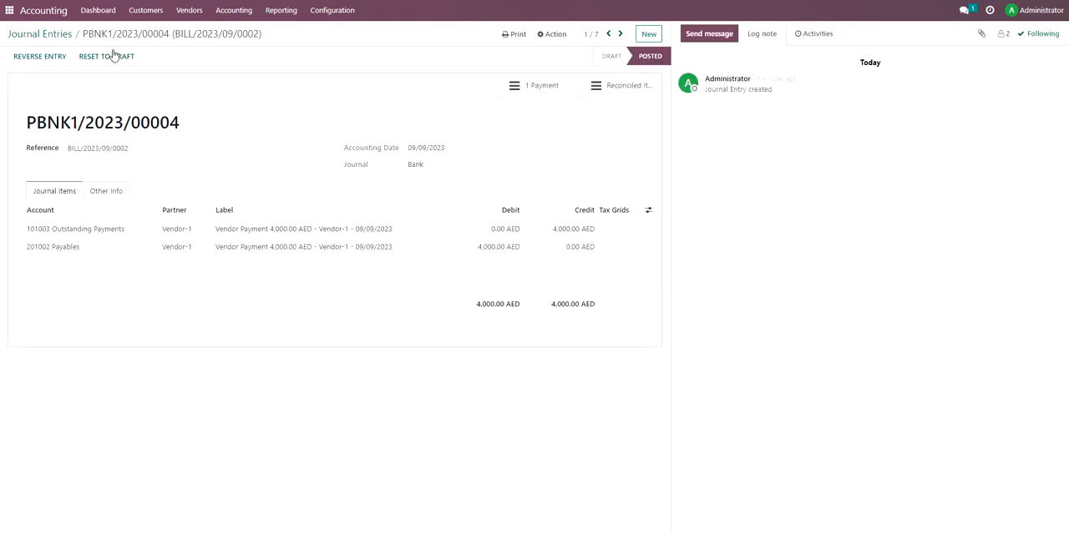
{"action": "left_click", "coordinate": [60, 35]}
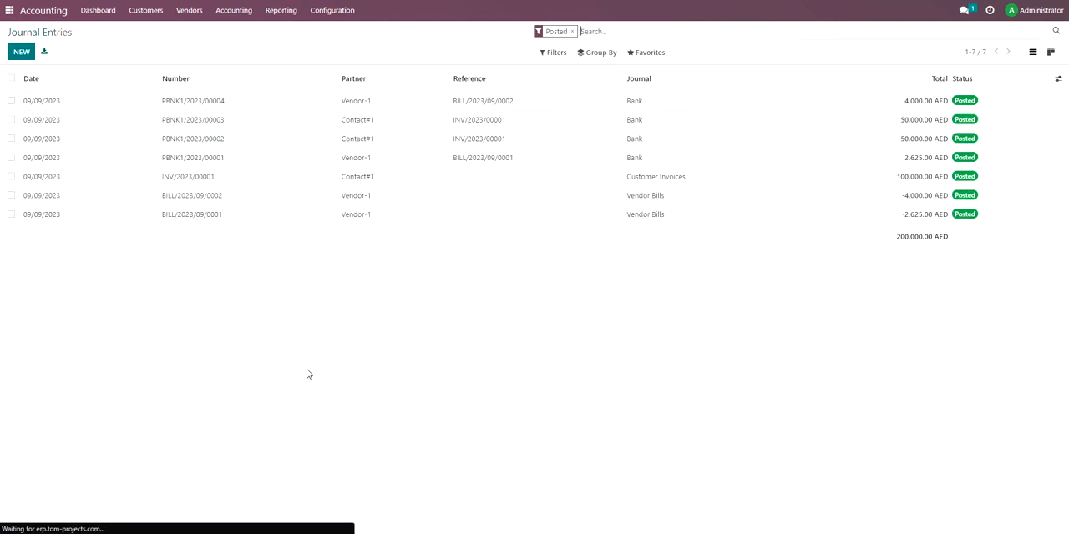
Open the journal items, group them by account and by partner in turn, and clear the grouping.
{"action": "left_click", "coordinate": [247, 17]}
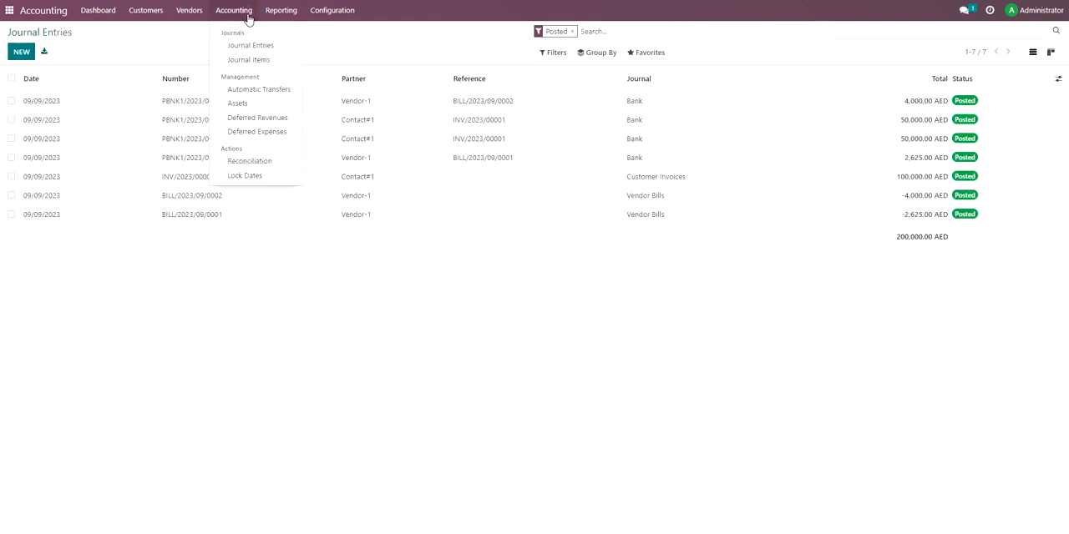
{"action": "left_click", "coordinate": [257, 62]}
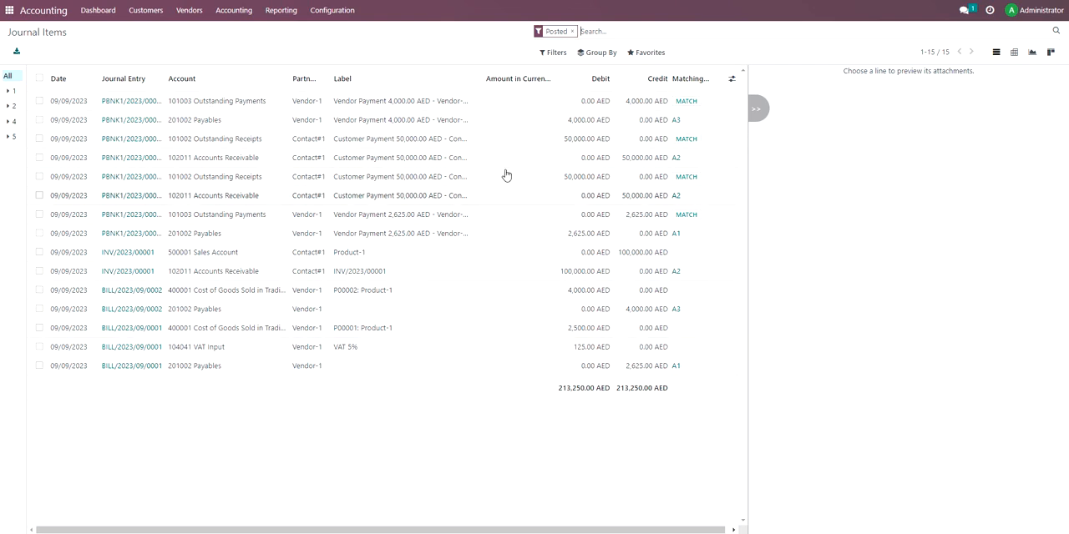
{"action": "left_click", "coordinate": [602, 52]}
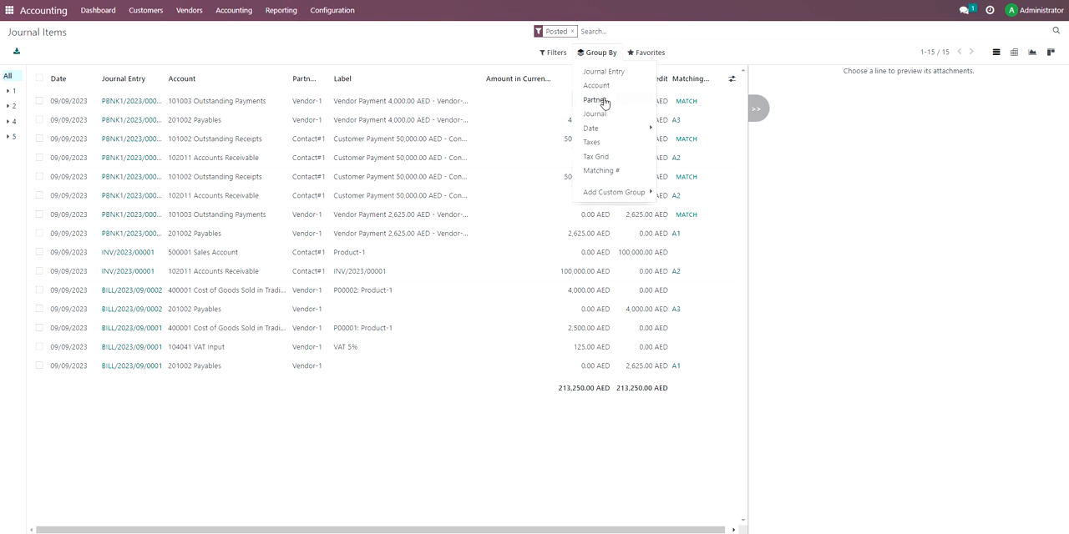
{"action": "left_click", "coordinate": [604, 89]}
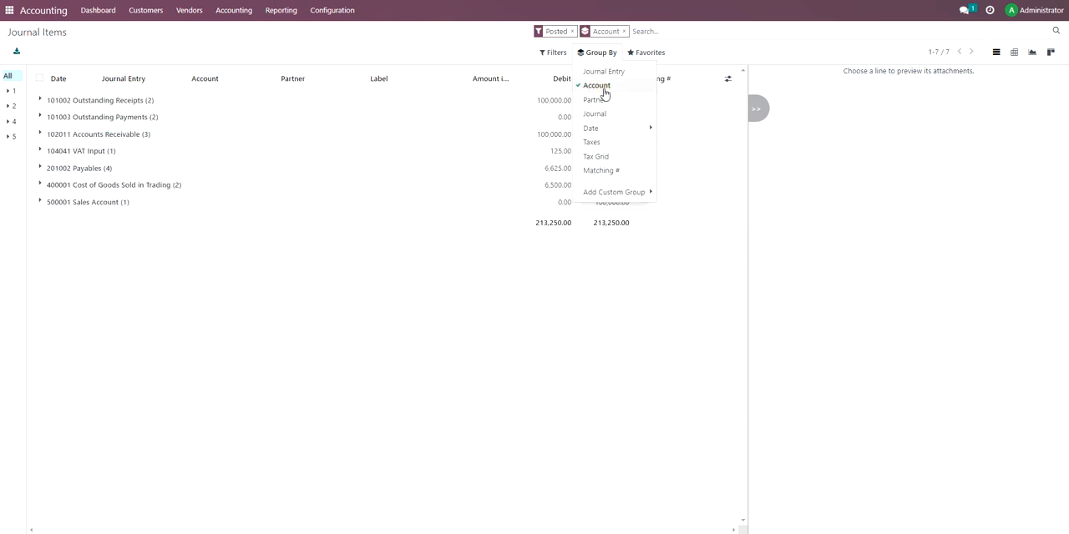
{"action": "left_click", "coordinate": [601, 101]}
{"action": "left_click", "coordinate": [597, 87]}
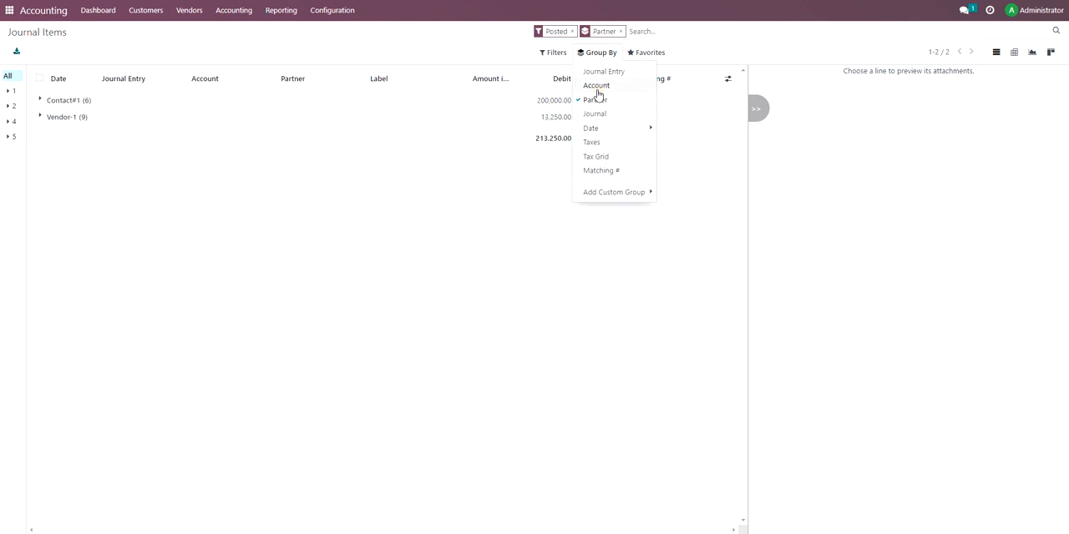
{"action": "left_click", "coordinate": [599, 100]}
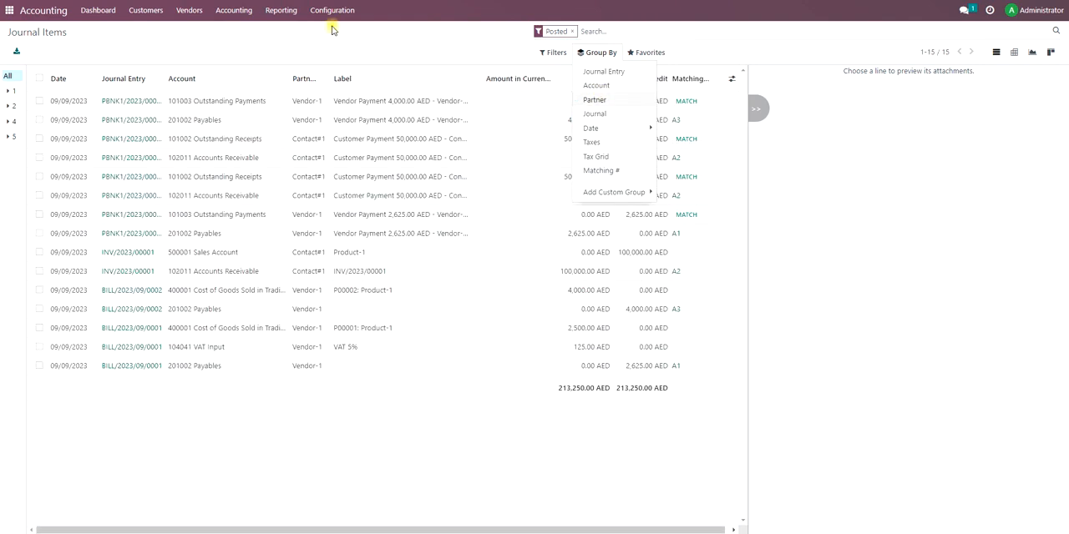
Open the Balance Sheet report to review assets, liabilities and equity.
{"action": "left_click", "coordinate": [334, 28]}
{"action": "left_click", "coordinate": [279, 14]}
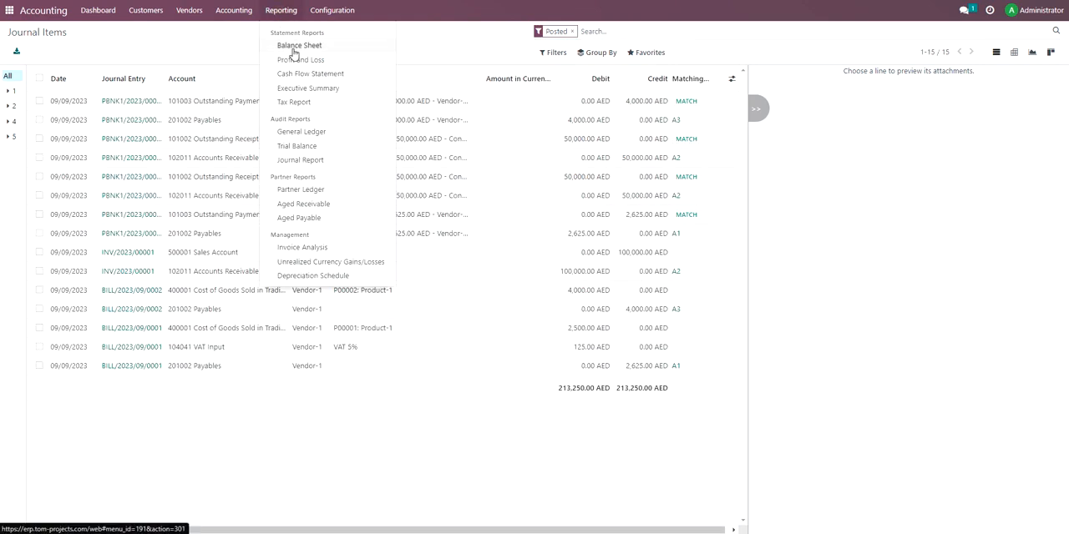
{"action": "left_click", "coordinate": [294, 51]}
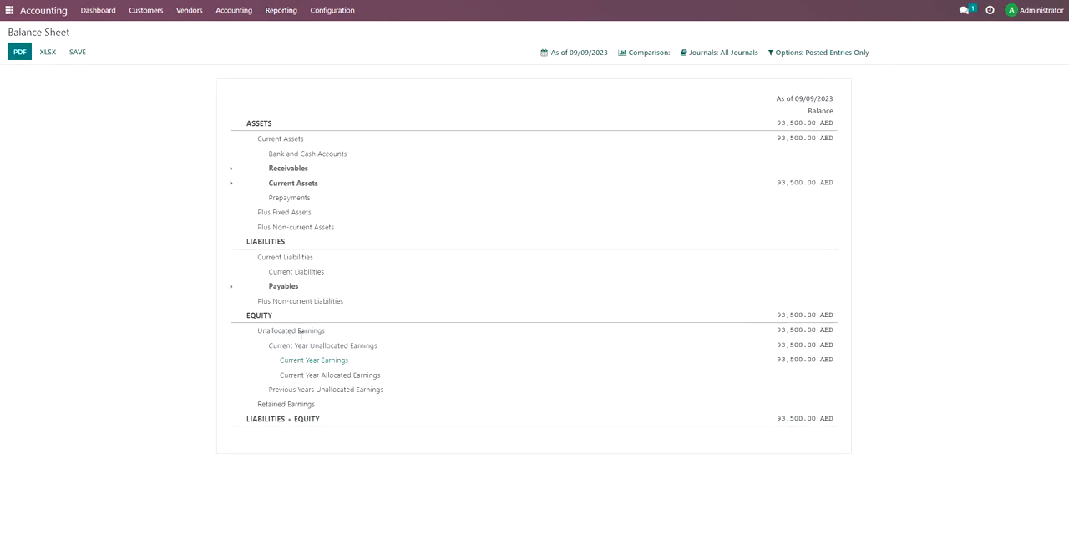
Open the Profit and Loss report and expand Cost of Revenue to show its accounts.
{"action": "left_click", "coordinate": [246, 10]}
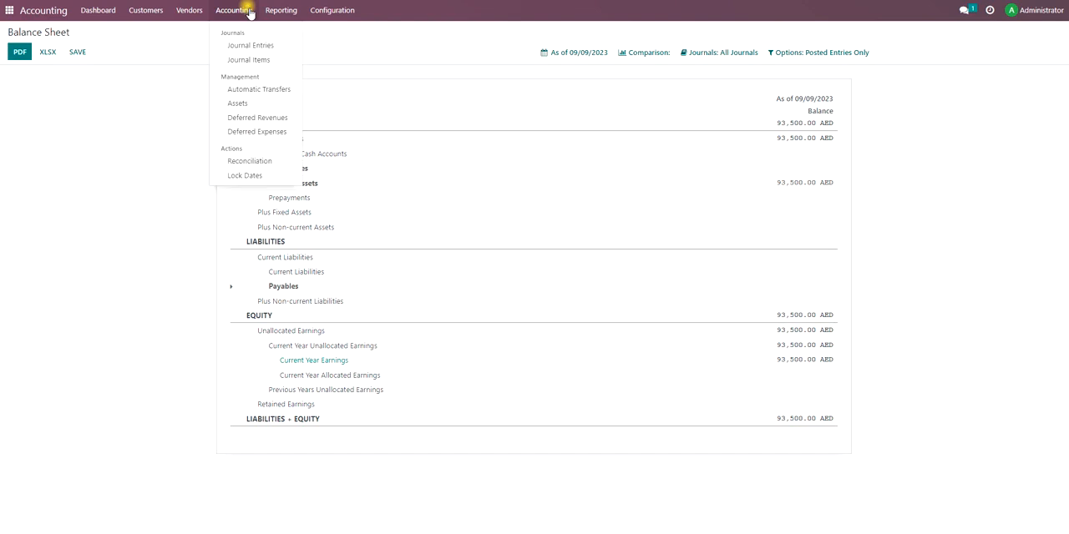
{"action": "mouse_move", "coordinate": [278, 10]}
{"action": "left_click", "coordinate": [296, 60]}
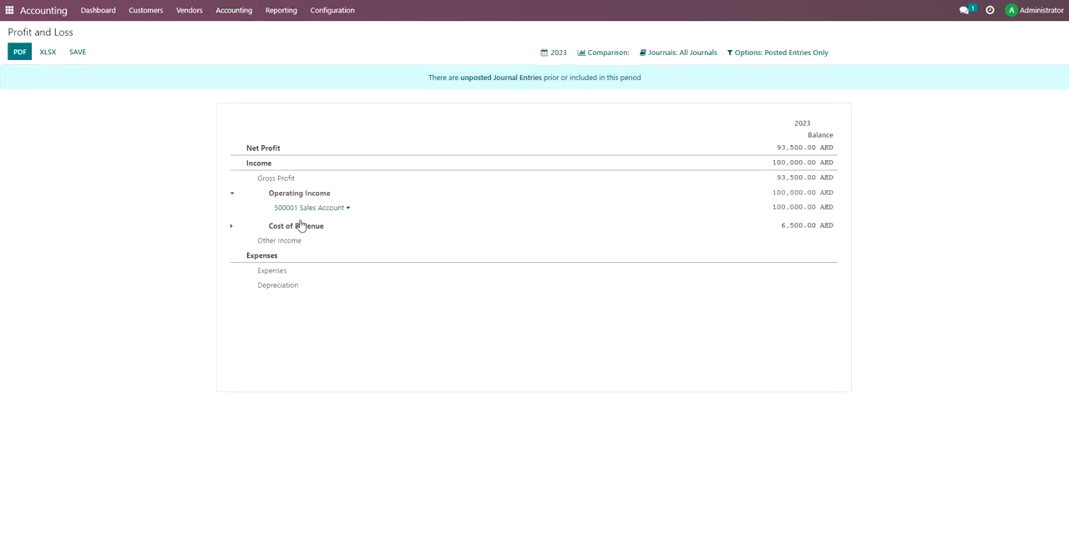
{"action": "left_click", "coordinate": [301, 227]}
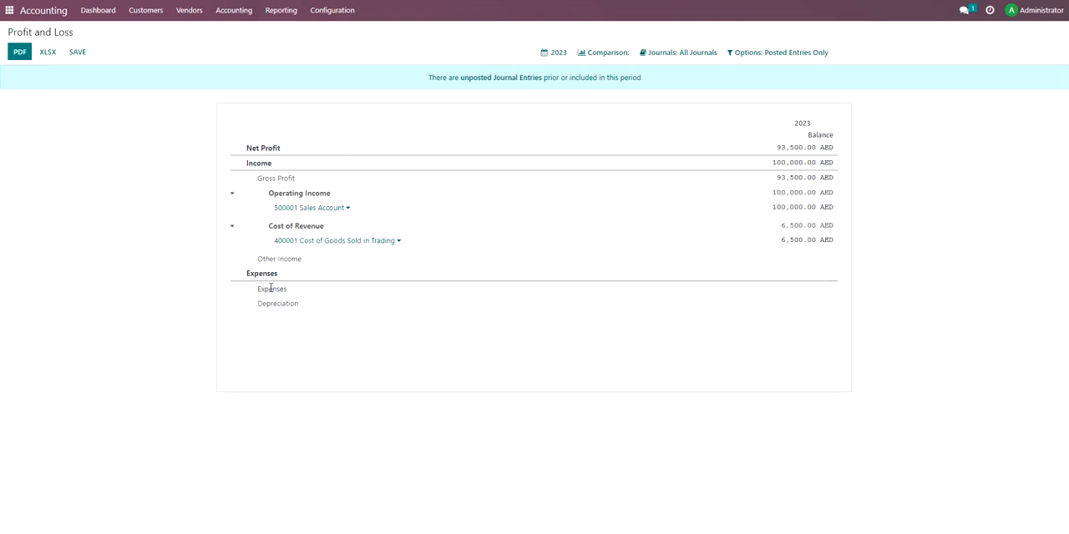
Open the Tax Report and look through its VAT sections down to Net VAT Due.
{"action": "left_click", "coordinate": [282, 10]}
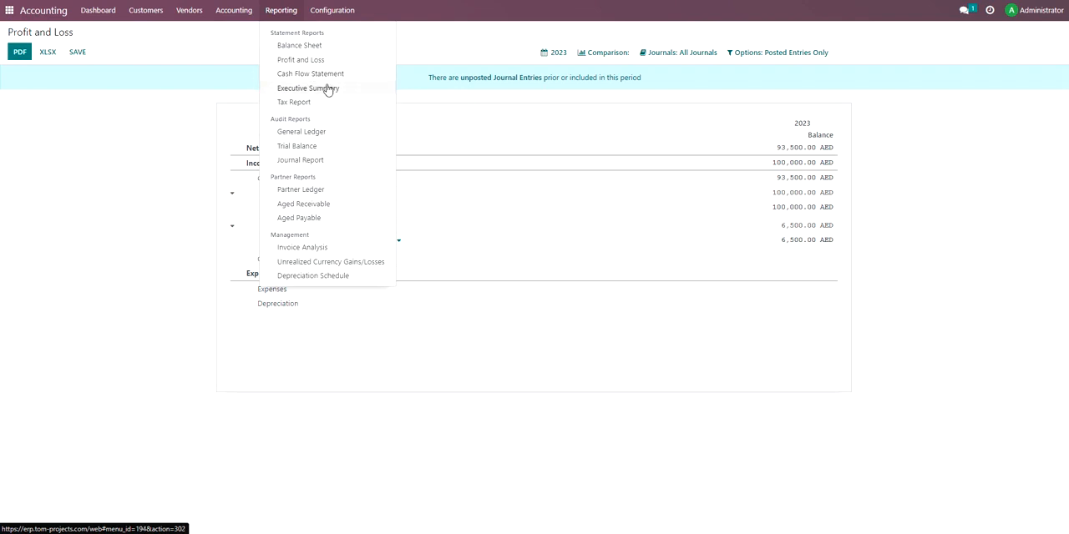
{"action": "left_click", "coordinate": [329, 101]}
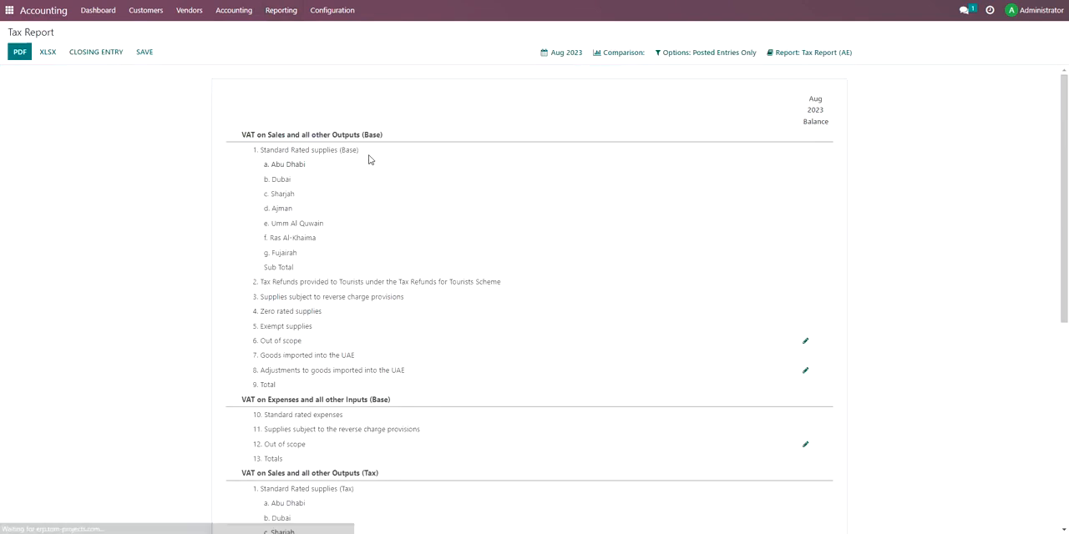
{"action": "scroll", "coordinate": [368, 168], "scroll_direction": "down", "scroll_amount": 5}
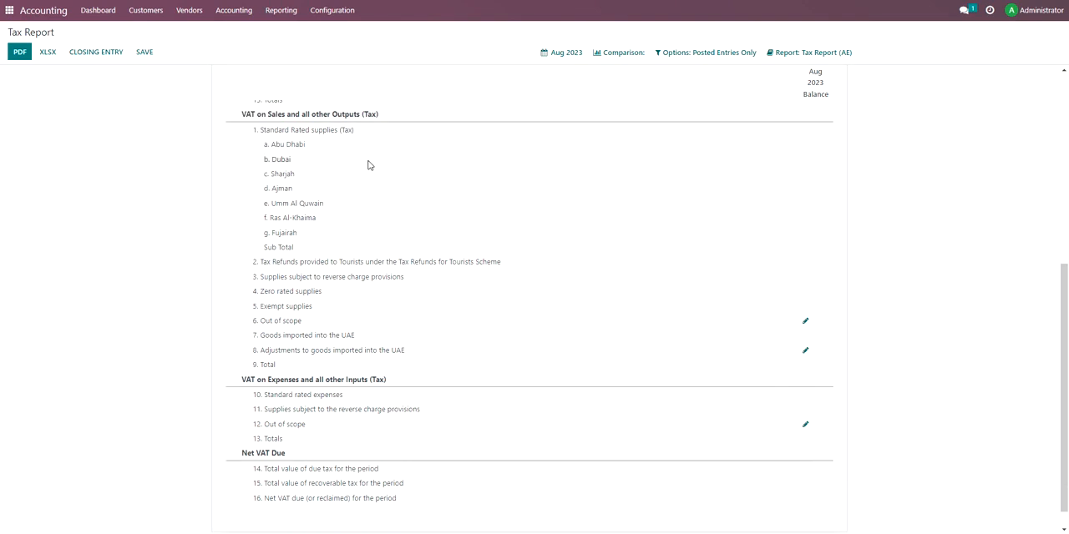
{"action": "scroll", "coordinate": [366, 156], "scroll_direction": "up", "scroll_amount": 5}
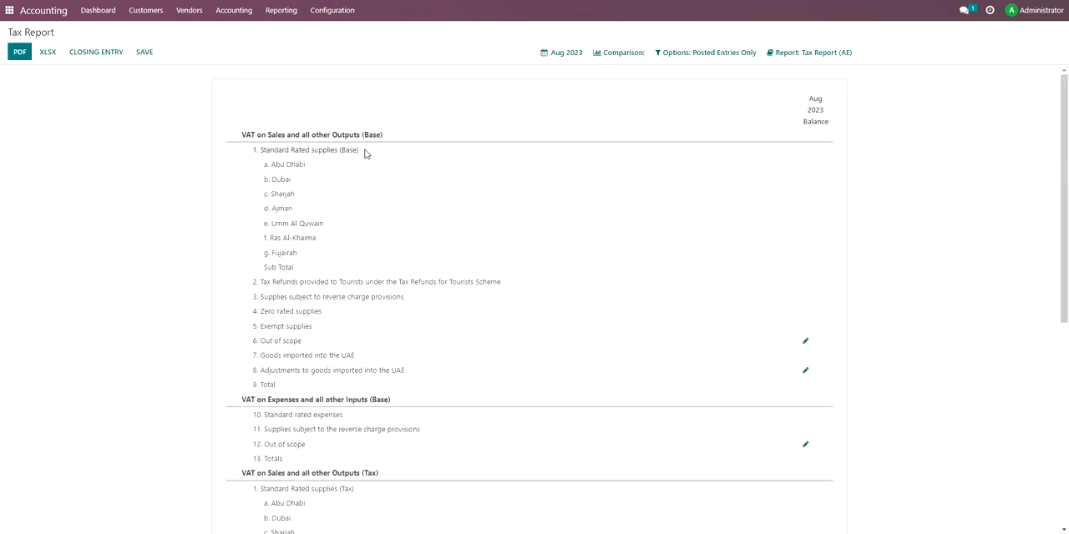
View the General Ledger and the Trial Balance audit reports.
{"action": "left_click", "coordinate": [280, 10]}
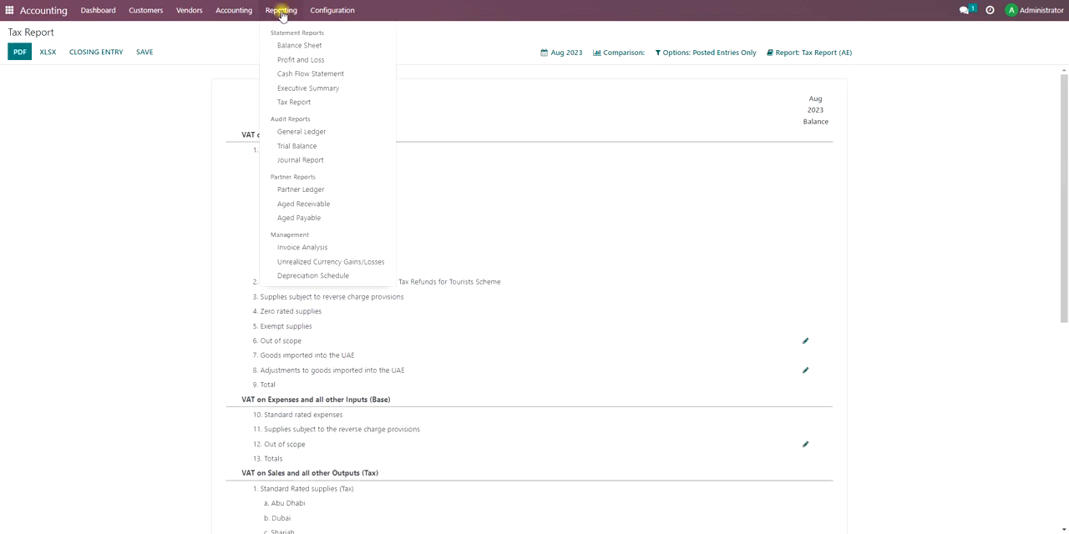
{"action": "left_click", "coordinate": [317, 135]}
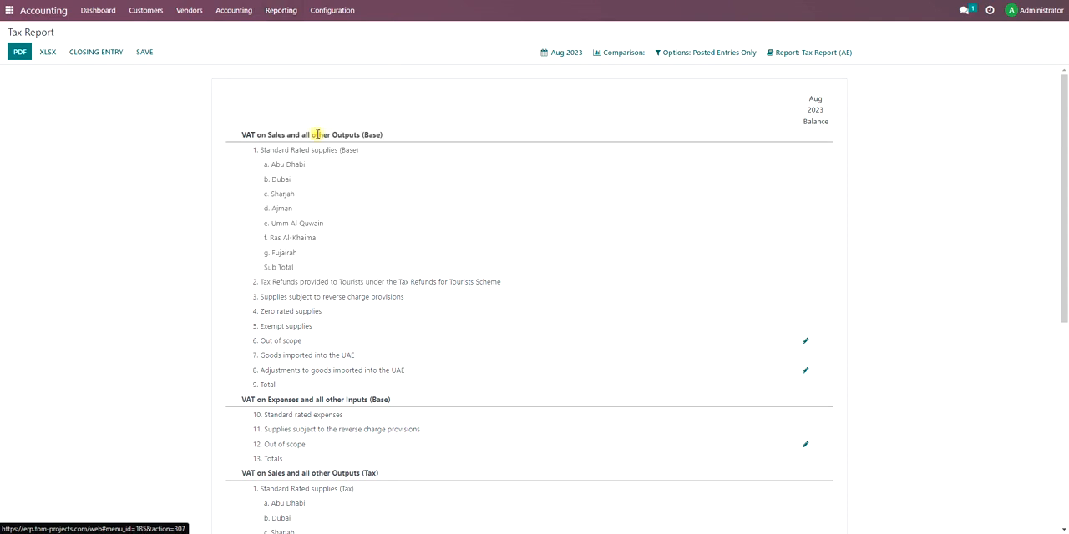
{"action": "left_click", "coordinate": [262, 11]}
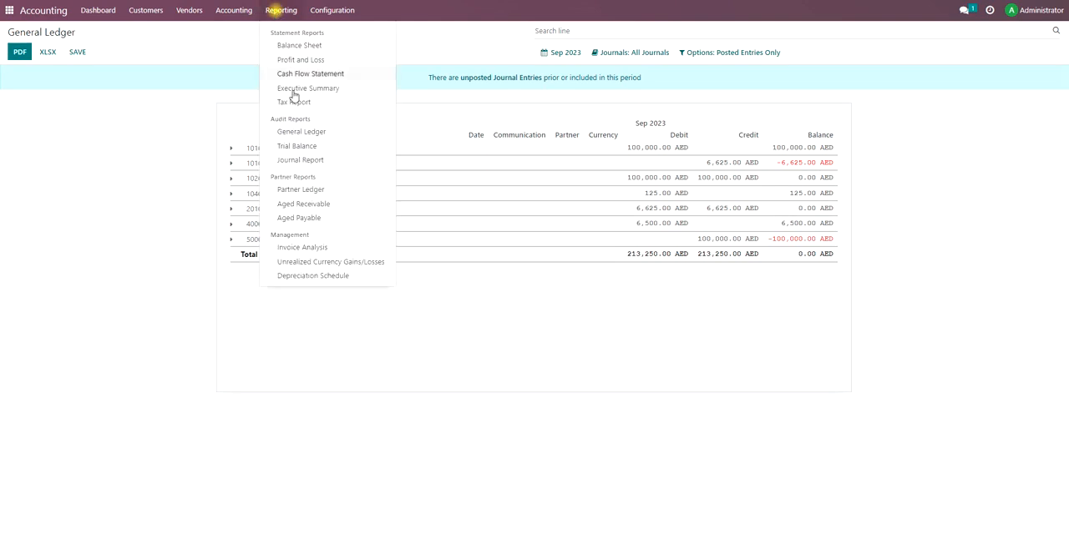
{"action": "left_click", "coordinate": [308, 146]}
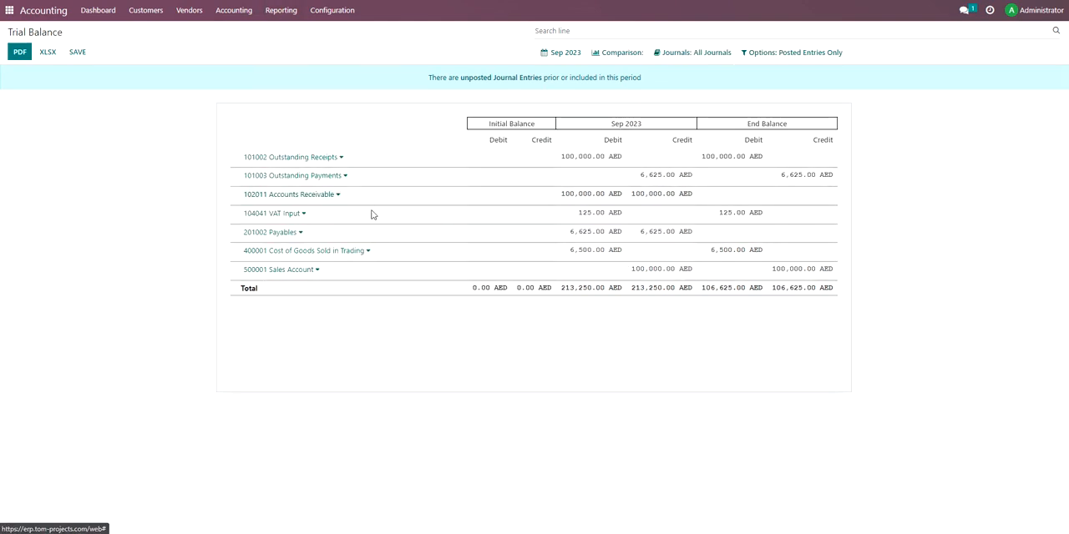
{"action": "left_click", "coordinate": [280, 11]}
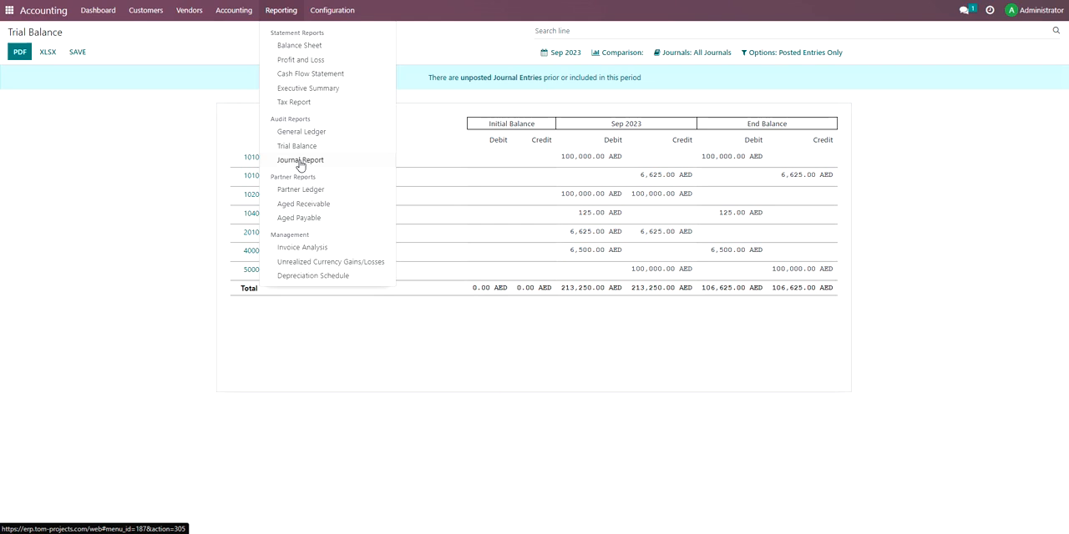
{"action": "left_click", "coordinate": [151, 177]}
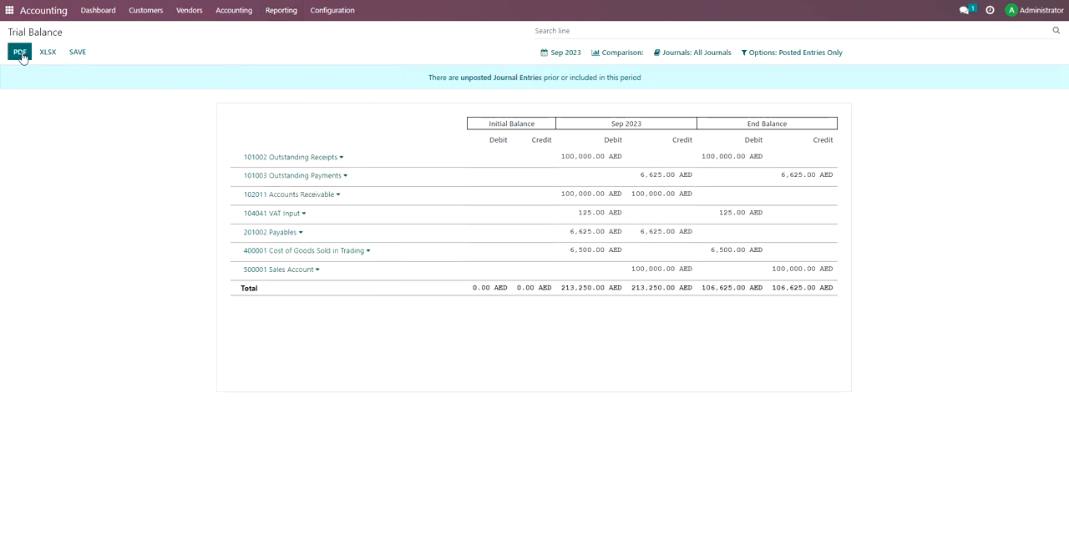
Open the Partner Ledger and expand the lines of Contact#1 and Vendor-1.
{"action": "left_click", "coordinate": [270, 11]}
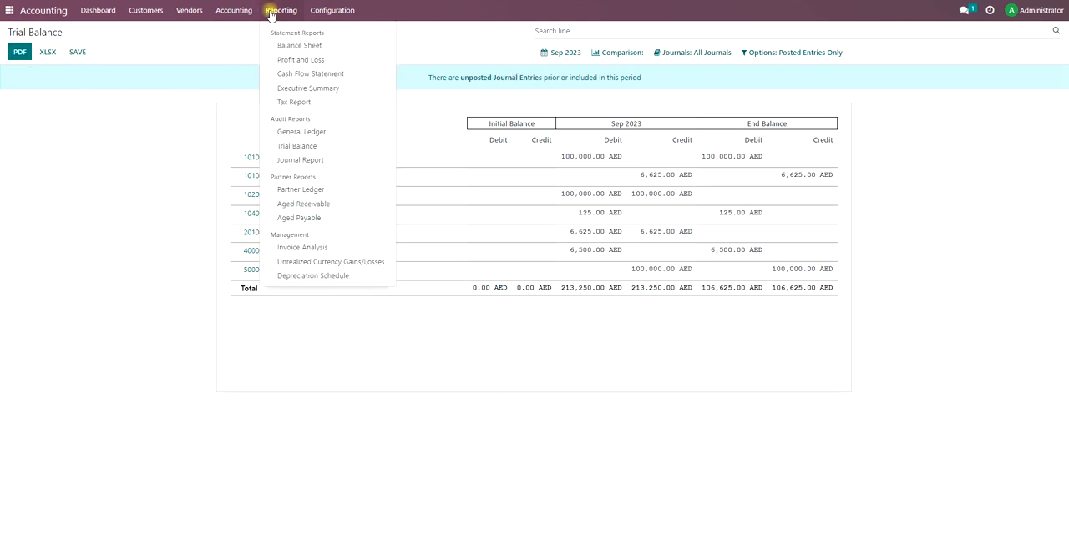
{"action": "left_click", "coordinate": [324, 192]}
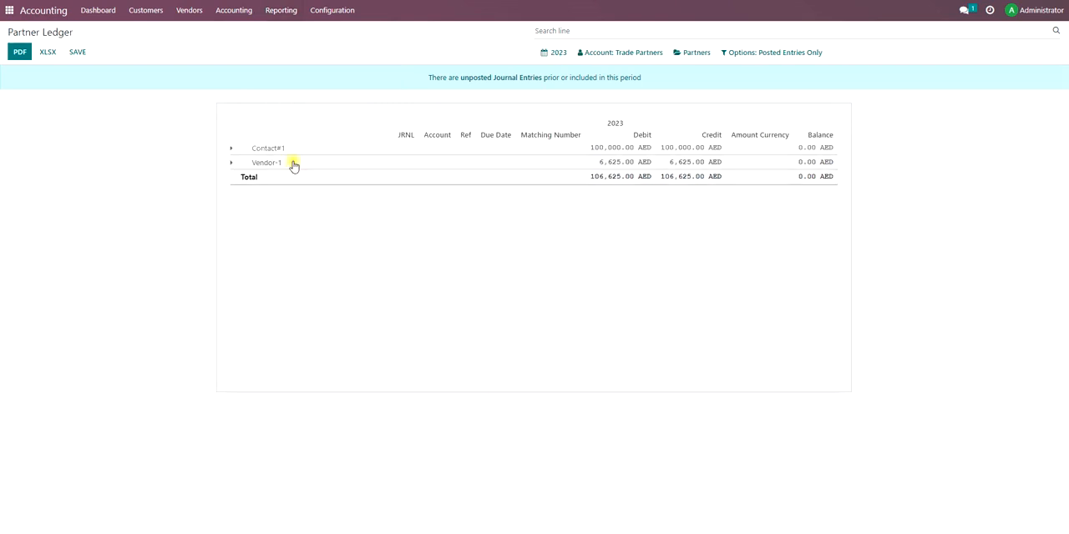
{"action": "left_click", "coordinate": [291, 163]}
{"action": "left_click", "coordinate": [157, 148]}
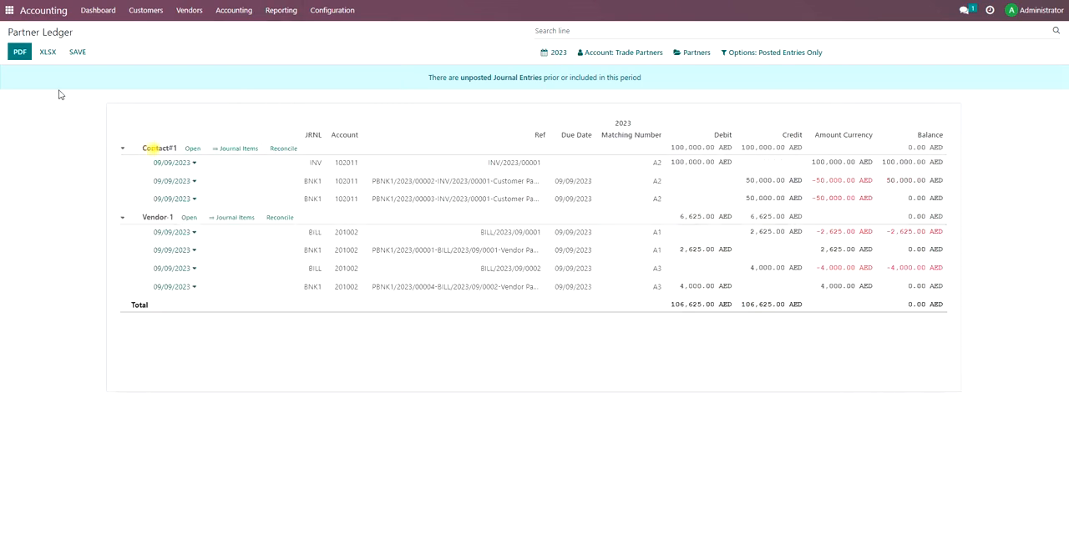
Export the Partner Ledger as a PDF, view the downloaded partner_ledger.pdf and close it.
{"action": "left_click", "coordinate": [20, 53]}
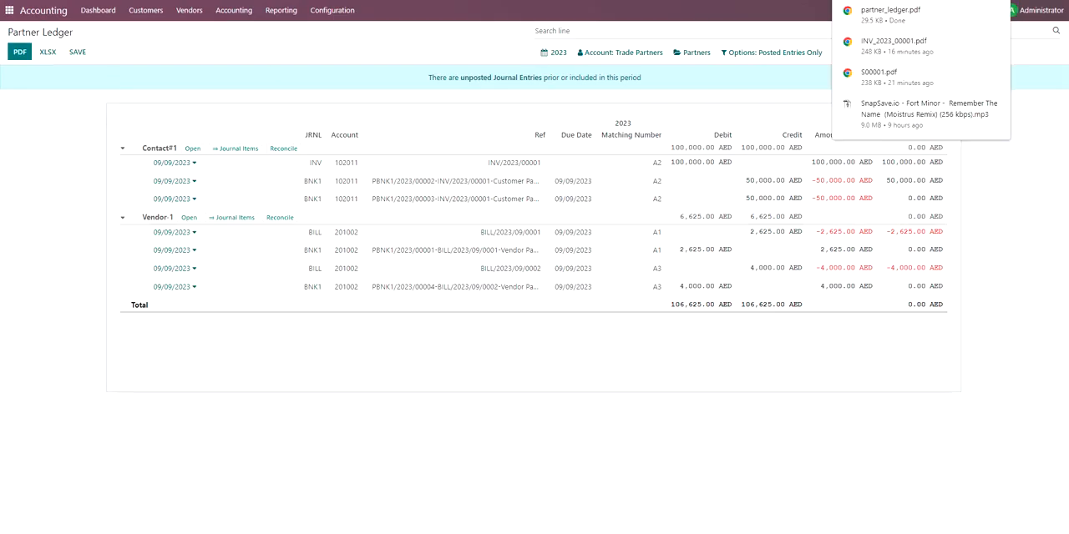
{"action": "left_click", "coordinate": [896, 14]}
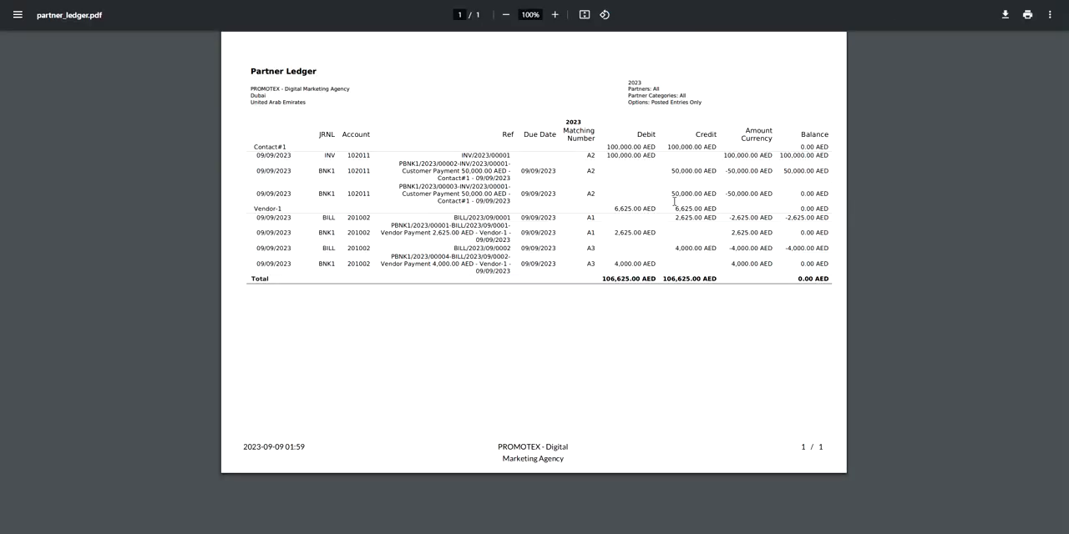
{"action": "key", "text": "ctrl+w"}
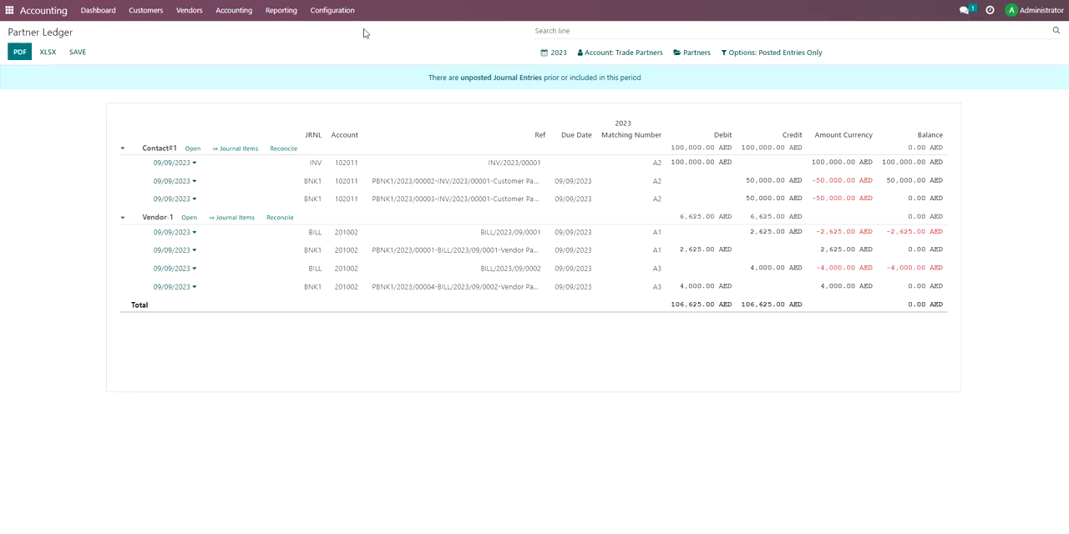
View the Aged Receivable report and open the Invoice Analysis graph.
{"action": "left_click", "coordinate": [285, 15]}
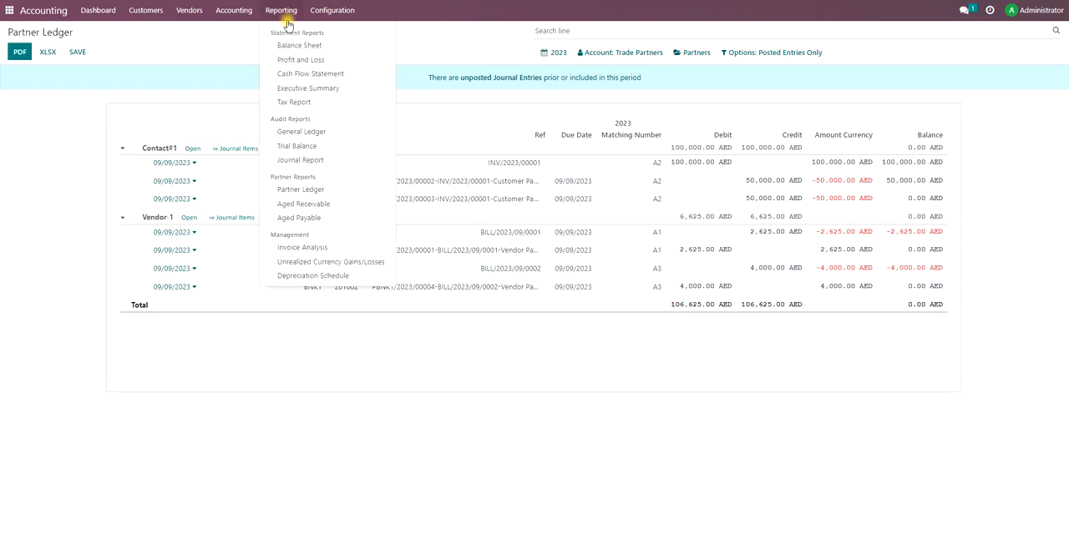
{"action": "left_click", "coordinate": [330, 215]}
{"action": "left_click", "coordinate": [280, 11]}
{"action": "left_click", "coordinate": [301, 205]}
{"action": "left_click", "coordinate": [280, 10]}
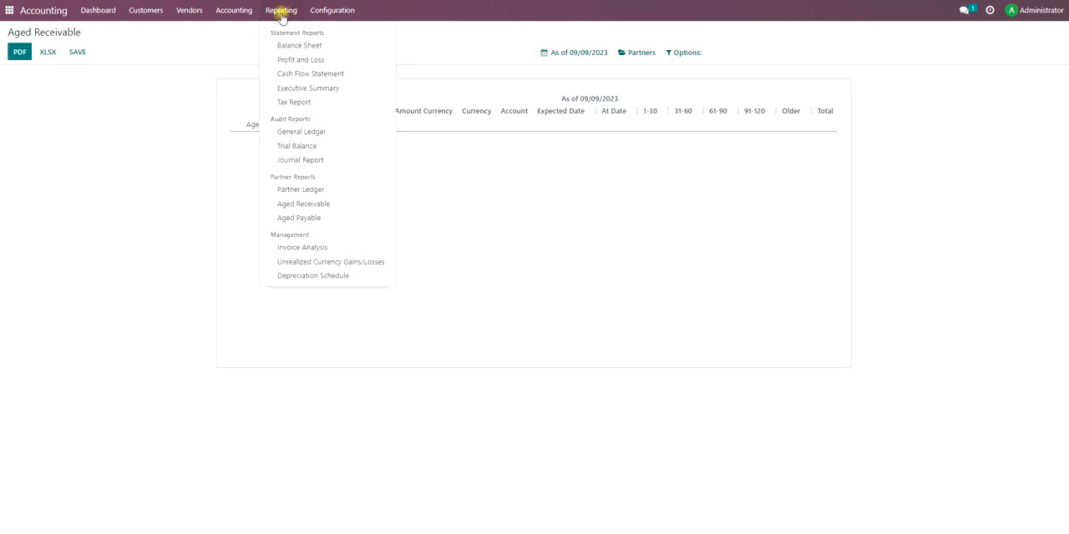
{"action": "left_click", "coordinate": [338, 250]}
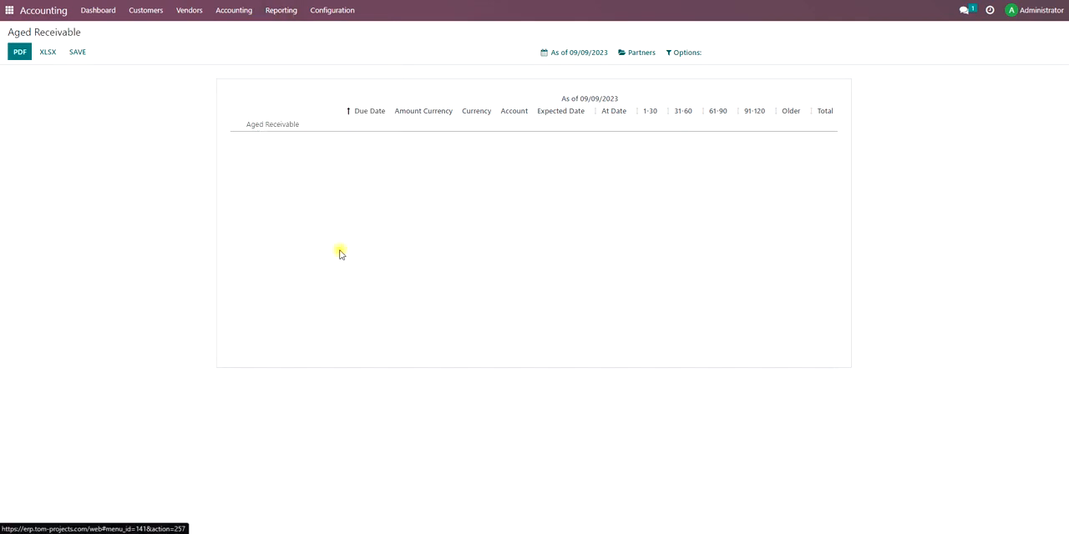
View the list of vendor bills and the list of customer invoices.
{"action": "left_click", "coordinate": [243, 11]}
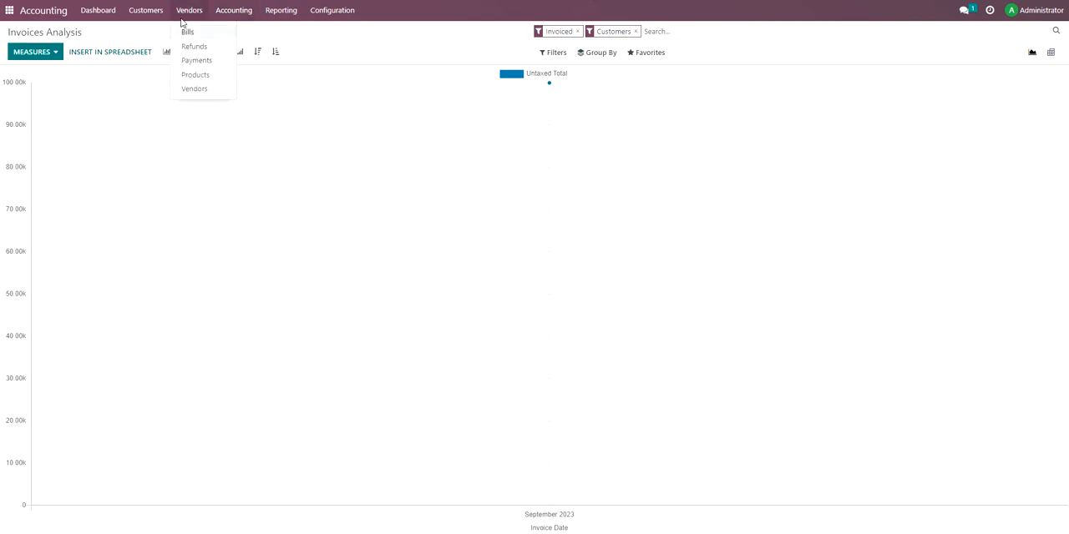
{"action": "mouse_move", "coordinate": [169, 12]}
{"action": "left_click", "coordinate": [206, 84]}
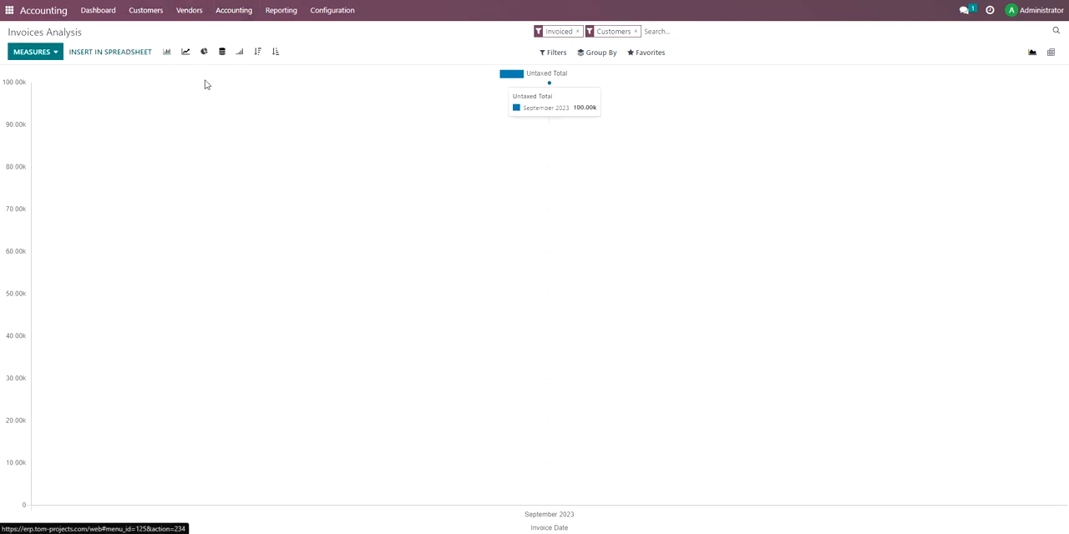
{"action": "left_click", "coordinate": [156, 11]}
{"action": "mouse_move", "coordinate": [178, 11]}
{"action": "left_click", "coordinate": [148, 32]}
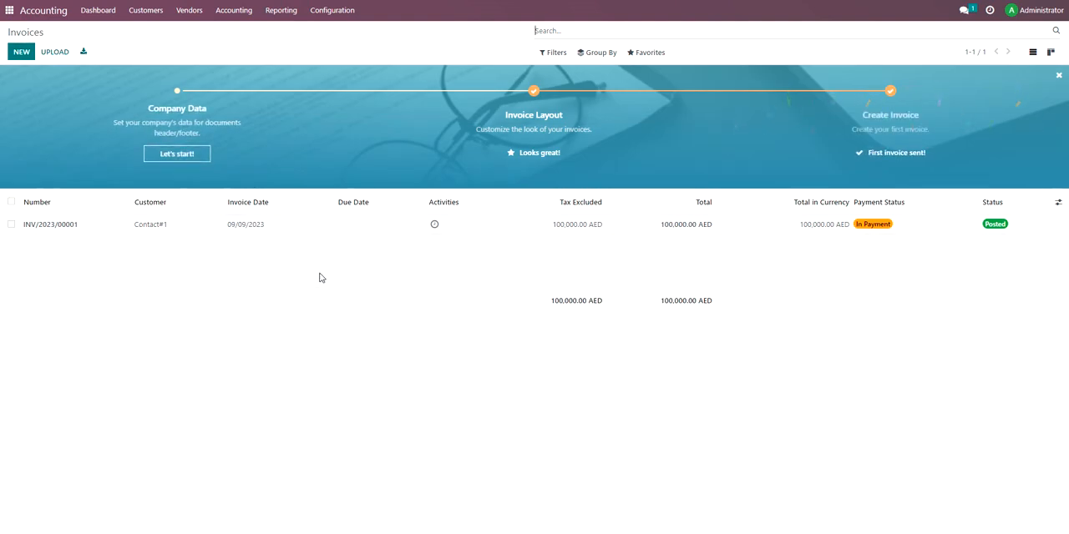
Return to the Accounting dashboard, look over the available reports and go back to the apps home screen.
{"action": "left_click", "coordinate": [102, 11]}
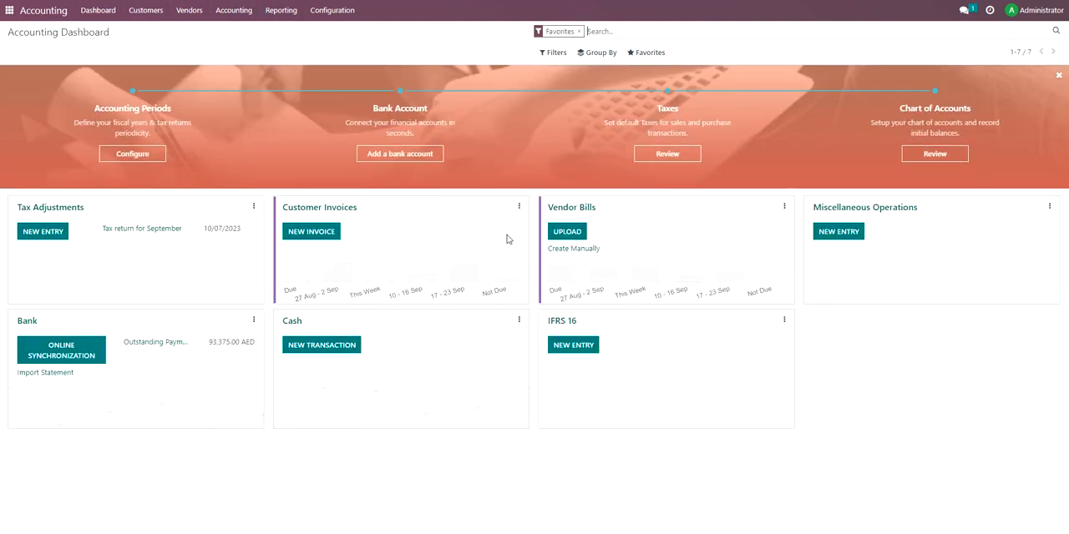
{"action": "left_click", "coordinate": [291, 19]}
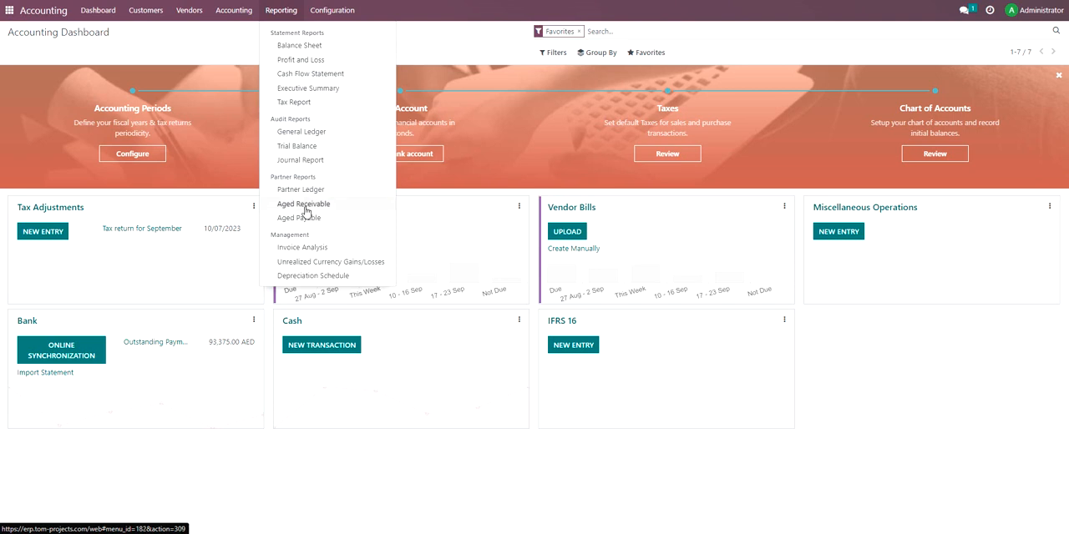
{"action": "left_click", "coordinate": [9, 10]}
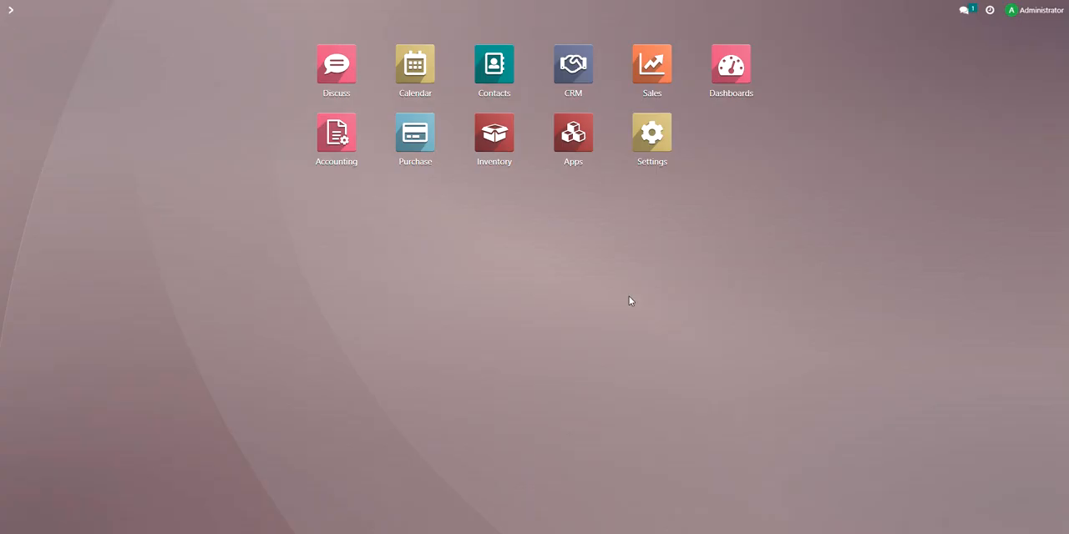